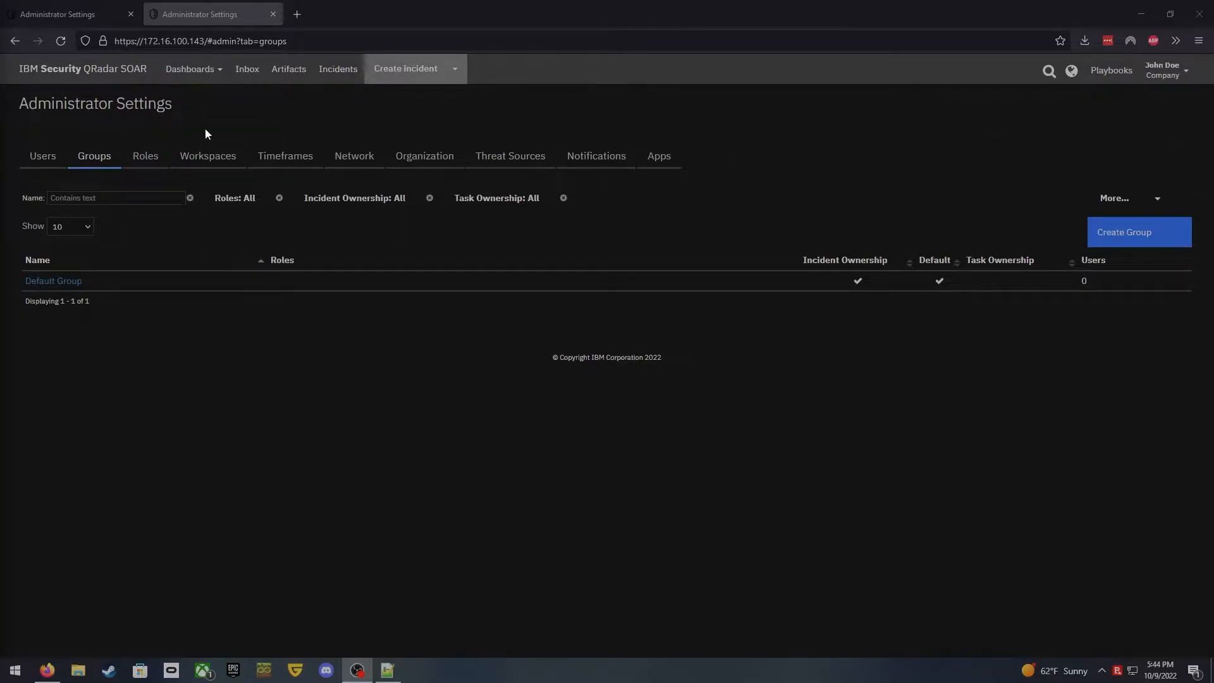
left_click(1169, 76)
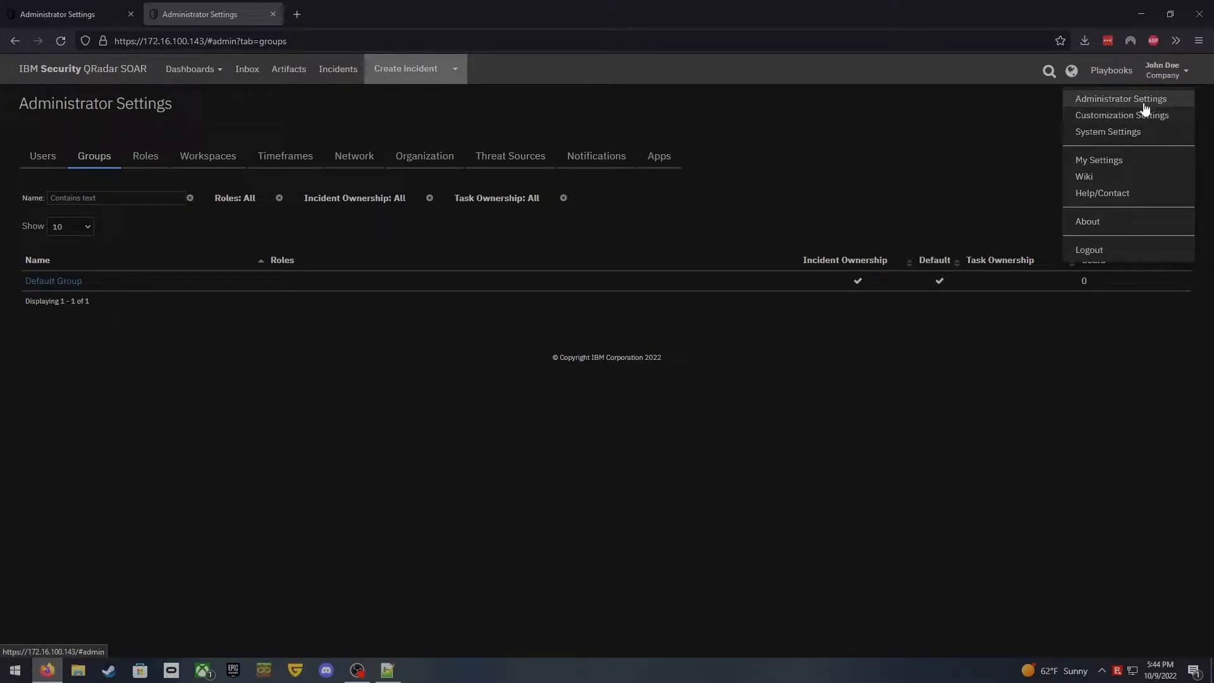
left_click(793, 131)
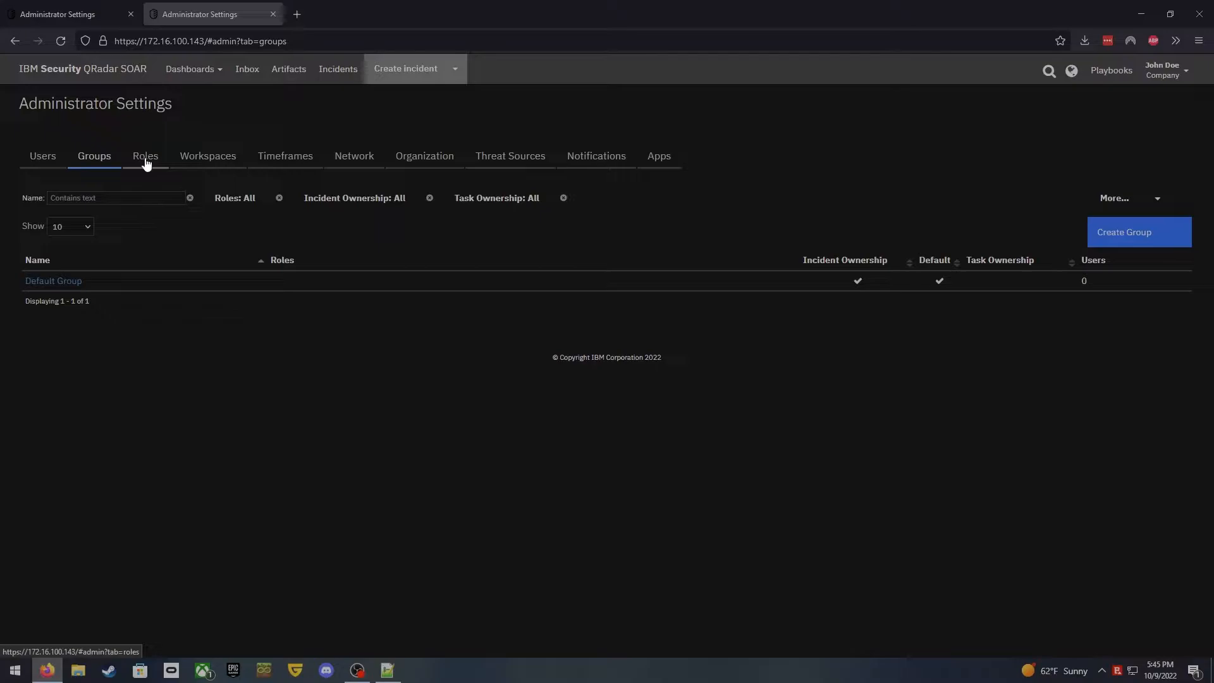
- Create a workspace named "Tier 1", make it the default workspace, and save it
left_click(222, 165)
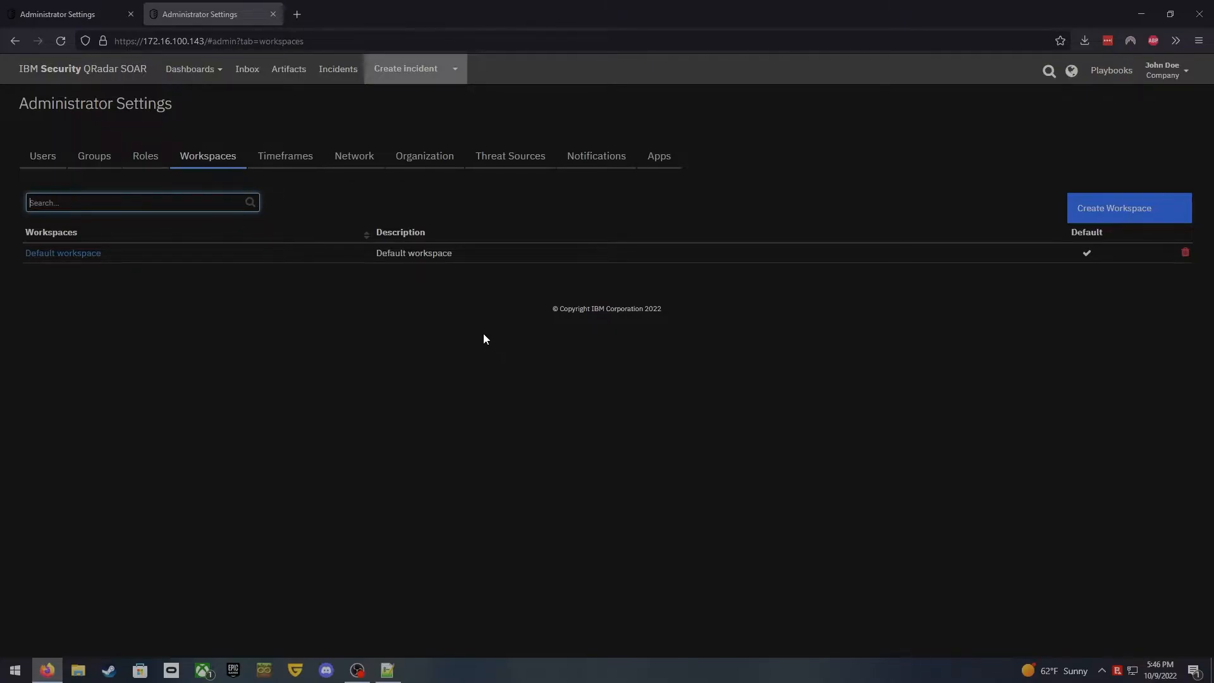
left_click(1118, 209)
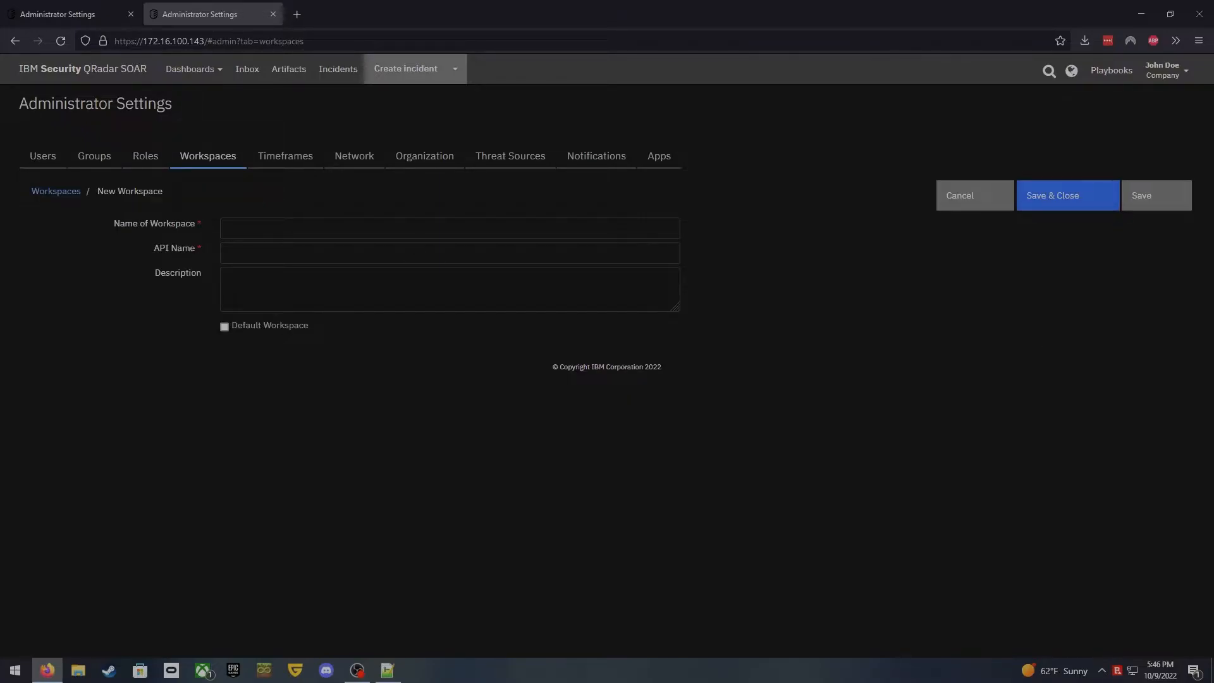
type("Tie")
key("BackSpace")
type("er ")
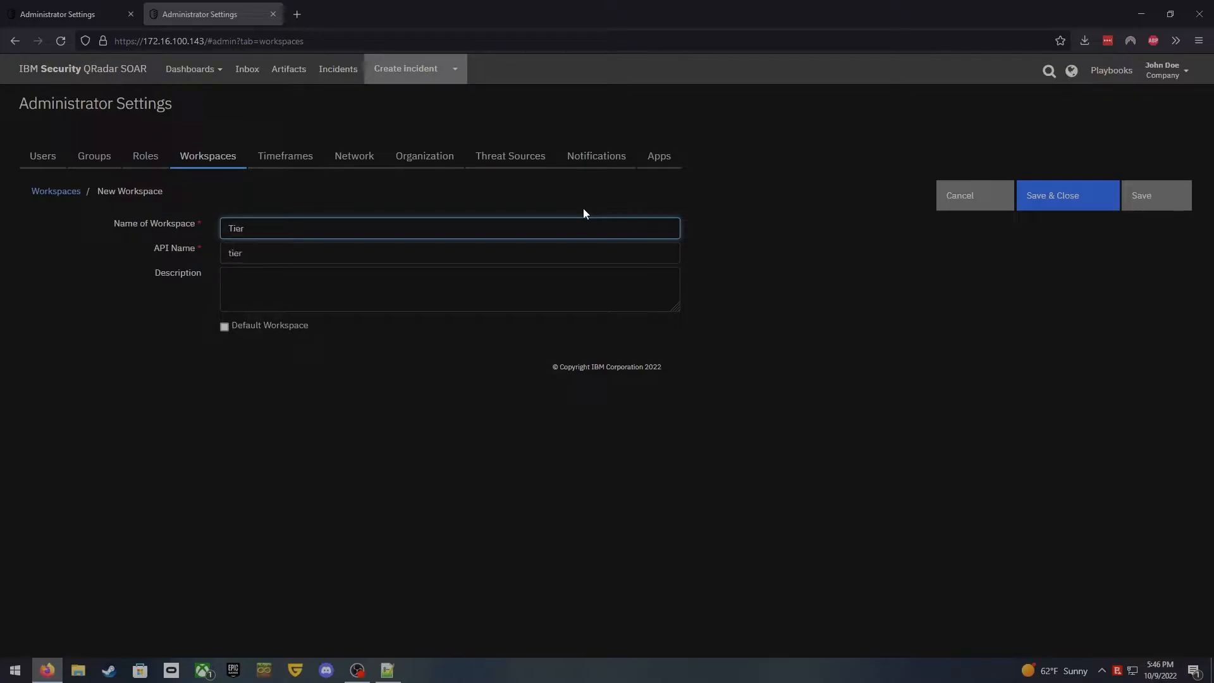
type("1")
left_click(225, 326)
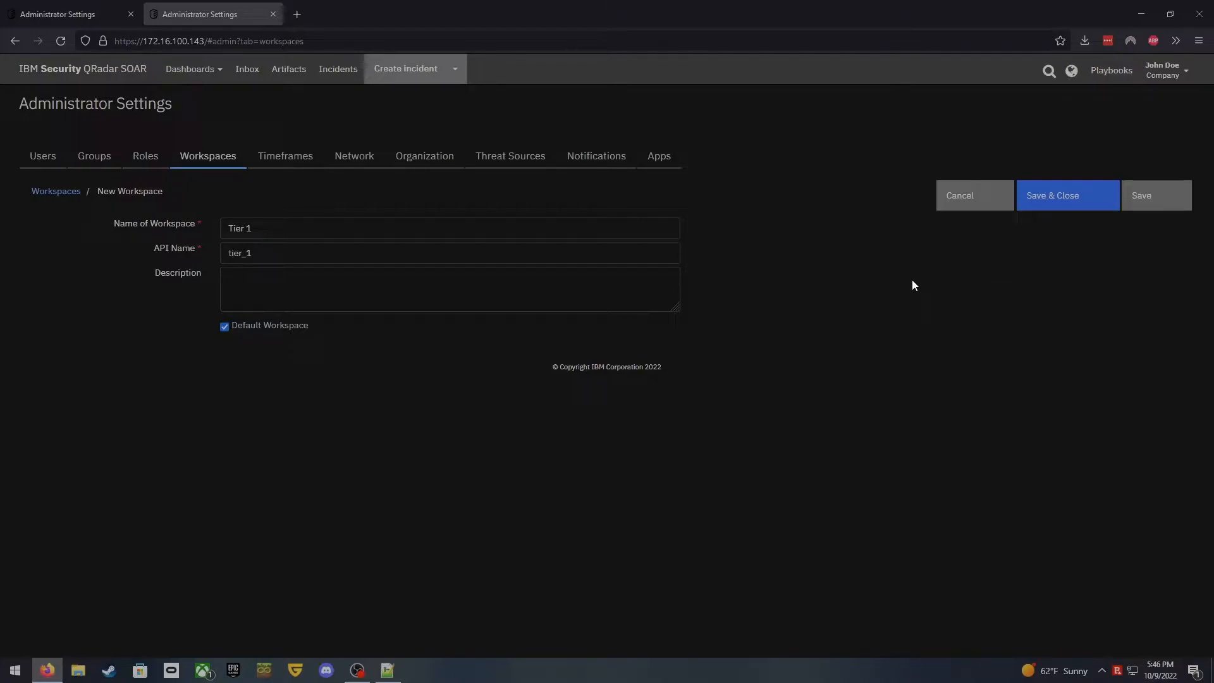
left_click(1079, 210)
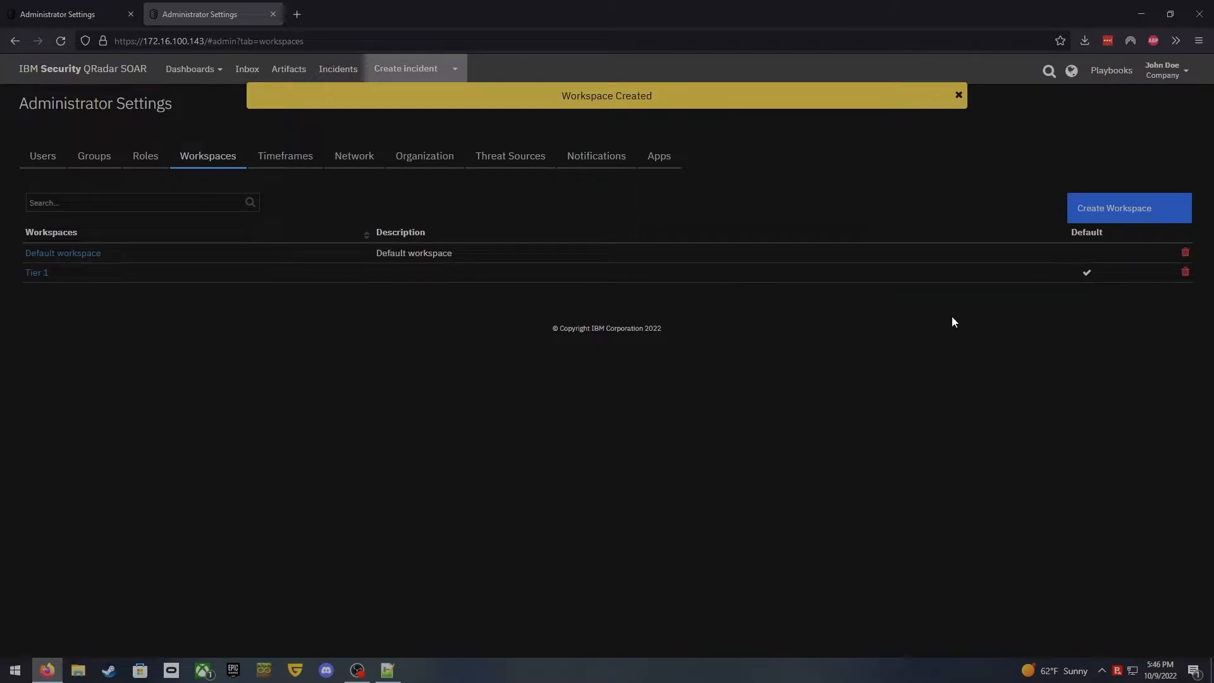
- Create and save a second workspace named "Tier 2" without making it the default
left_click(1127, 214)
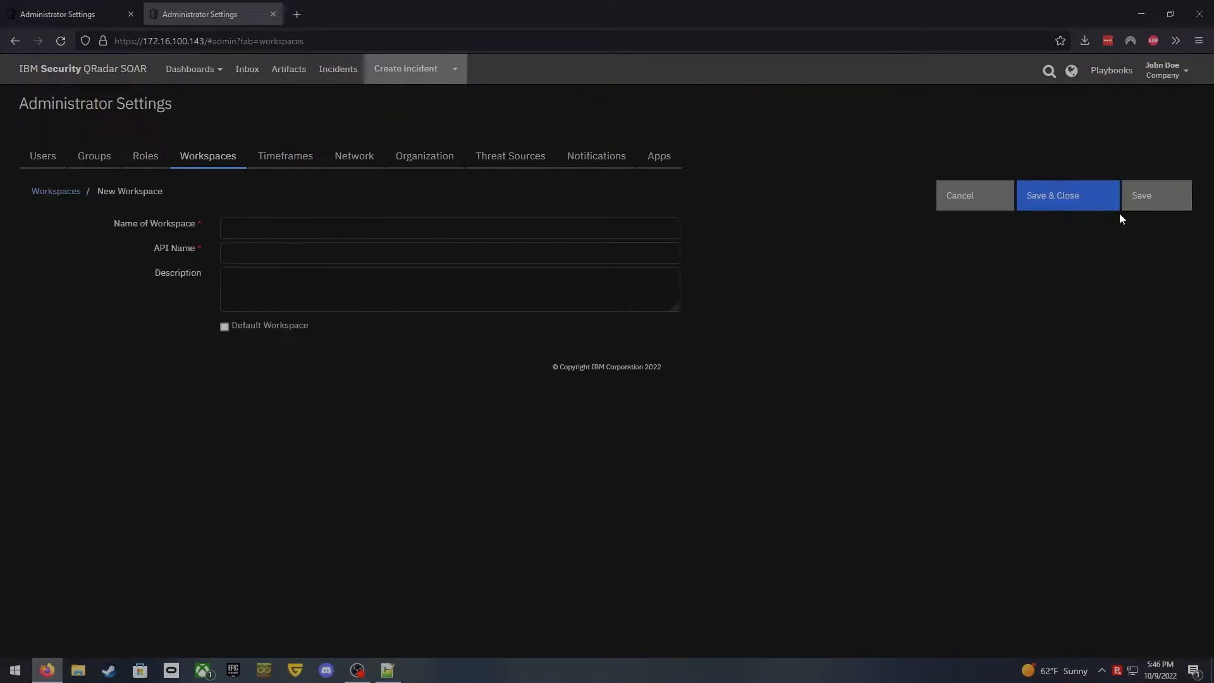
left_click(474, 228)
type("R")
key("BackSpace")
type("Tier 2")
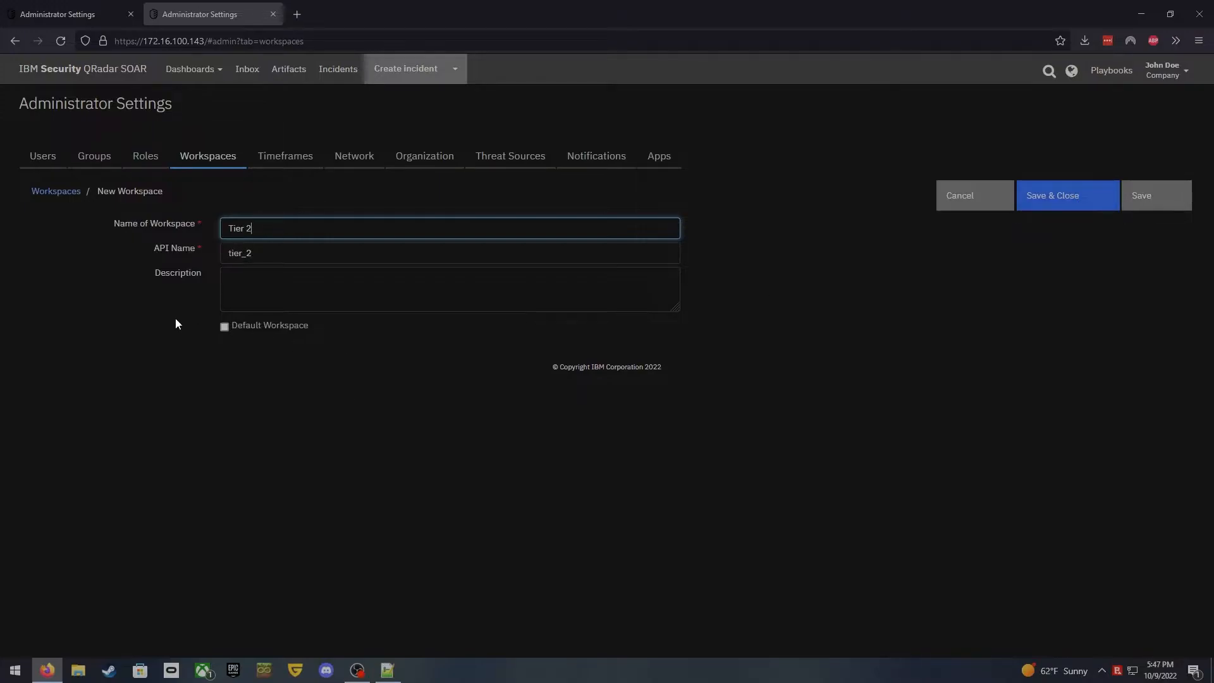
left_click(1078, 201)
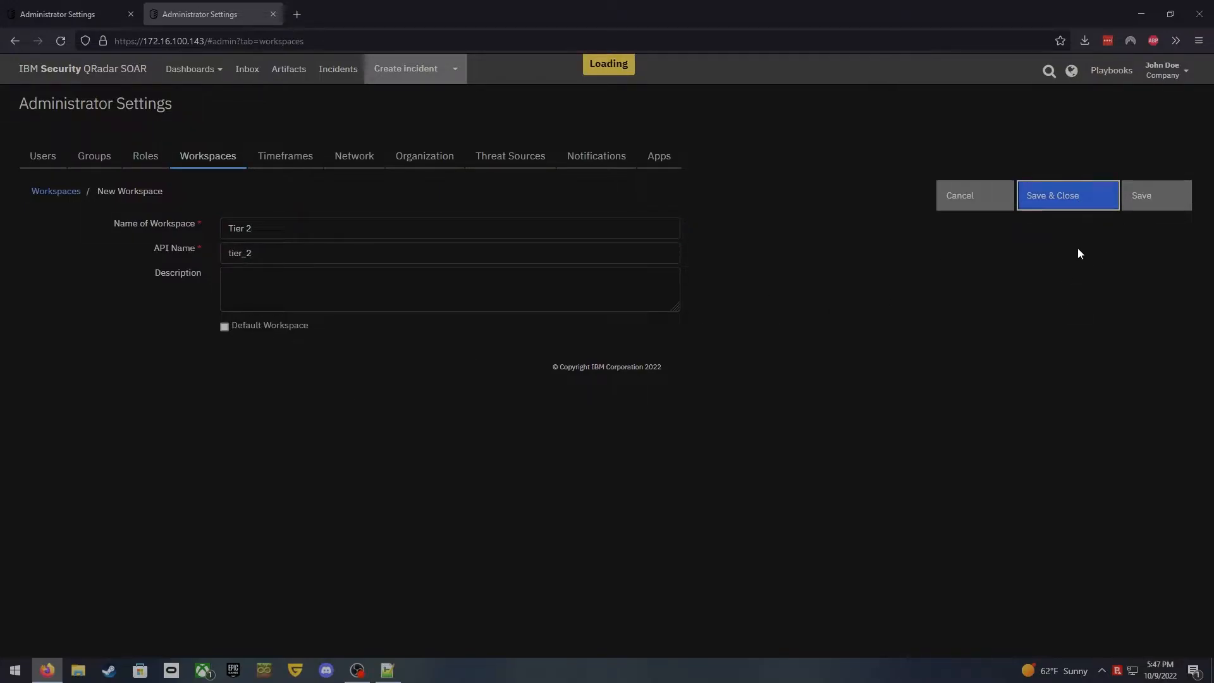
- Create and save a workspace named "Forensics", leaving it as a non-default workspace
left_click(1108, 214)
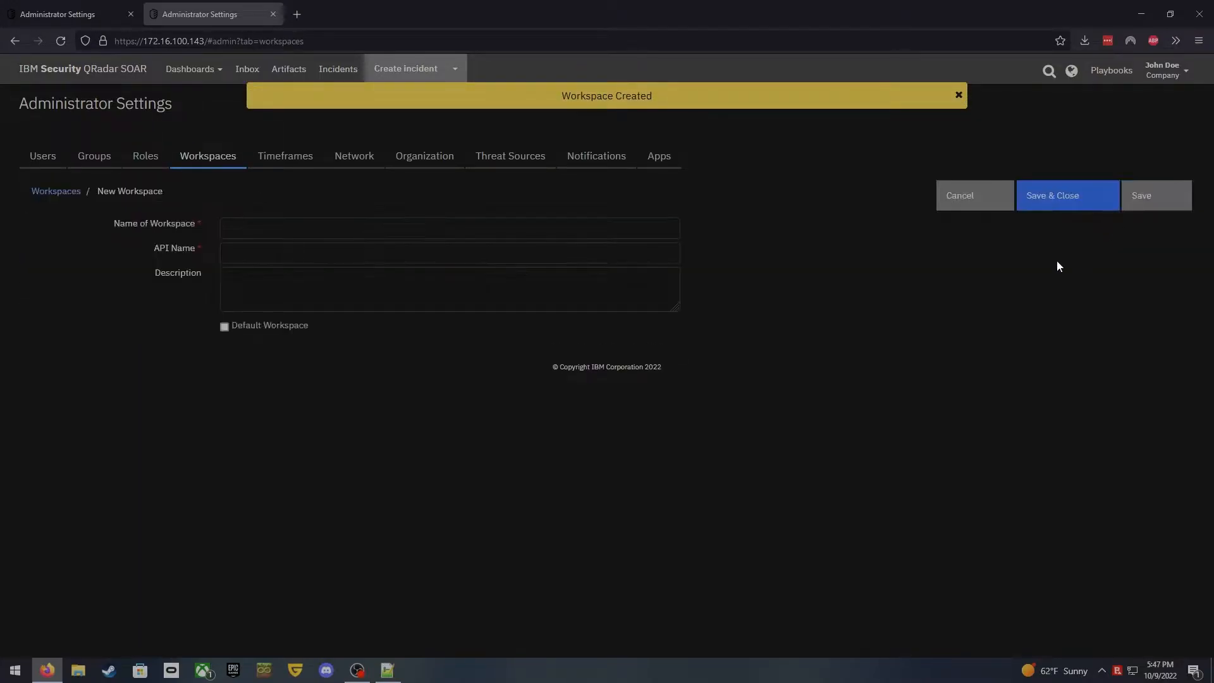
left_click(403, 221)
type("Forensics")
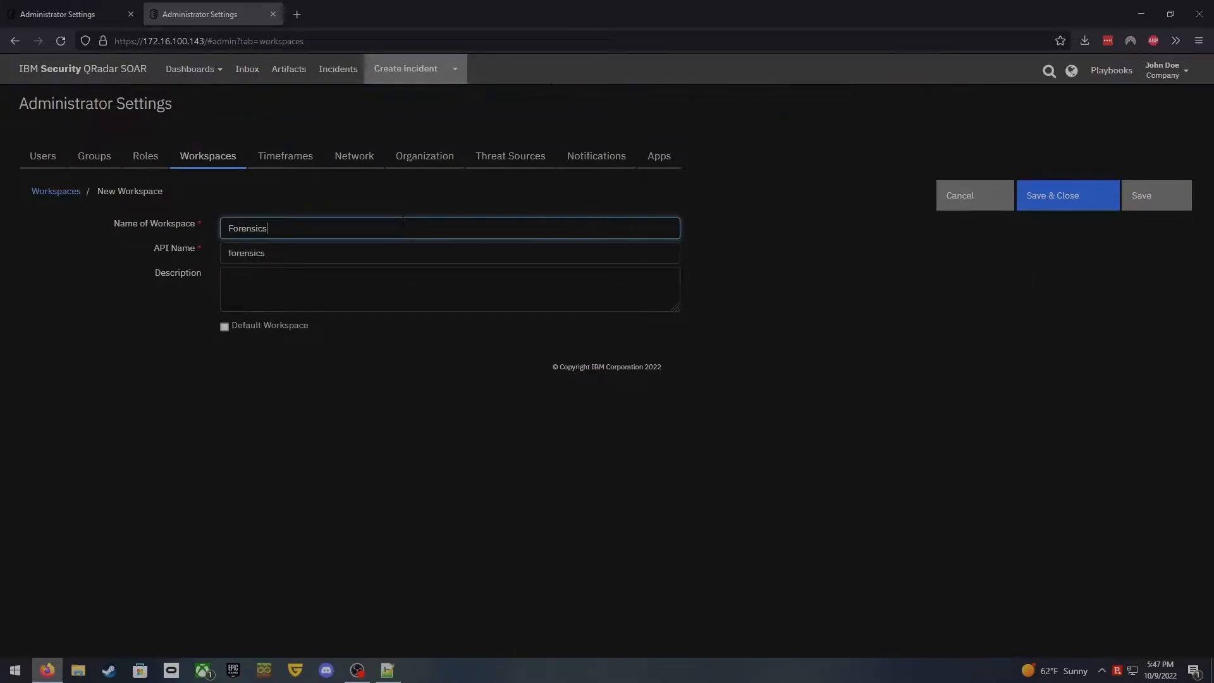
left_click(1073, 203)
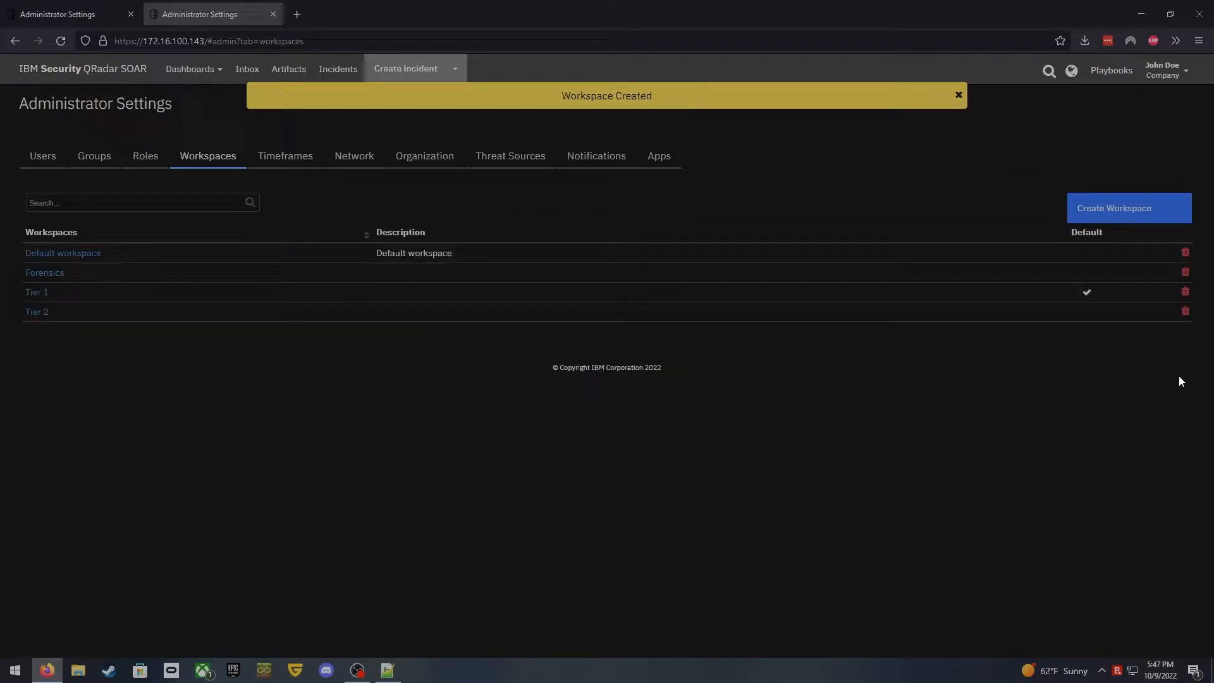
- Create and save a non-default workspace named "Managers"
left_click(1111, 215)
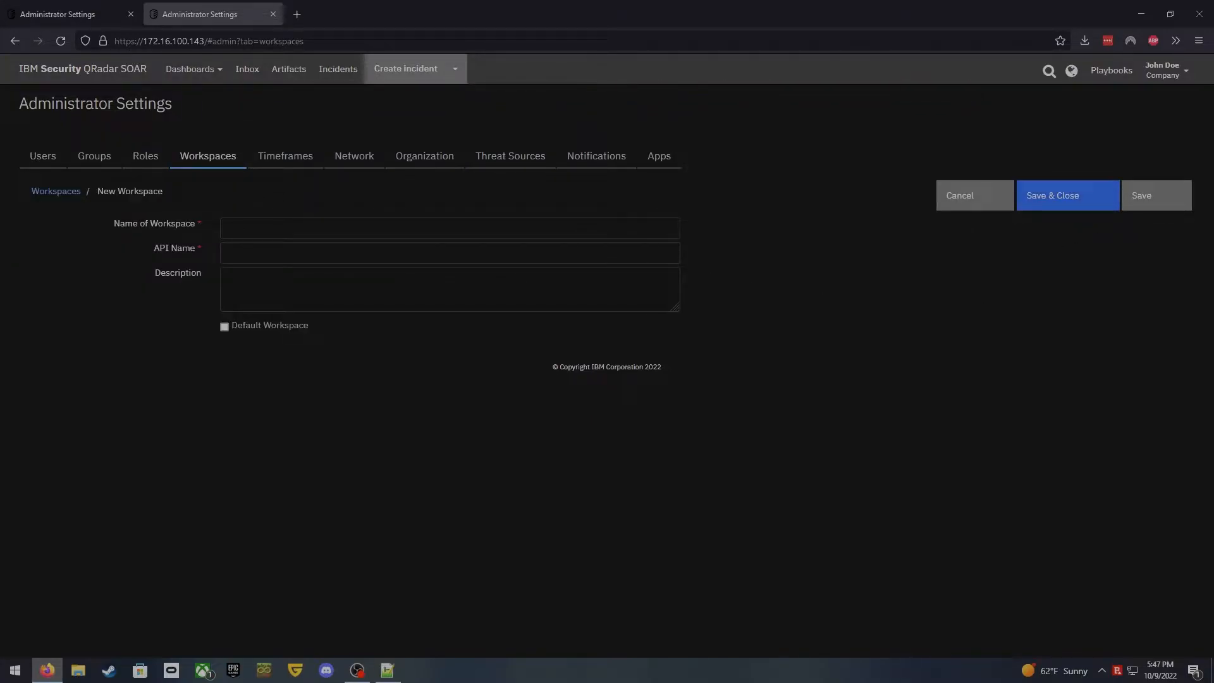
type("Managers")
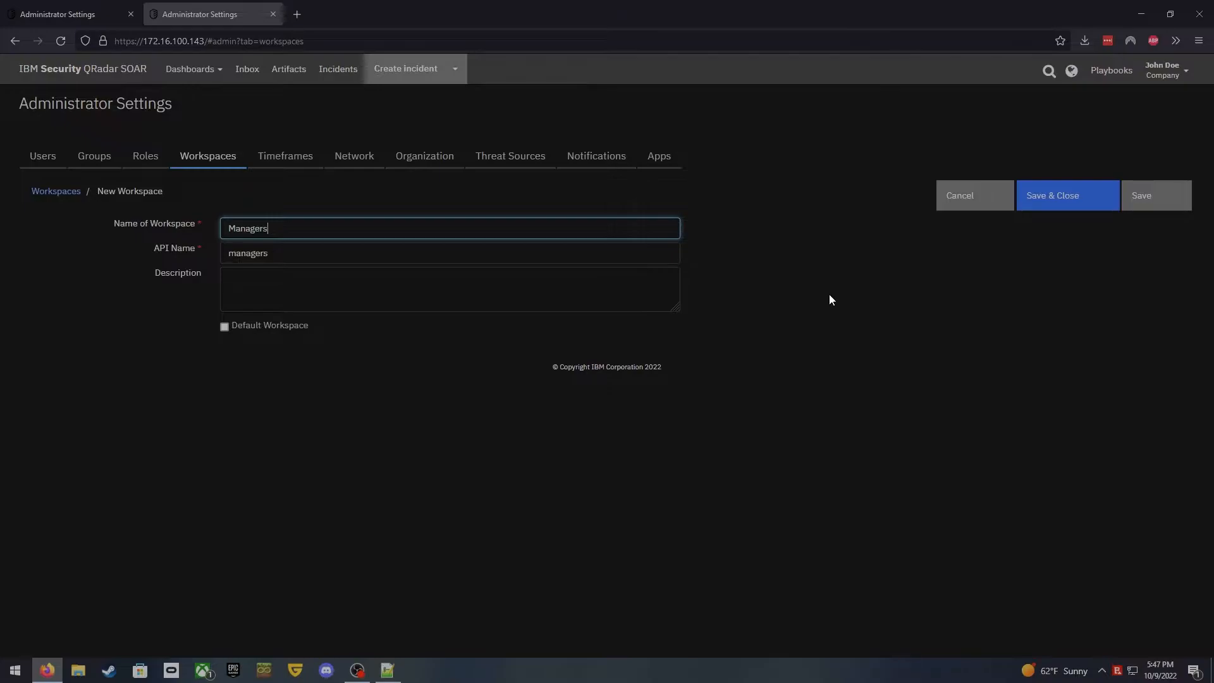
left_click(1089, 198)
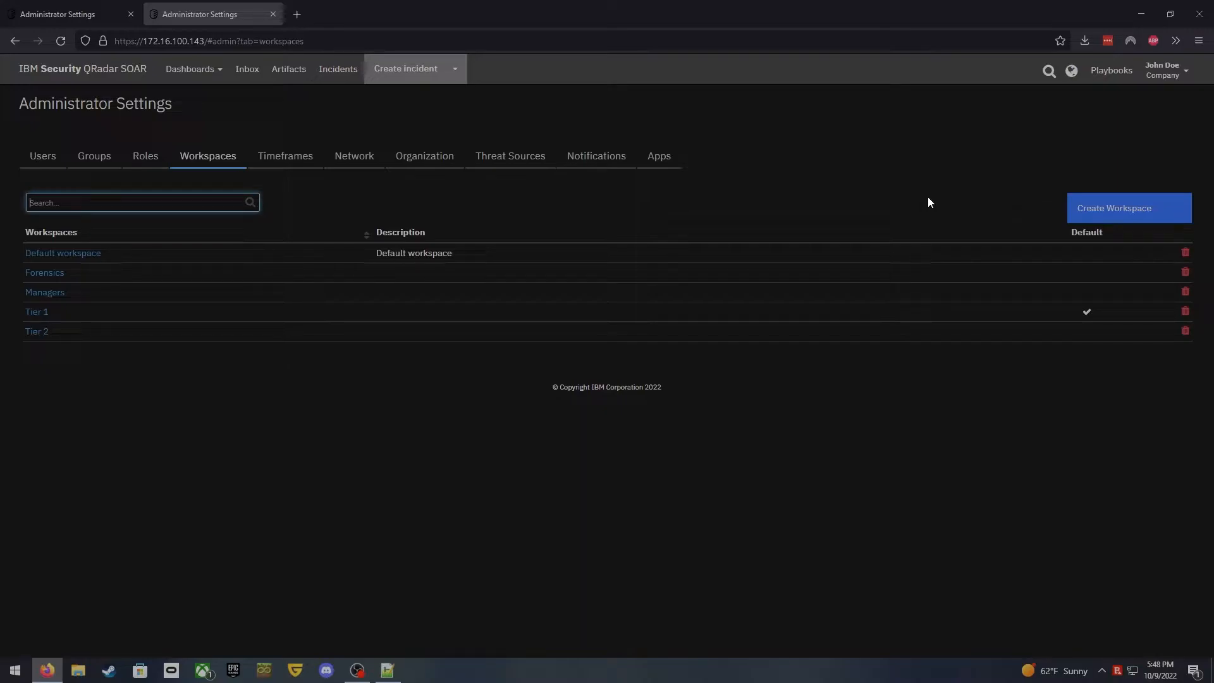
- Create and save a non-default workspace named "Internal Investigations"
left_click(1111, 211)
left_click(547, 232)
type("Internal Investigations")
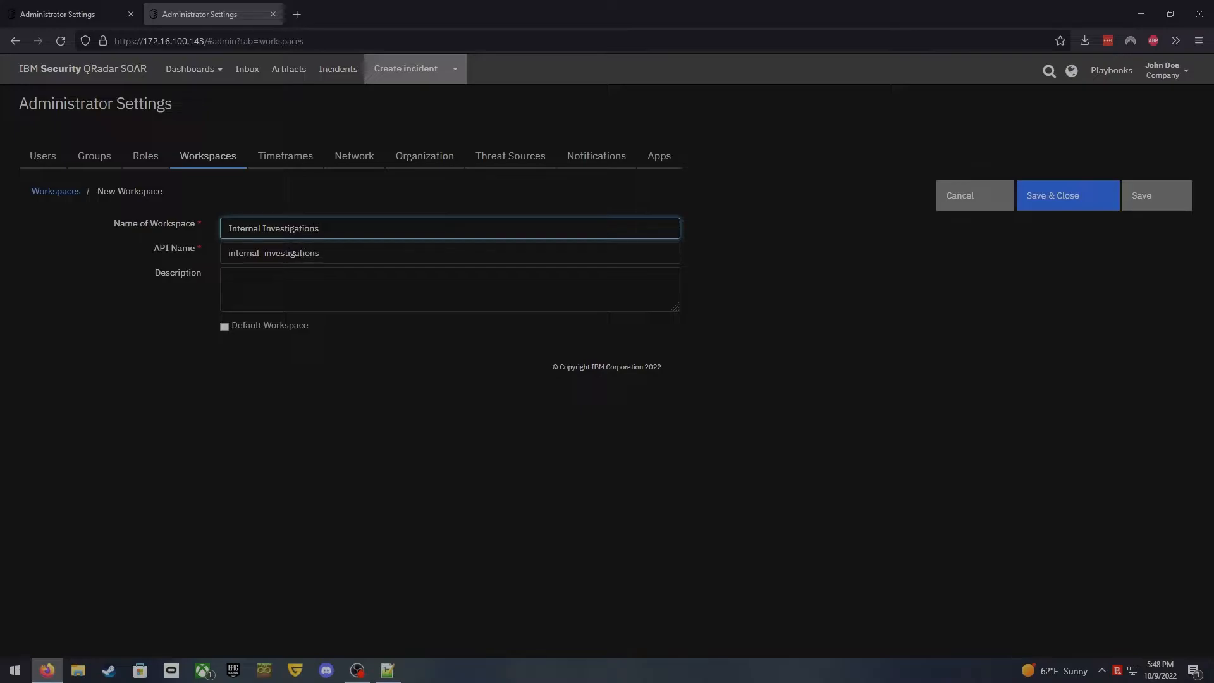
left_click(1083, 198)
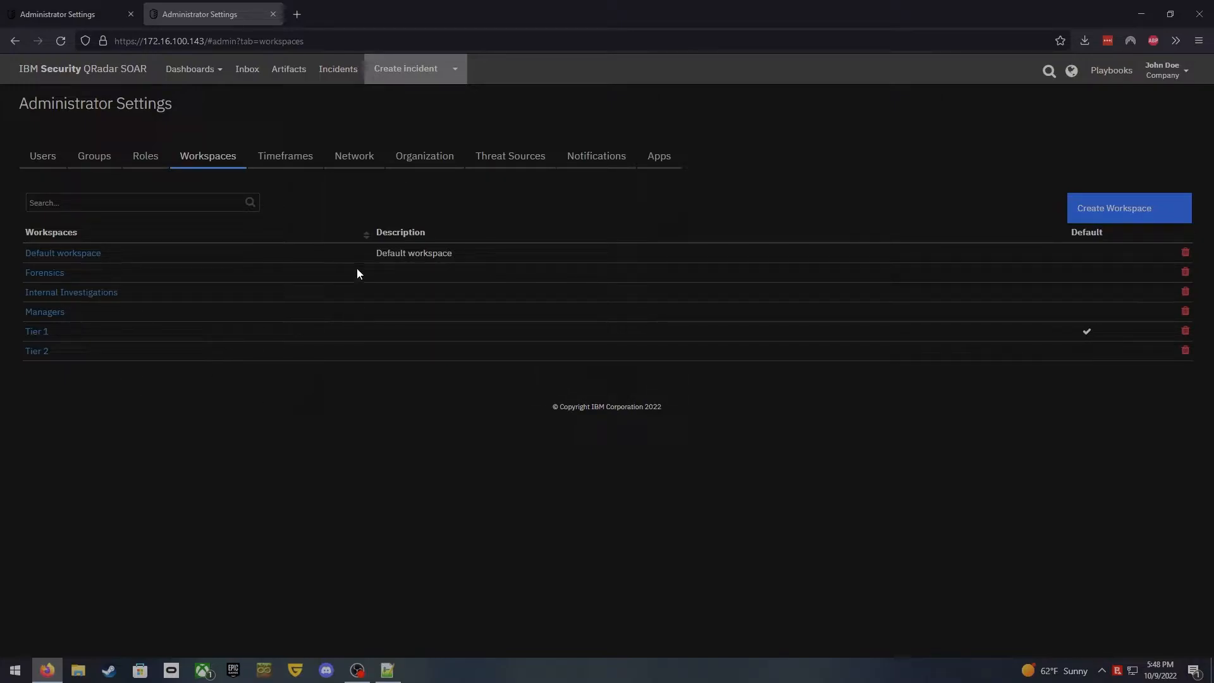
- Go to the role settings and review all permissions of the Master Administrator global role
left_click(156, 170)
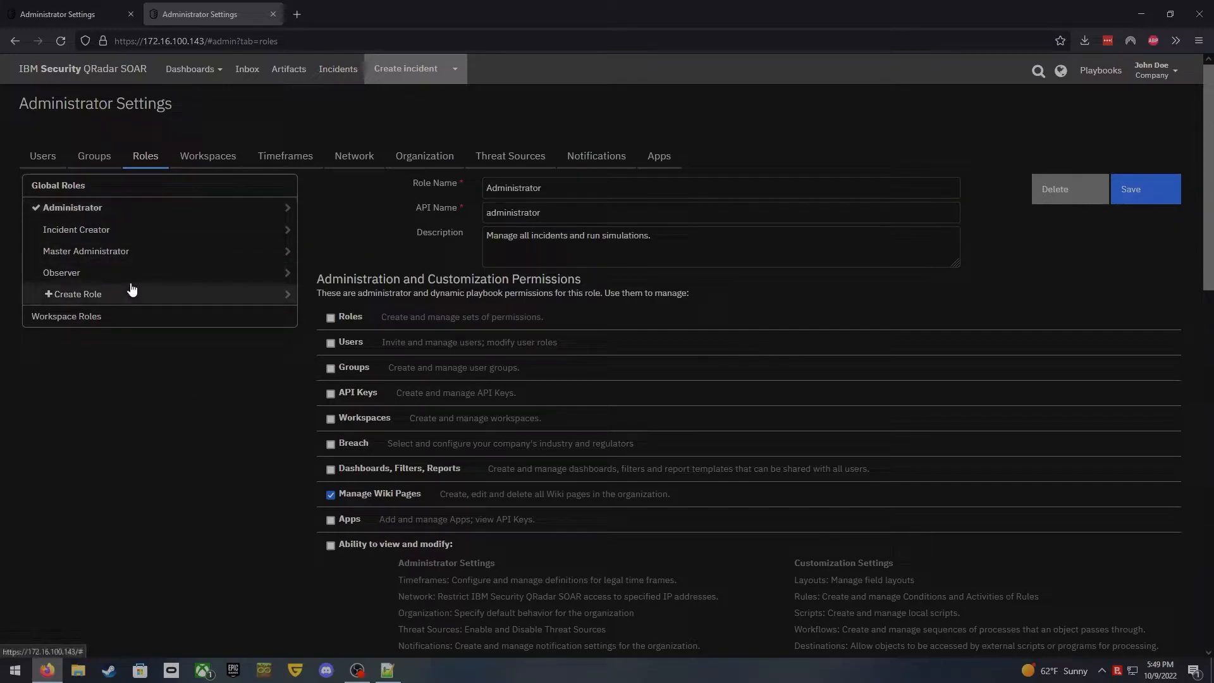
left_click(147, 257)
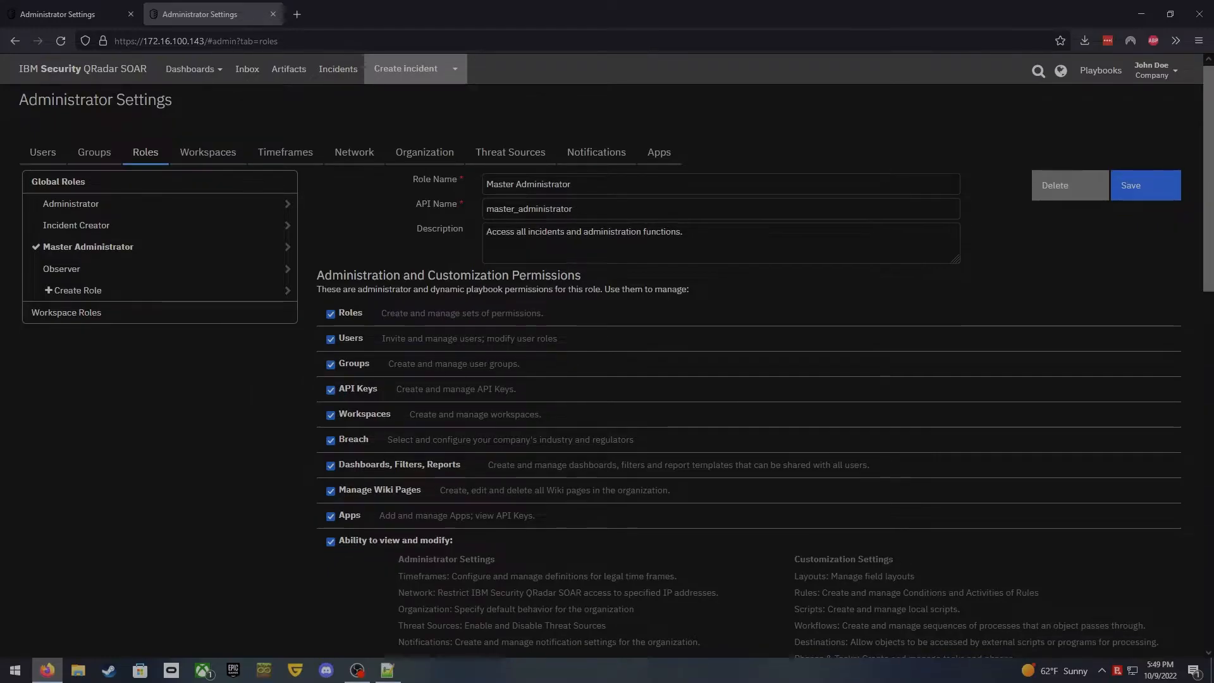
scroll(500, 350, "down", 15)
scroll(517, 362, "down", 2)
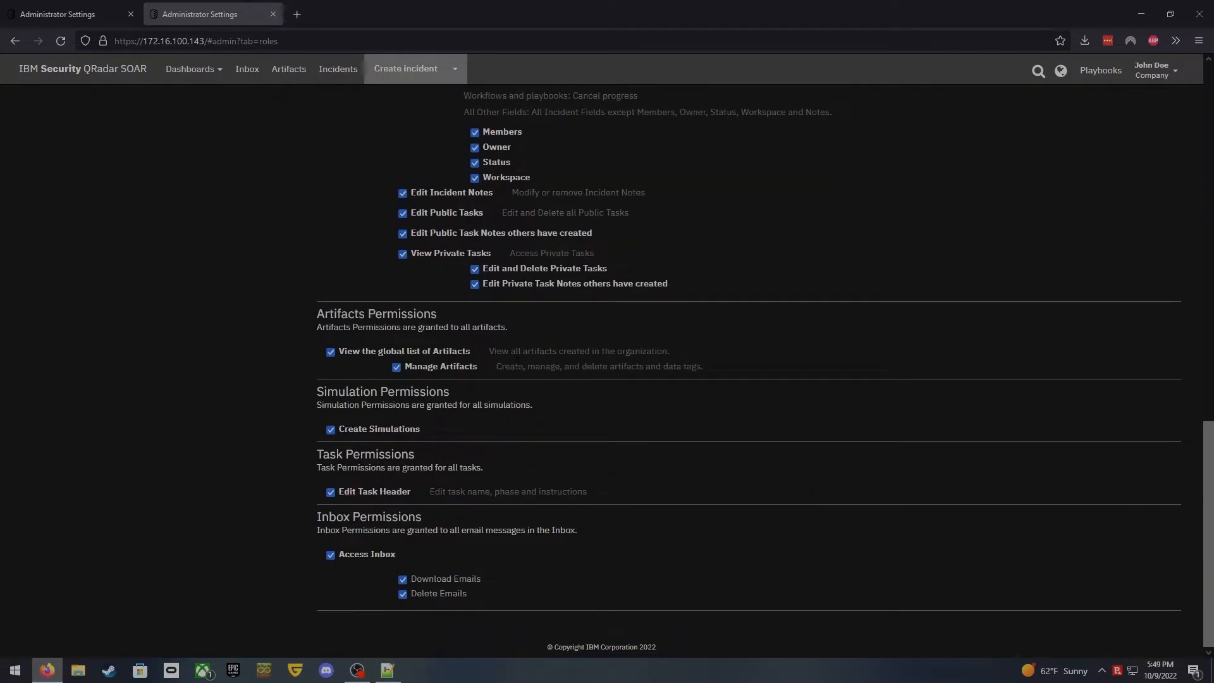
scroll(517, 361, "up", 17)
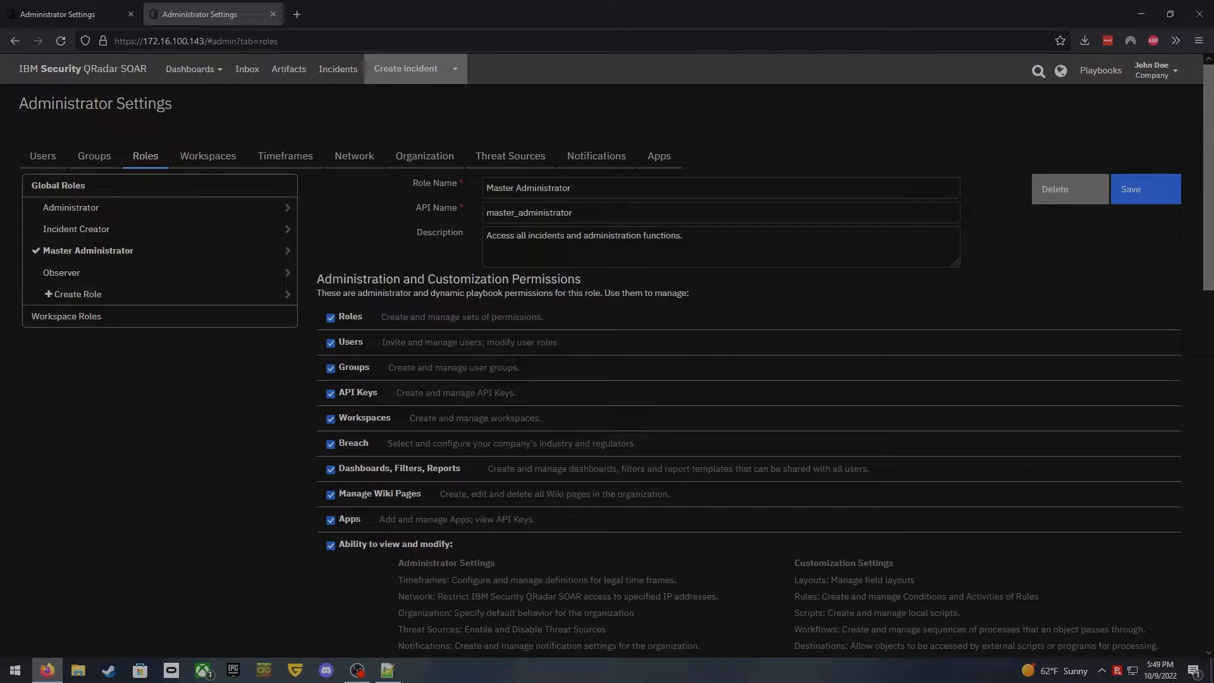
- Examine the permissions of the Incident Creator global role, including its incident, artifact, simulation and inbox permissions
left_click(161, 230)
scroll(565, 361, "down", 6)
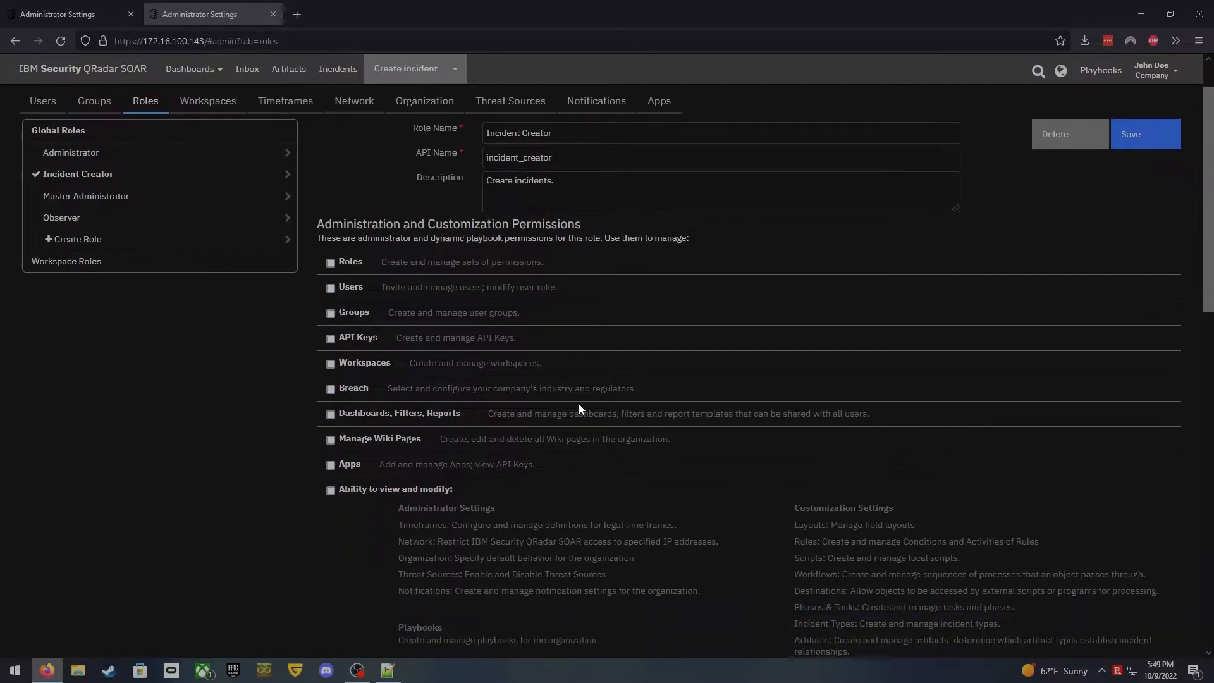
left_click(330, 421)
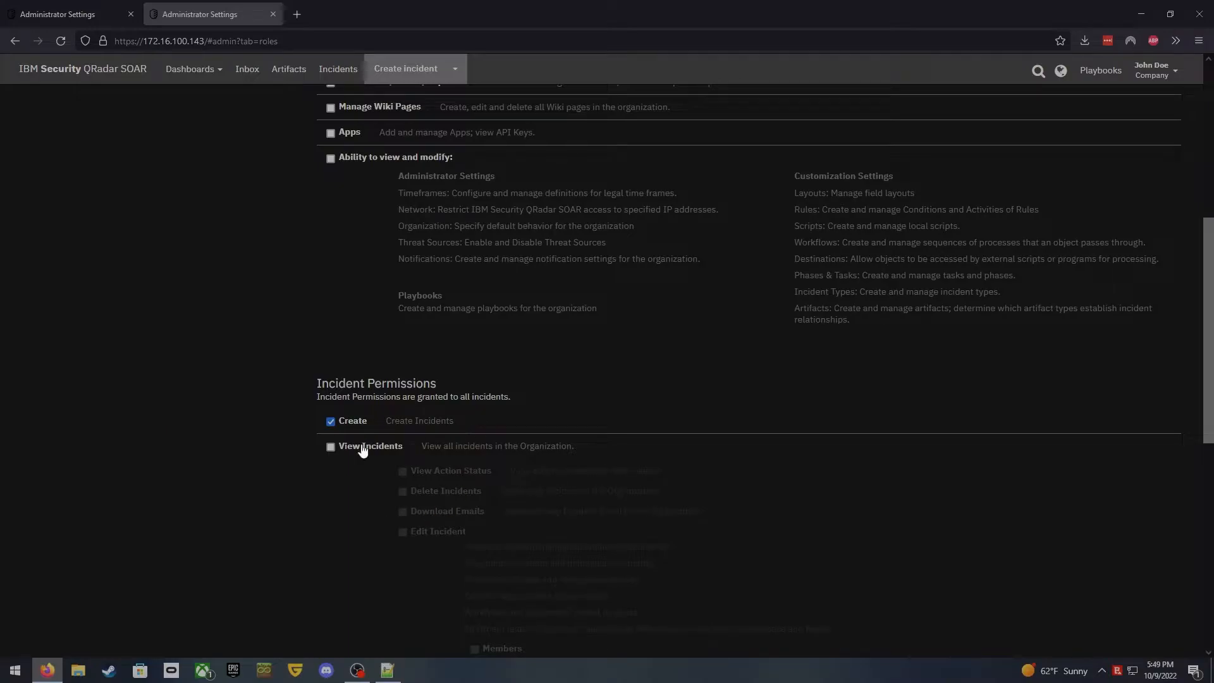
scroll(362, 367, "down", 7)
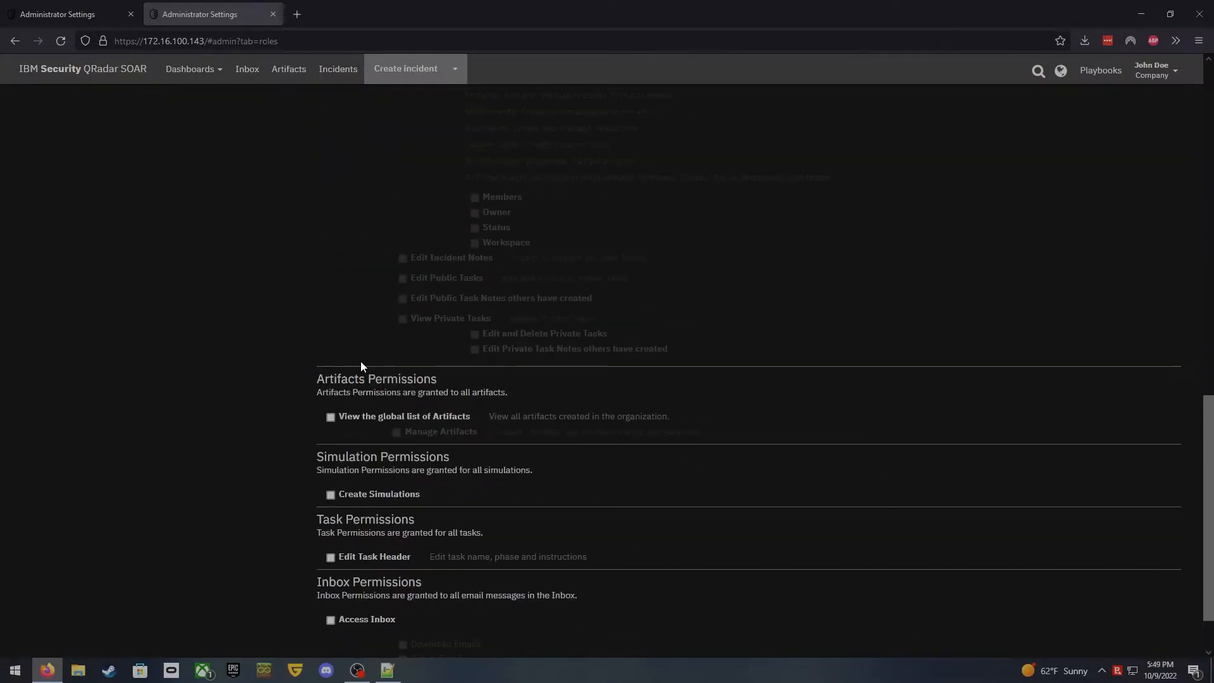
scroll(361, 363, "down", 1)
scroll(364, 364, "up", 3)
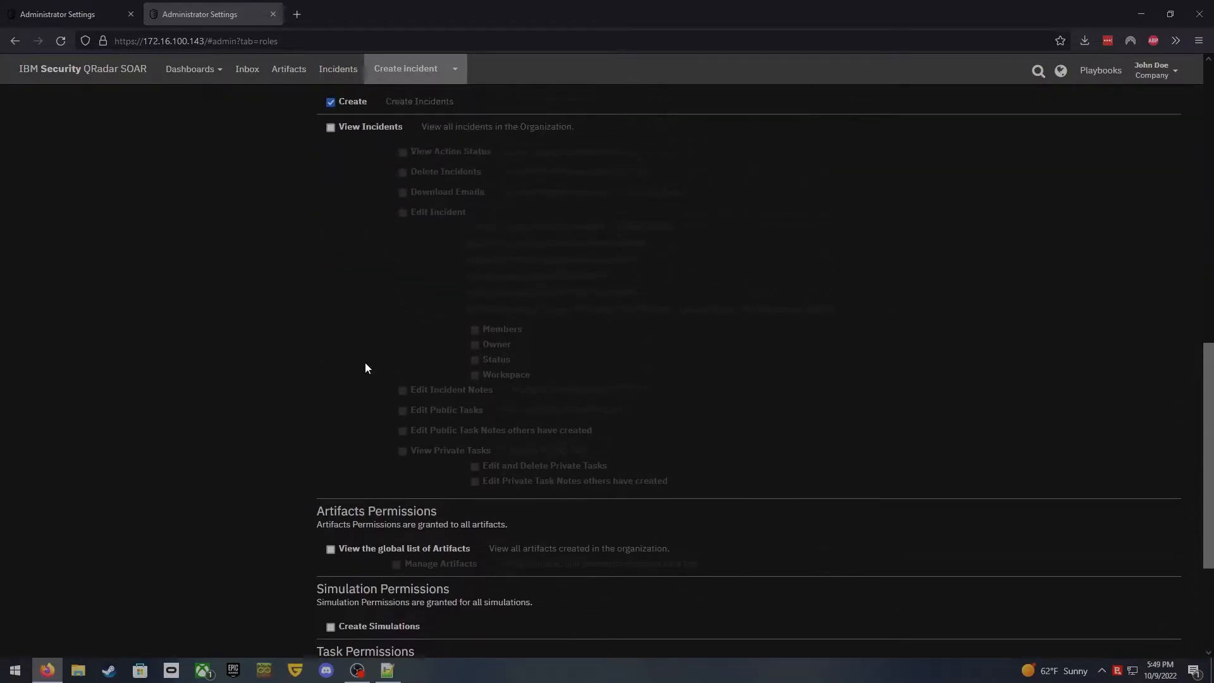
scroll(365, 368, "up", 11)
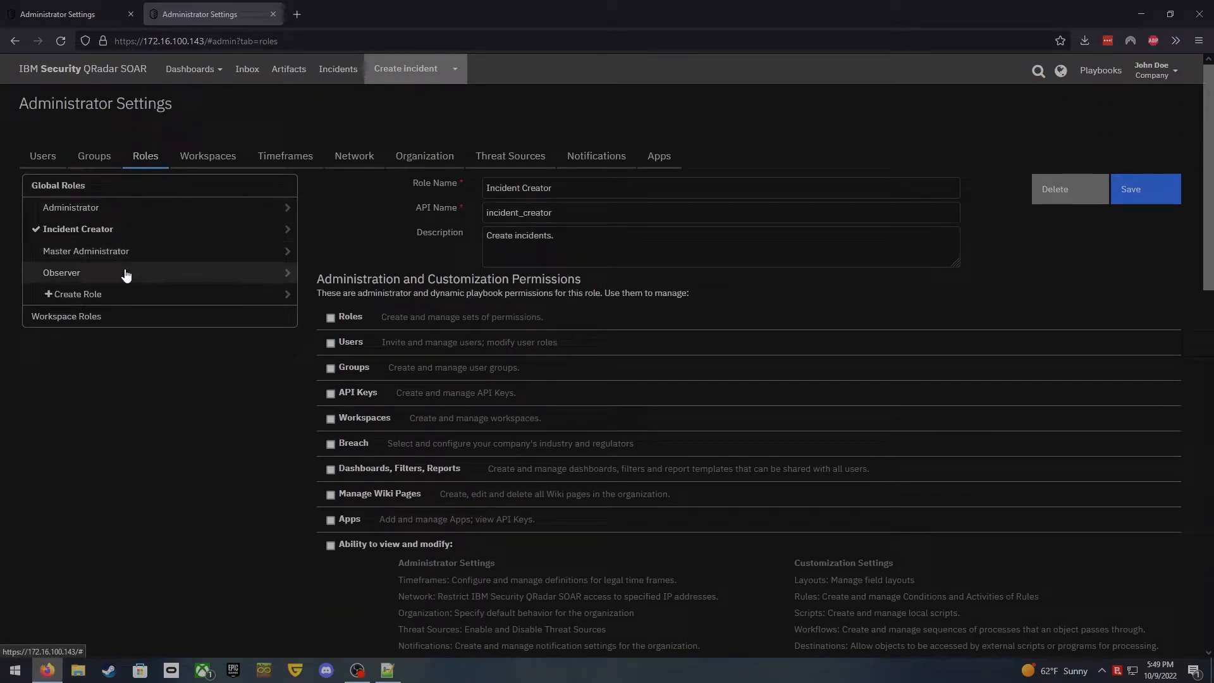
- Examine the administration and incident permissions of the Observer global role
left_click(84, 273)
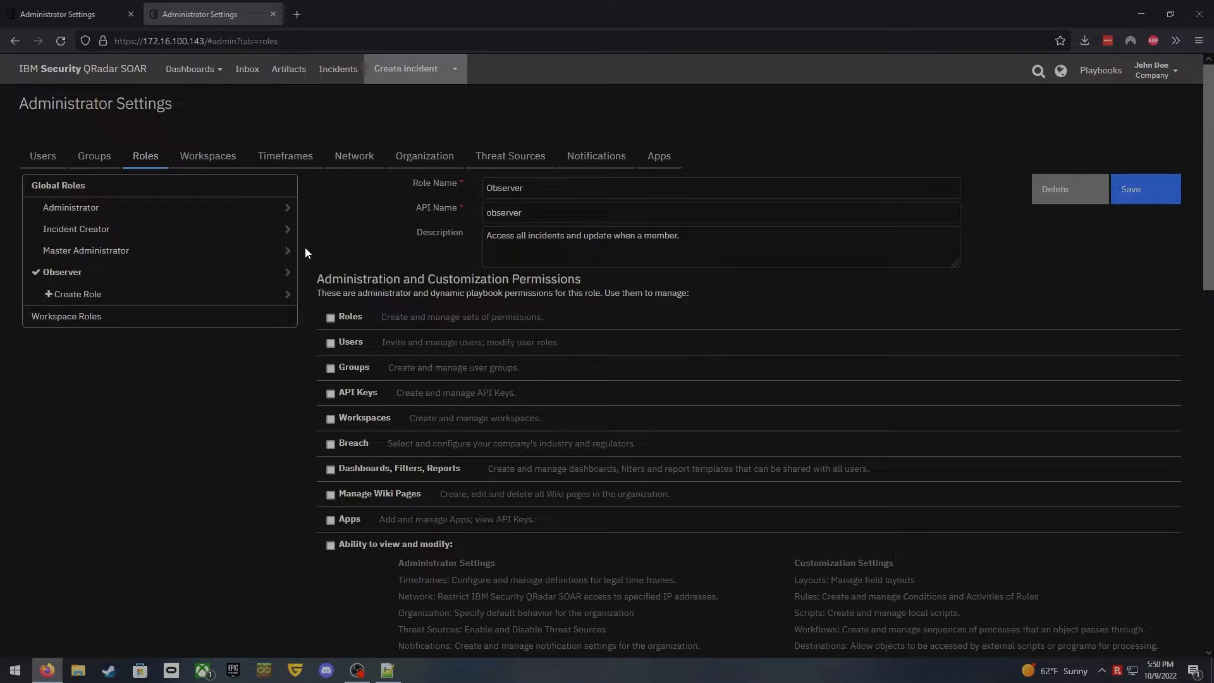
scroll(305, 248, "down", 7)
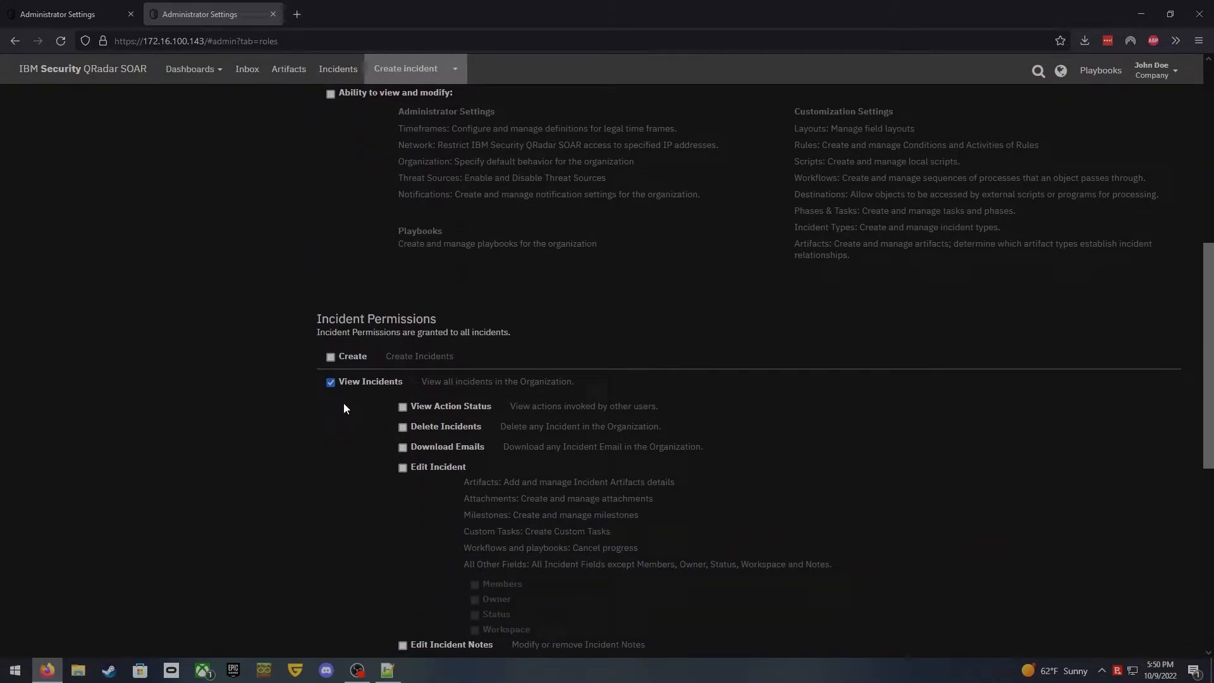
scroll(344, 405, "down", 2)
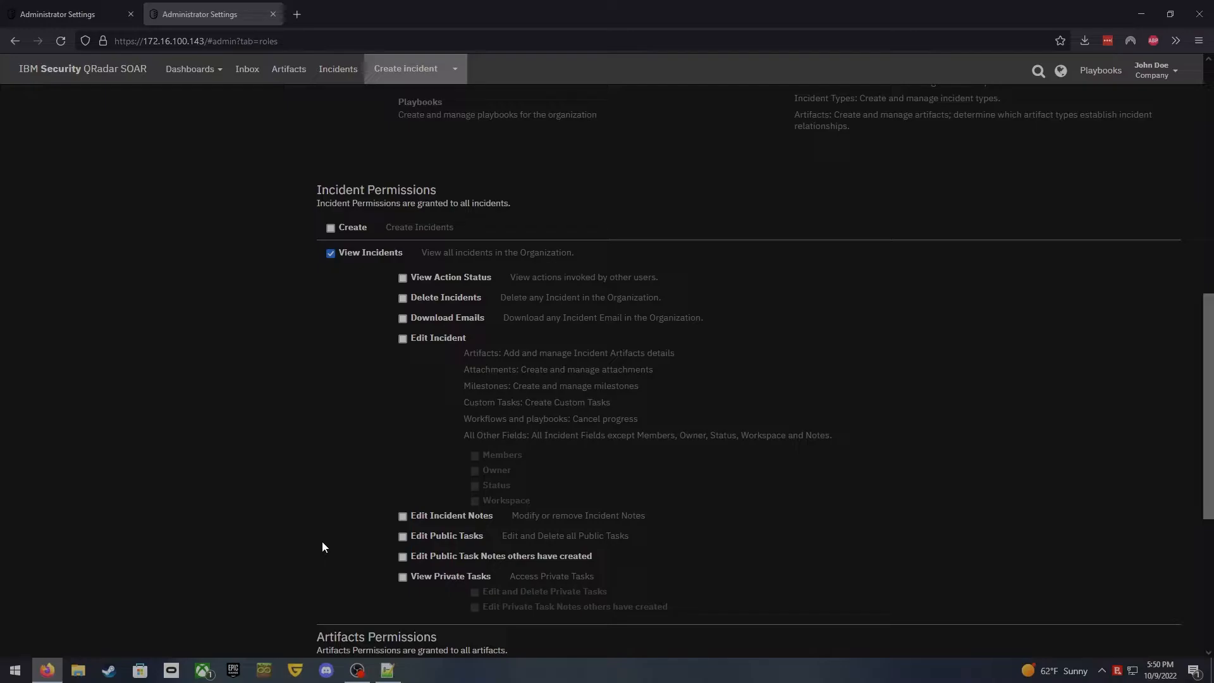
scroll(230, 327, "up", 6)
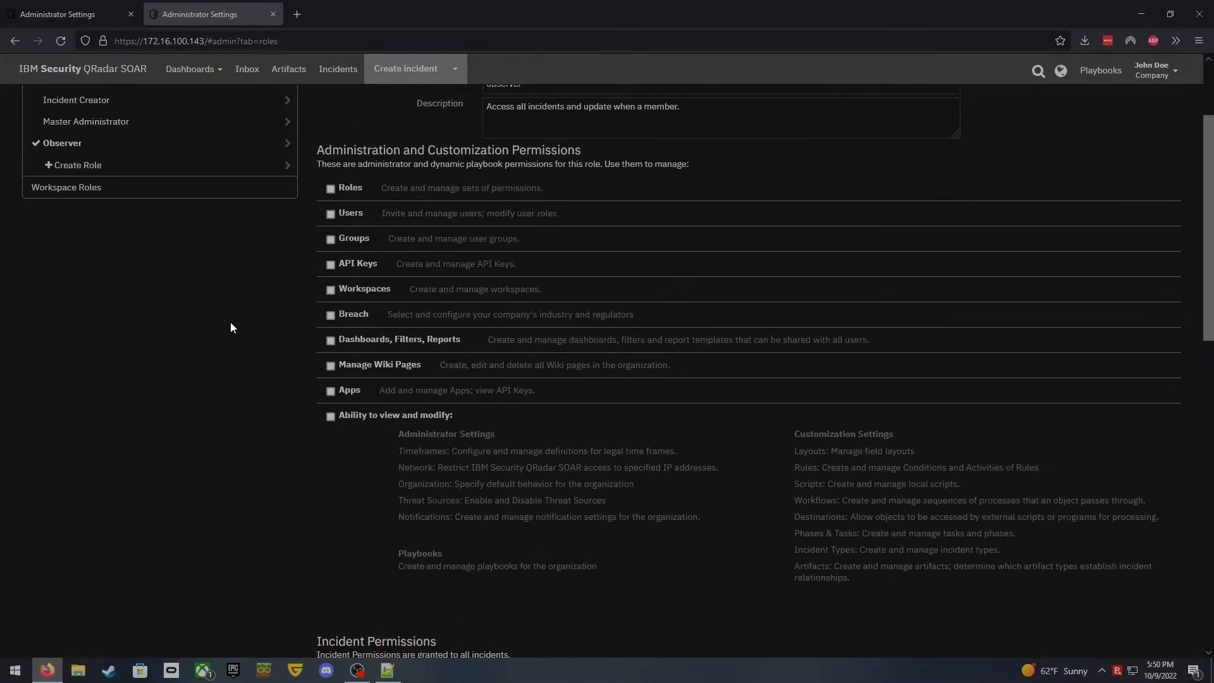
scroll(230, 327, "up", 2)
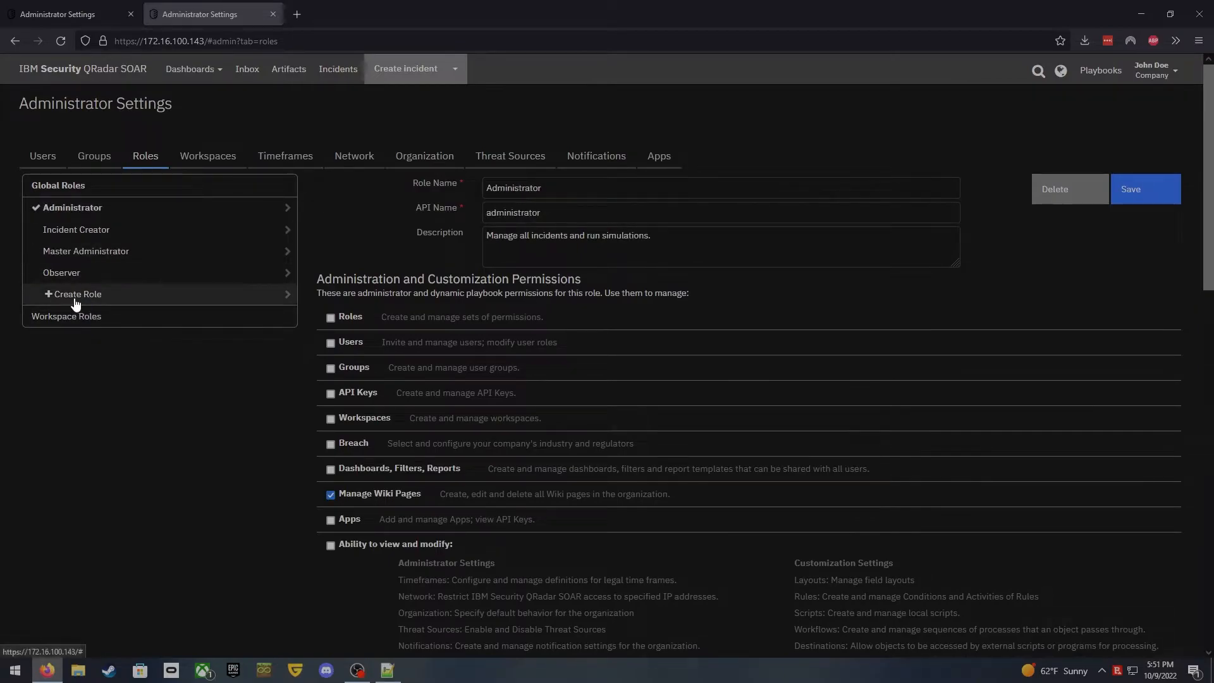
- Create and save a global role named "User Administrator" with the Roles, Users, Groups, API Keys and Workspaces permissions
left_click(75, 304)
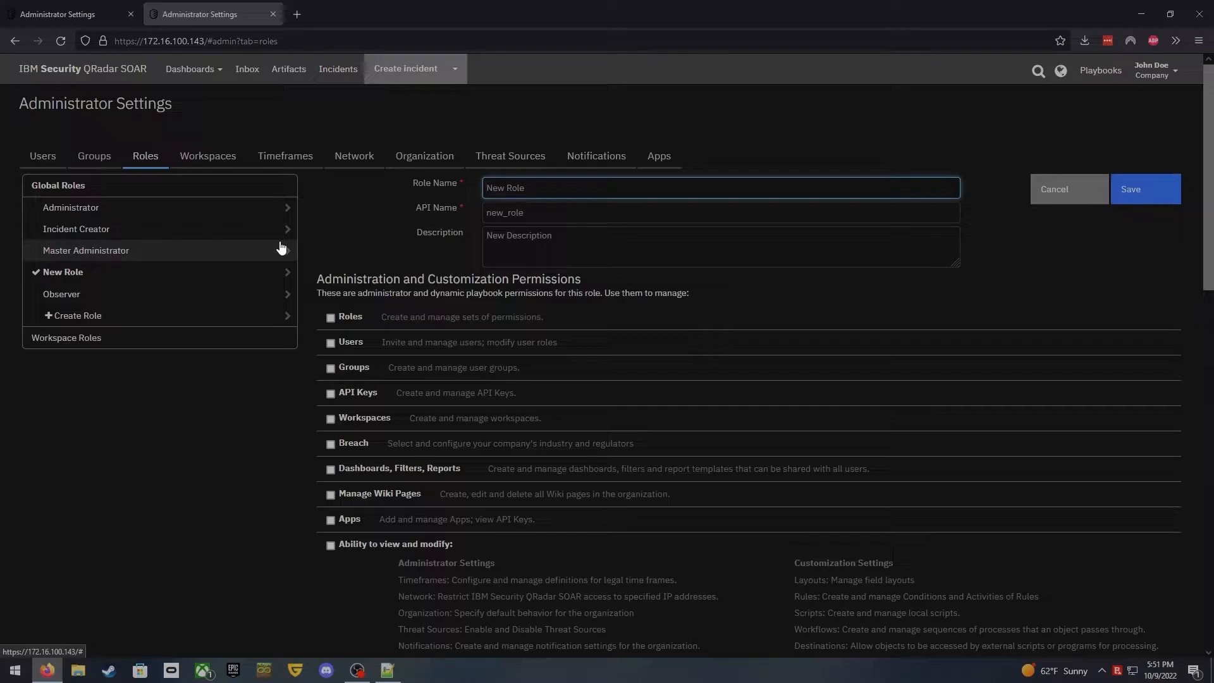
type("User Administrator")
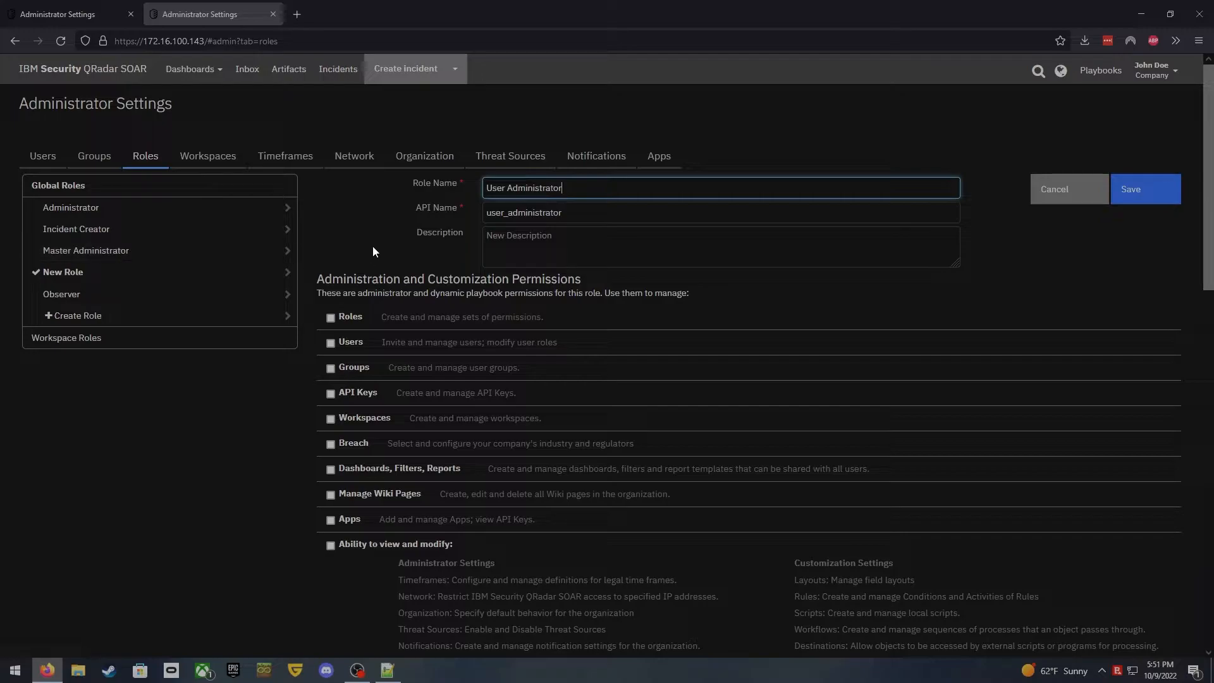
left_click(350, 321)
left_click(330, 343)
left_click(330, 371)
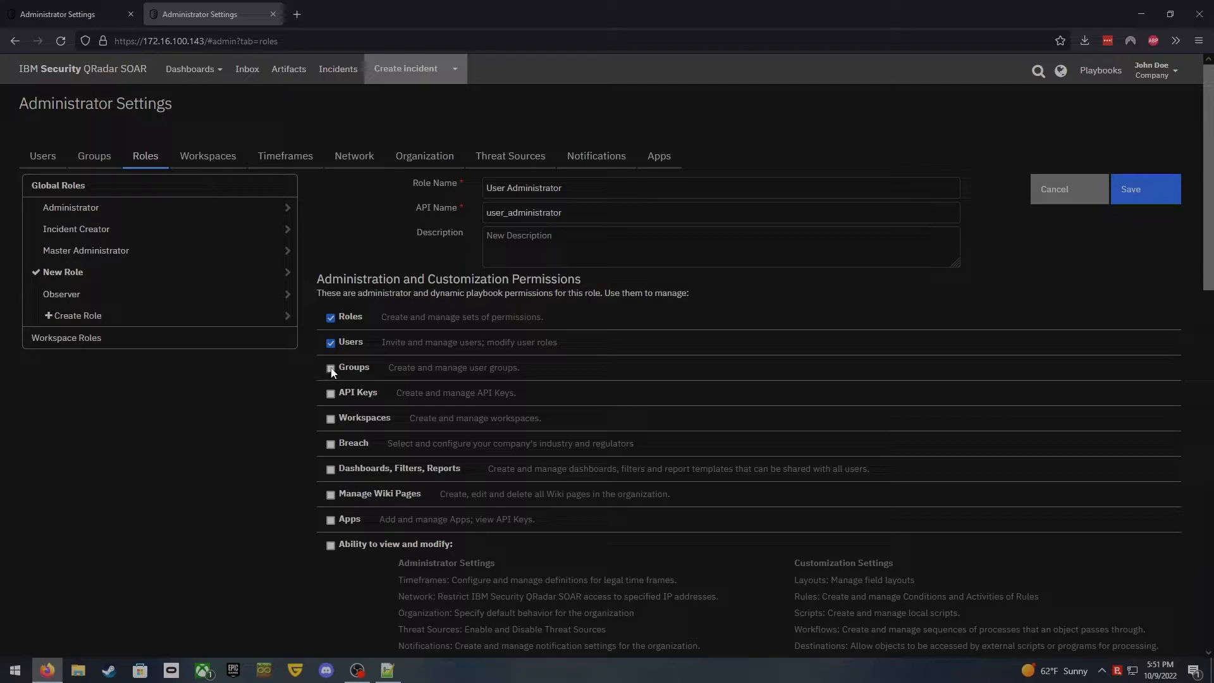
left_click(330, 395)
left_click(1149, 194)
scroll(465, 442, "down", 5)
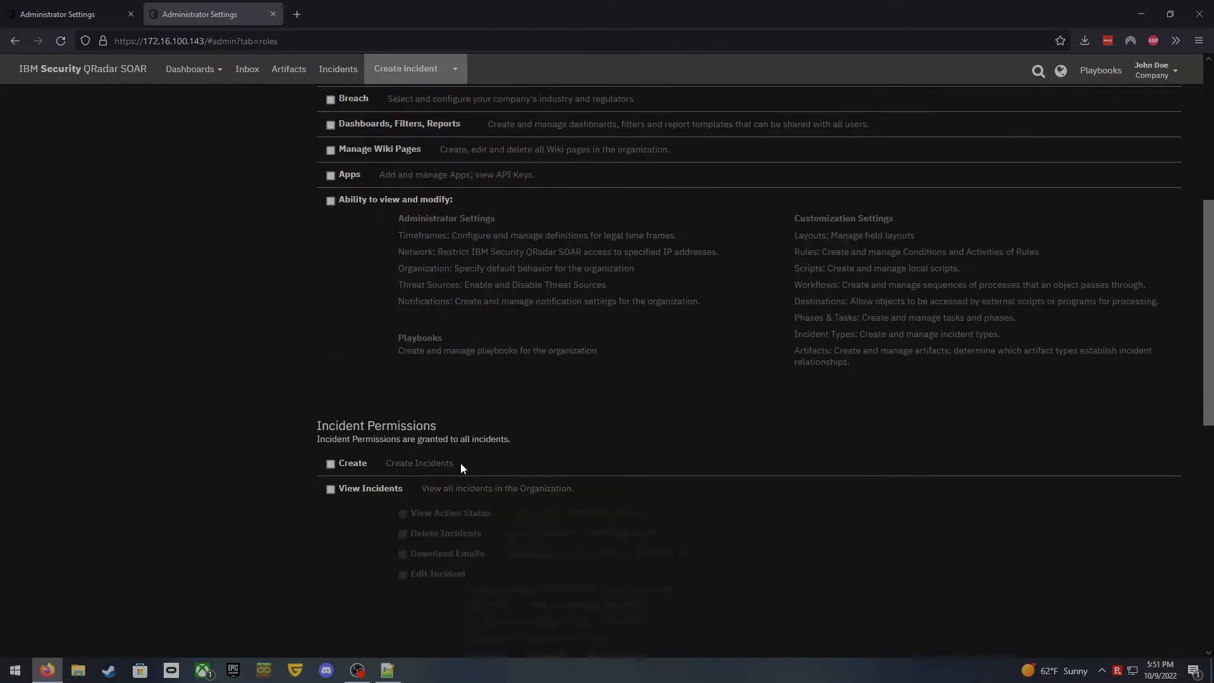
scroll(460, 461, "down", 10)
scroll(459, 457, "up", 10)
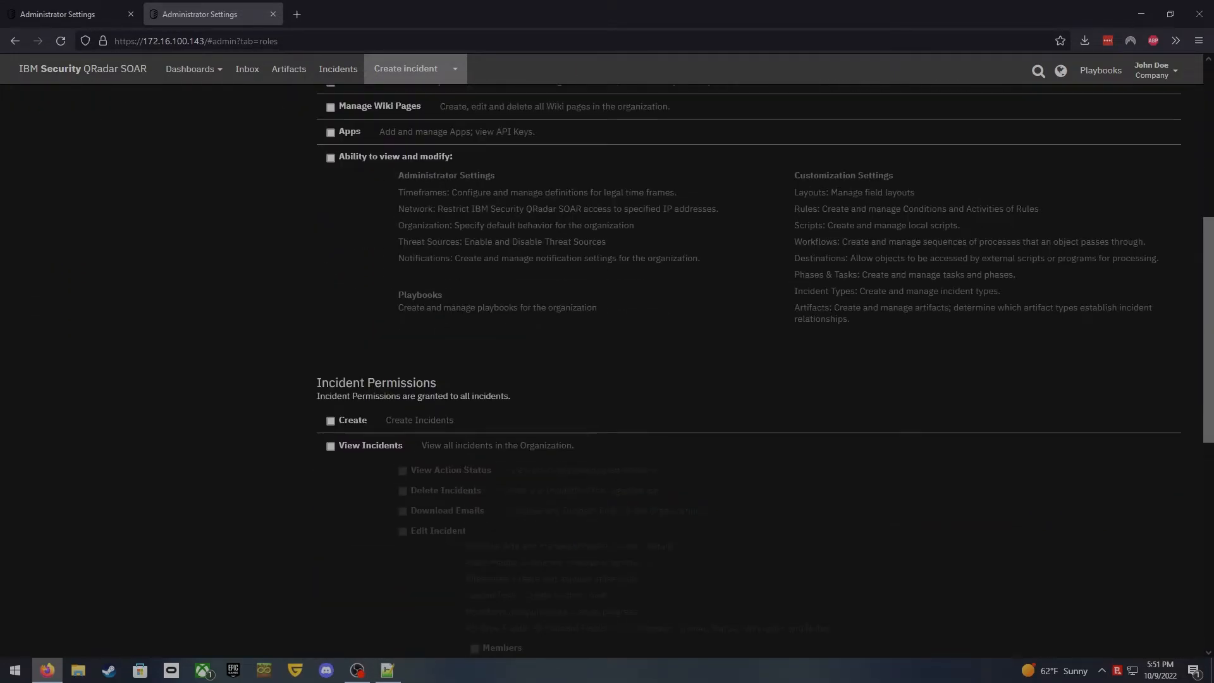
scroll(461, 443, "up", 6)
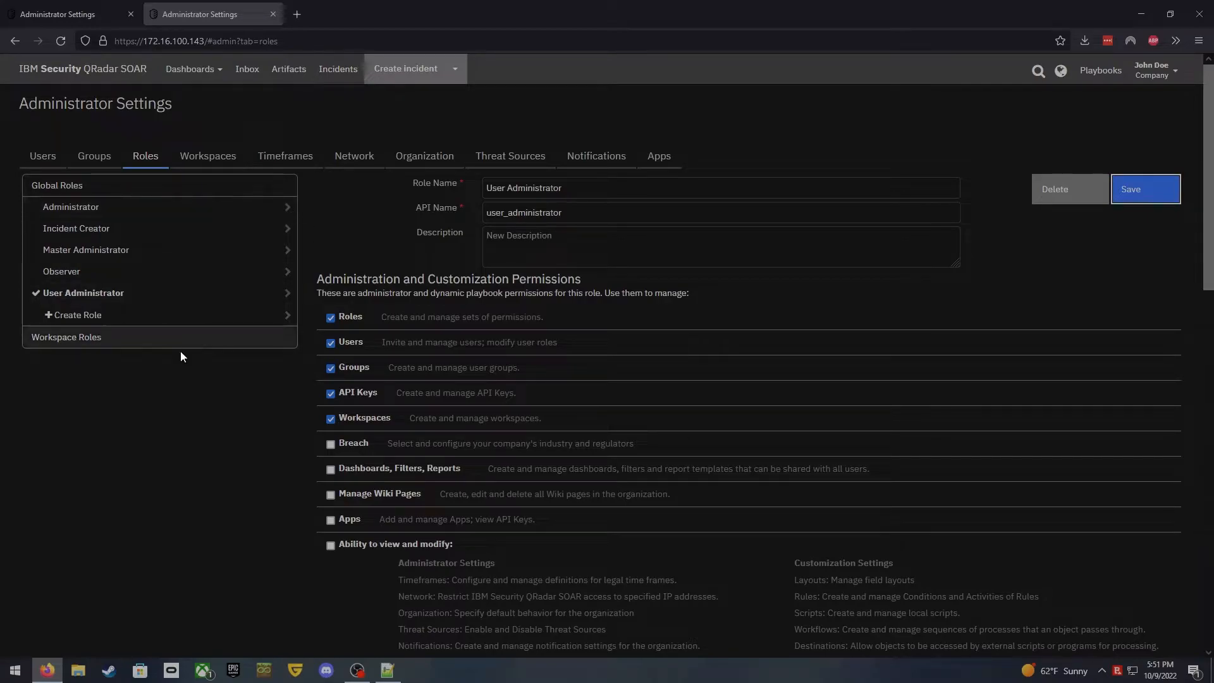
- Start another new global role and name it "Privacy Administator"
left_click(76, 315)
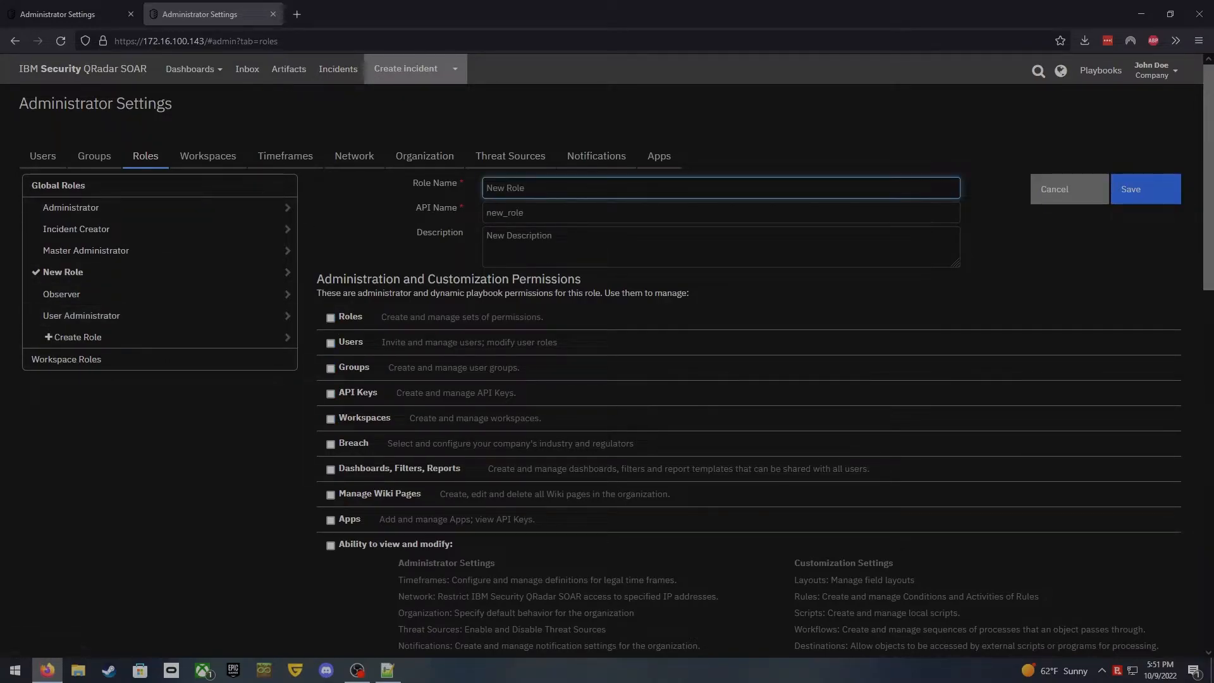
left_click(341, 452)
left_click(721, 187)
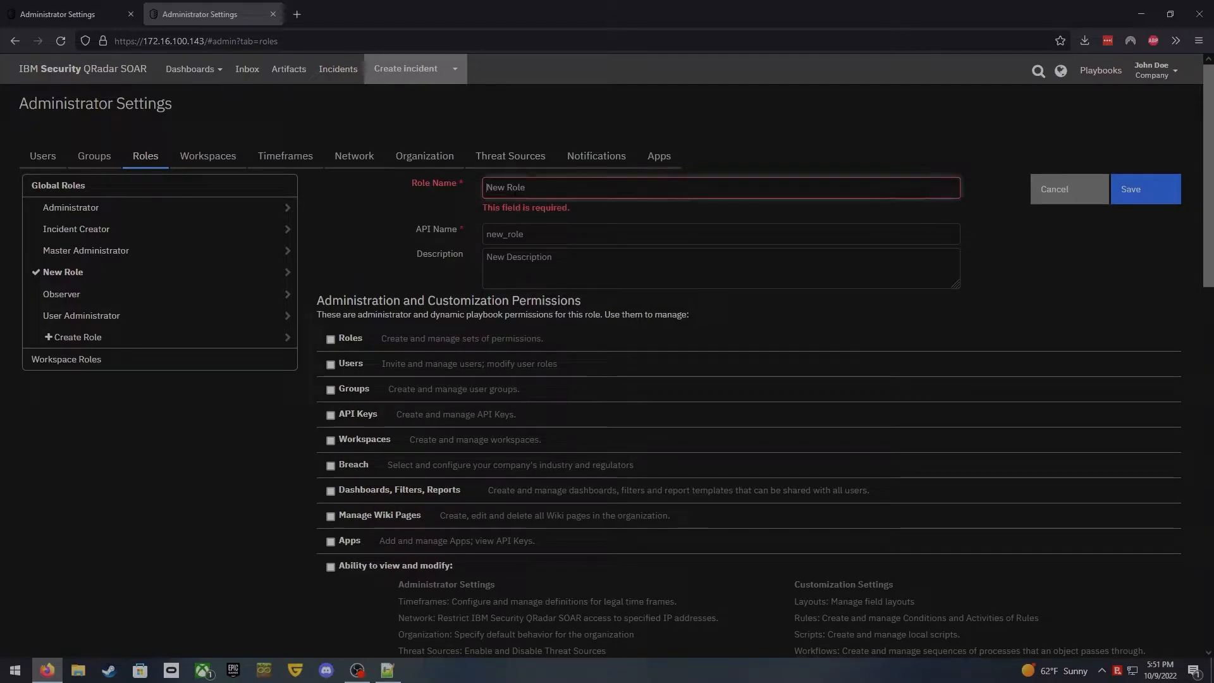
type("Priva")
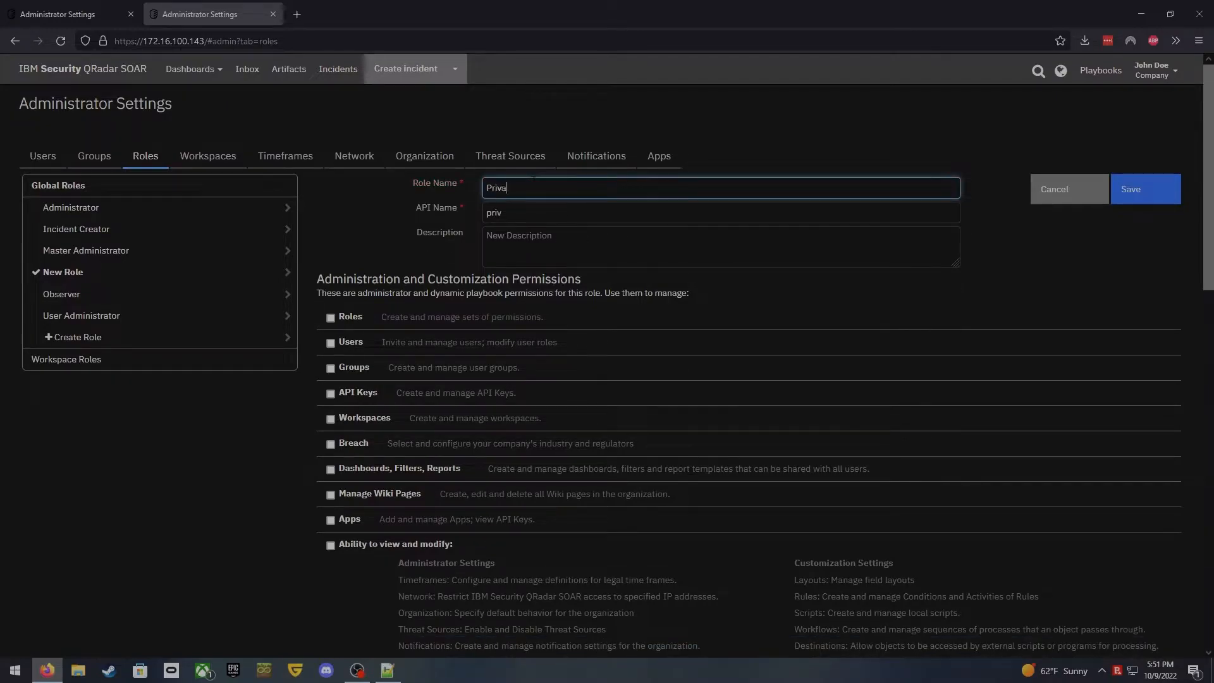
type("cy Administo")
type("r")
key("Left")
key("Left")
type("at")
left_click(957, 263)
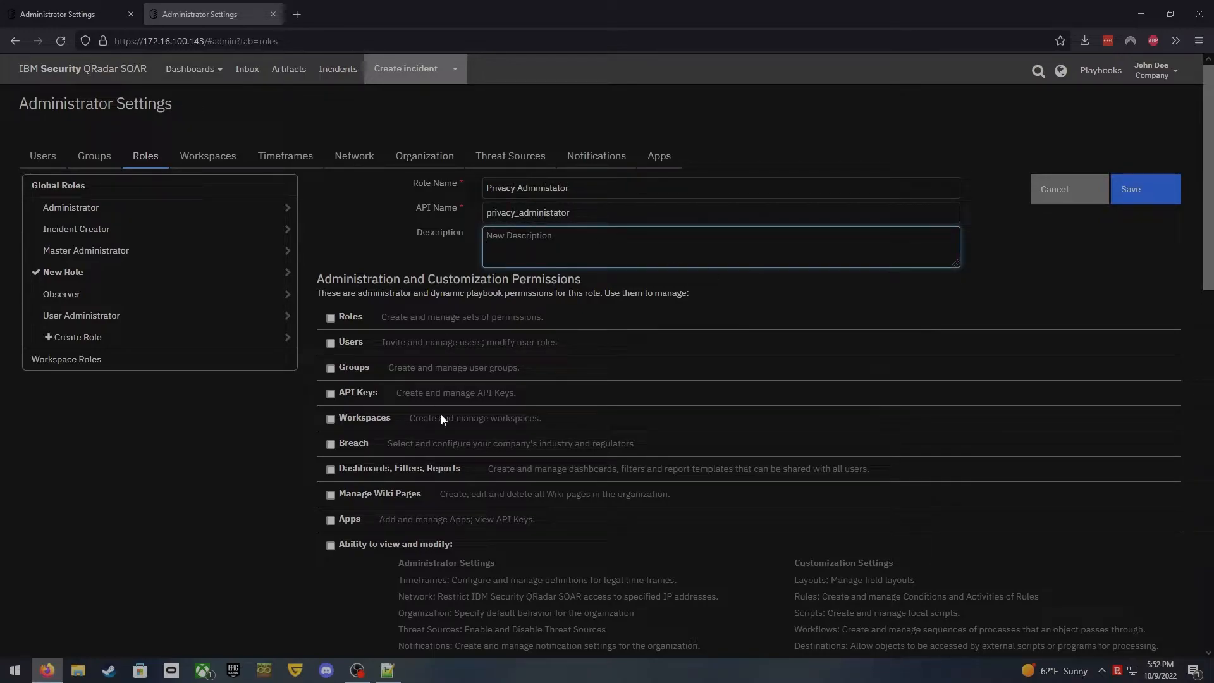
- Grant the new privacy role the Breach permission and save the role
left_click(329, 445)
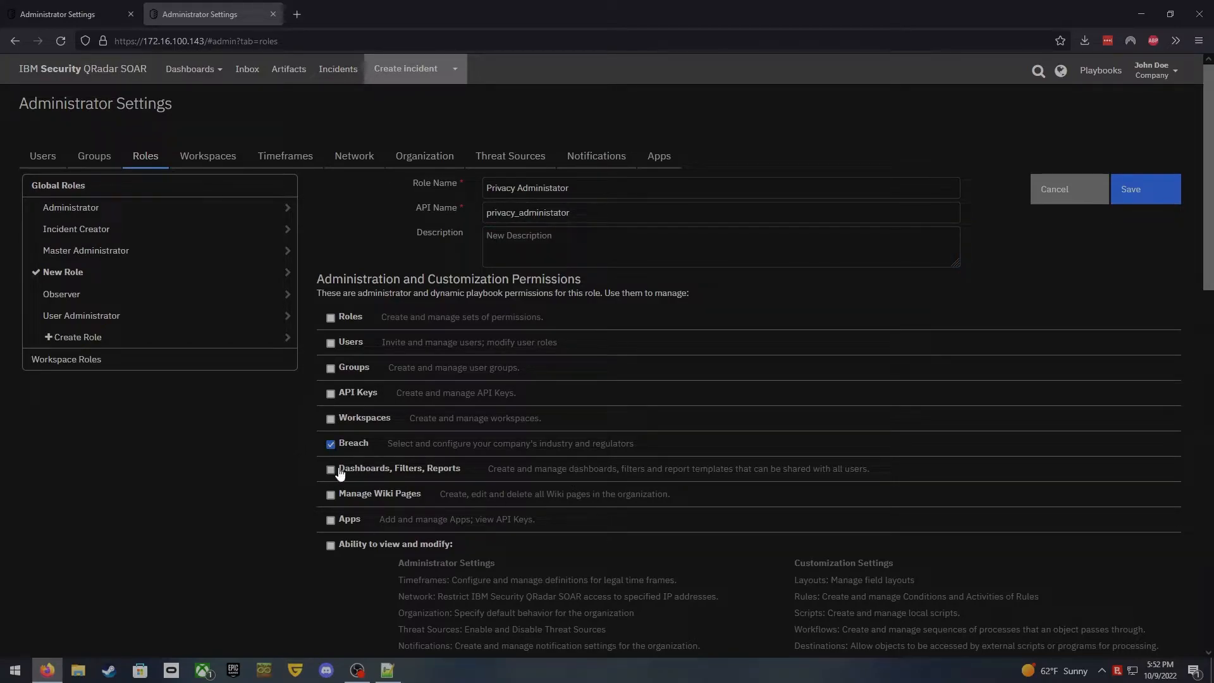
triple_click(543, 442)
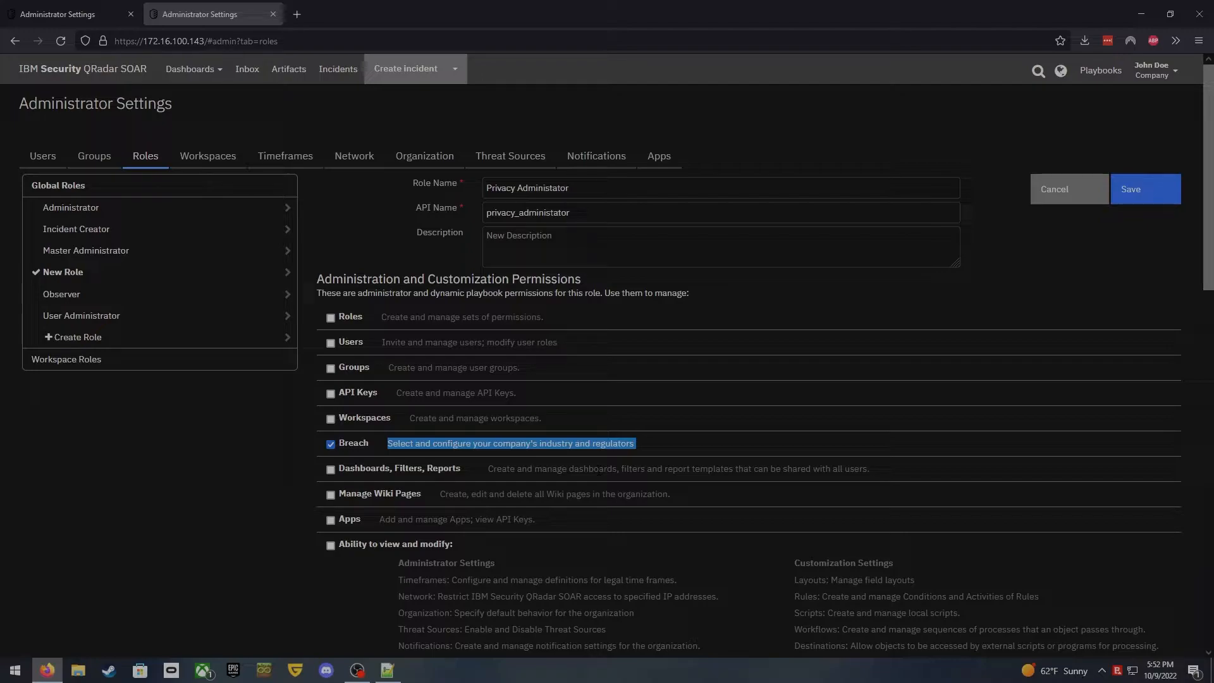
left_click(1136, 248)
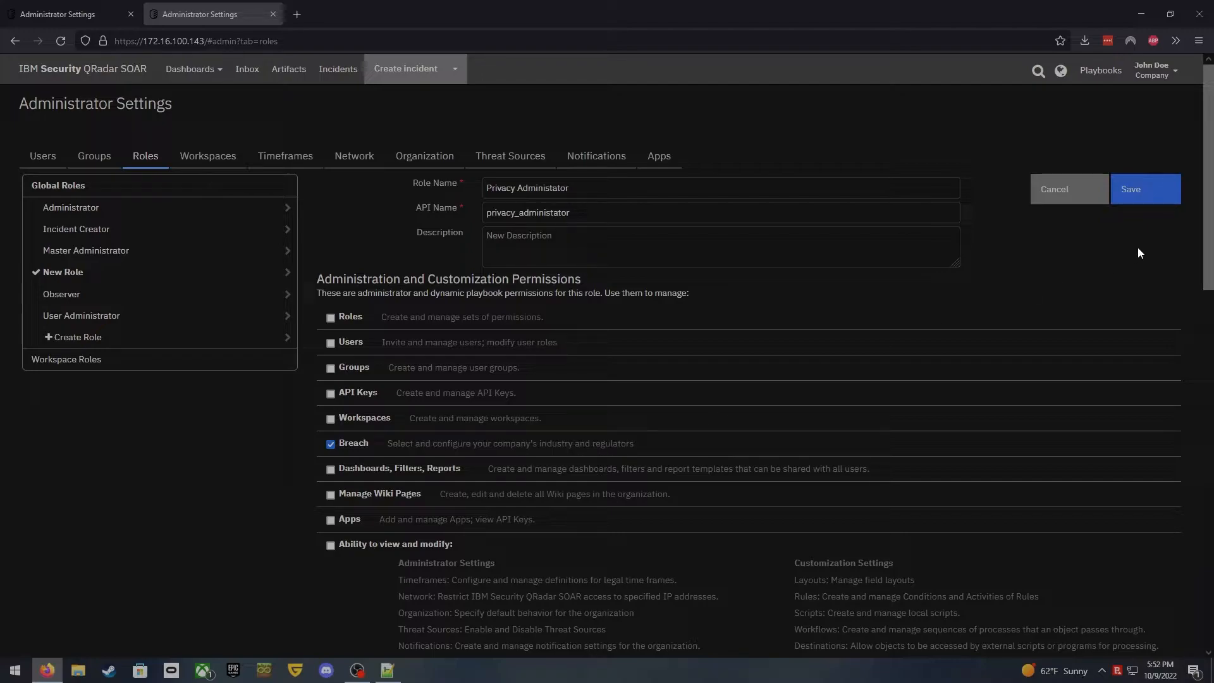
left_click(1136, 198)
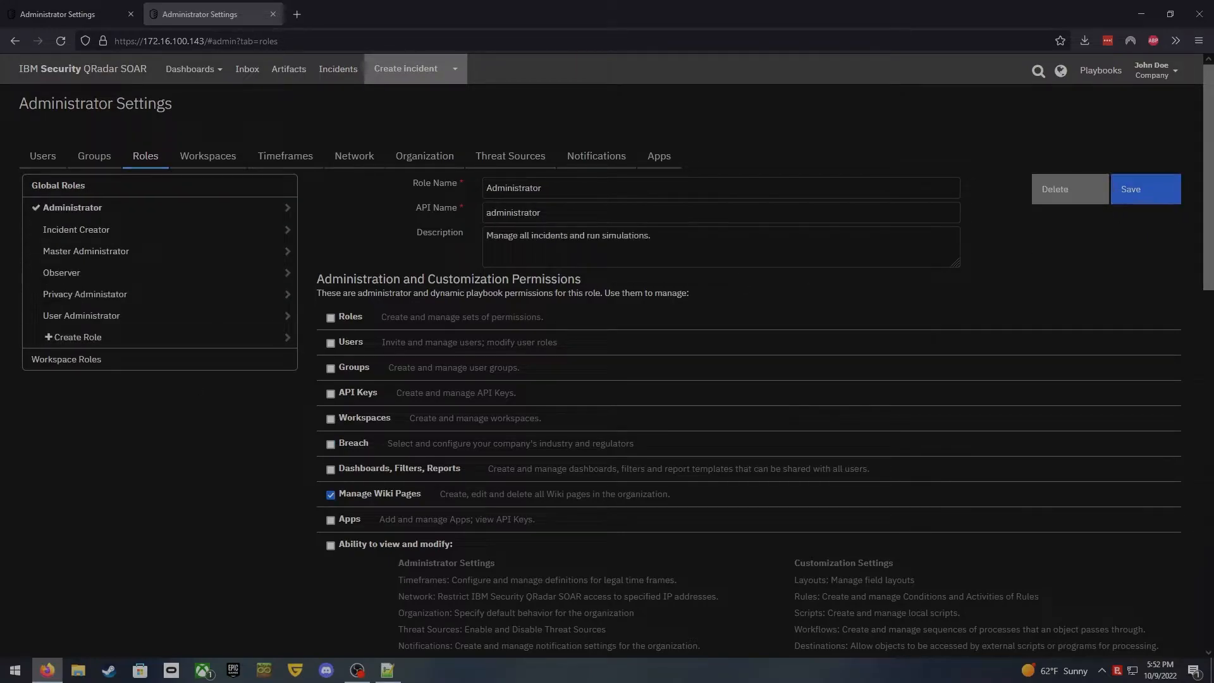
- Rename the Administrator role "Wiki Administrator" with API name wiki_administrator, clear its description and save it
type("Wiki")
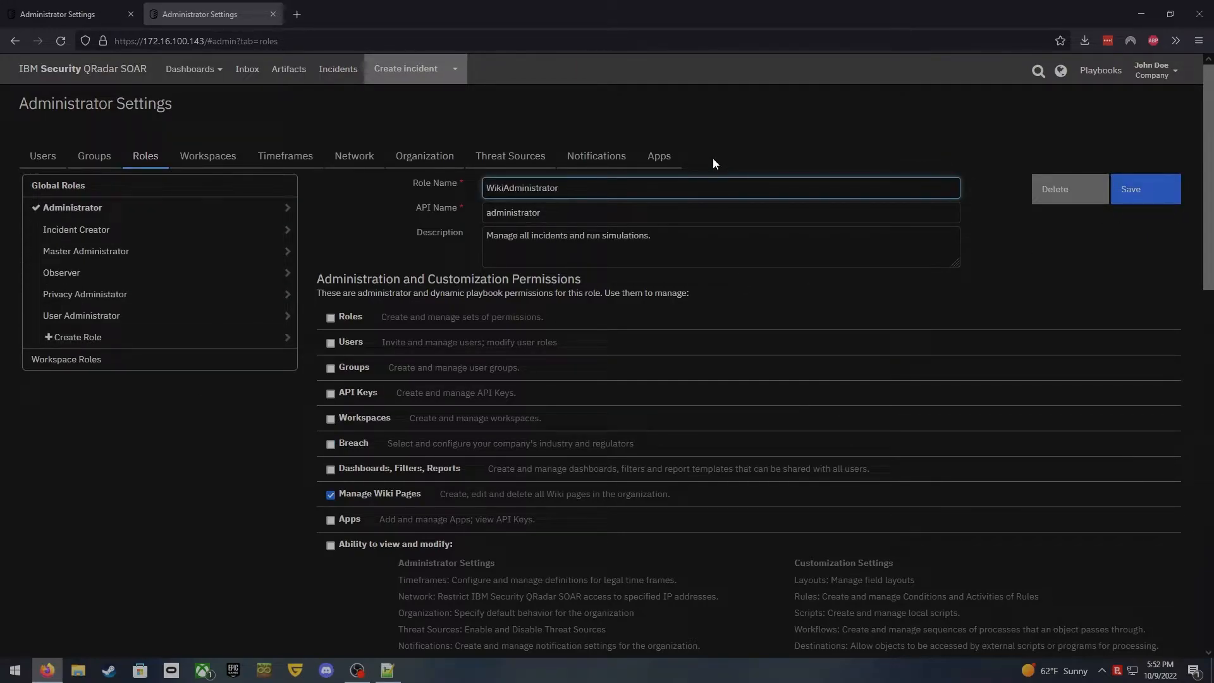
key("Tab")
type("wiki_")
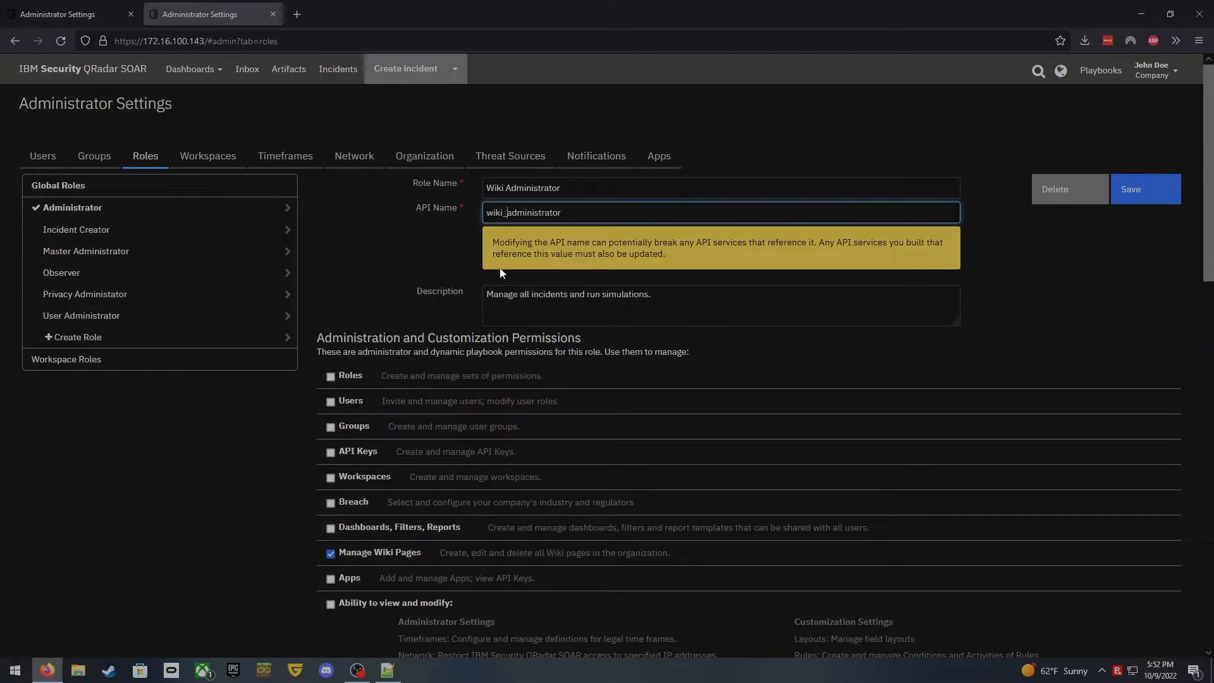
key("Tab")
key("BackSpace")
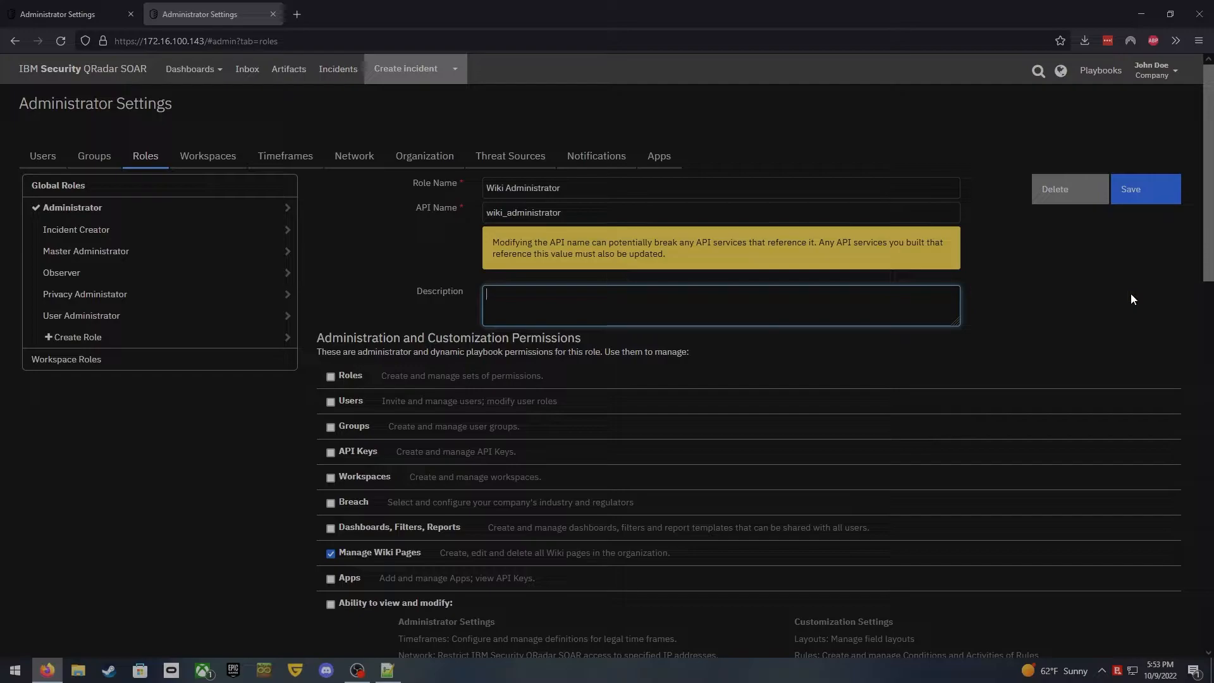
left_click(1156, 187)
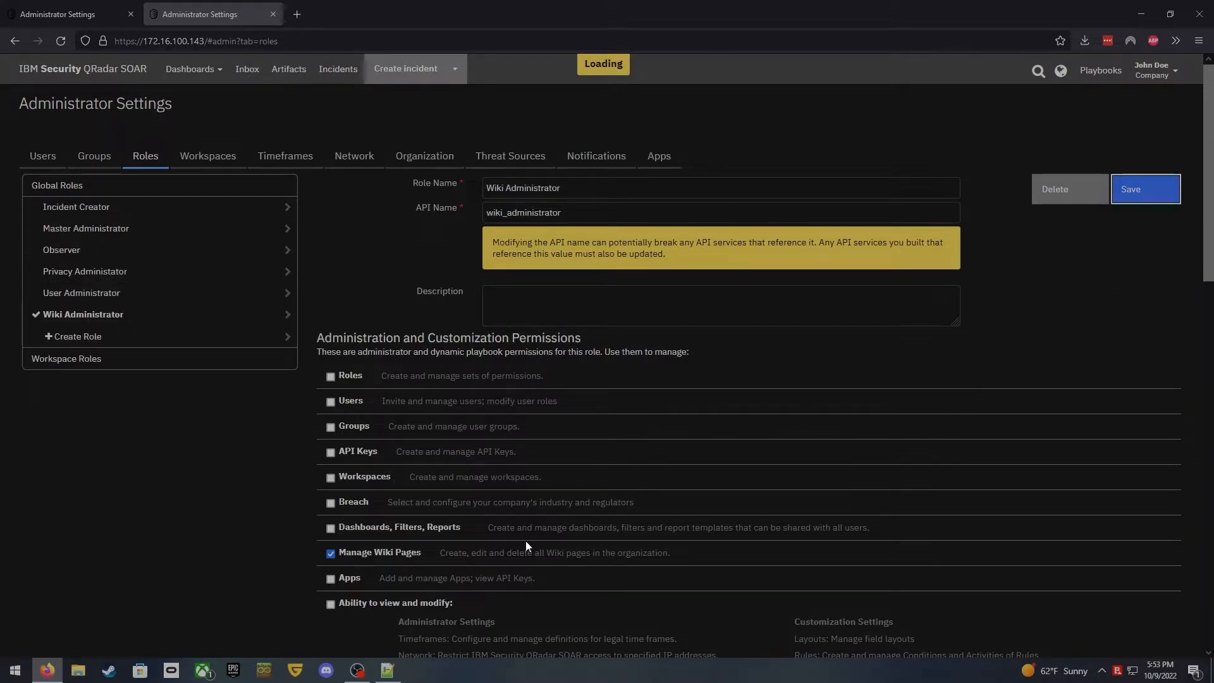
scroll(196, 526, "down", 2)
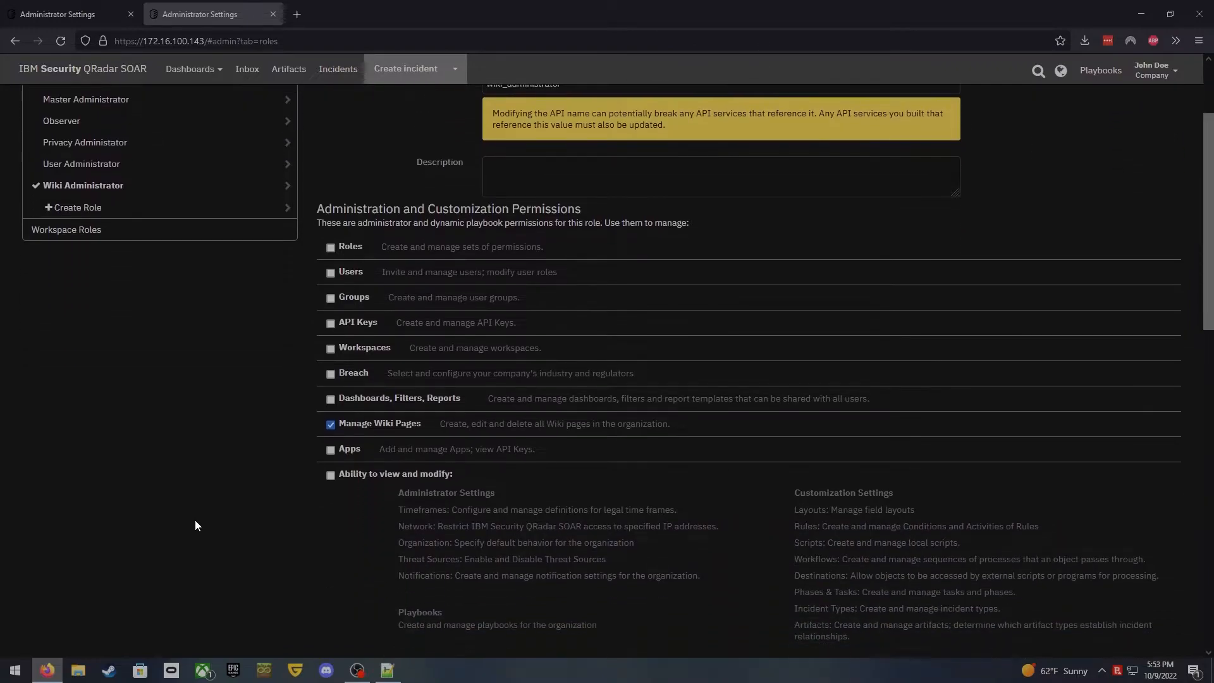
scroll(195, 525, "up", 2)
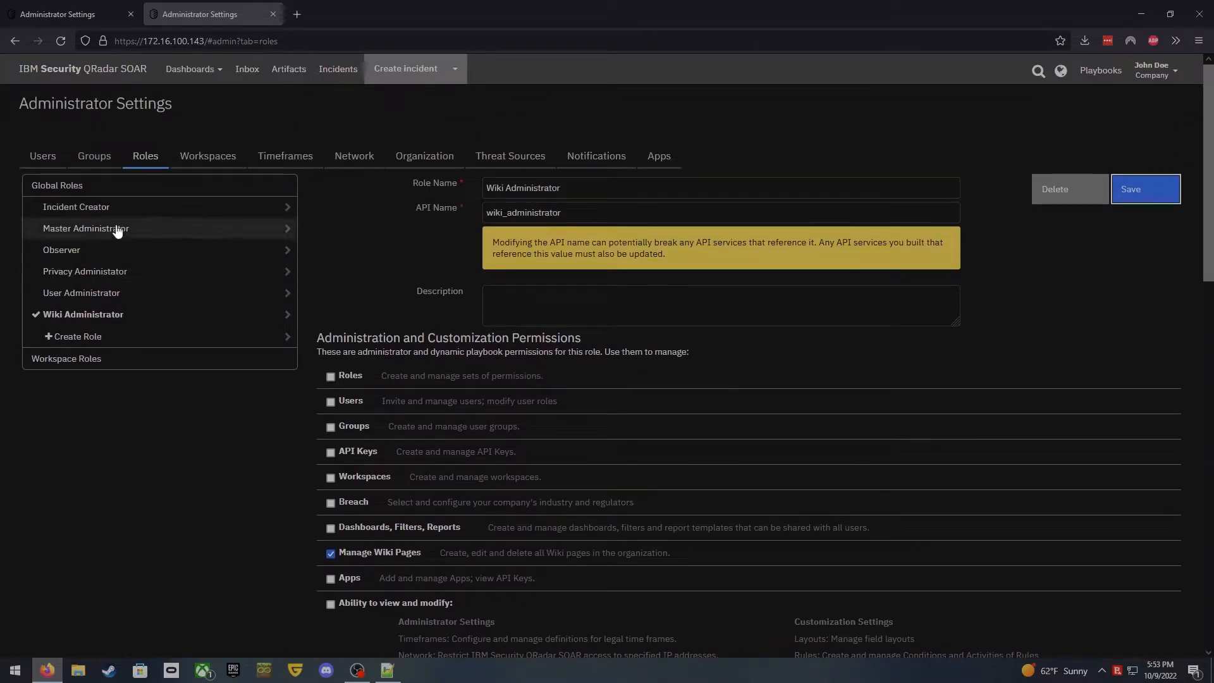
- Start another new global role and name it "Playbook Administrator"
left_click(101, 337)
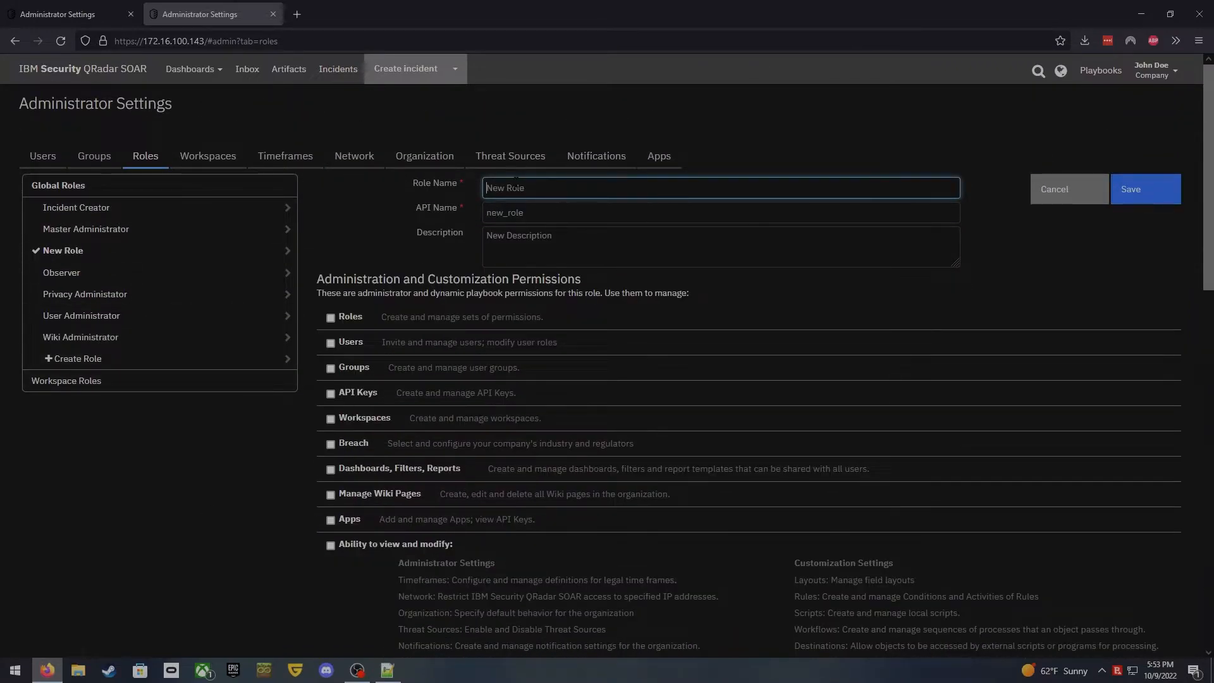
key("ctrl+a")
type("Playbook Build")
key("BackSpace")
key("BackSpace")
key("BackSpace")
key("BackSpace")
key("BackSpace")
type("Administroa")
key("BackSpace")
key("BackSpace")
type("ator")
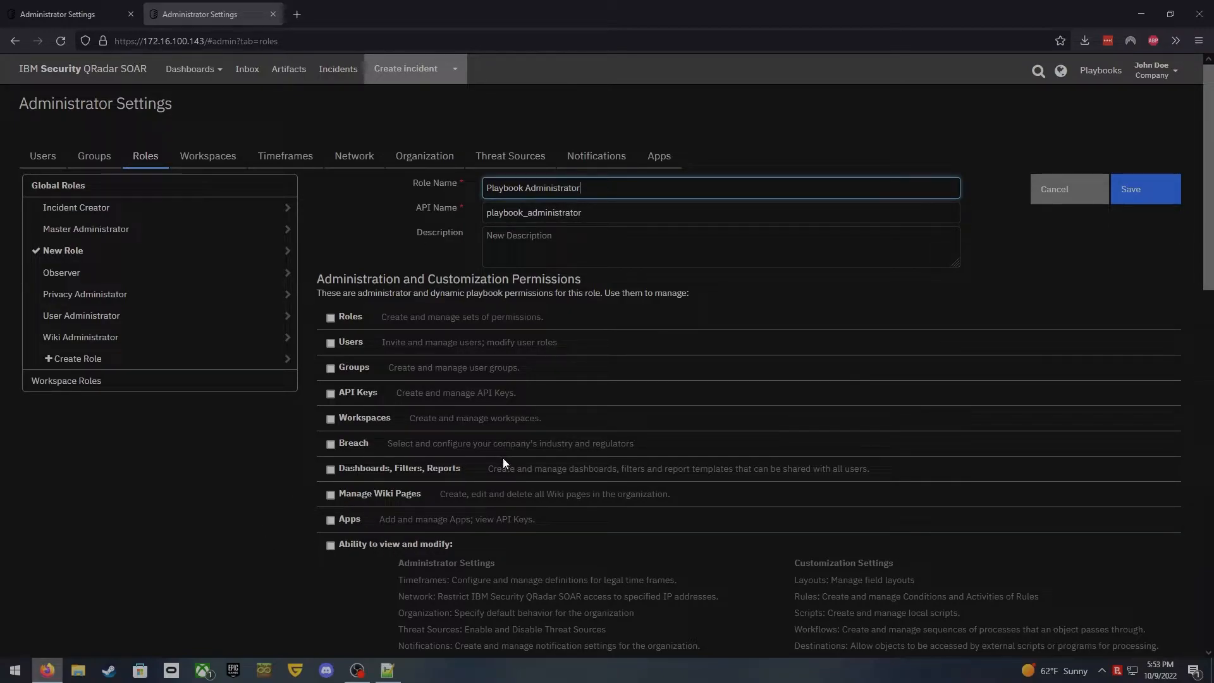
- Grant the playbook role the Apps, API Keys and "Ability to view and modify" permissions and save it
left_click(341, 521)
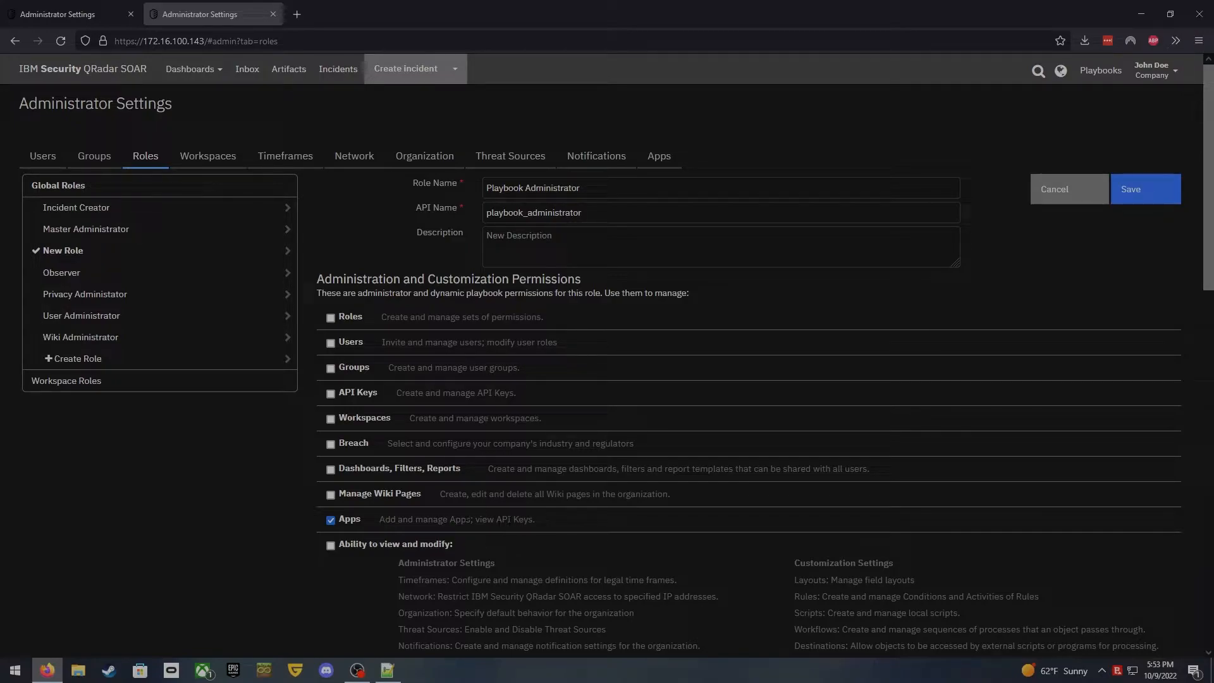
left_click(332, 395)
scroll(213, 539, "down", 3)
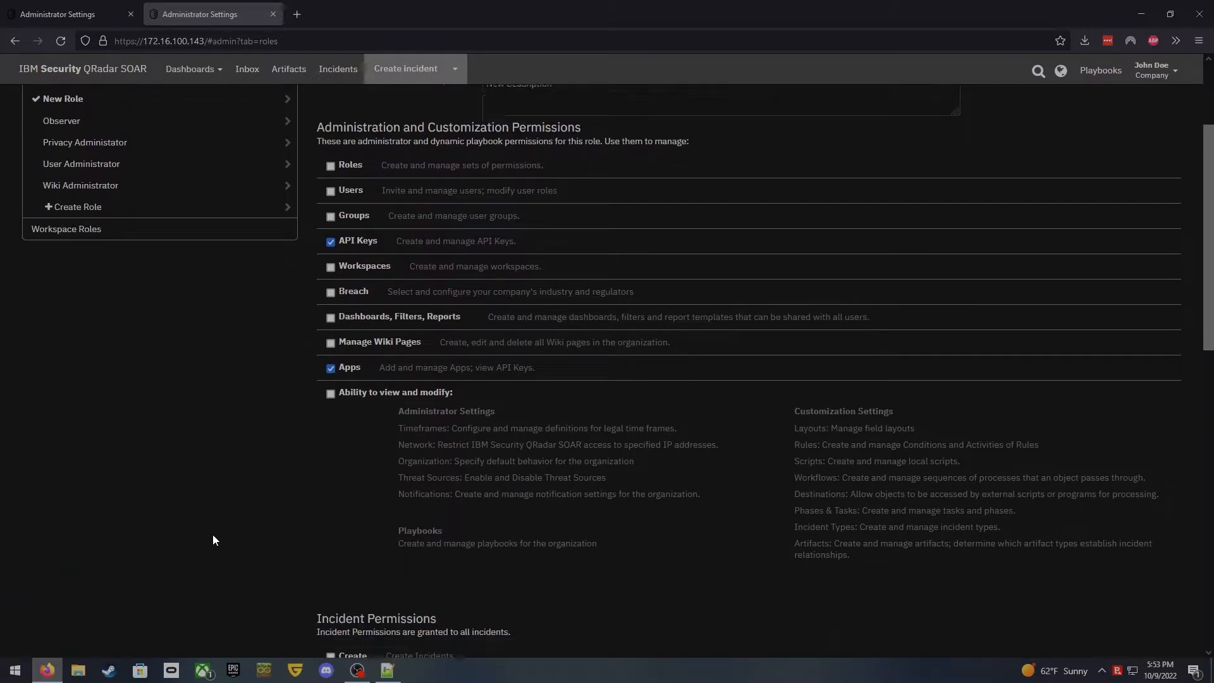
left_click(330, 352)
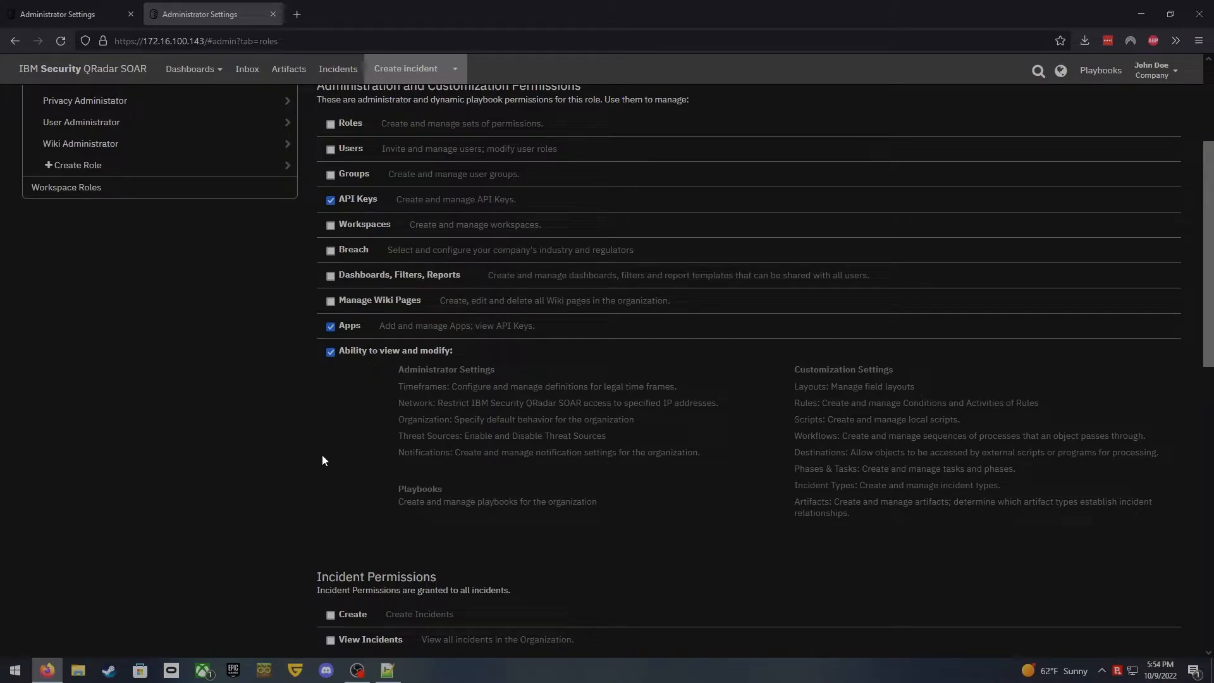
scroll(321, 456, "up", 3)
left_click(1143, 193)
- Add the Create Simulations, Edit Task Header, Access Inbox and Download Emails permissions to the Playbook Administrator role and save it
scroll(222, 553, "down", 1)
scroll(234, 533, "down", 15)
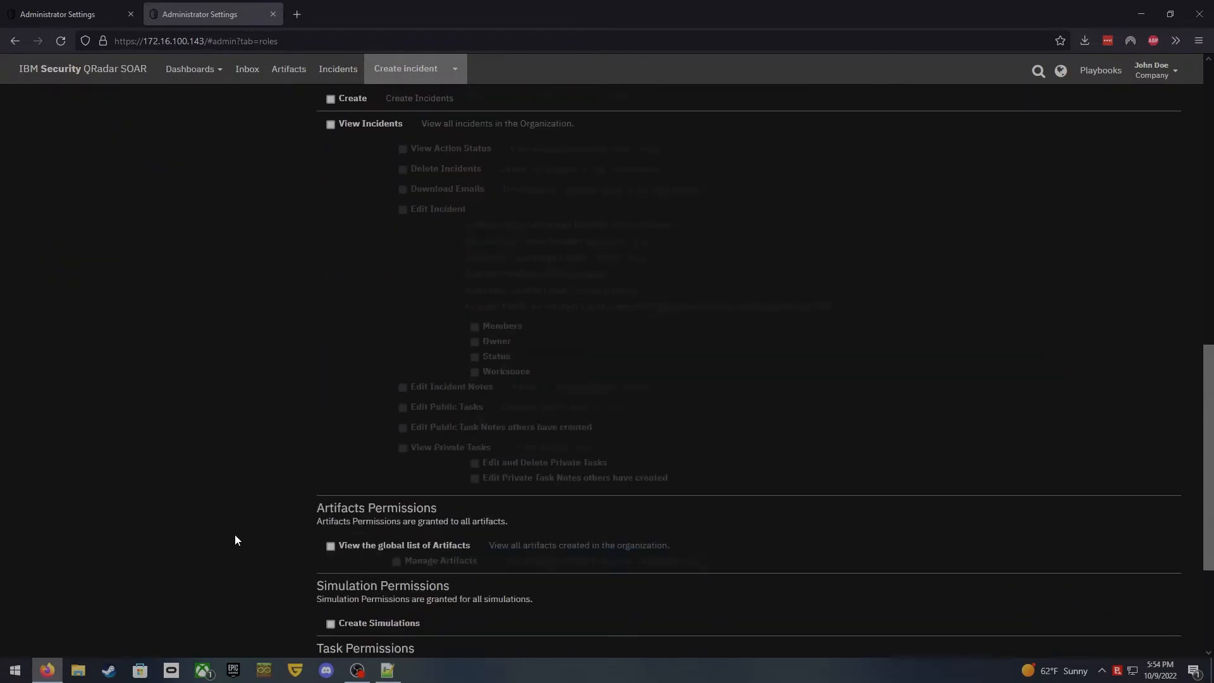
left_click(330, 431)
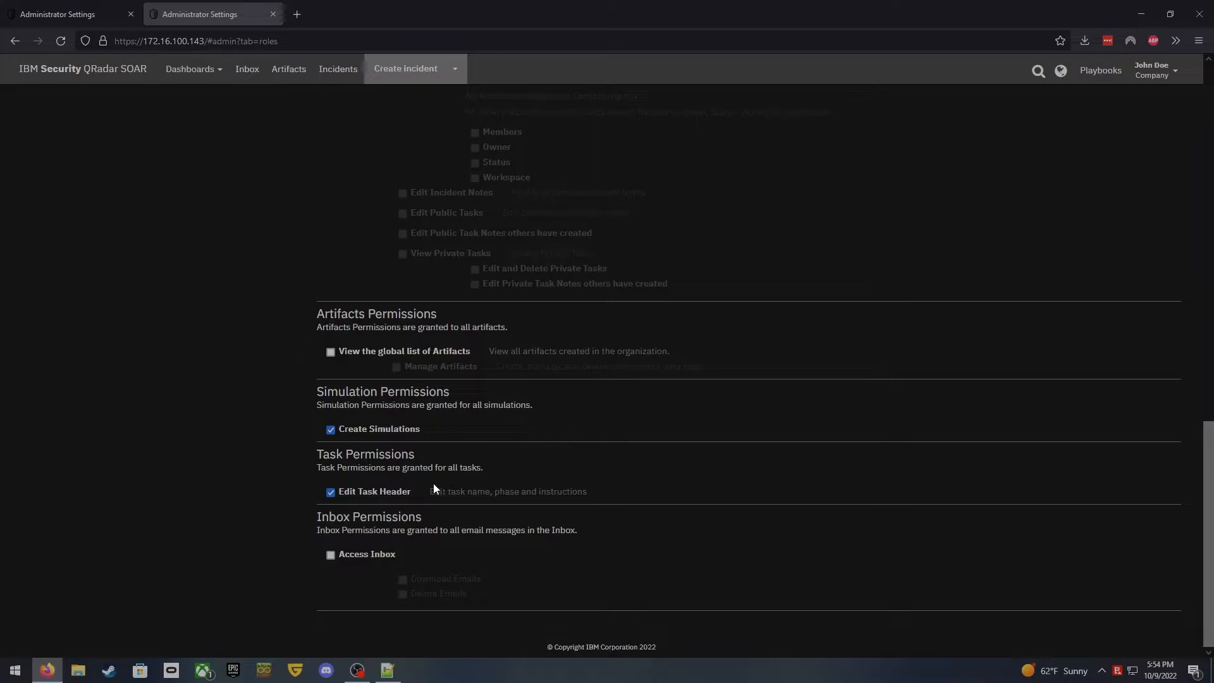
left_click(330, 555)
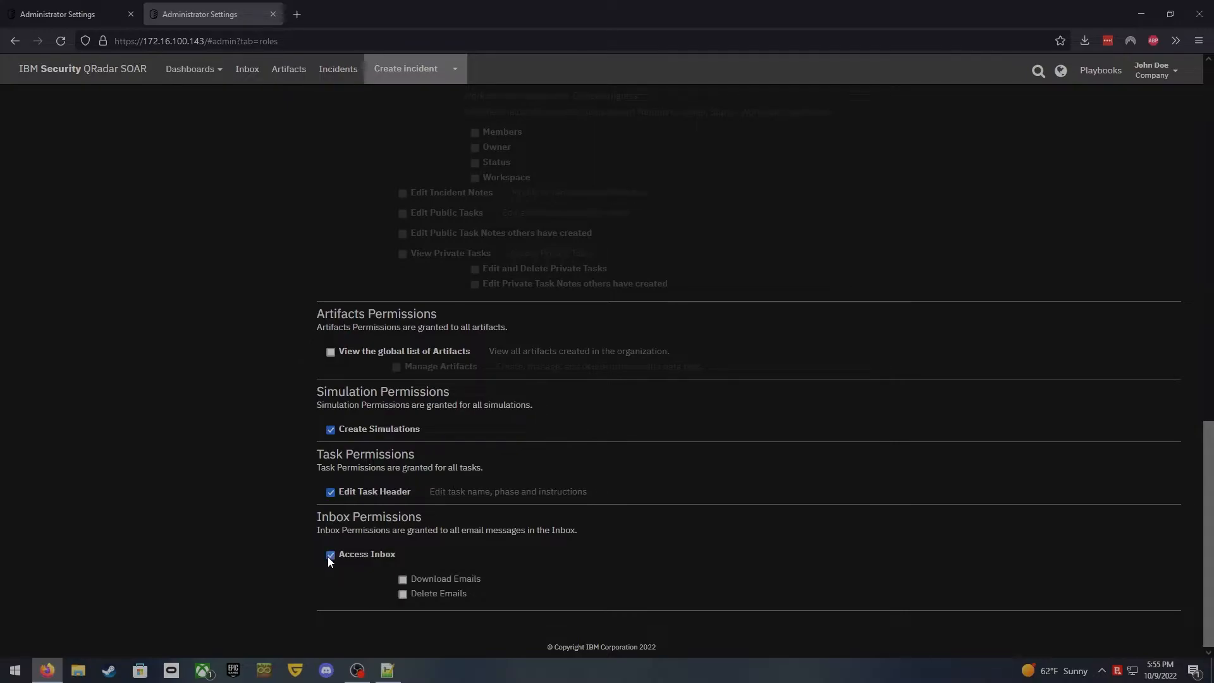
left_click(403, 579)
scroll(257, 434, "up", 6)
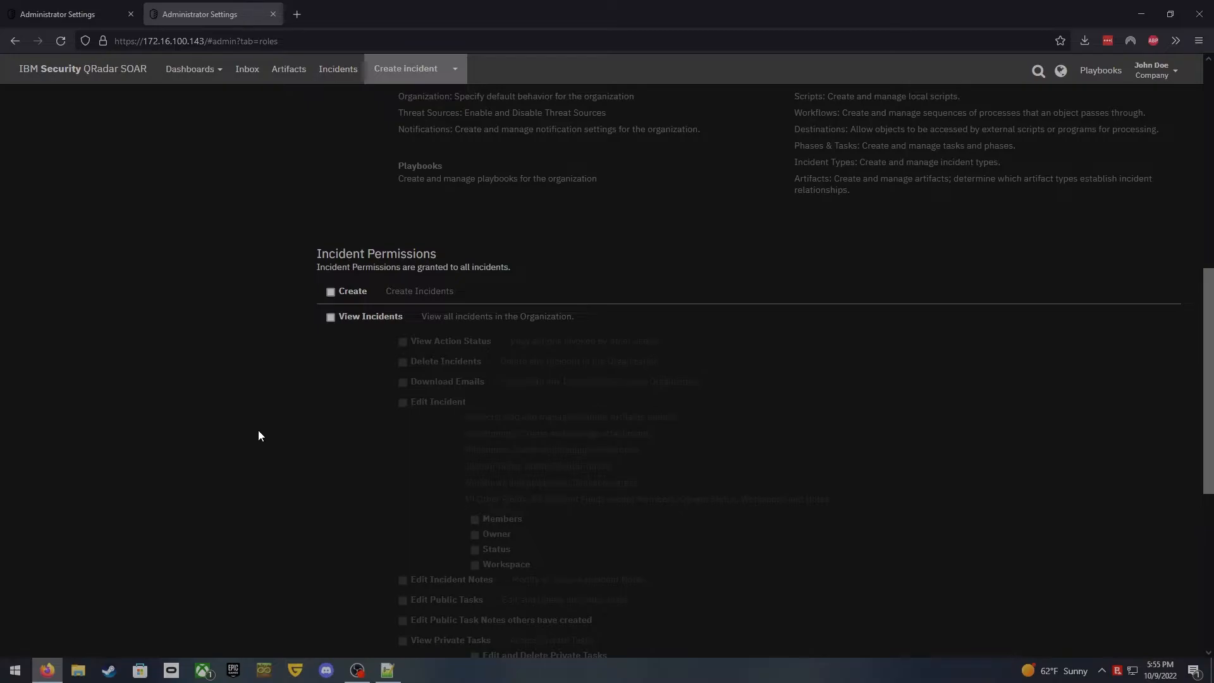
scroll(258, 430, "up", 8)
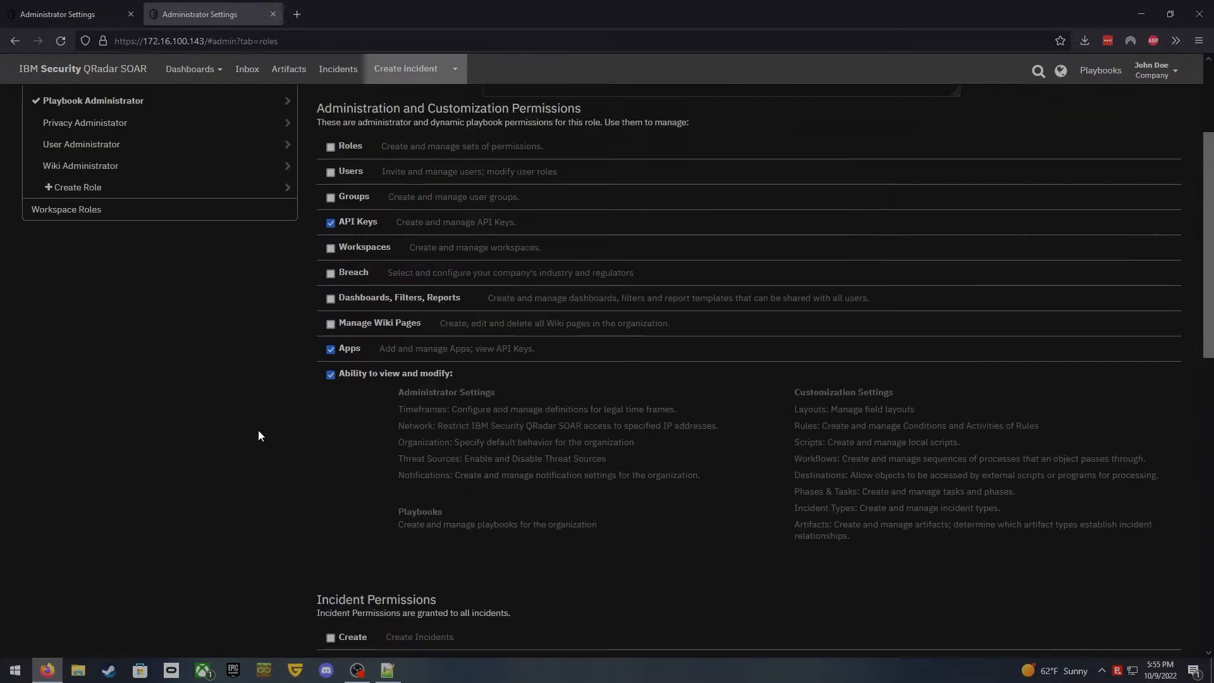
left_click(1138, 189)
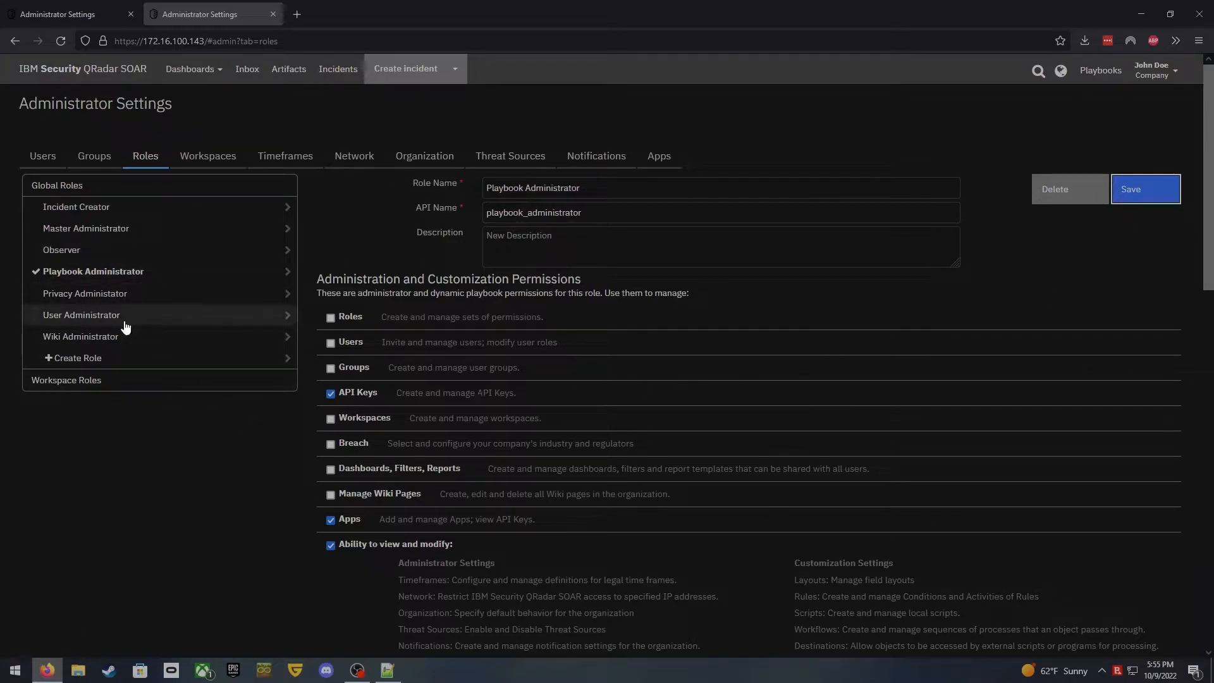
- Grant the Observer role the Dashboards, Filters, Reports permission and save the role
left_click(83, 252)
left_click(330, 469)
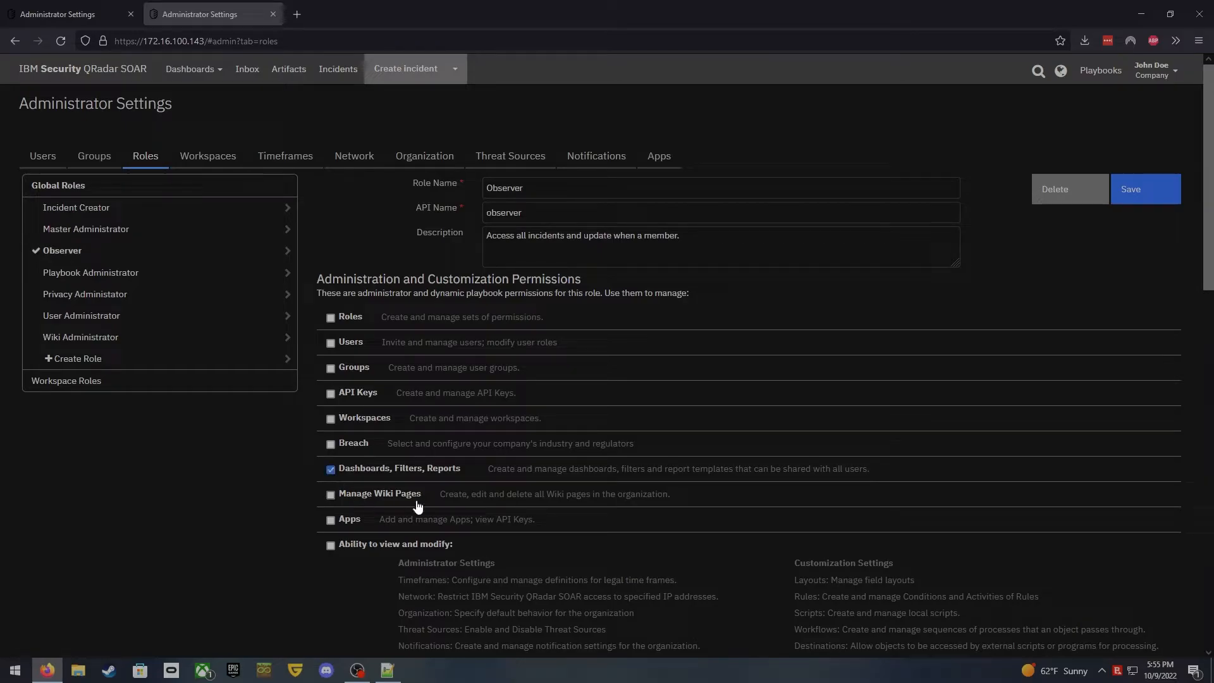
scroll(505, 537, "down", 8)
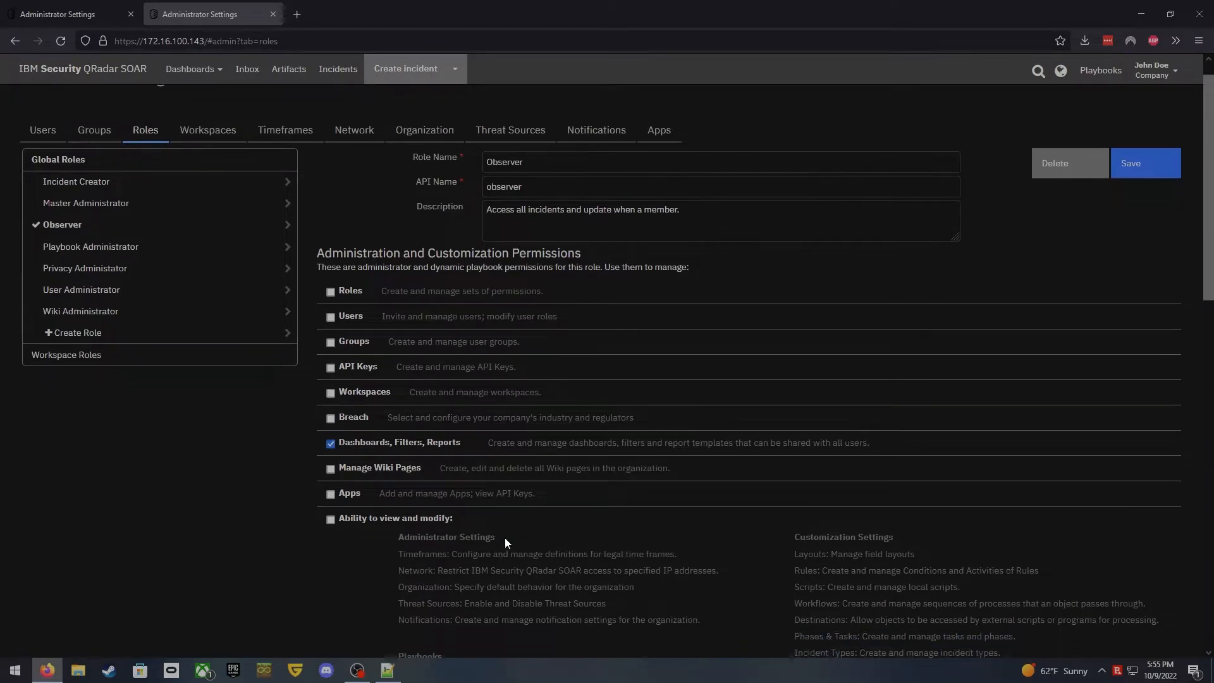
scroll(727, 498, "down", 6)
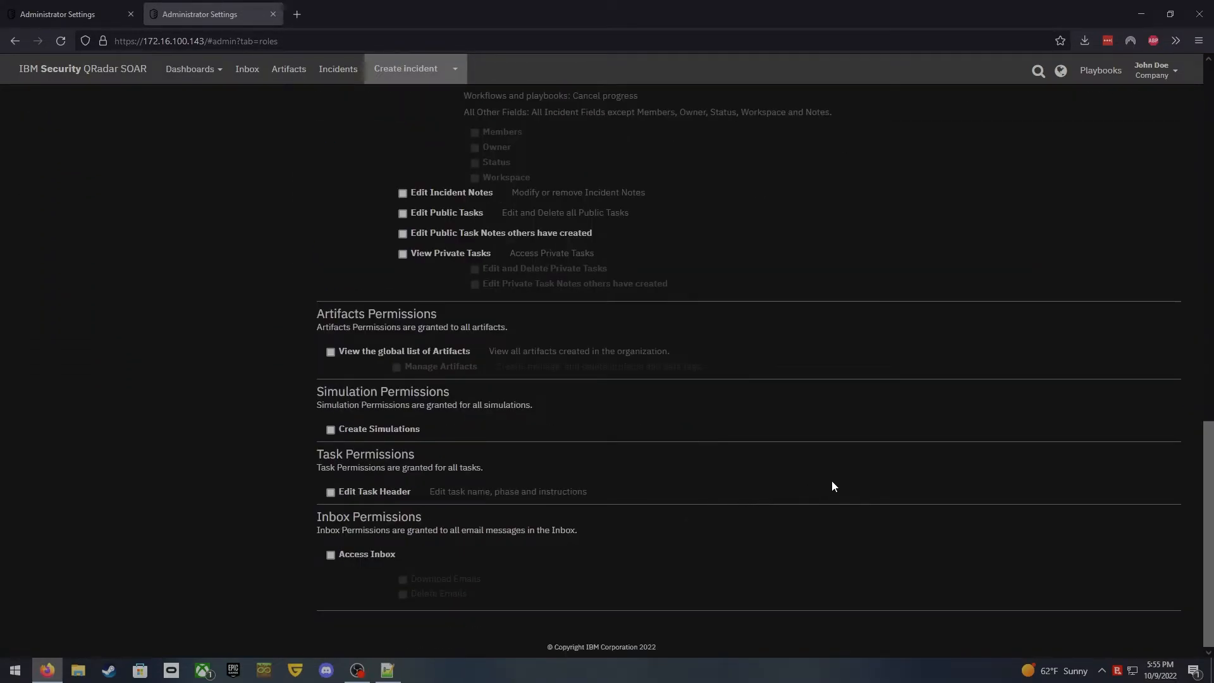
scroll(823, 488, "up", 15)
left_click(1149, 184)
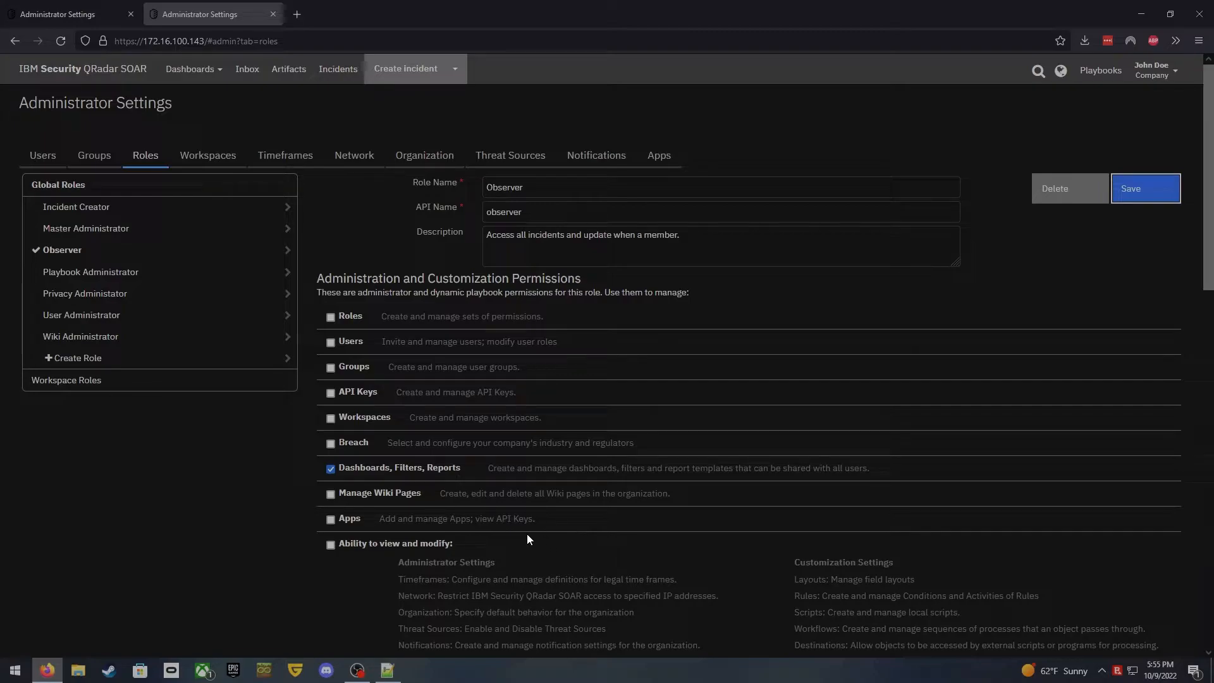
- Review the Observer role's incident, artifact and simulation permissions
scroll(173, 458, "down", 8)
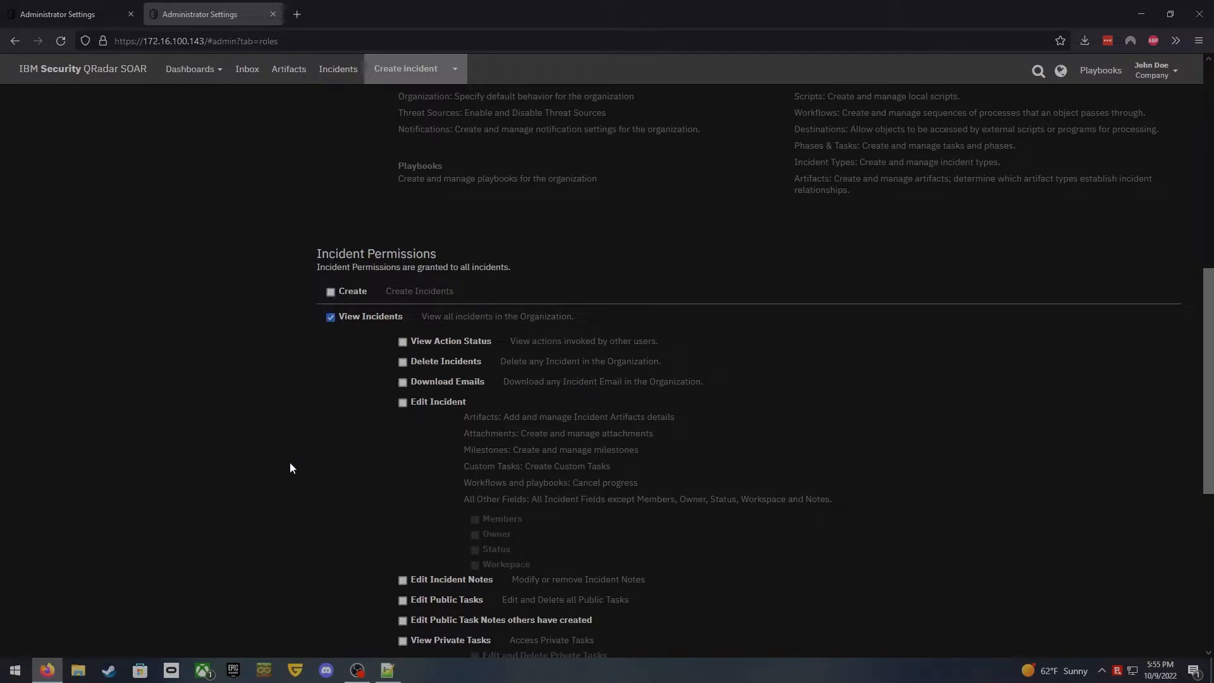
scroll(291, 467, "down", 1)
scroll(289, 468, "down", 2)
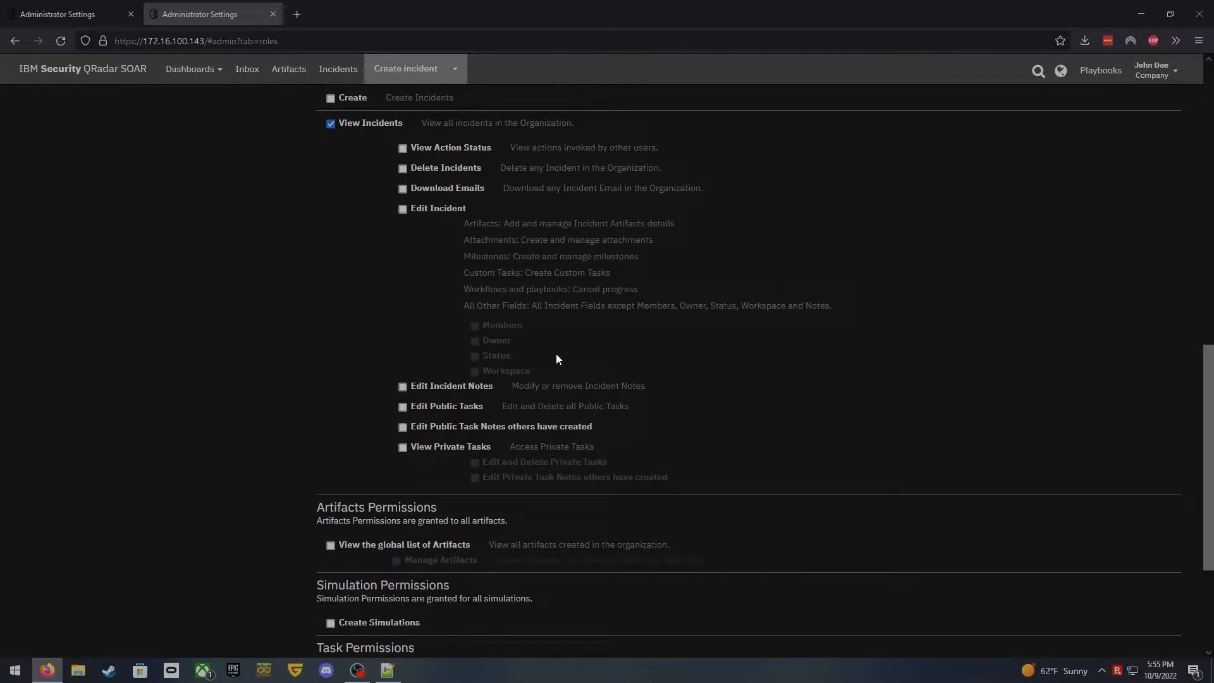
scroll(226, 395, "up", 7)
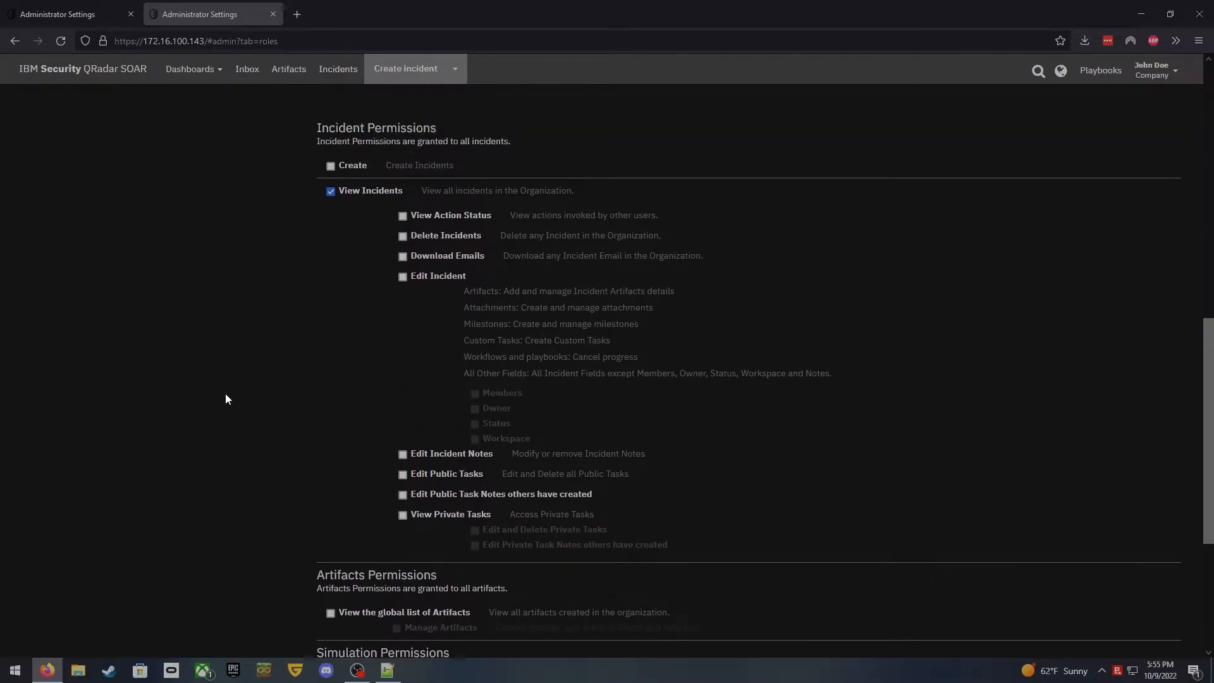
scroll(226, 398, "up", 4)
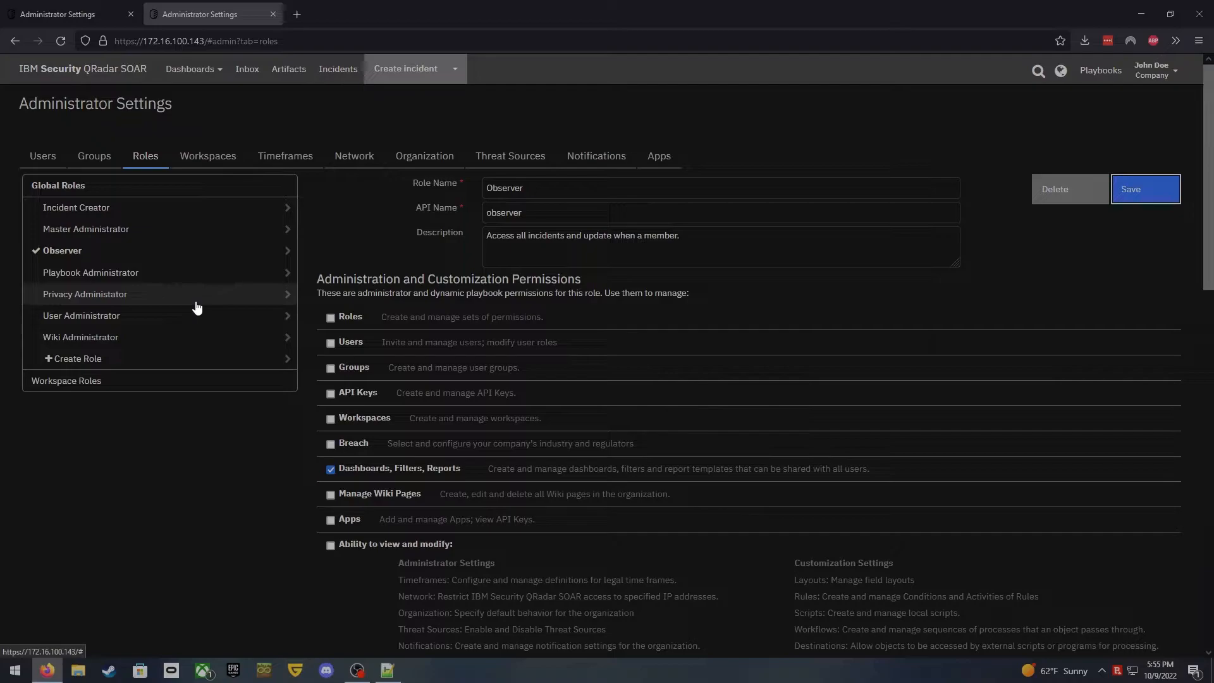
- Examine the permissions of the WS Create and WS Editor workspace roles
left_click(114, 380)
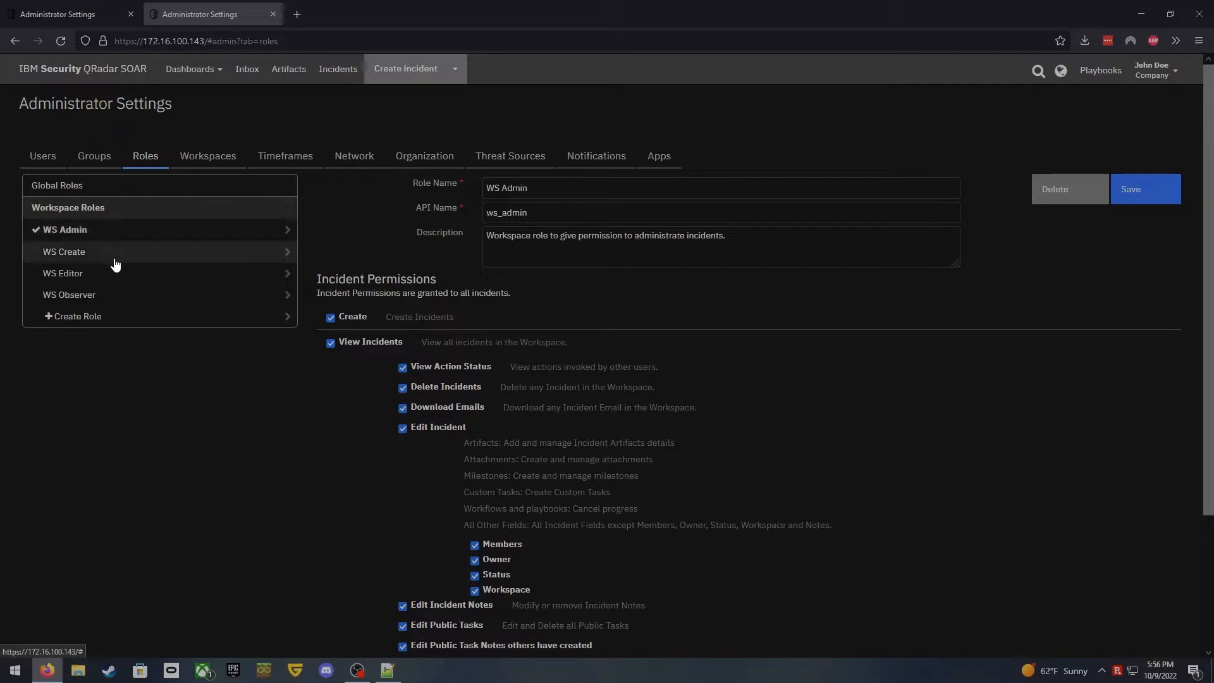
left_click(95, 251)
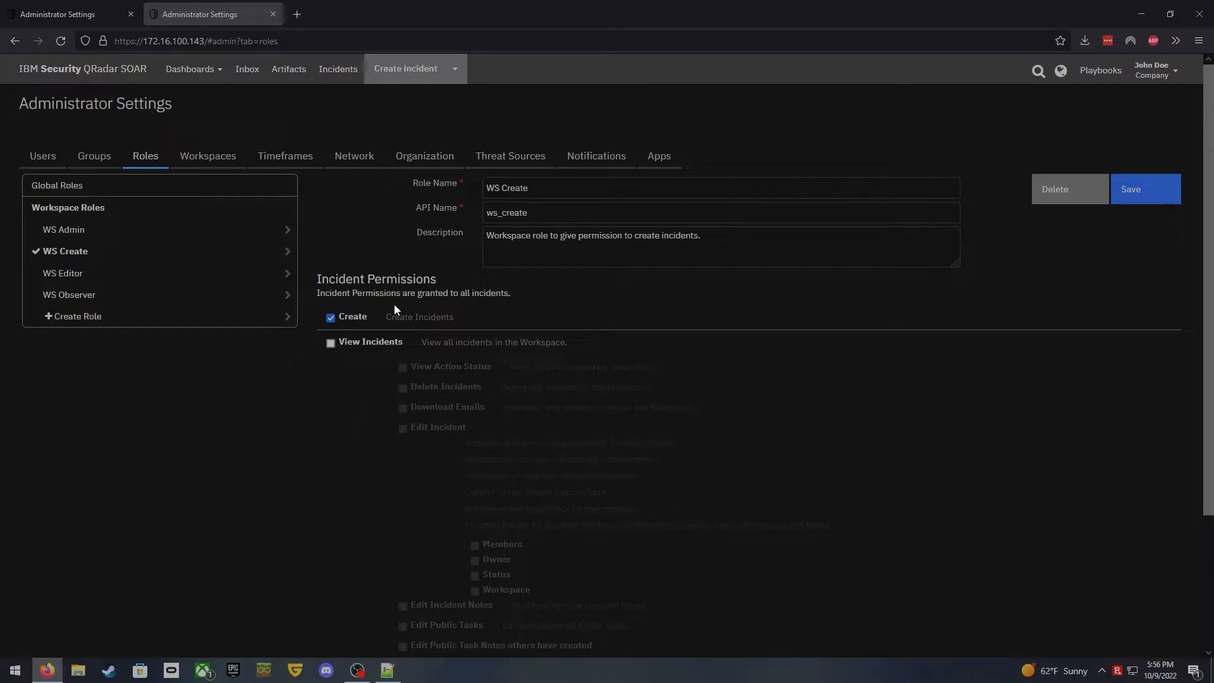
scroll(561, 479, "down", 1)
scroll(558, 470, "down", 3)
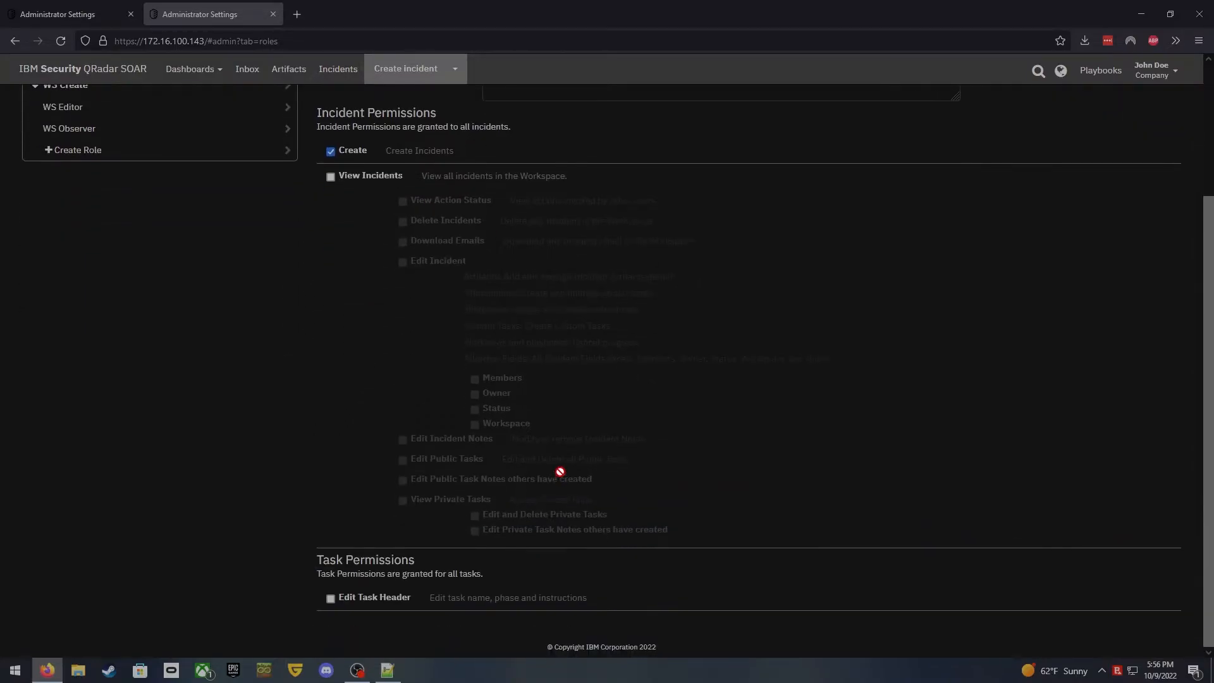
scroll(544, 468, "up", 3)
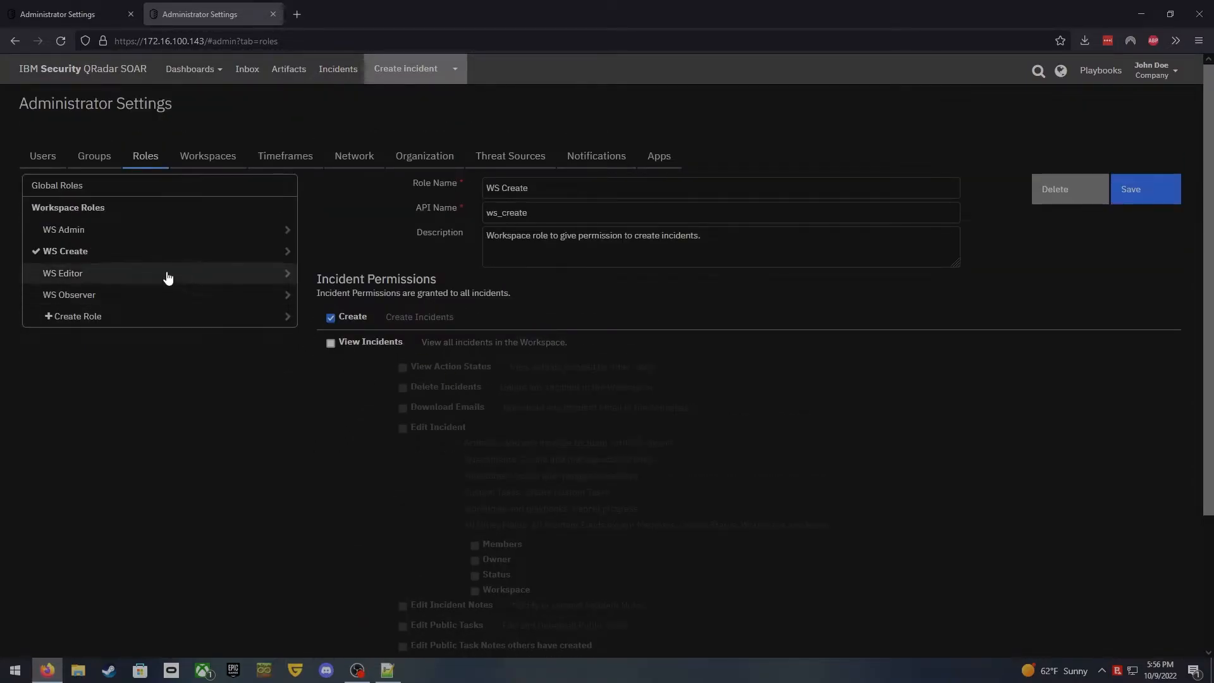
left_click(96, 272)
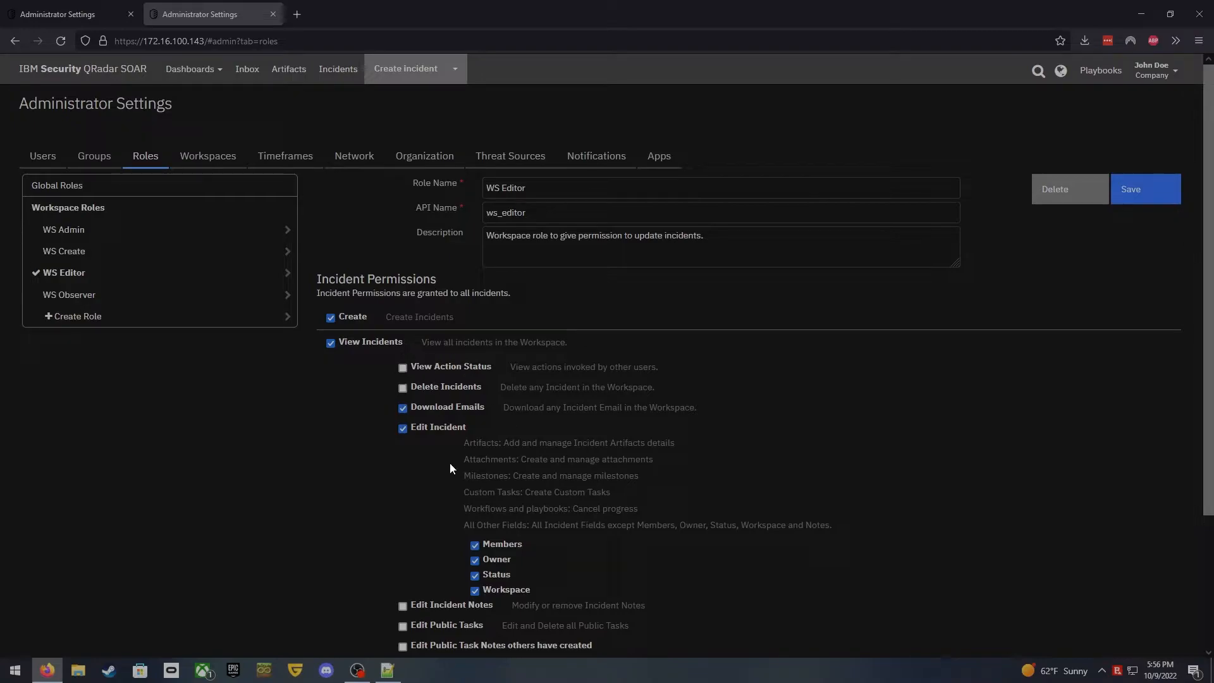
scroll(446, 474, "down", 3)
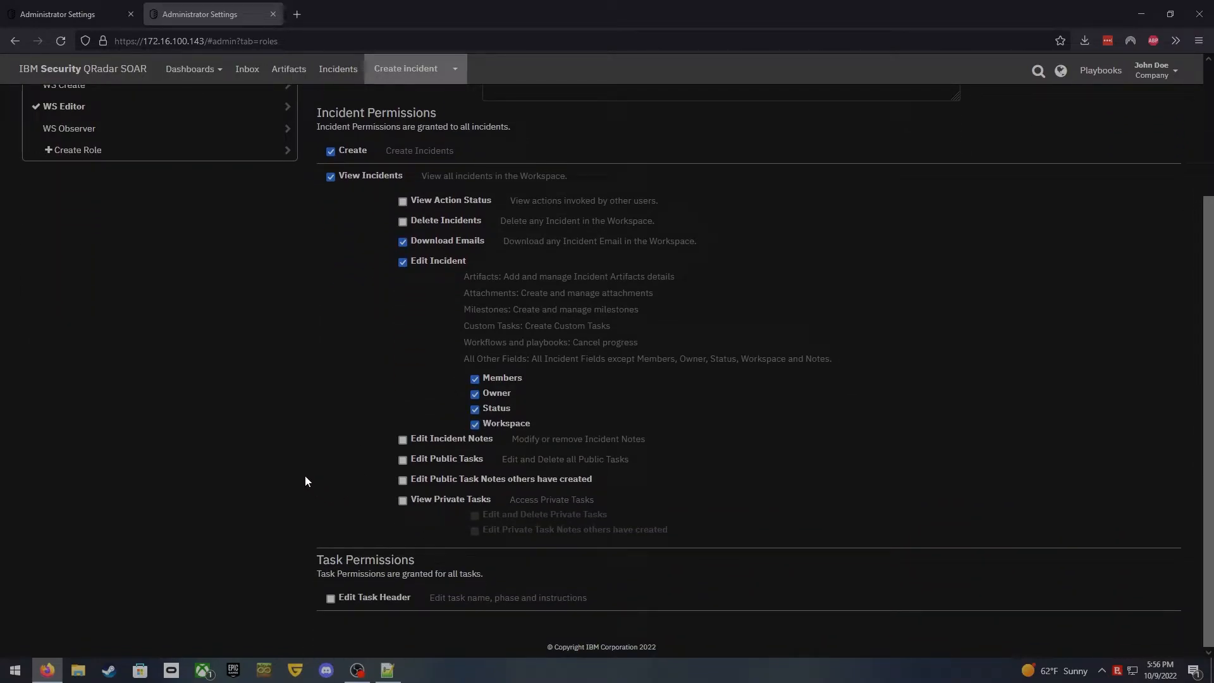
scroll(357, 502, "up", 2)
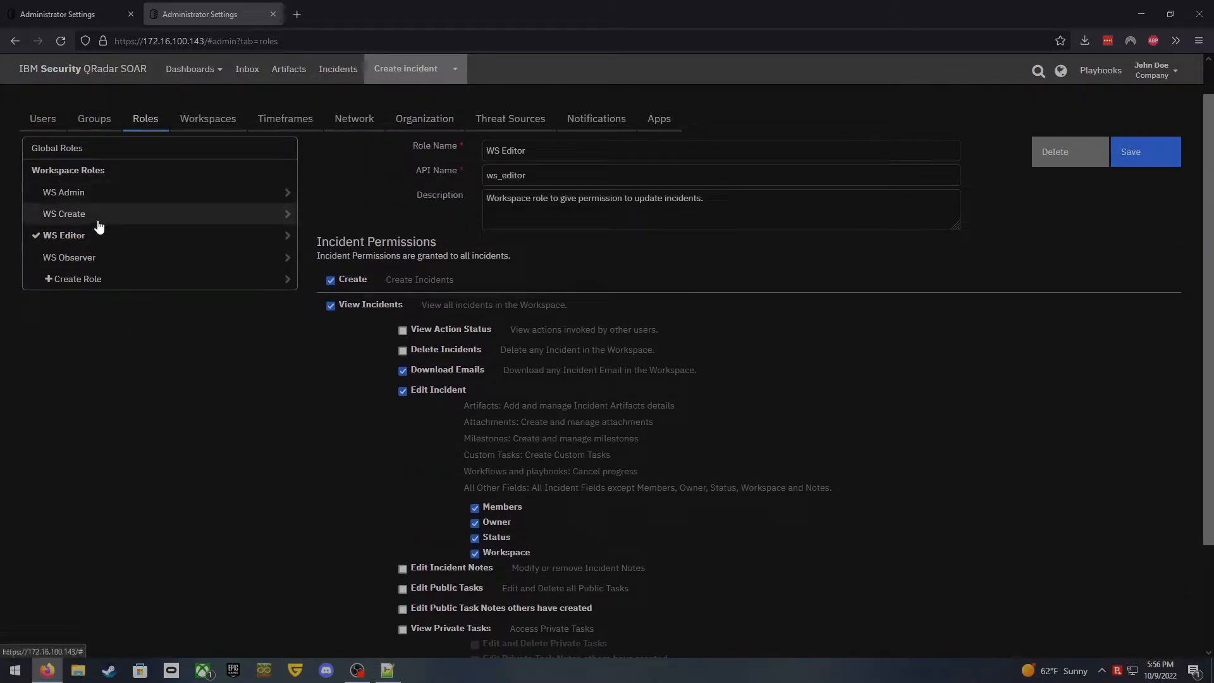
- Examine the incident and task permissions of the WS Admin and WS Observer workspace roles
left_click(57, 192)
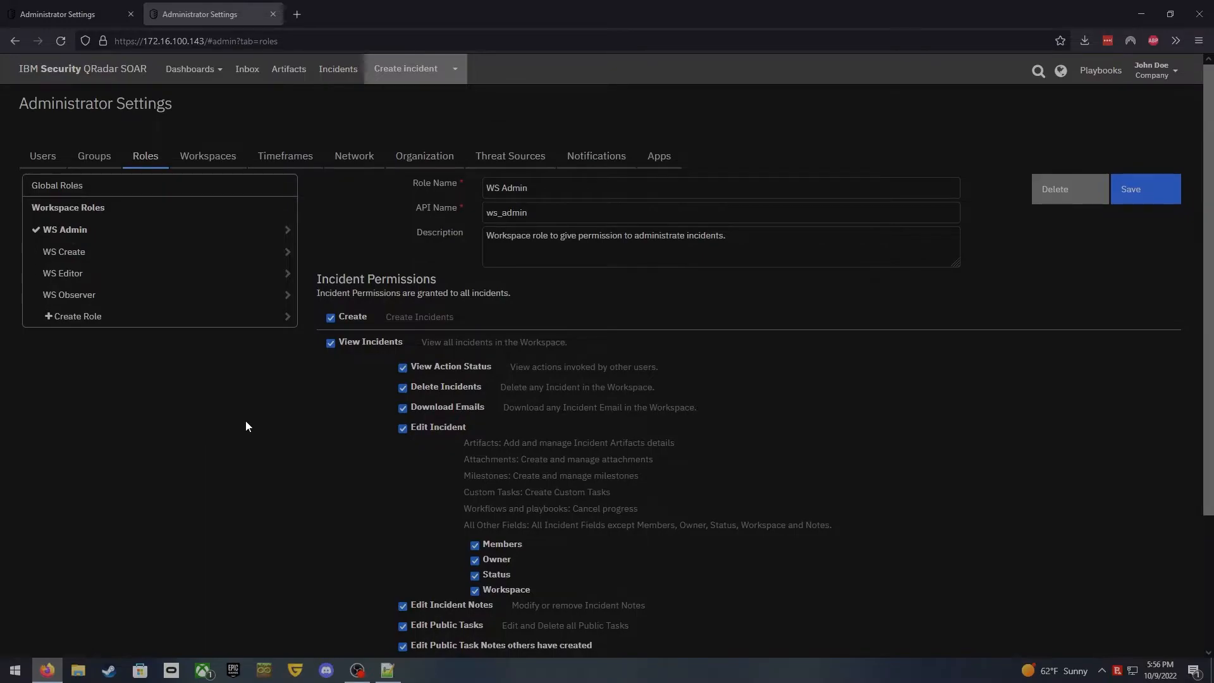
scroll(253, 420, "down", 1)
scroll(258, 420, "down", 2)
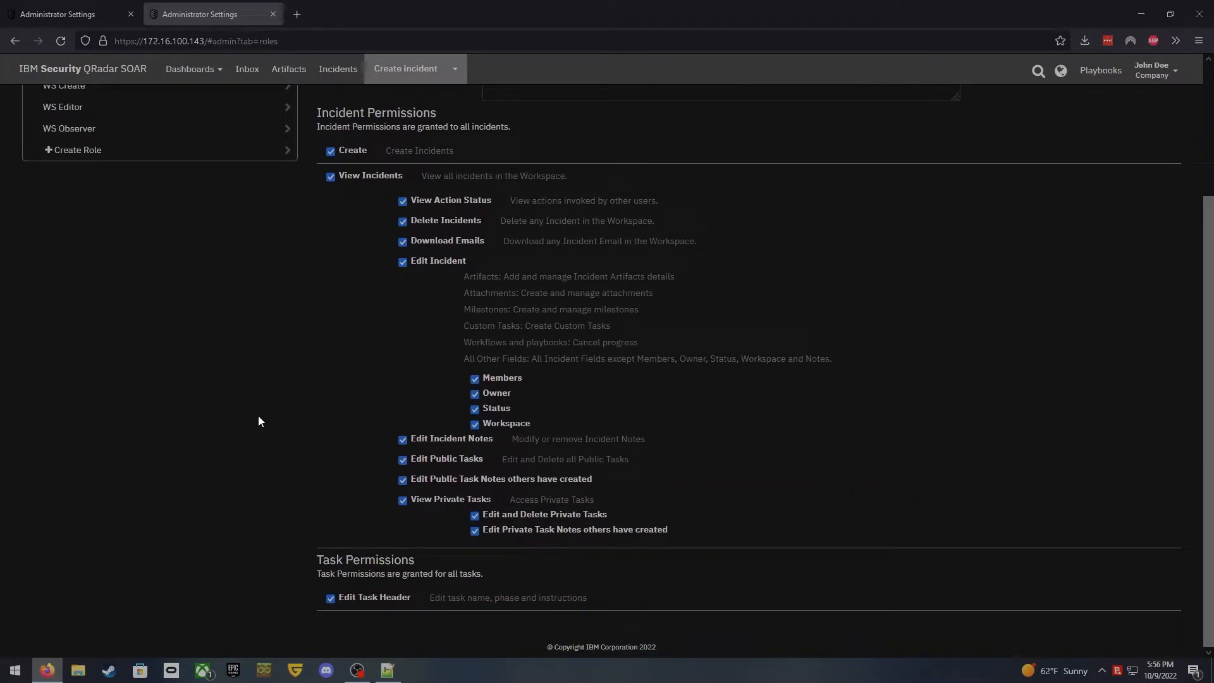
scroll(258, 421, "up", 3)
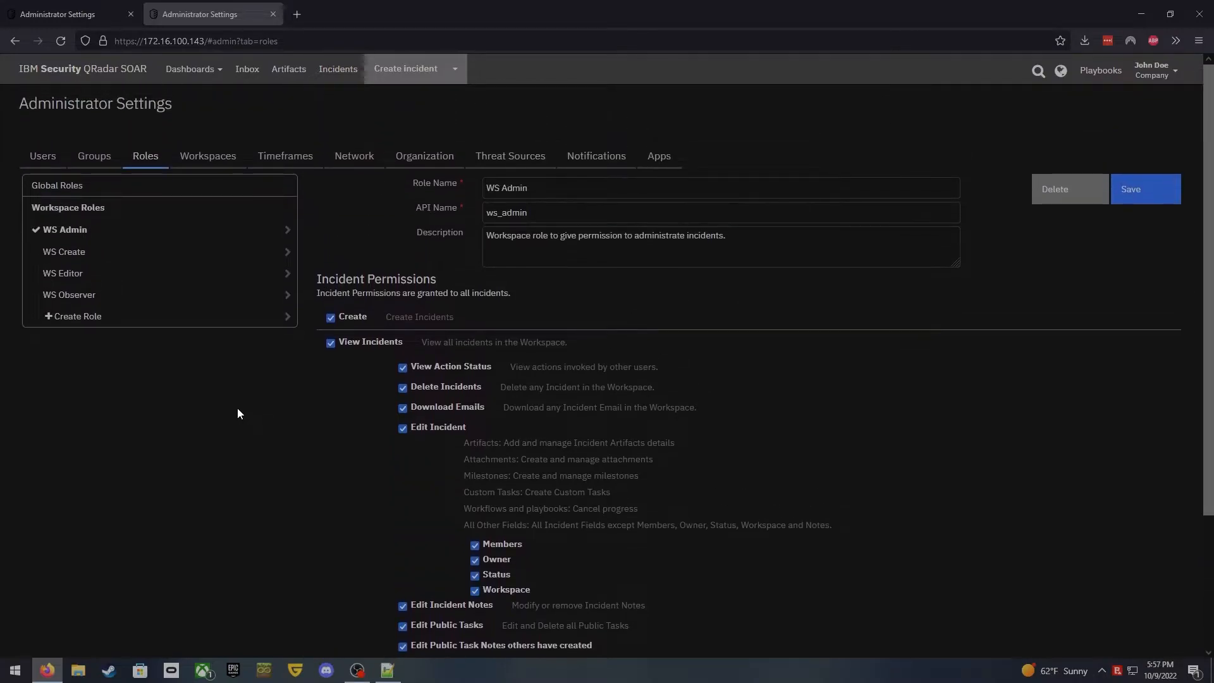
left_click(88, 294)
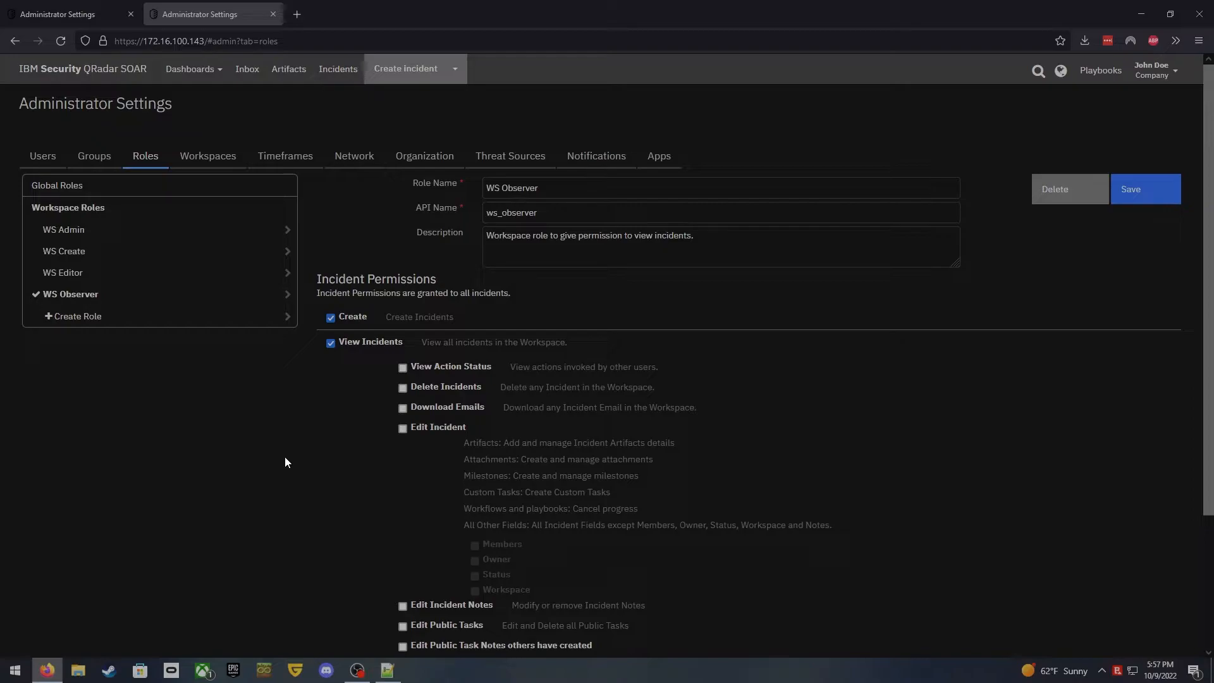
scroll(317, 493, "down", 3)
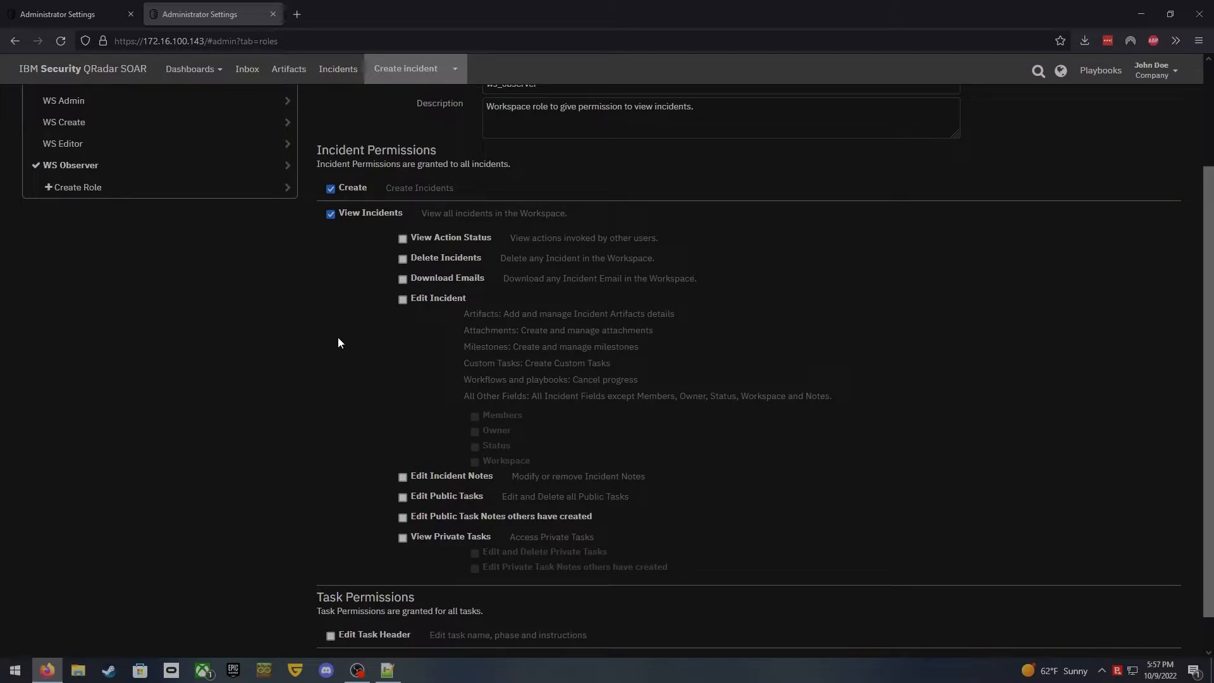
scroll(337, 343, "down", 1)
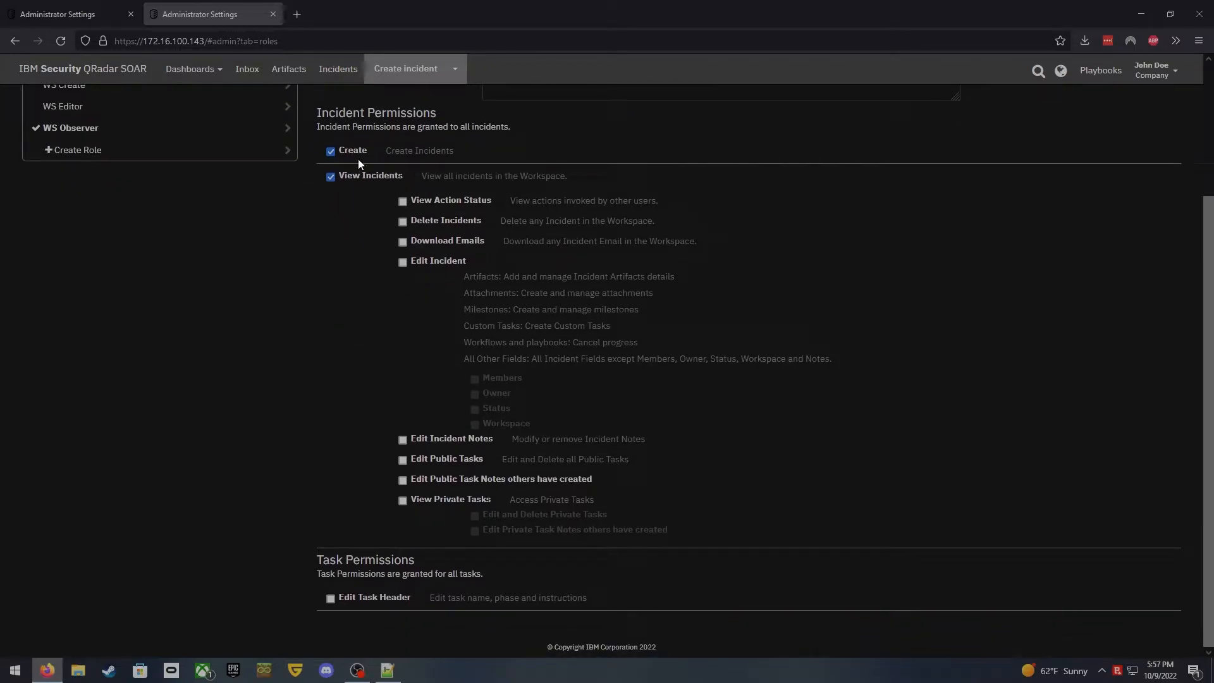
scroll(299, 377, "up", 3)
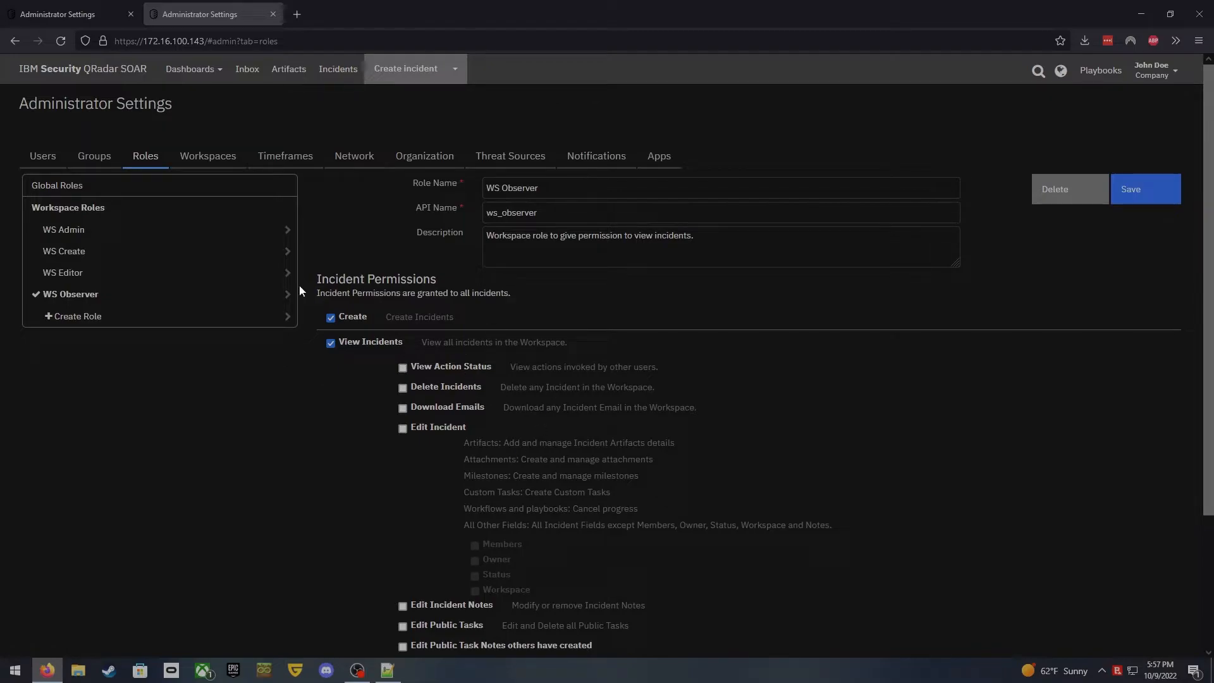
- Start a new group named "Tier 1", allow incident and task ownership, and make it a default incident owner
left_click(89, 158)
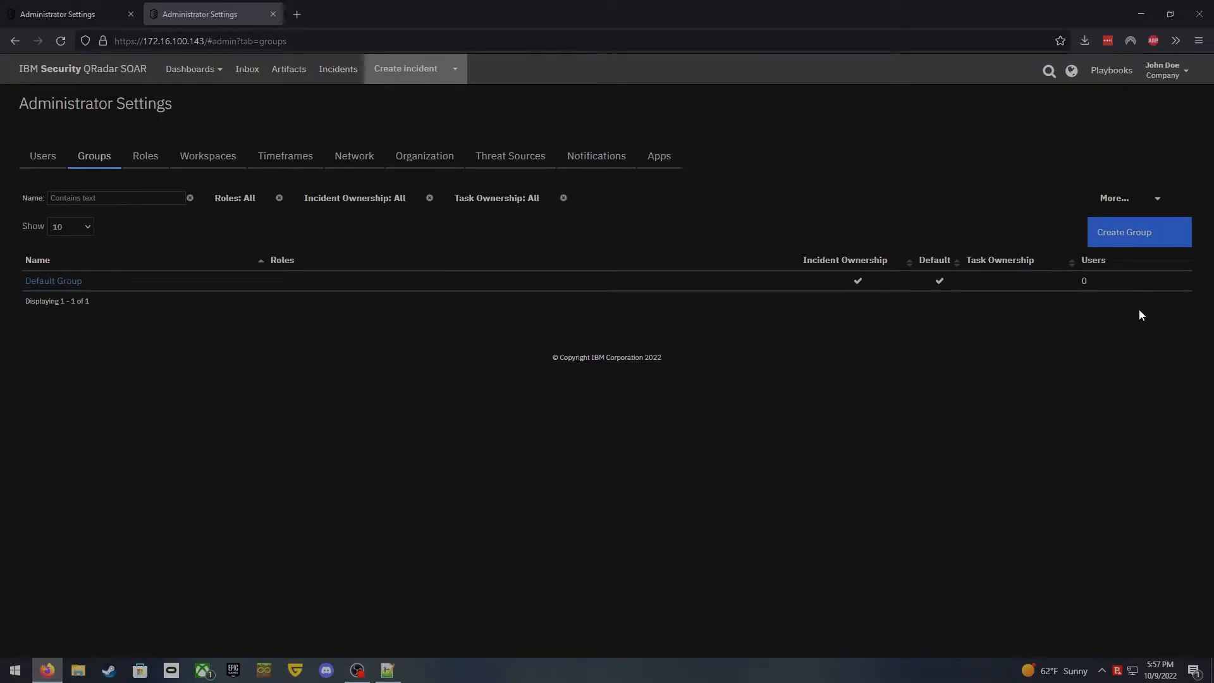
left_click(1138, 246)
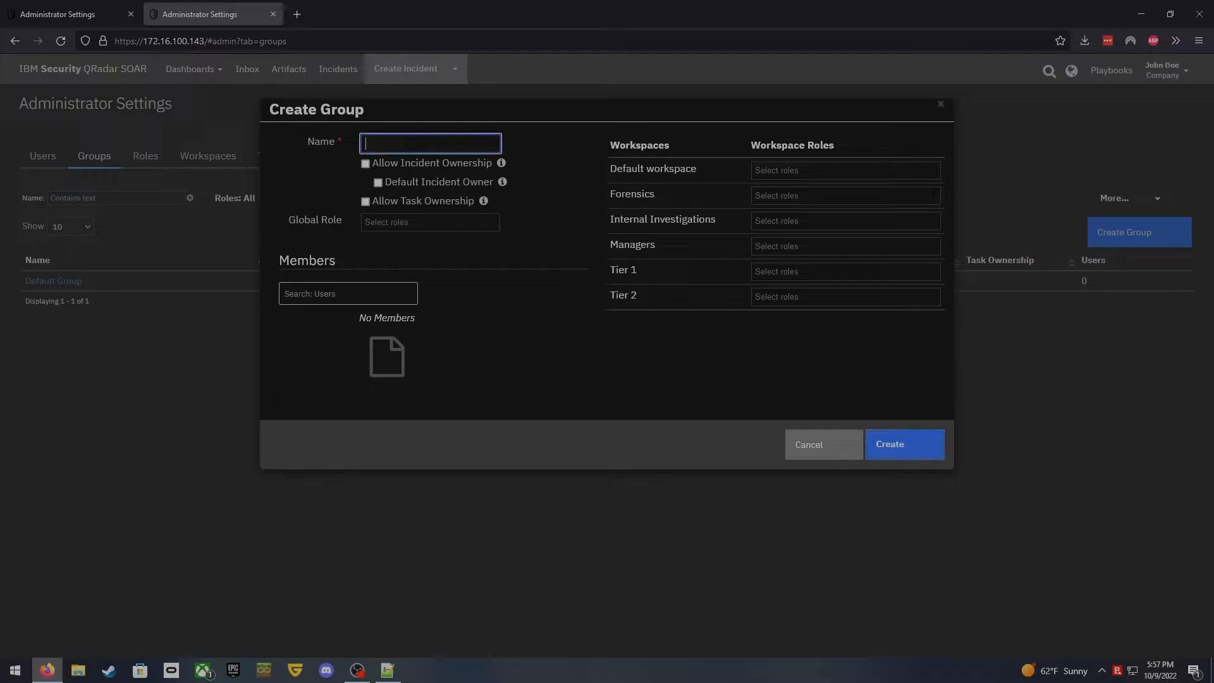
type("Tier 1")
left_click(364, 164)
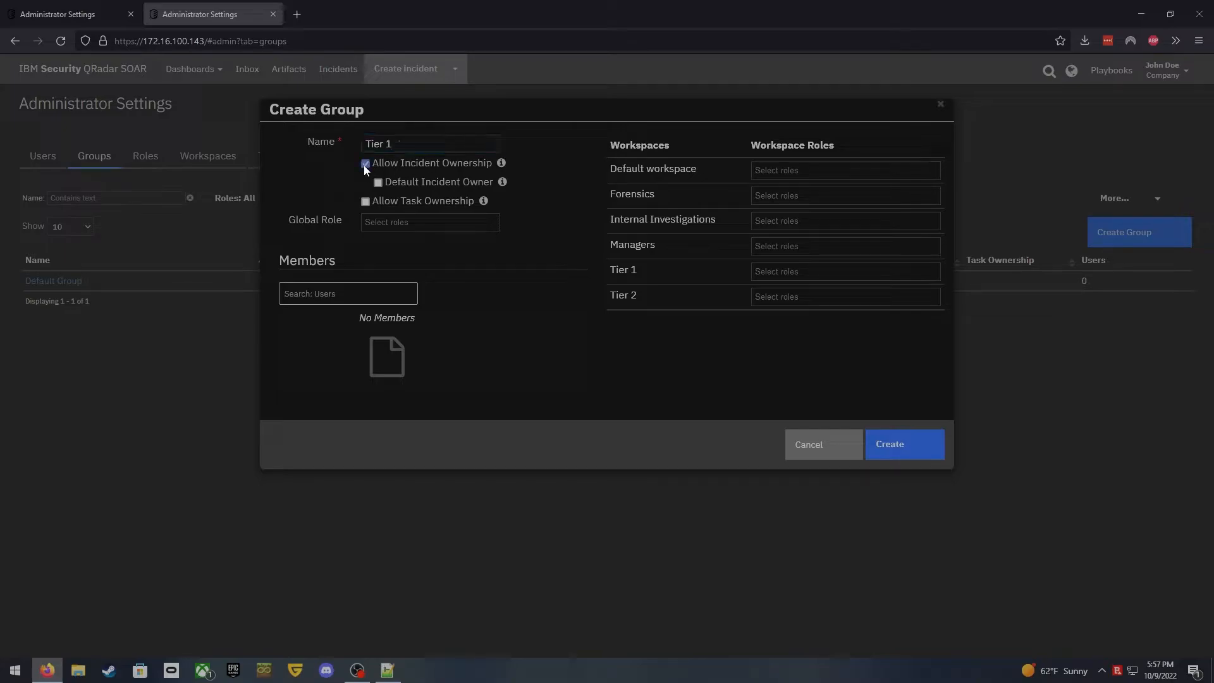
left_click(365, 202)
- Assign the Incident Creator global role to the Tier 1 group
left_click(394, 226)
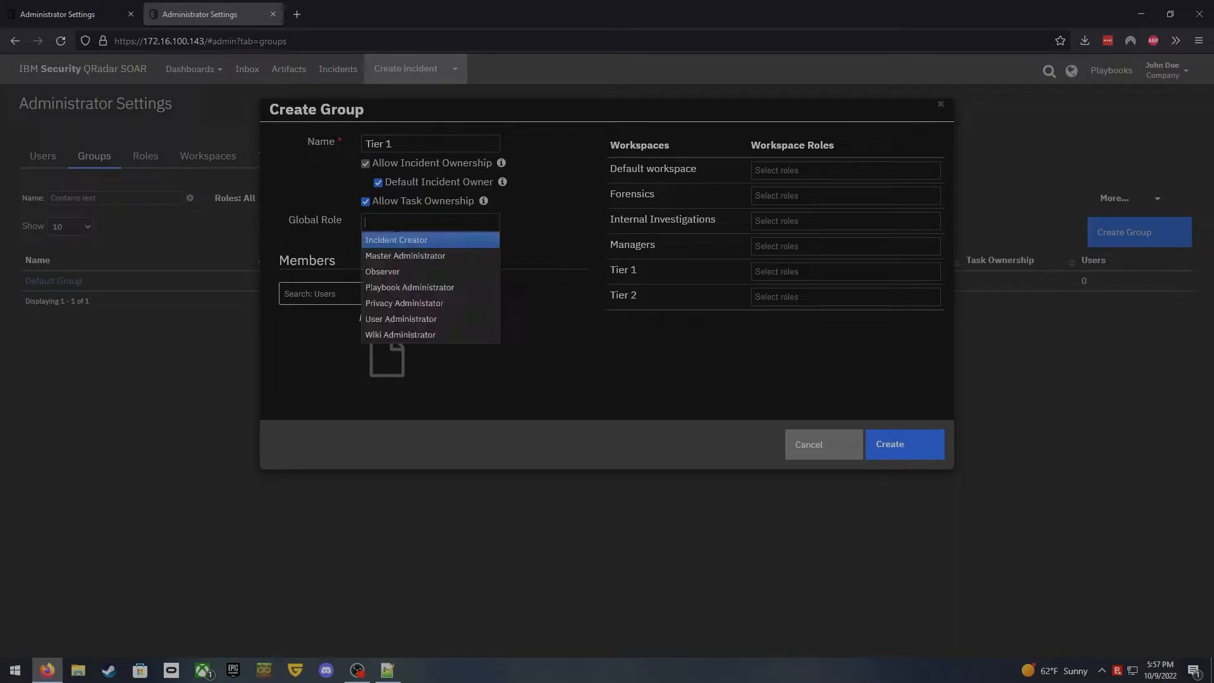
left_click(415, 243)
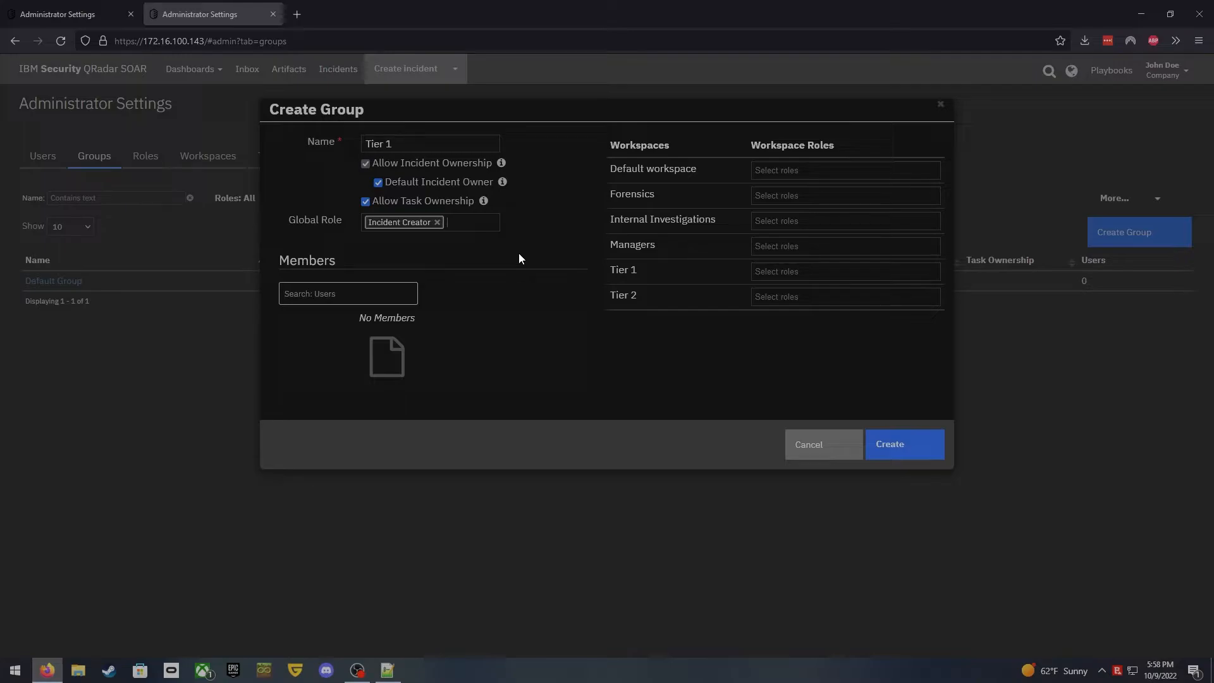
left_click(472, 223)
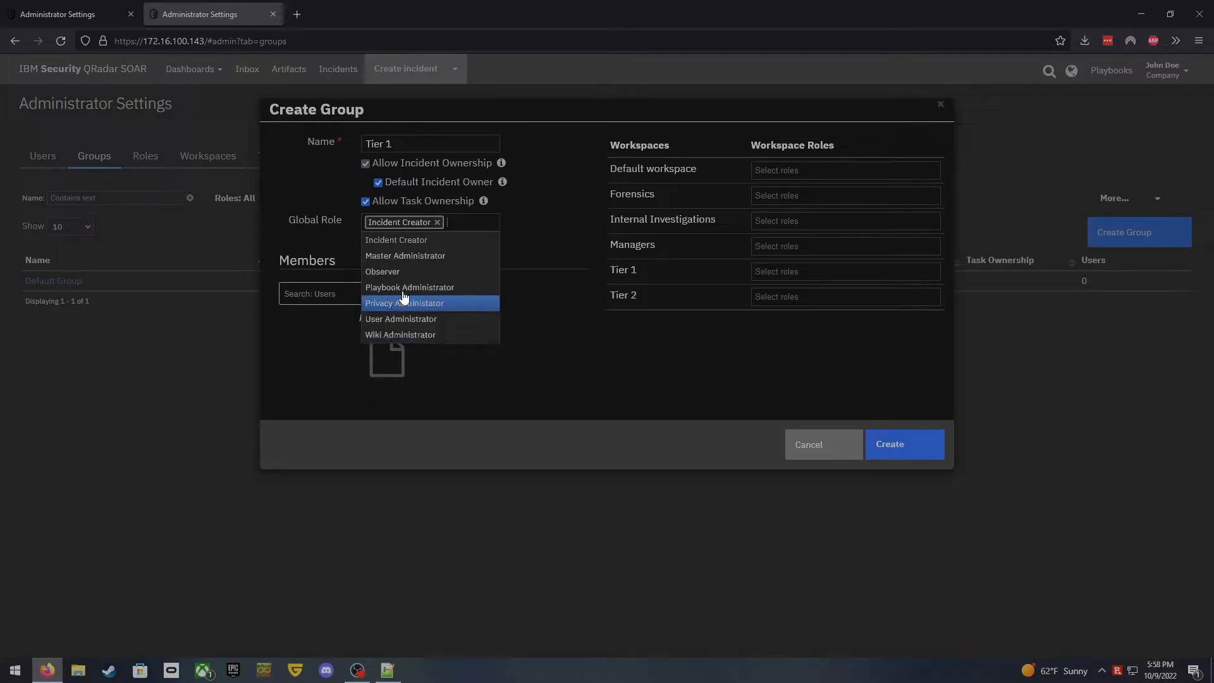
left_click(561, 242)
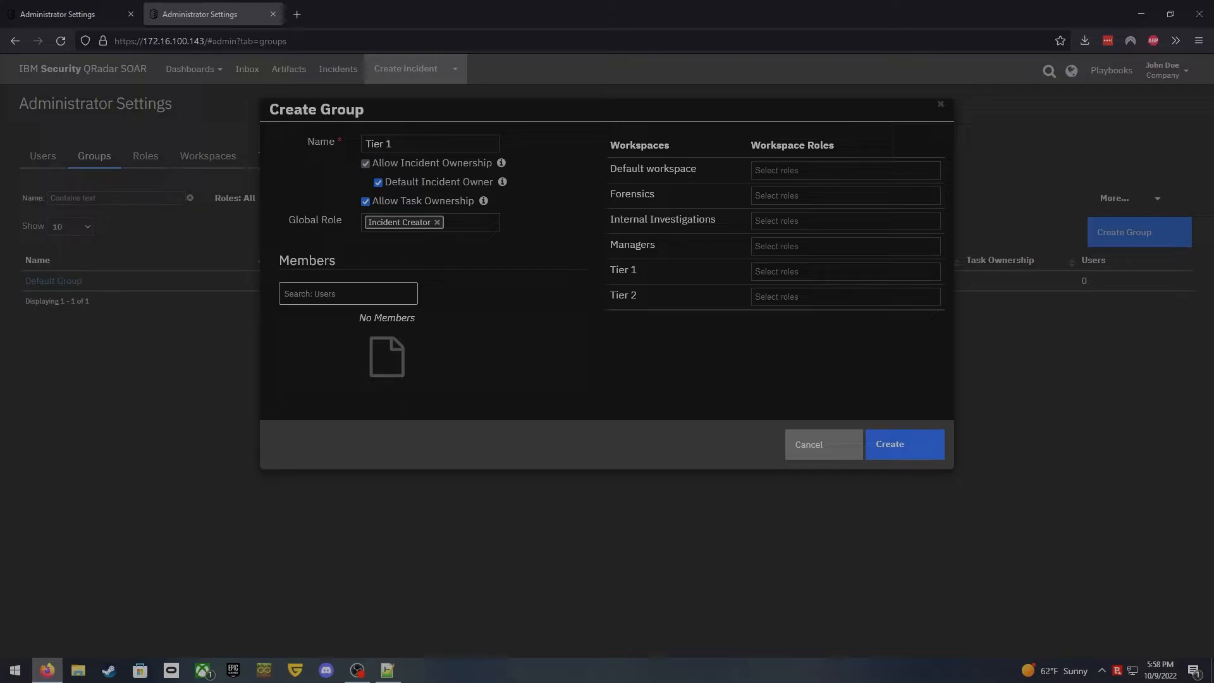
left_click(822, 271)
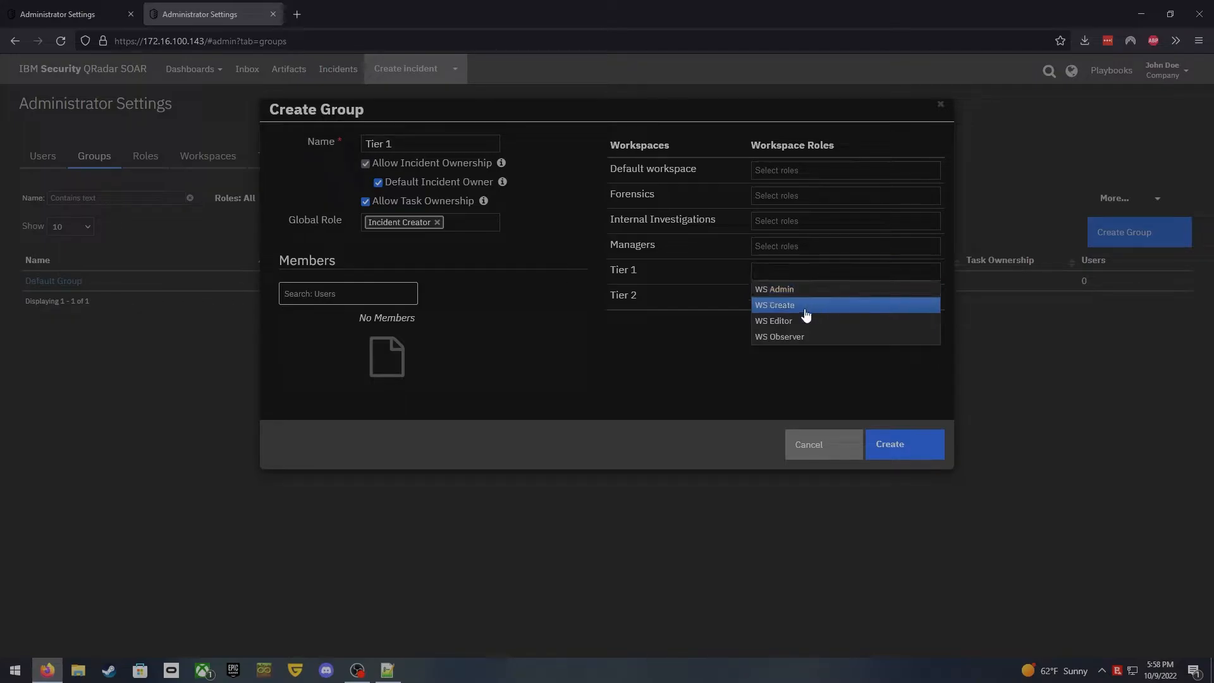
left_click(786, 305)
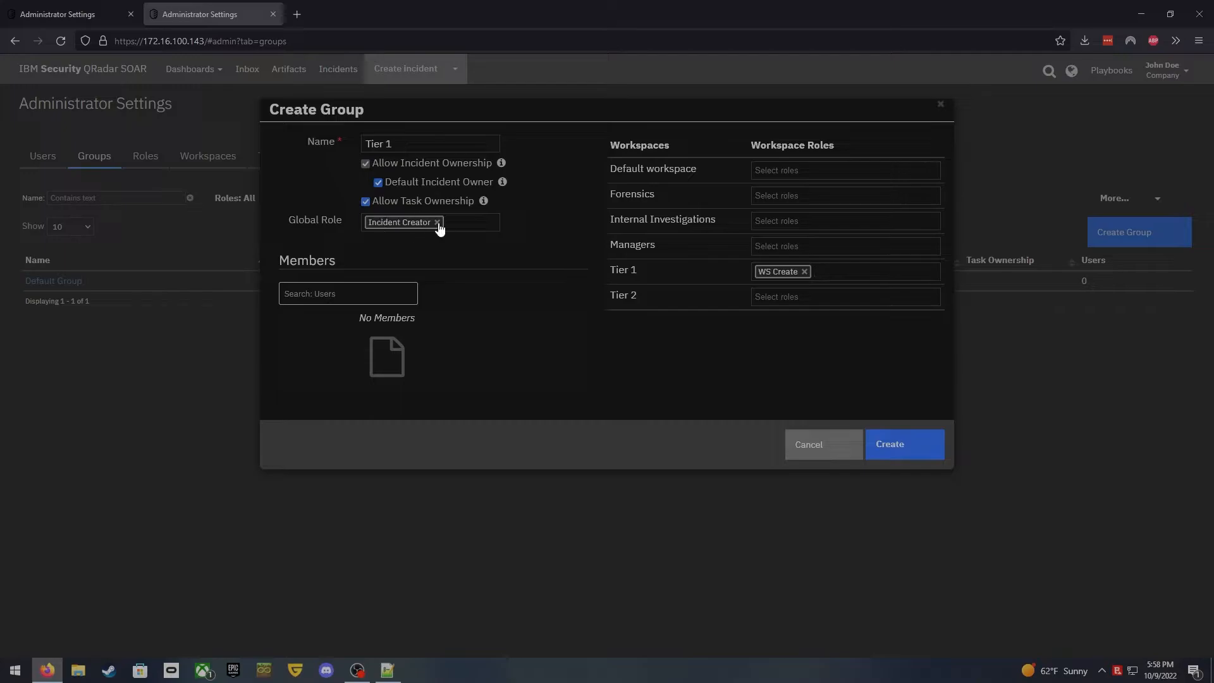
left_click(804, 271)
- Give the group the WS Editor role in the Tier 1 workspace and create the group
left_click(775, 272)
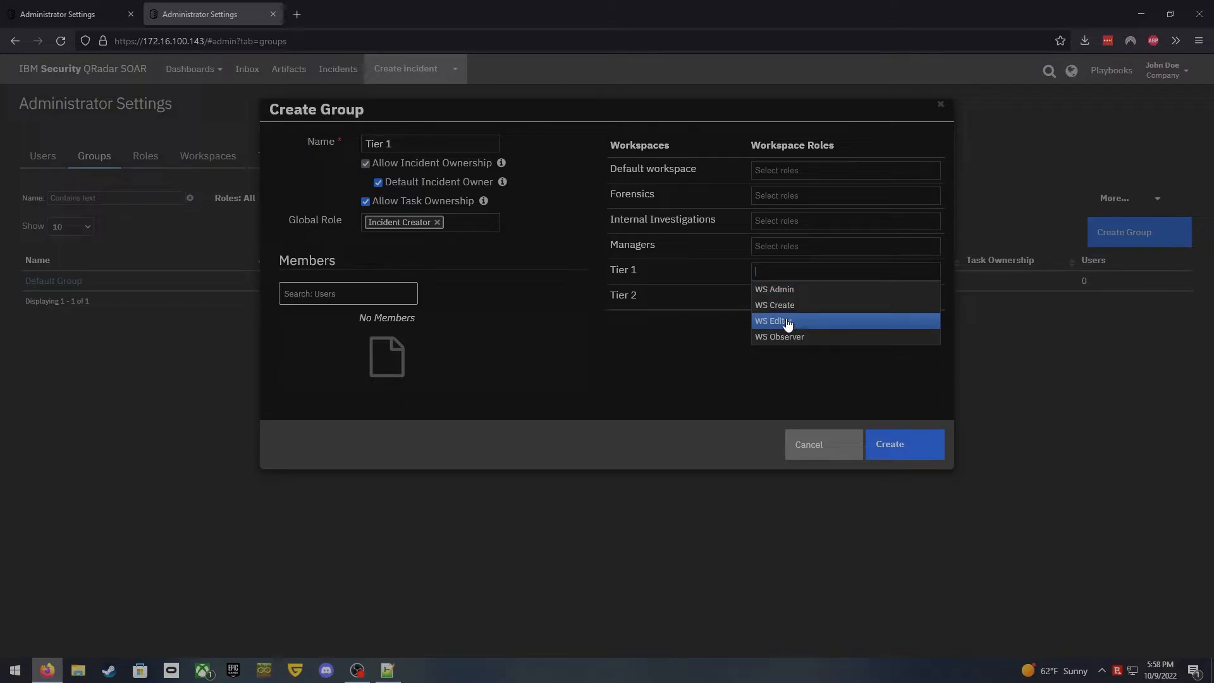
left_click(828, 322)
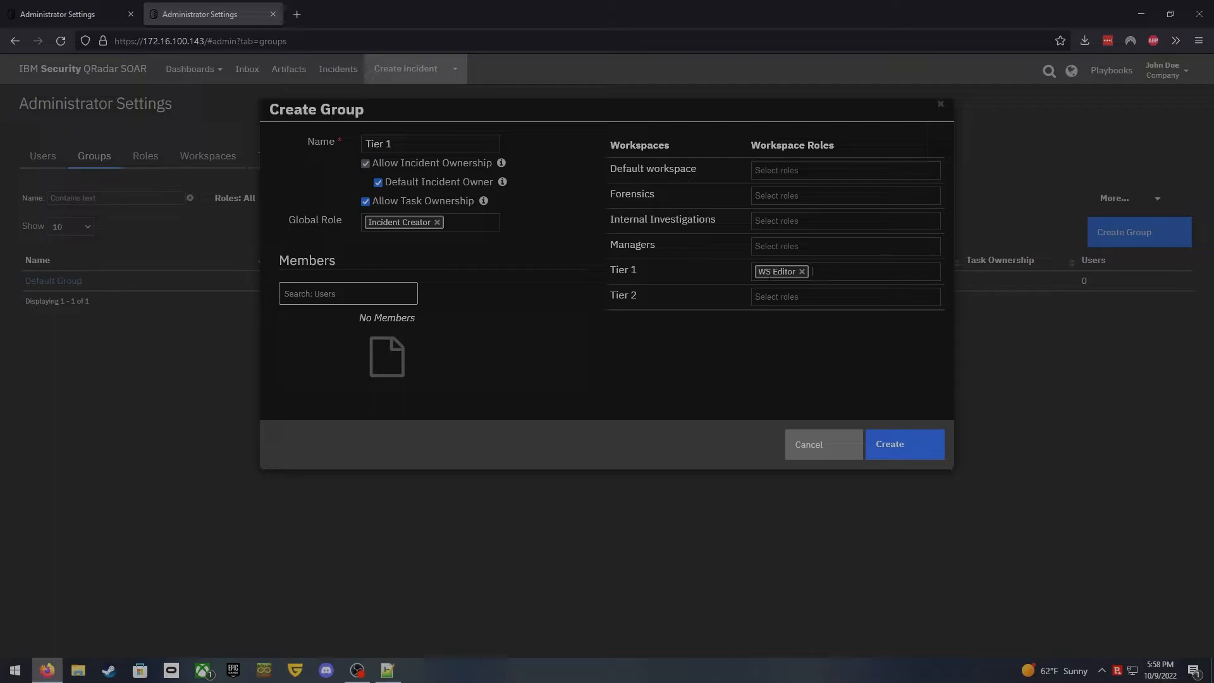
left_click(843, 267)
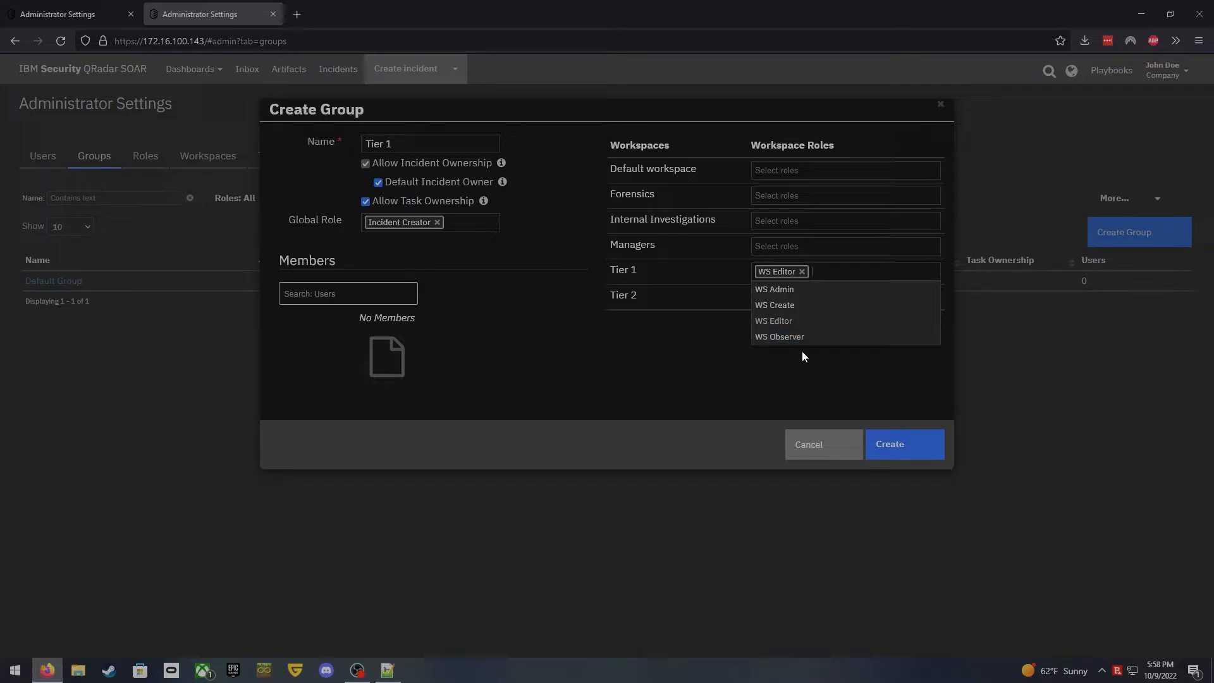
left_click(802, 359)
left_click(818, 272)
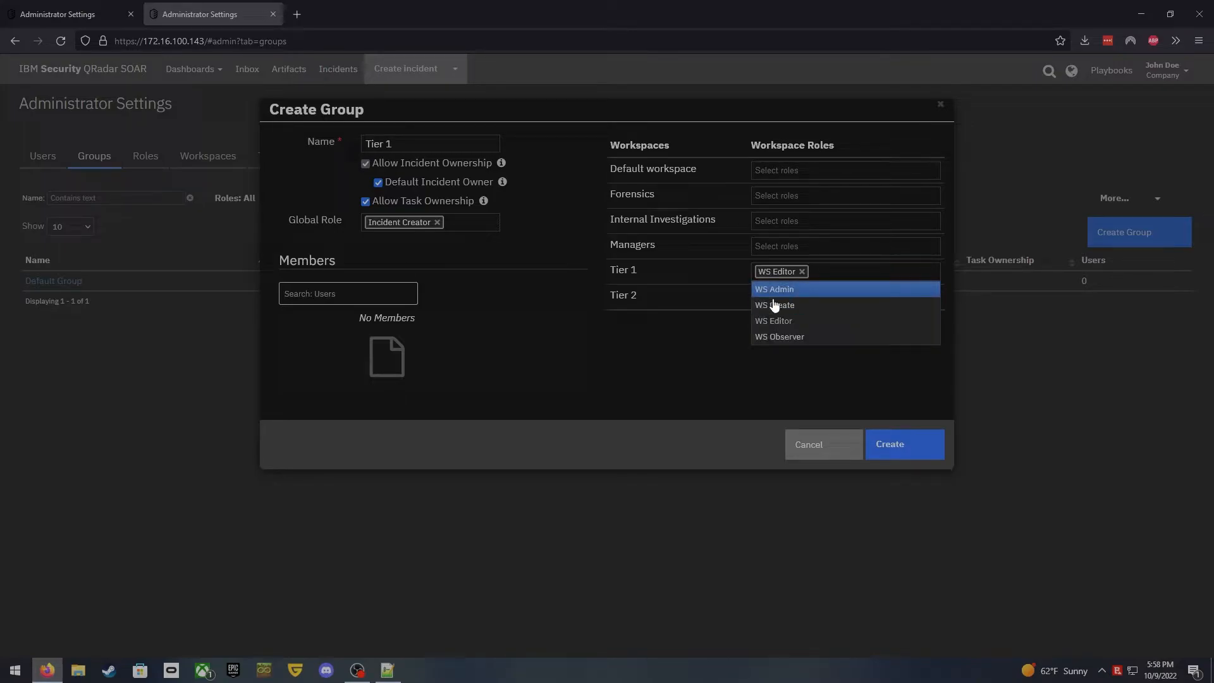
left_click(653, 380)
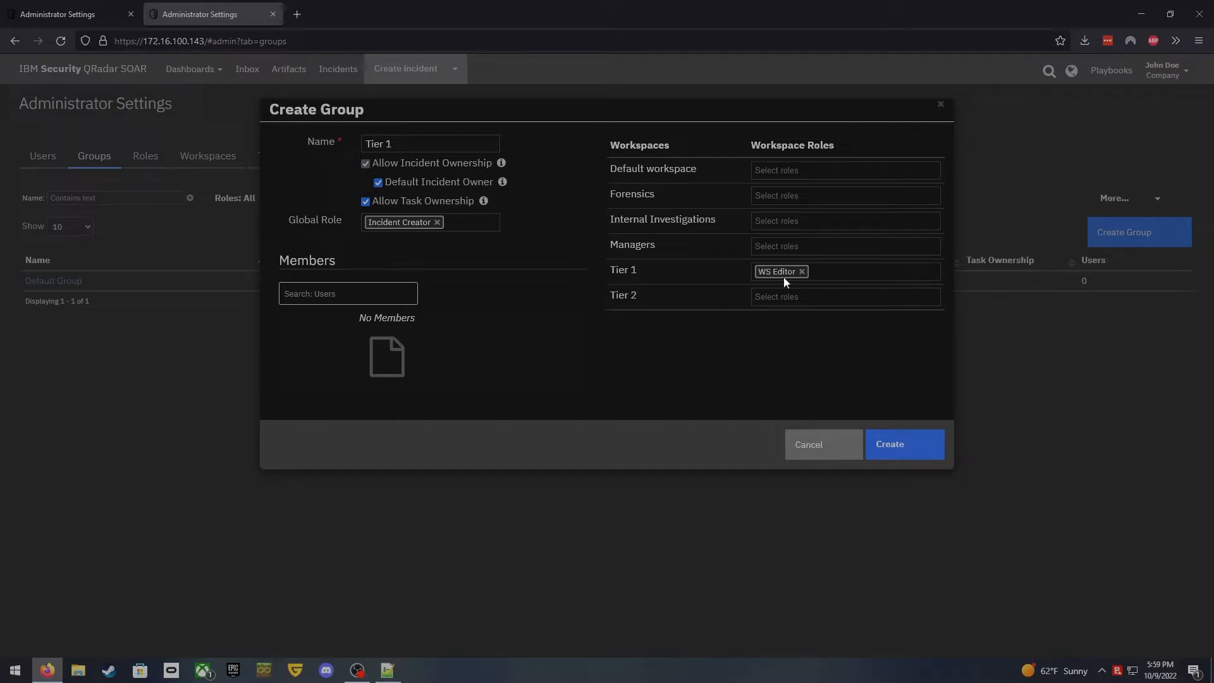
- Start a new group named "Tier 2" with incident and task ownership allowed and the Incident Creator global role
left_click(1120, 229)
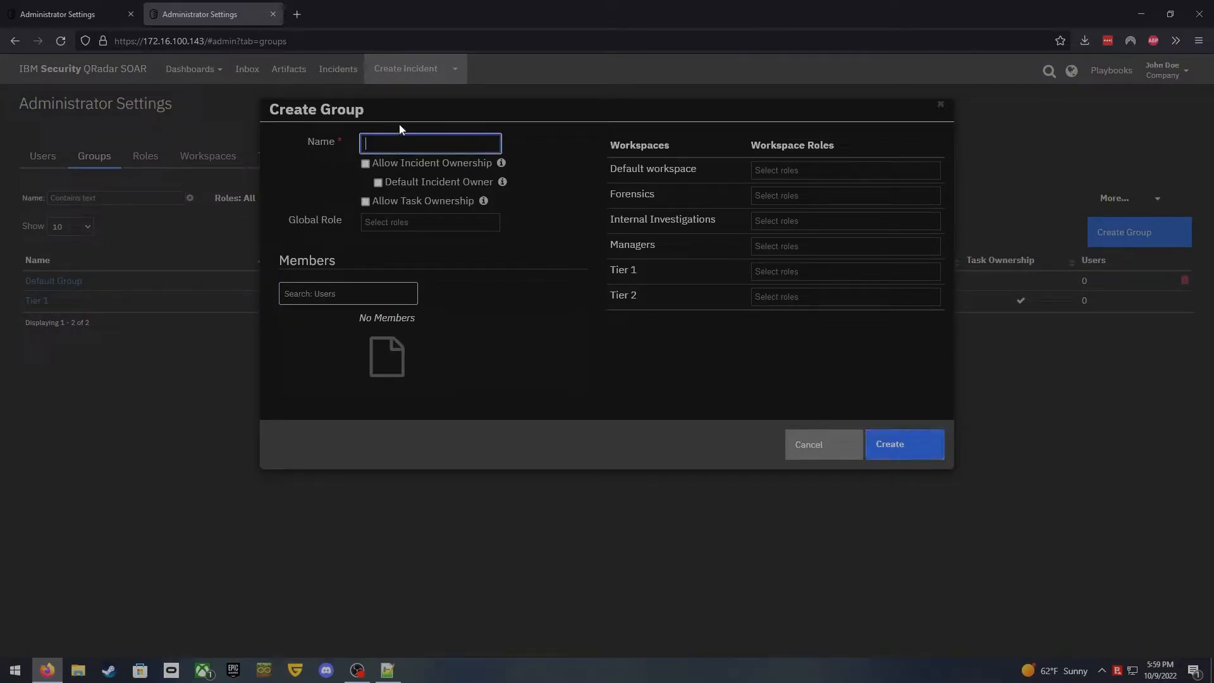
left_click(365, 164)
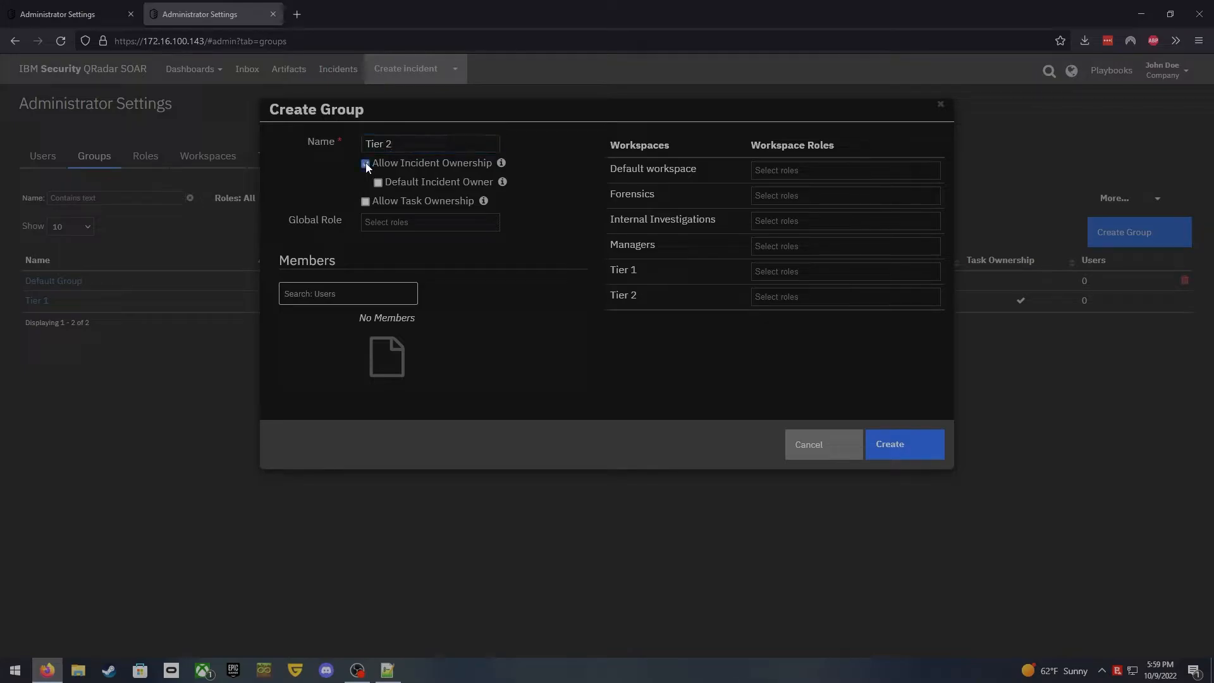
left_click(365, 202)
left_click(445, 223)
left_click(404, 244)
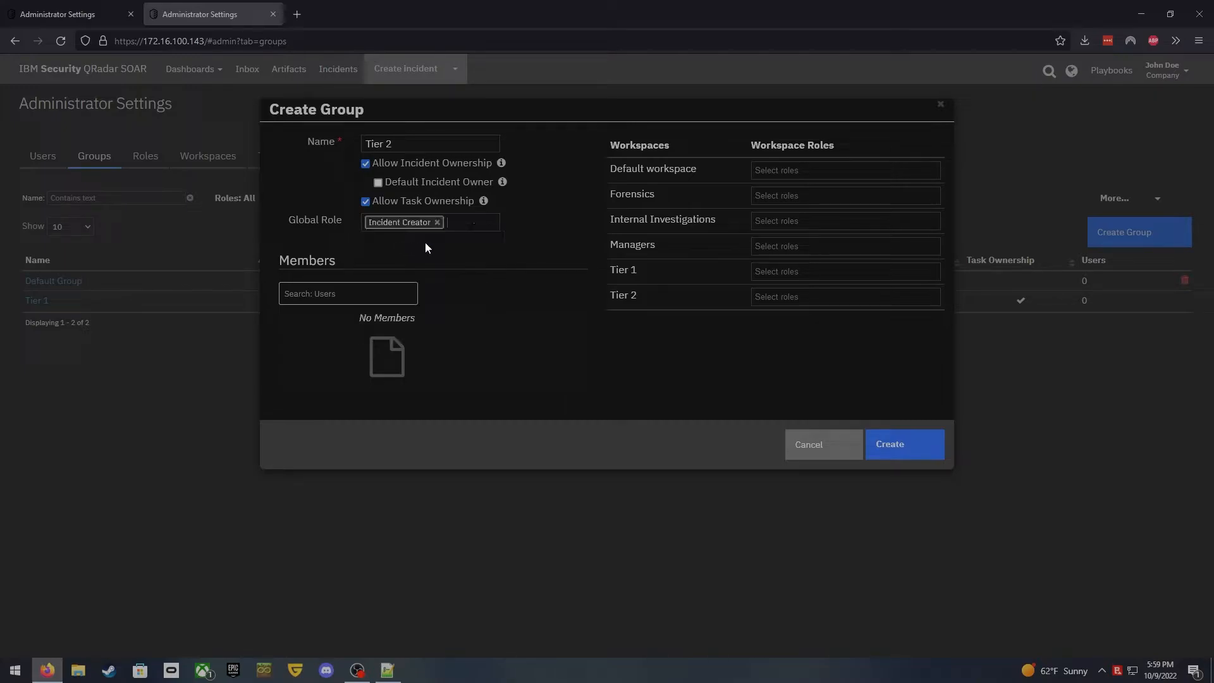
- Give the Tier 2 group WS Editor in the Tier 2 workspace and WS Observer in Tier 1, and create the group
left_click(477, 224)
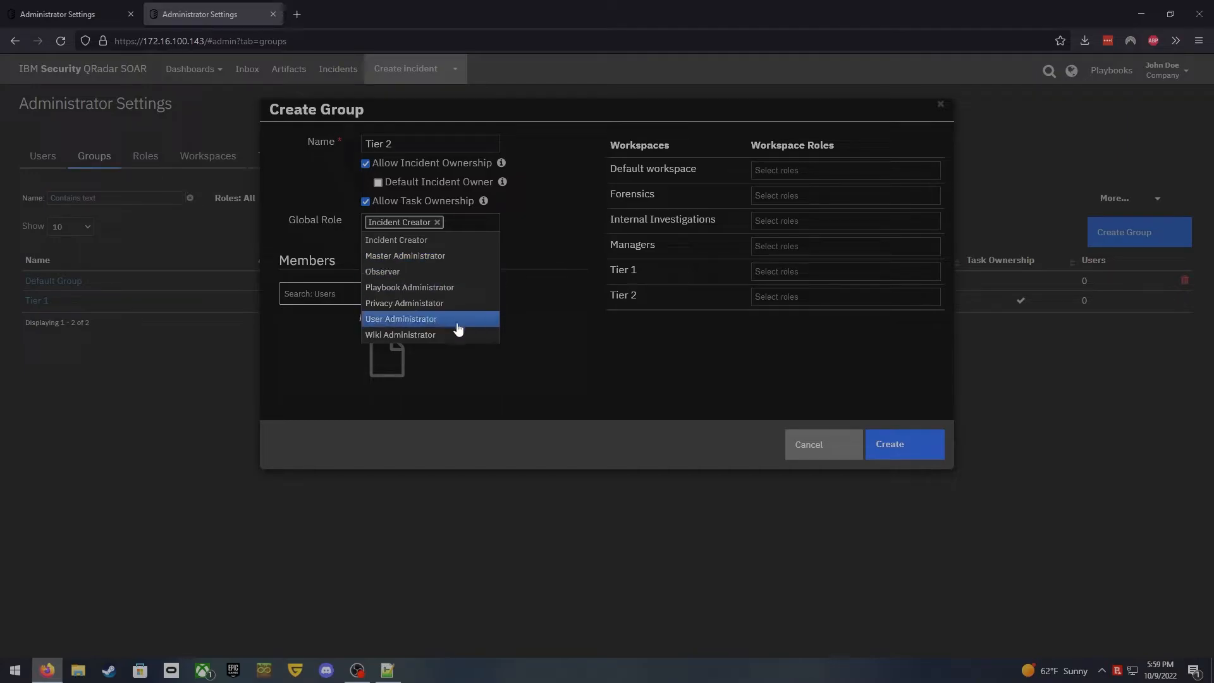
left_click(559, 245)
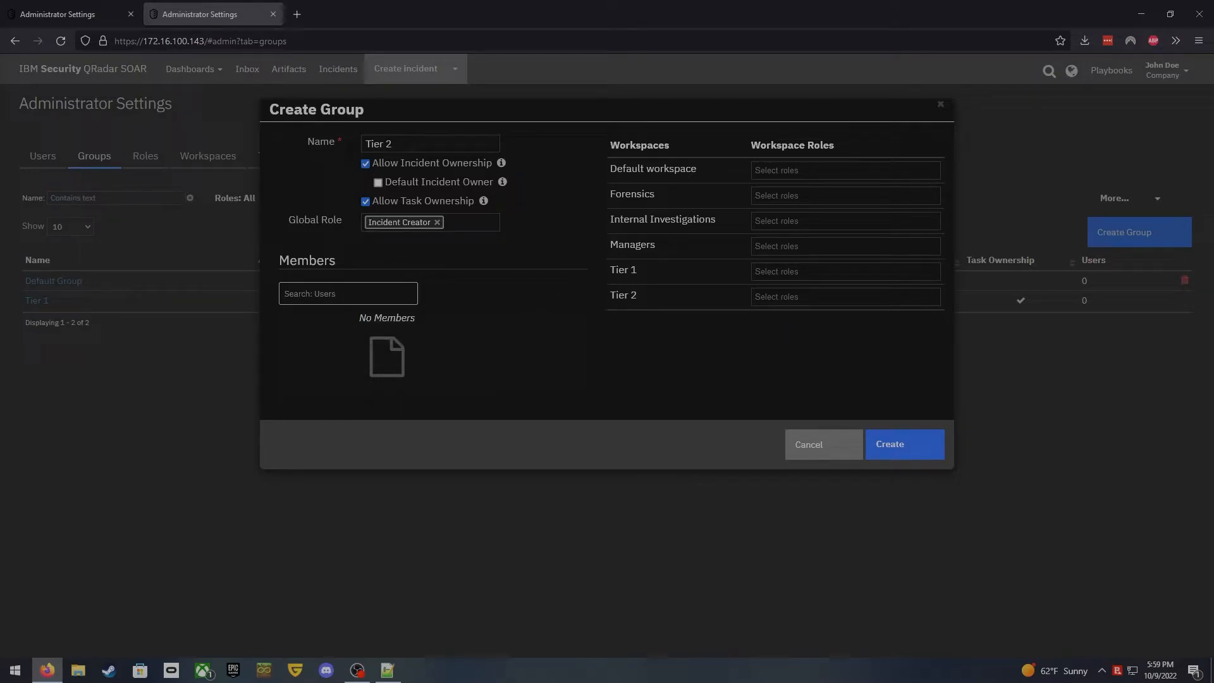
left_click(784, 297)
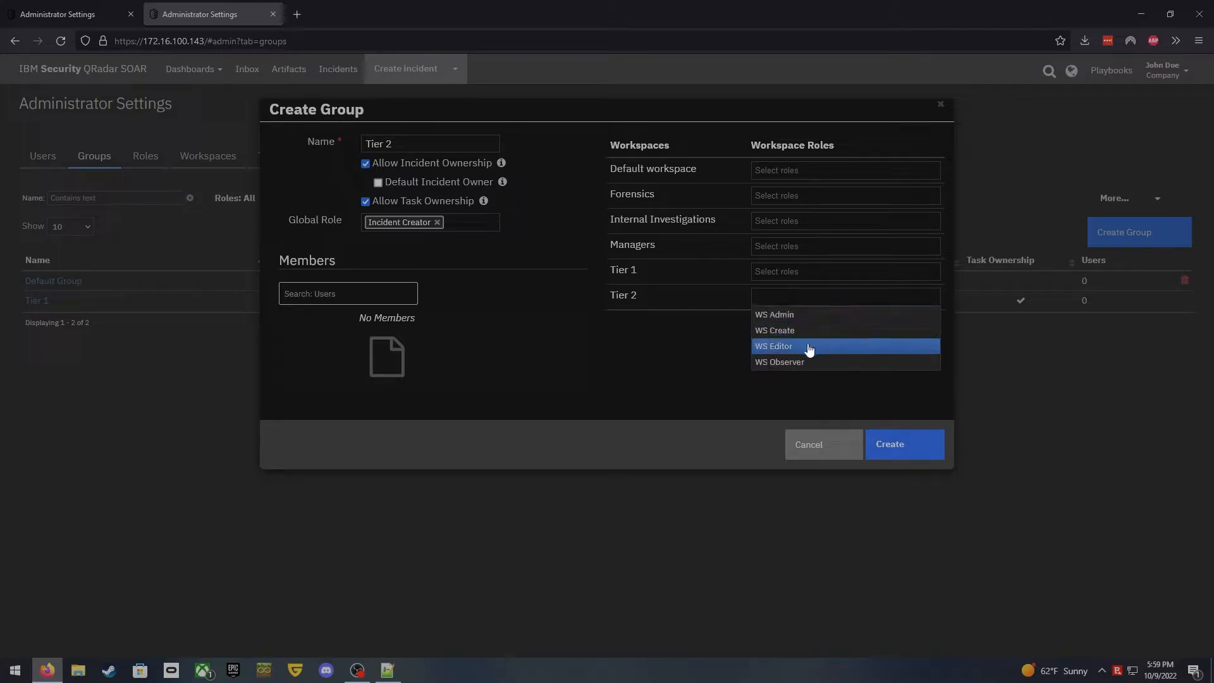
left_click(784, 348)
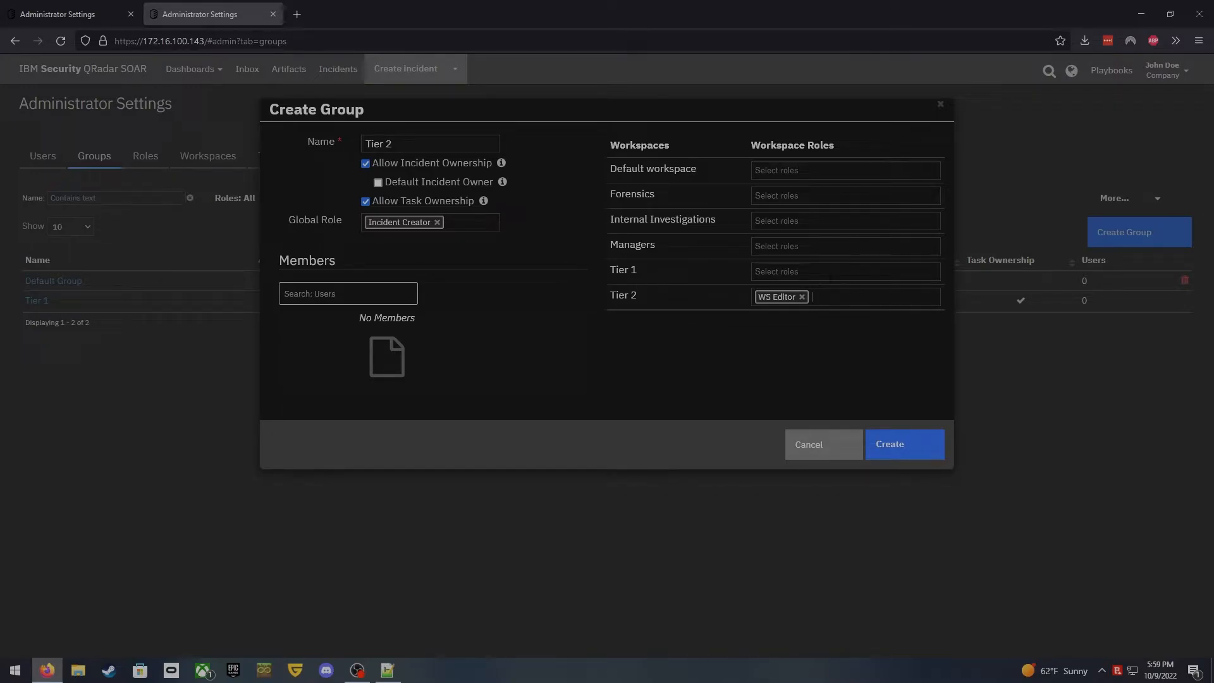
left_click(790, 272)
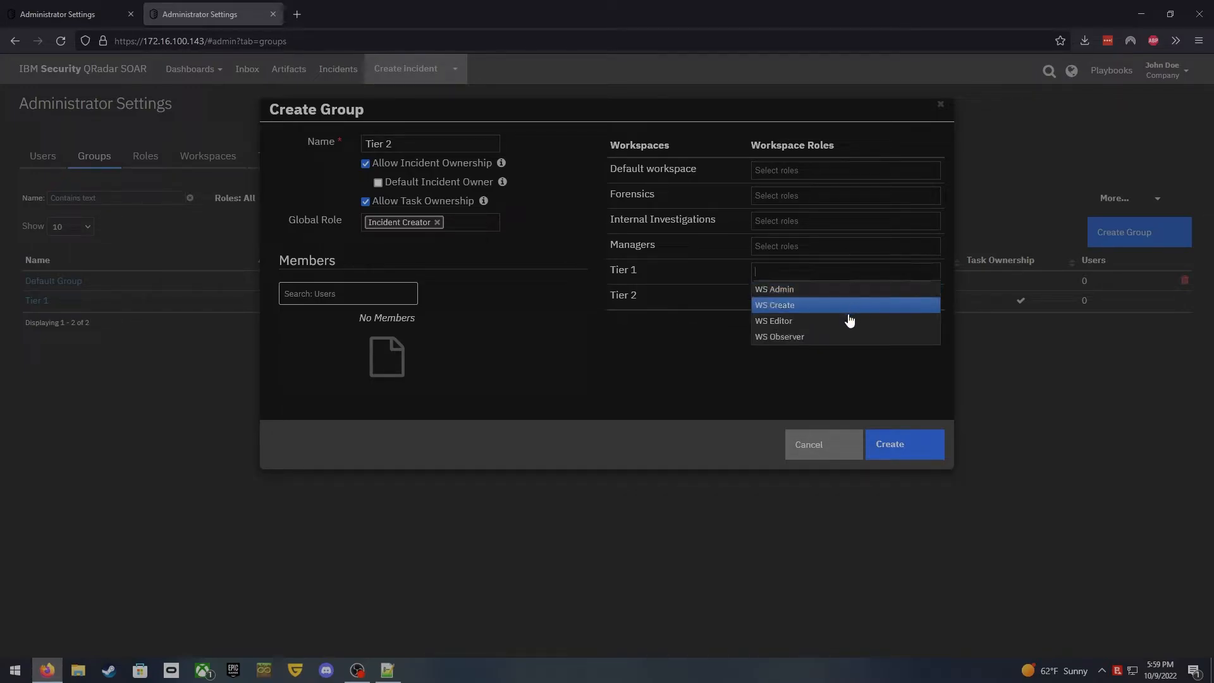
left_click(785, 337)
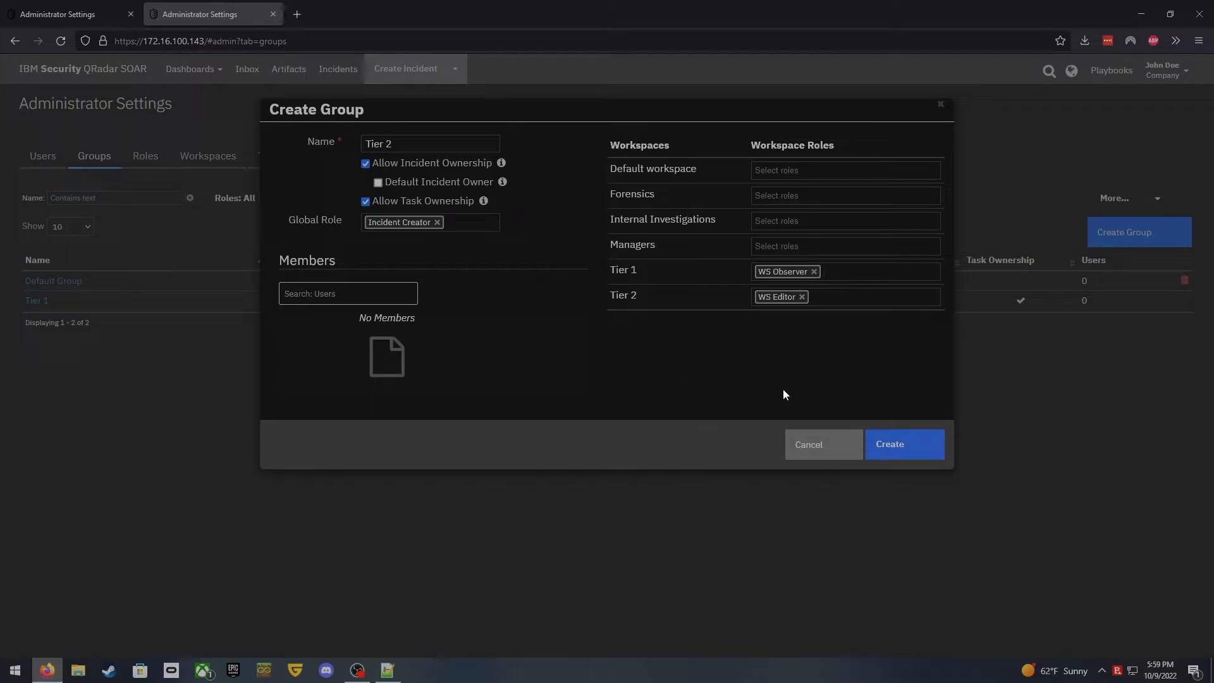
left_click(891, 451)
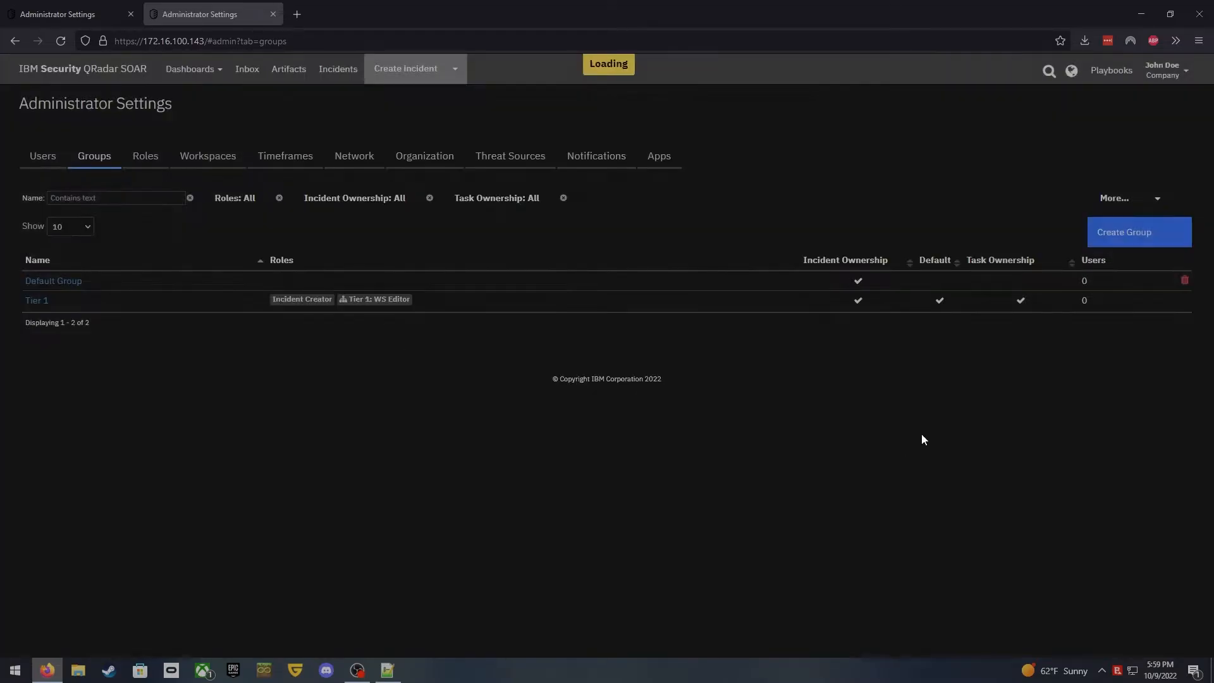
- Start a new group named "Managers" with task ownership allowed and the Incident Creator global role
left_click(1155, 241)
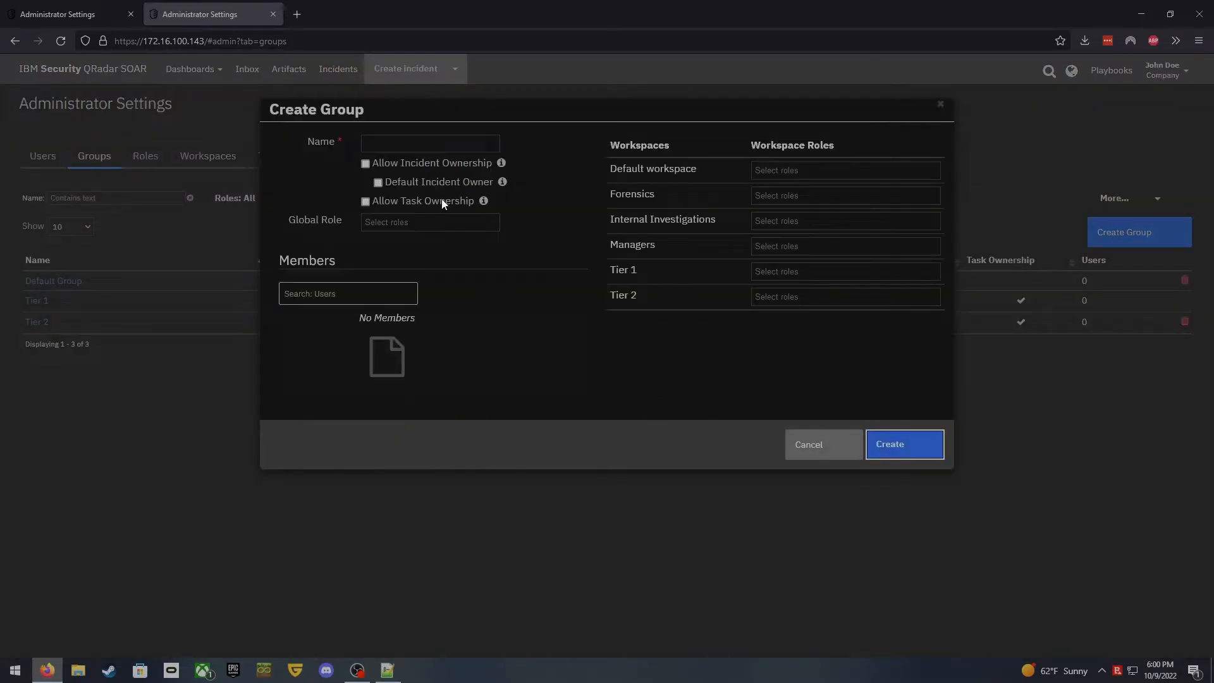
left_click(424, 142)
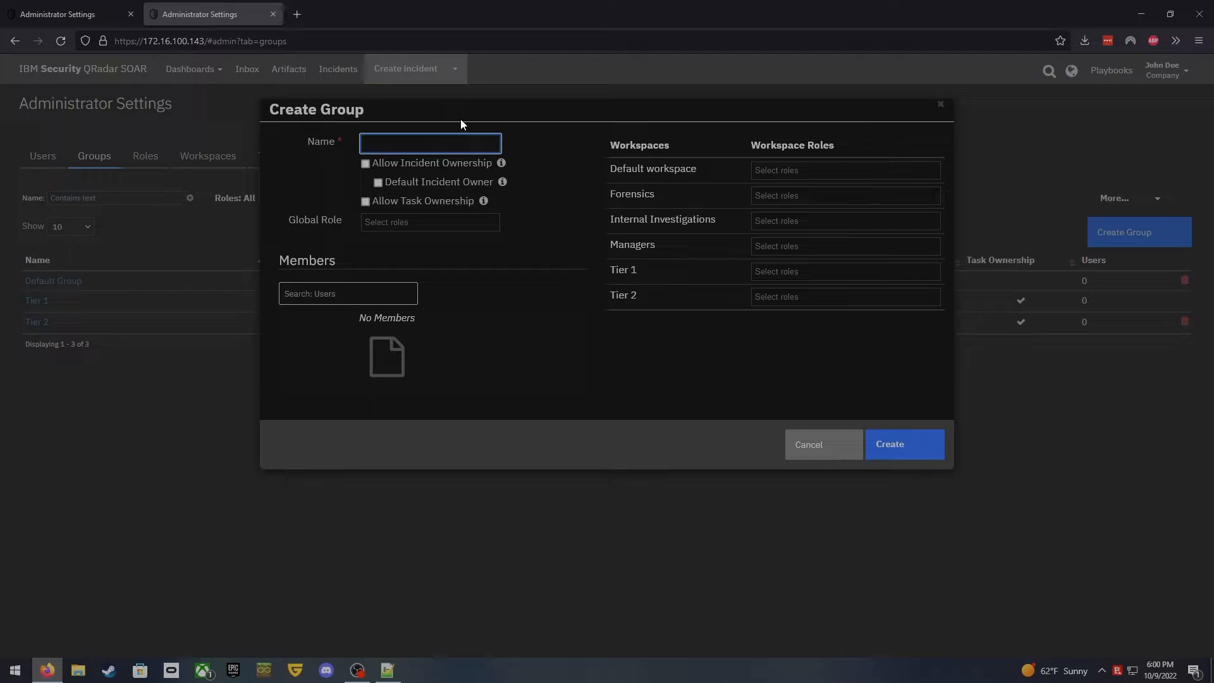
type("Managers")
left_click(366, 201)
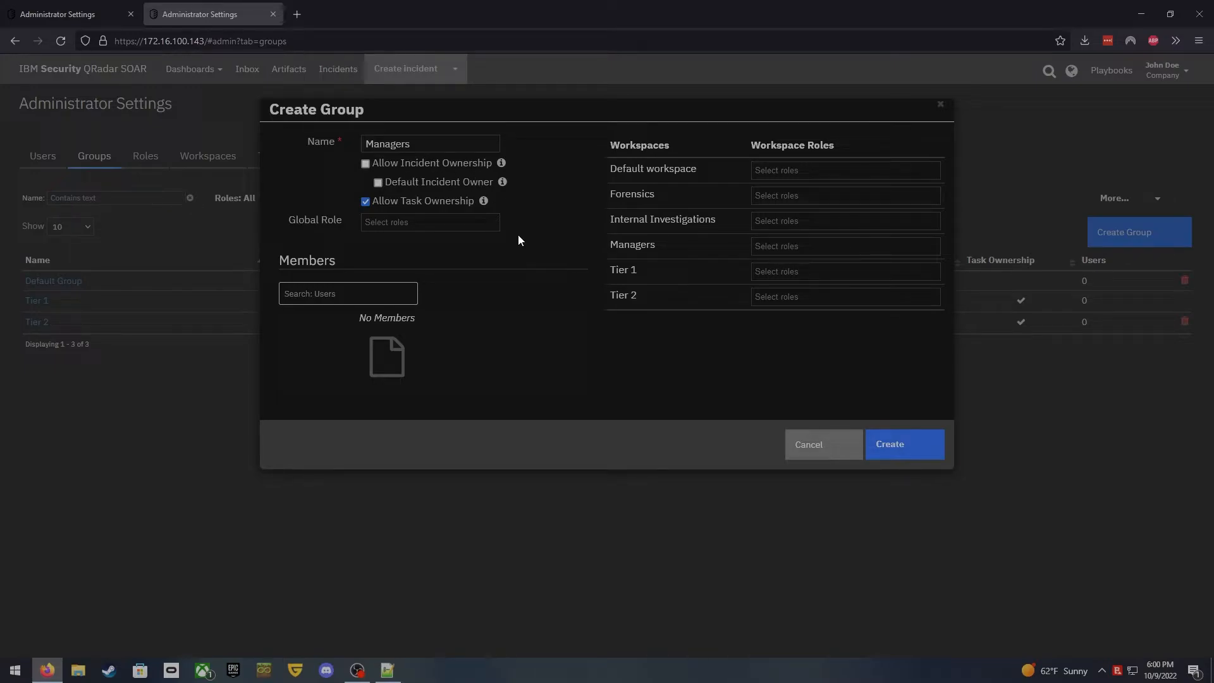
left_click(430, 222)
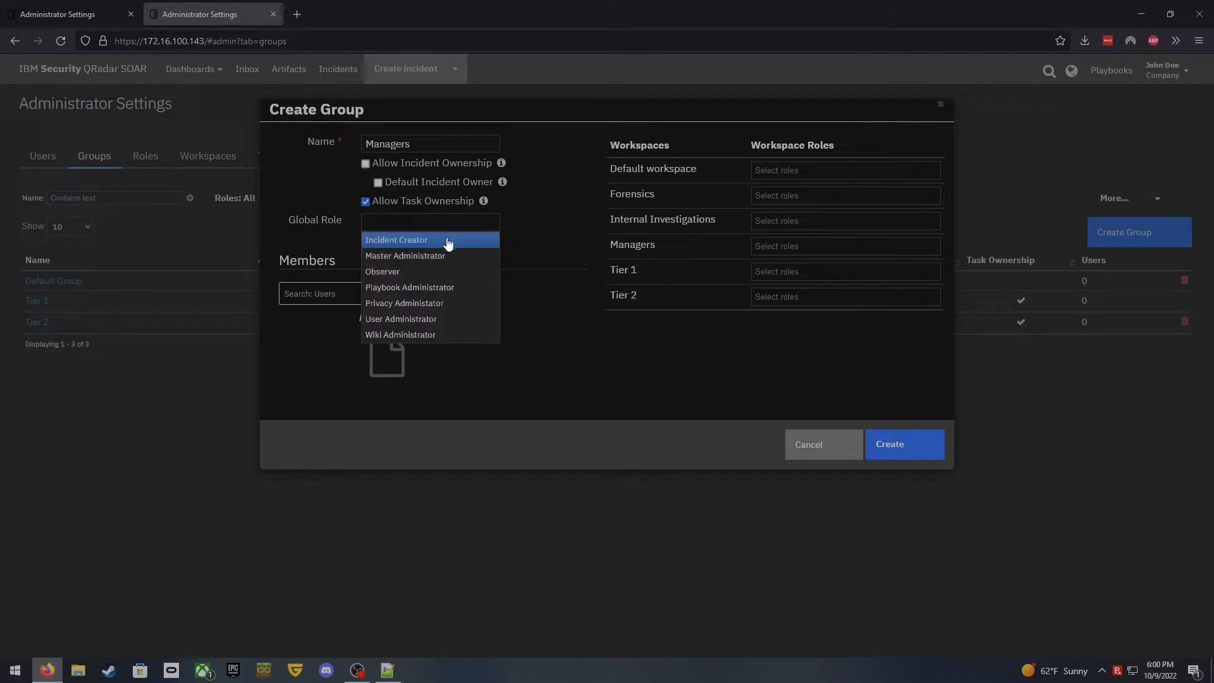
left_click(421, 244)
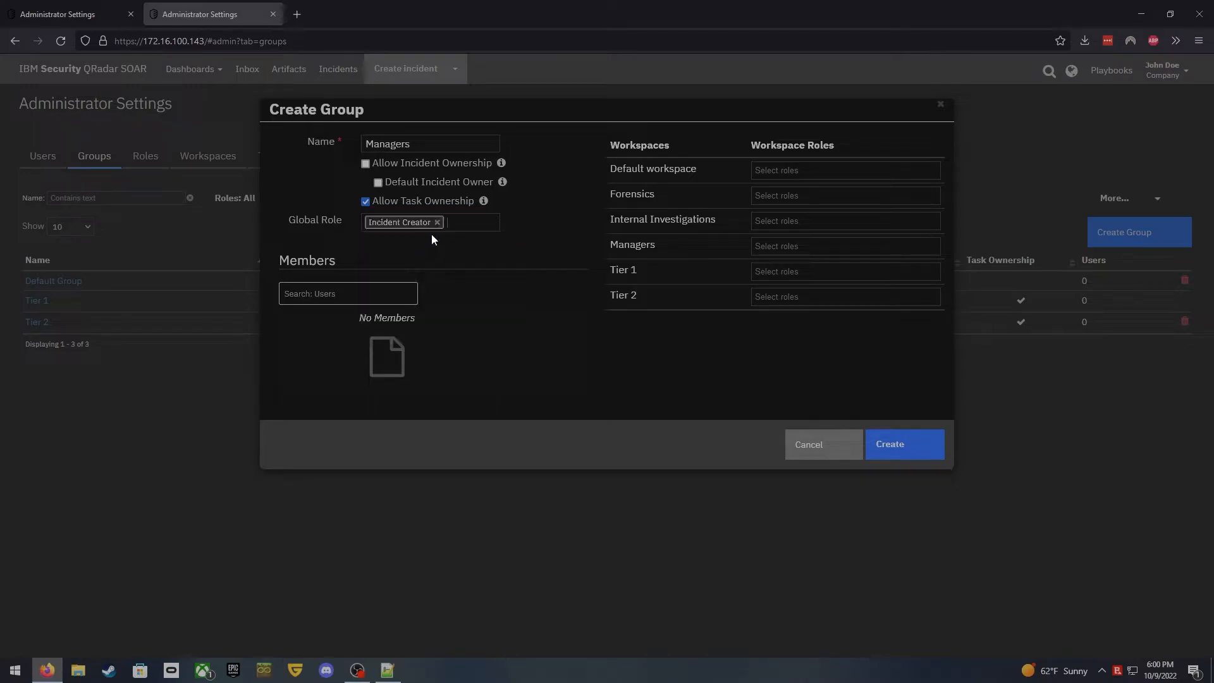
left_click(470, 222)
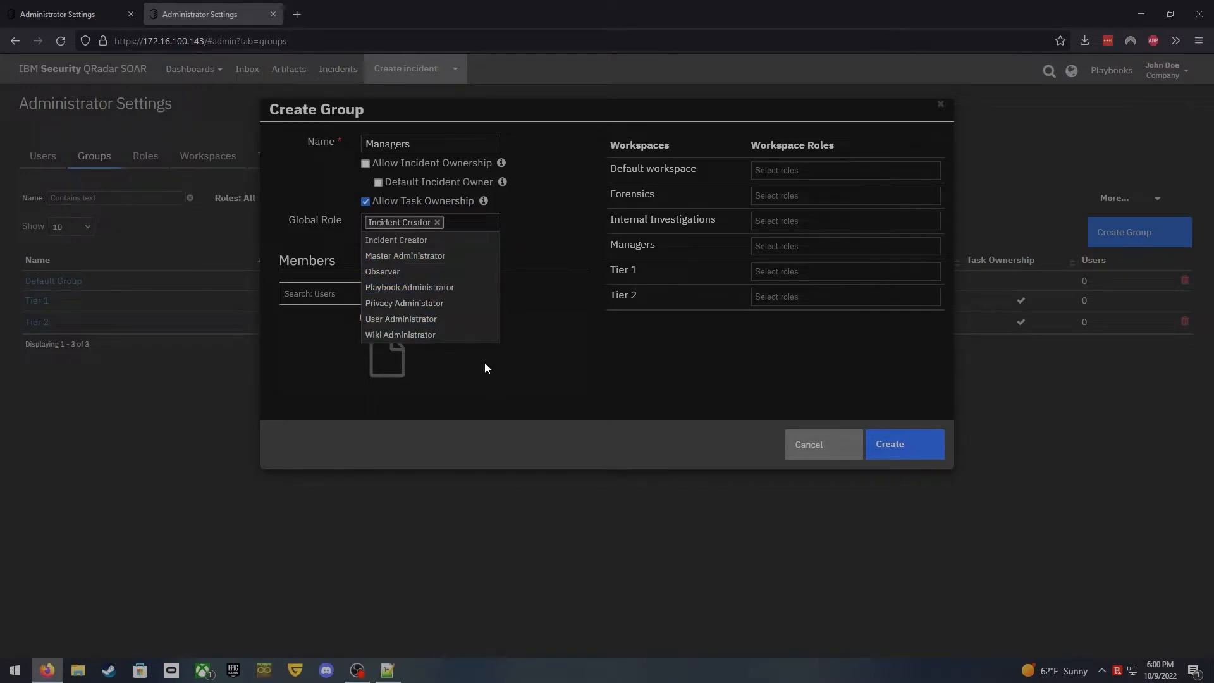
left_click(542, 325)
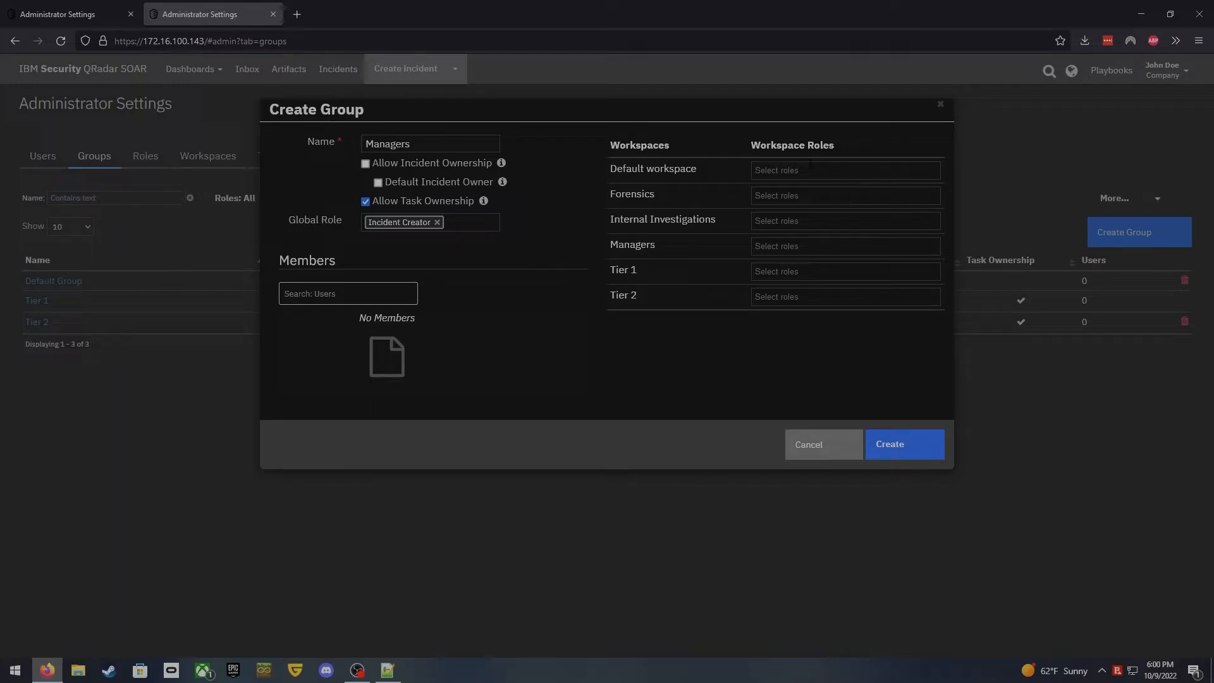
- Assign the group WS Observer in Forensics, WS Editor in Managers, and WS Admin in both the Tier 1 and Tier 2 workspaces
left_click(822, 196)
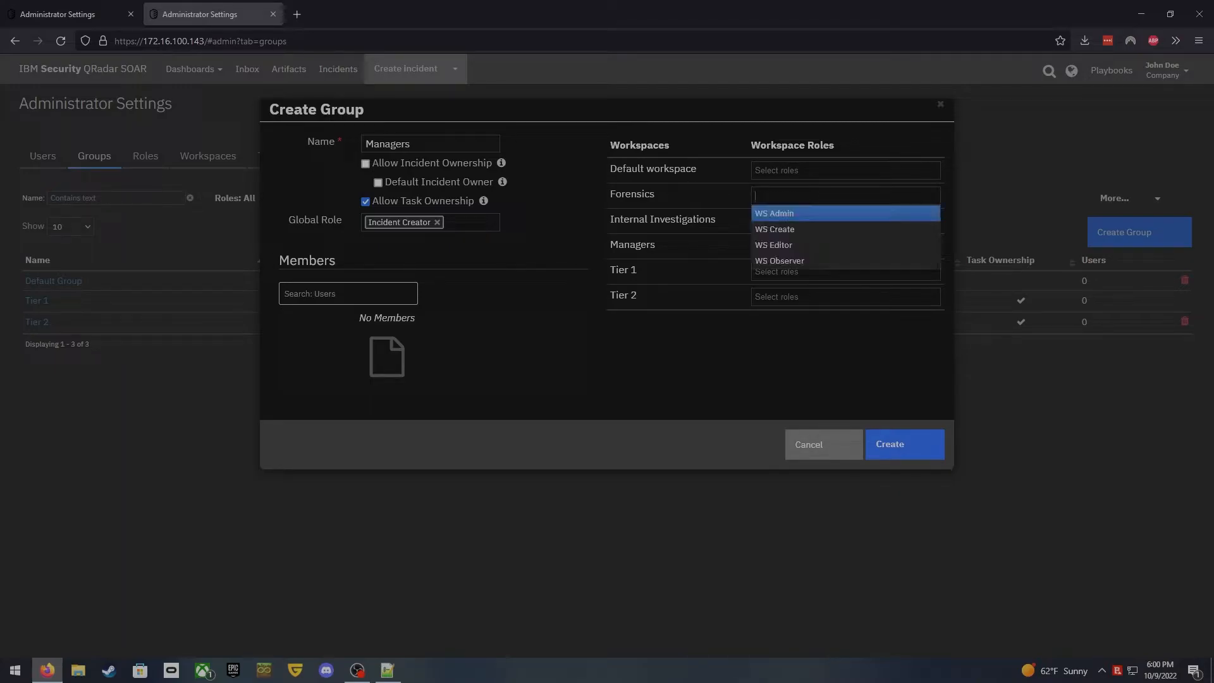
left_click(799, 257)
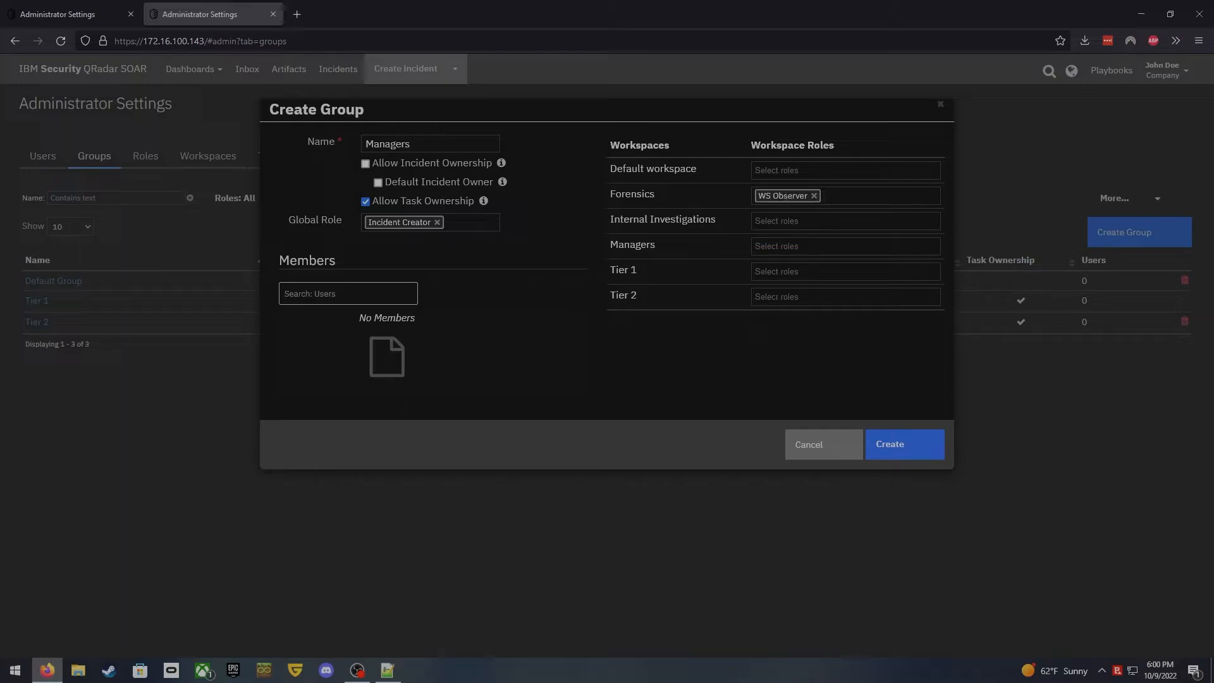
left_click(798, 248)
left_click(794, 293)
left_click(822, 271)
left_click(783, 292)
left_click(796, 297)
left_click(799, 314)
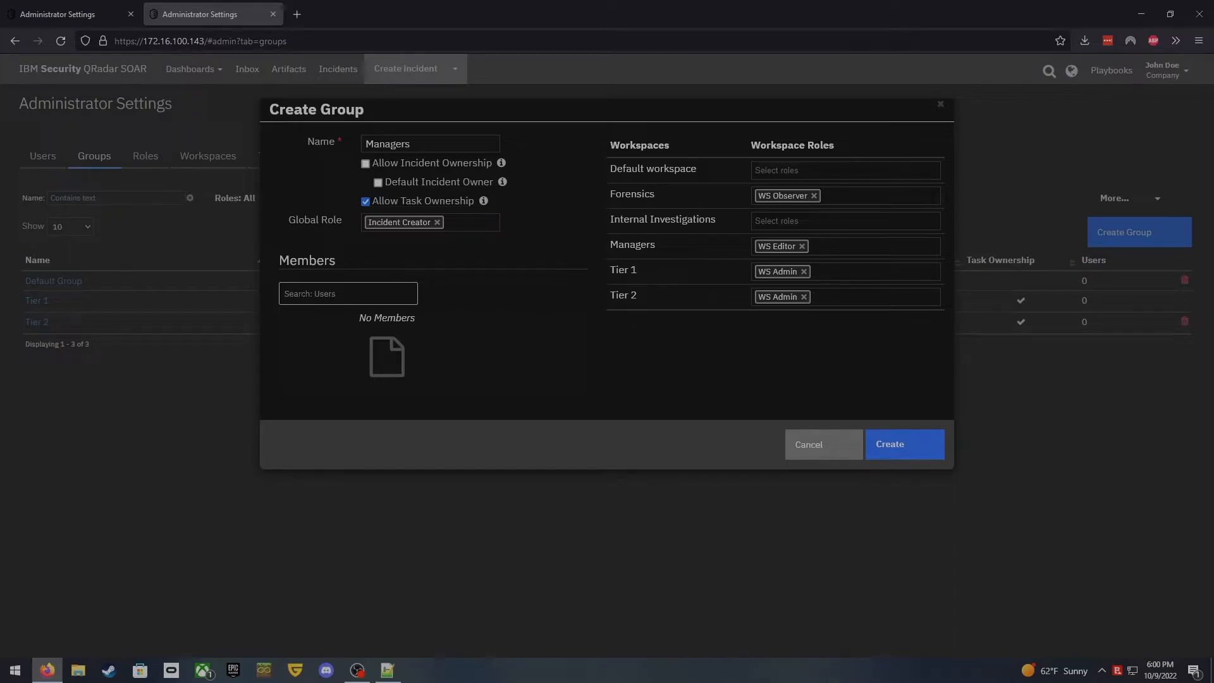
- Change the new group's name to "Security Managers" and create the group
left_click(367, 144)
type("Suppo")
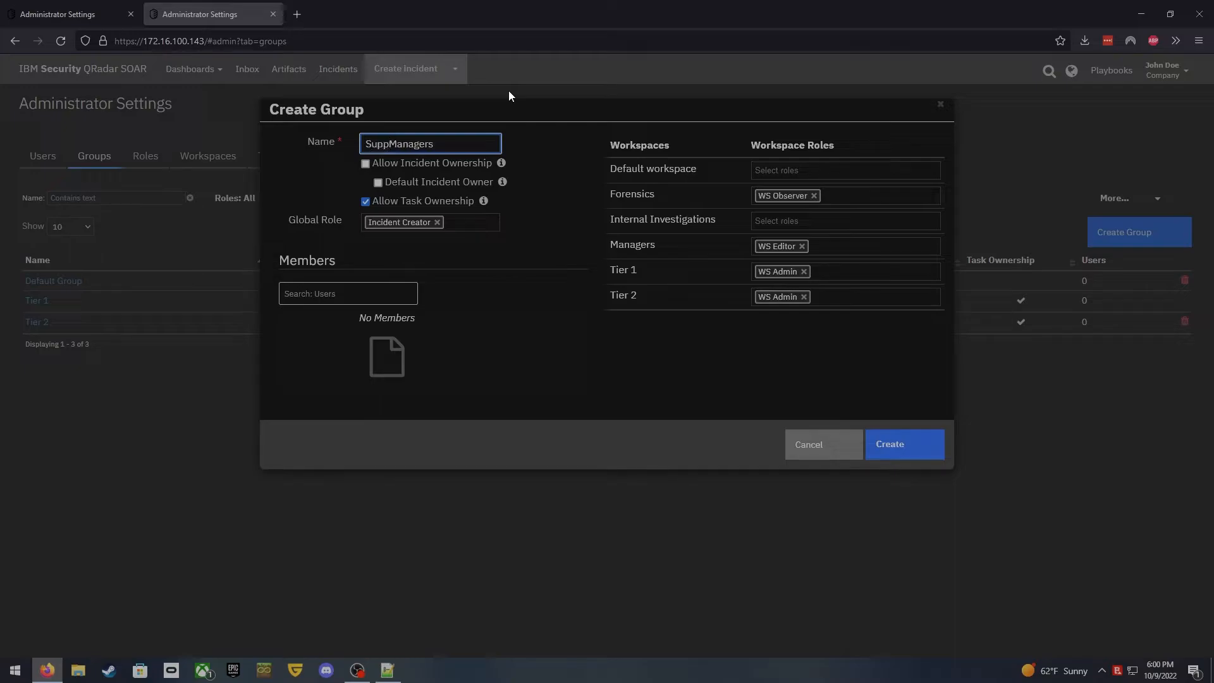
type("rt")
key("BackSpace")
key("BackSpace")
key("BackSpace")
key("BackSpace")
key("BackSpace")
key("BackSpace")
key("BackSpace")
type("Security")
left_click(545, 313)
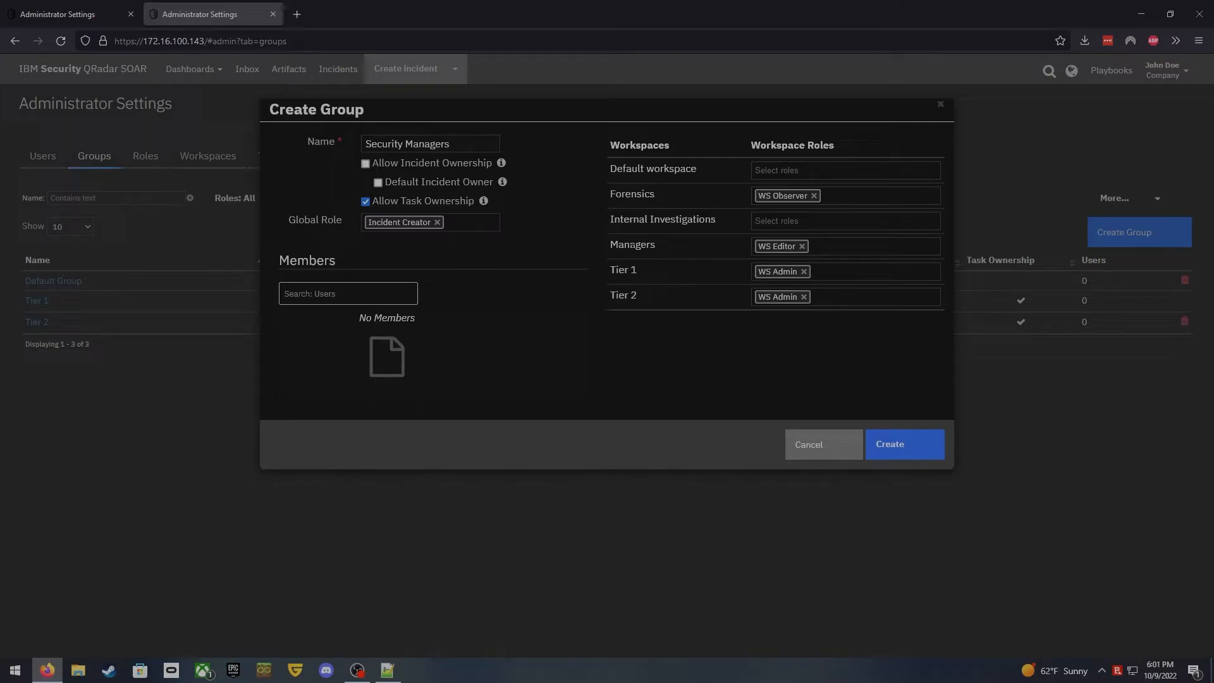
double_click(642, 245)
left_click(697, 260)
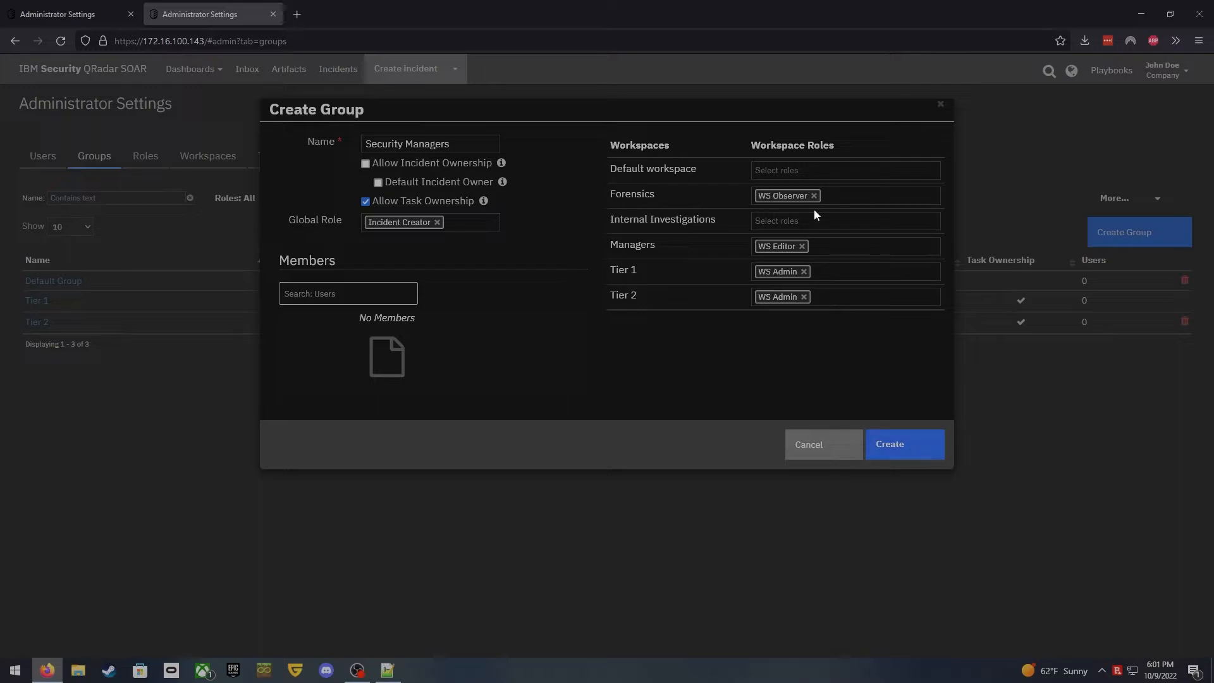
left_click(893, 444)
- Start a new group named "CISO" with the Observer and Incident Creator global roles
left_click(1146, 233)
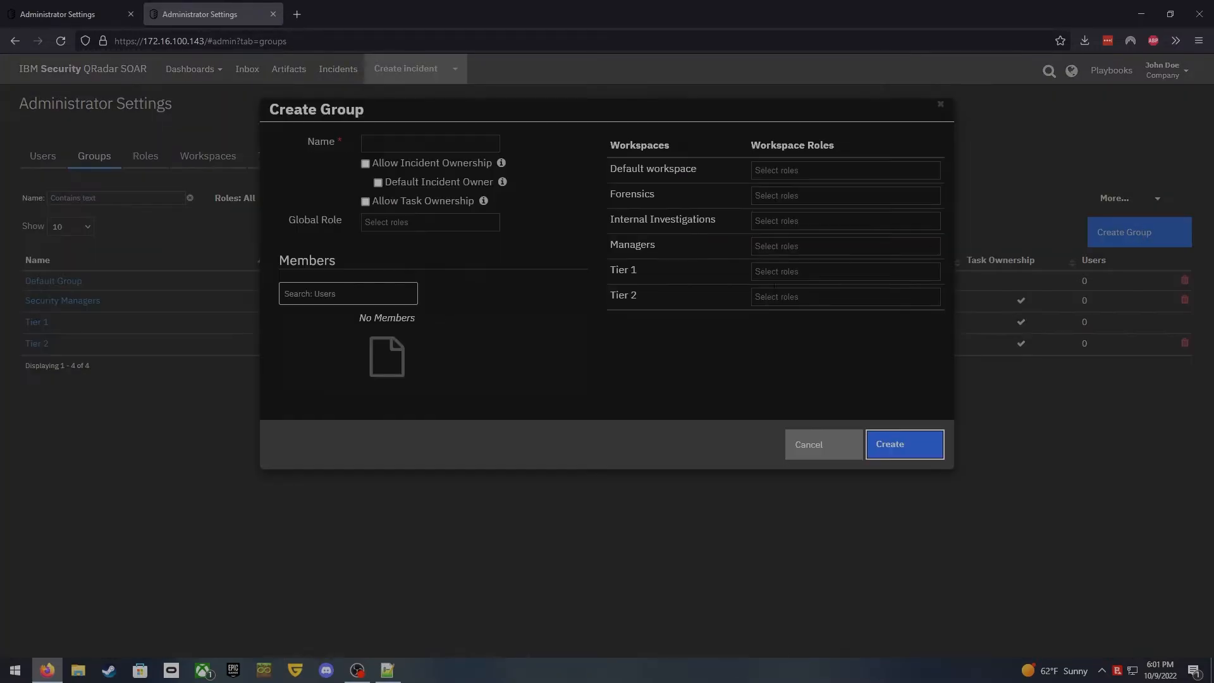
left_click(397, 136)
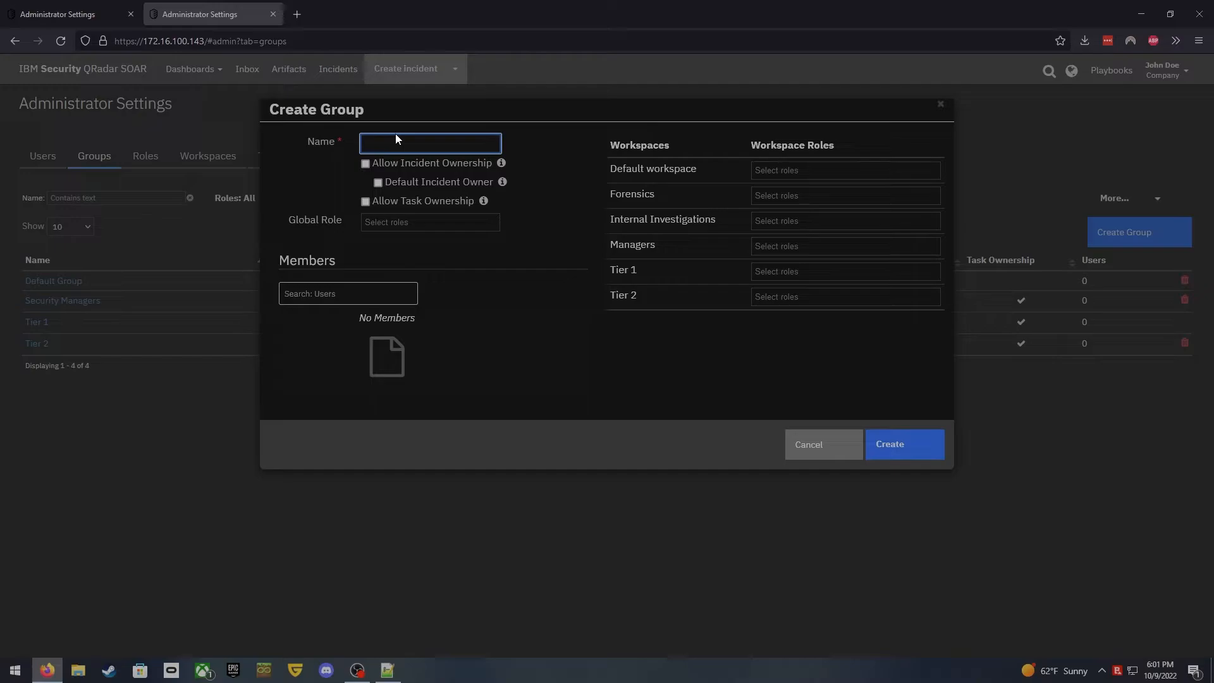
type("CISO")
left_click(410, 222)
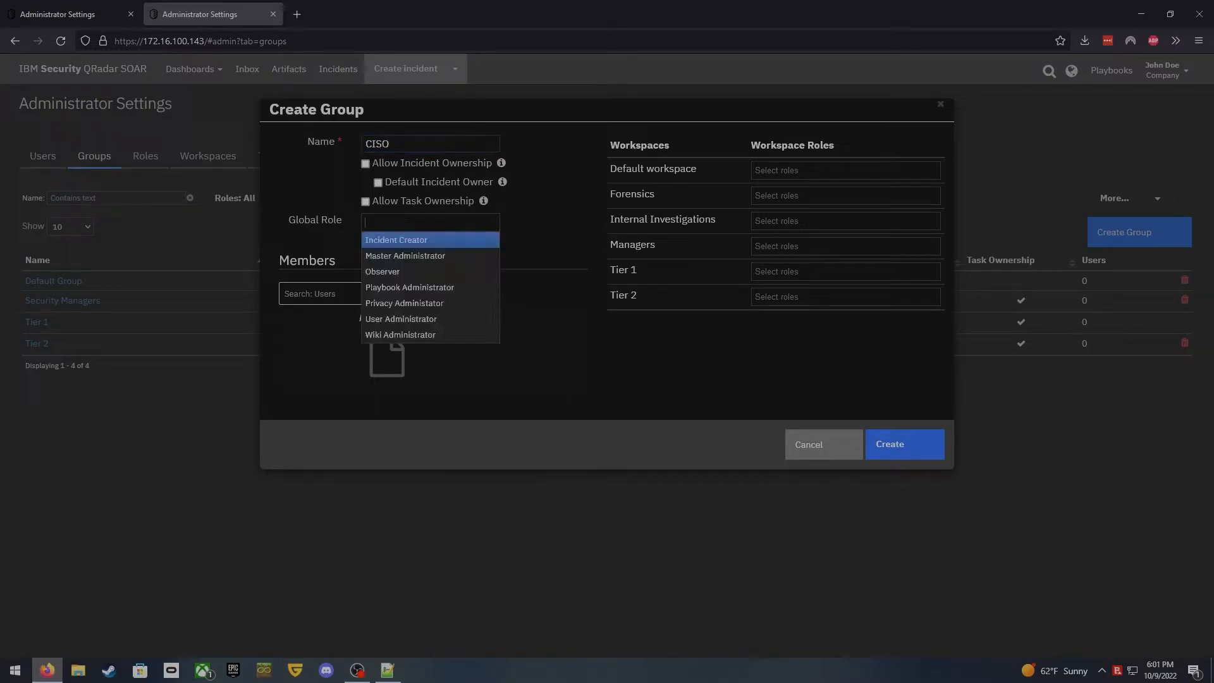
left_click(392, 272)
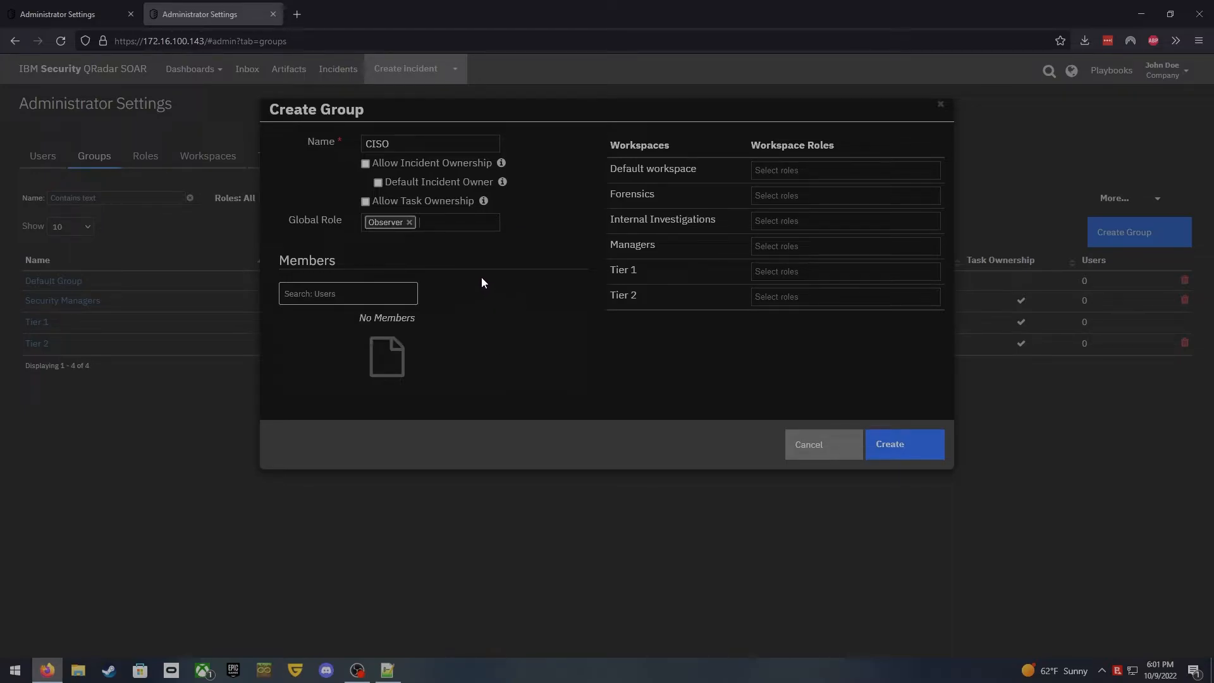
left_click(459, 229)
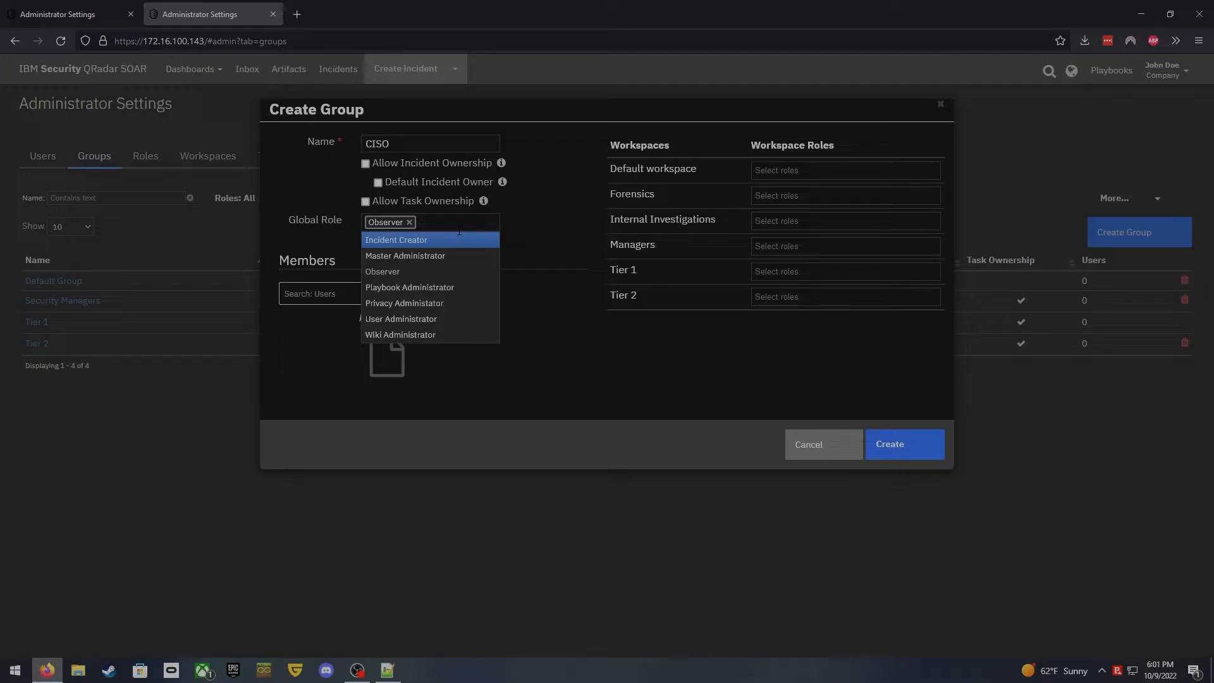
left_click(410, 243)
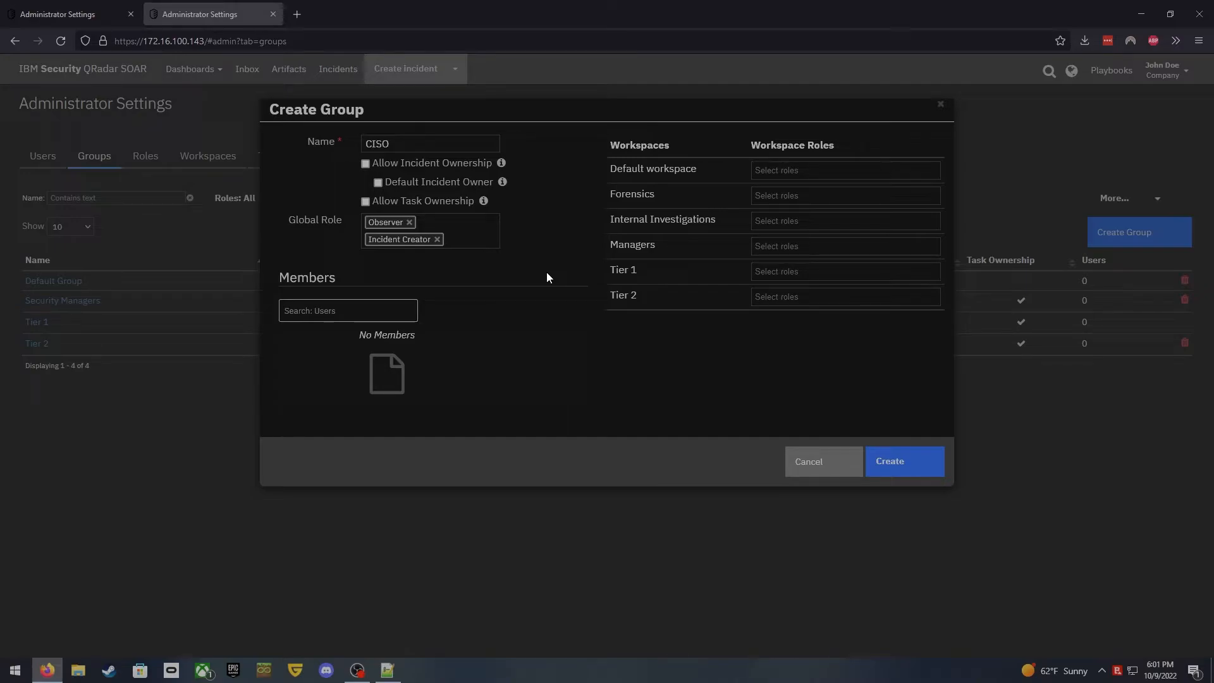
left_click(487, 239)
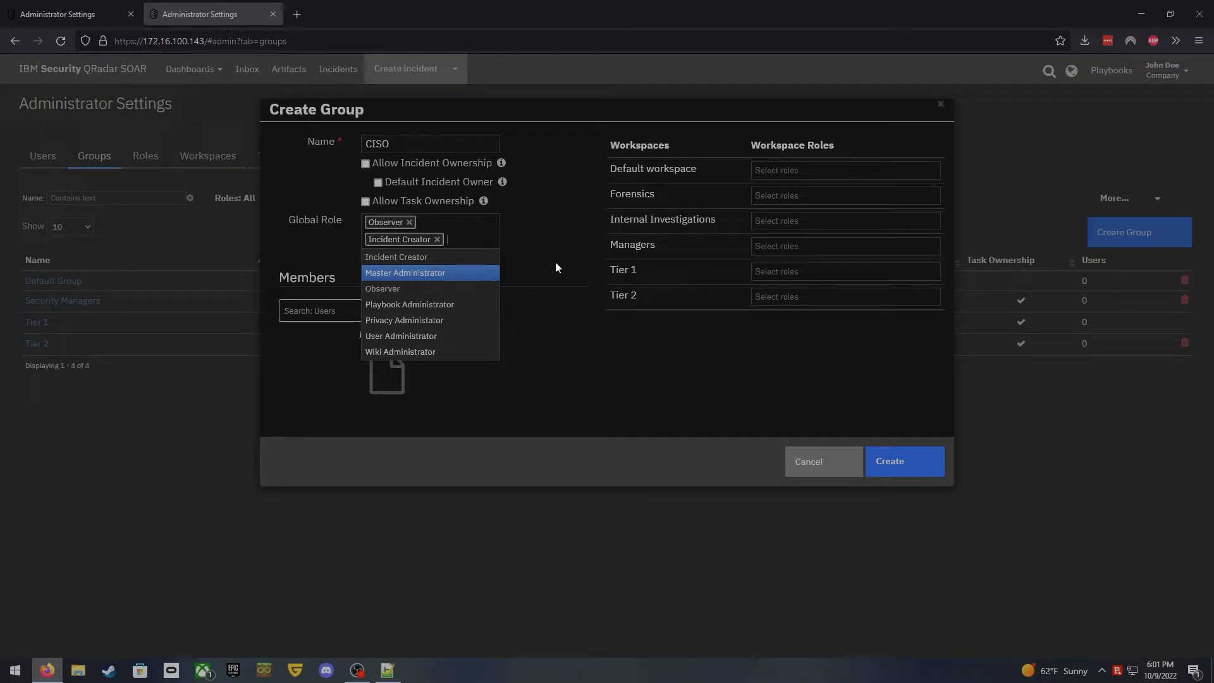
left_click(565, 286)
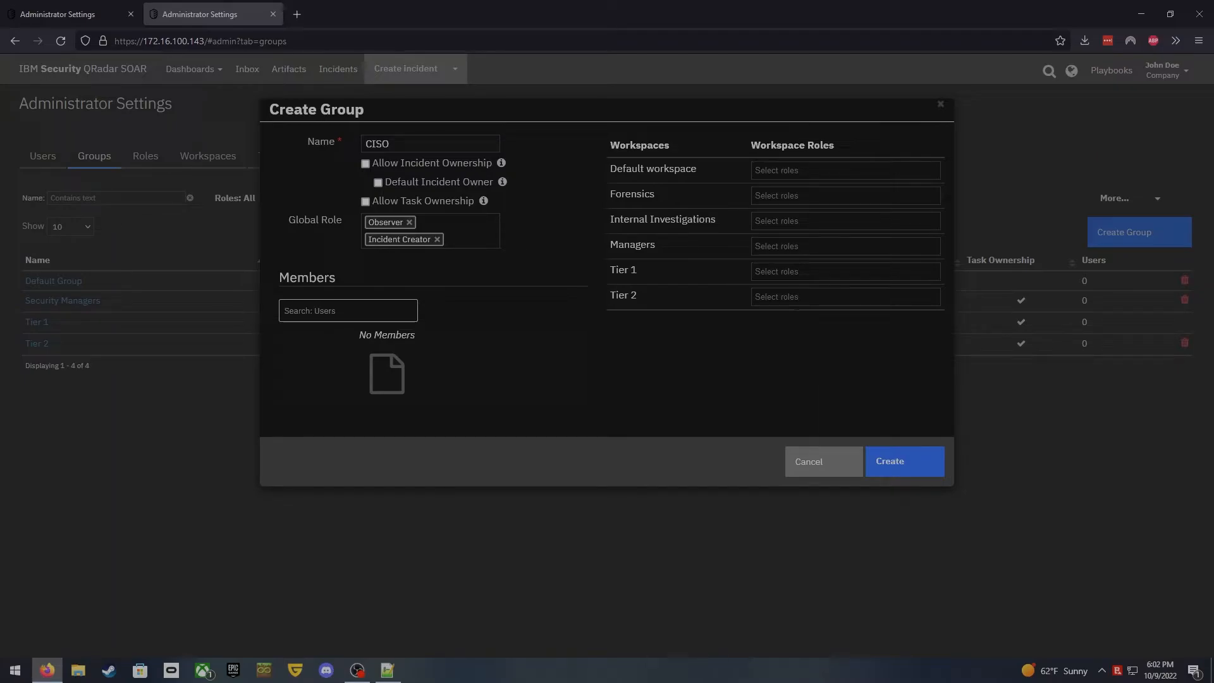
- Give the CISO group the WS Admin role in the Managers and Forensics workspaces and create the group
left_click(797, 246)
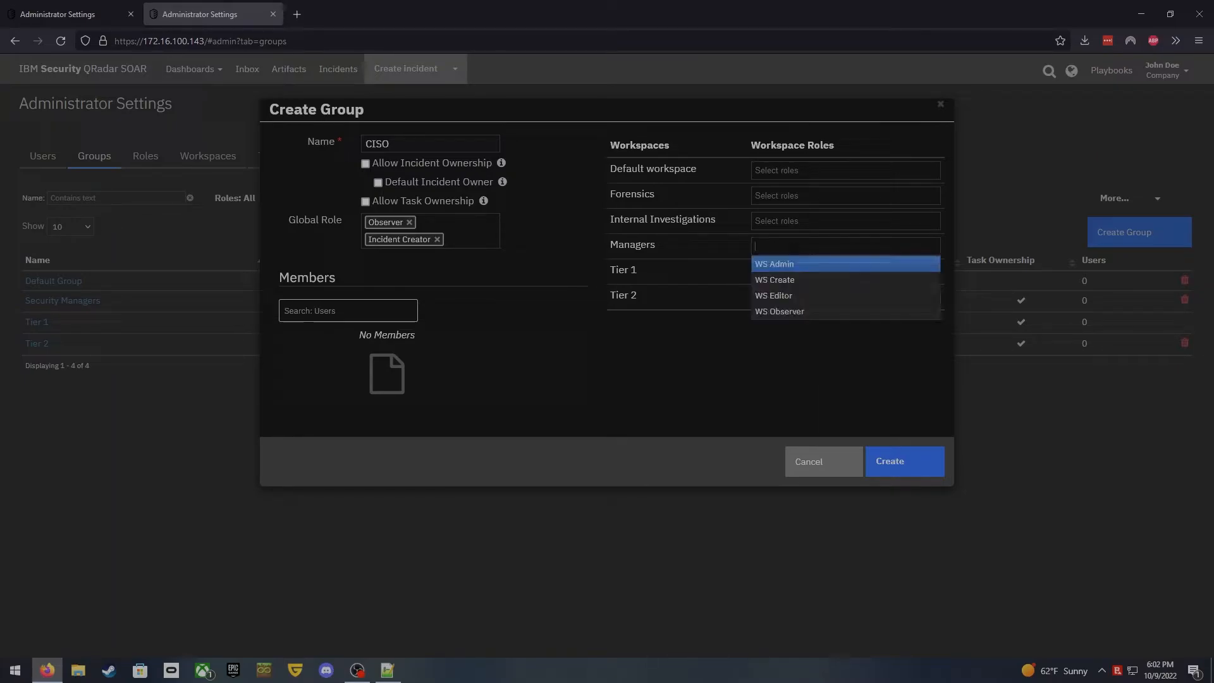
left_click(788, 264)
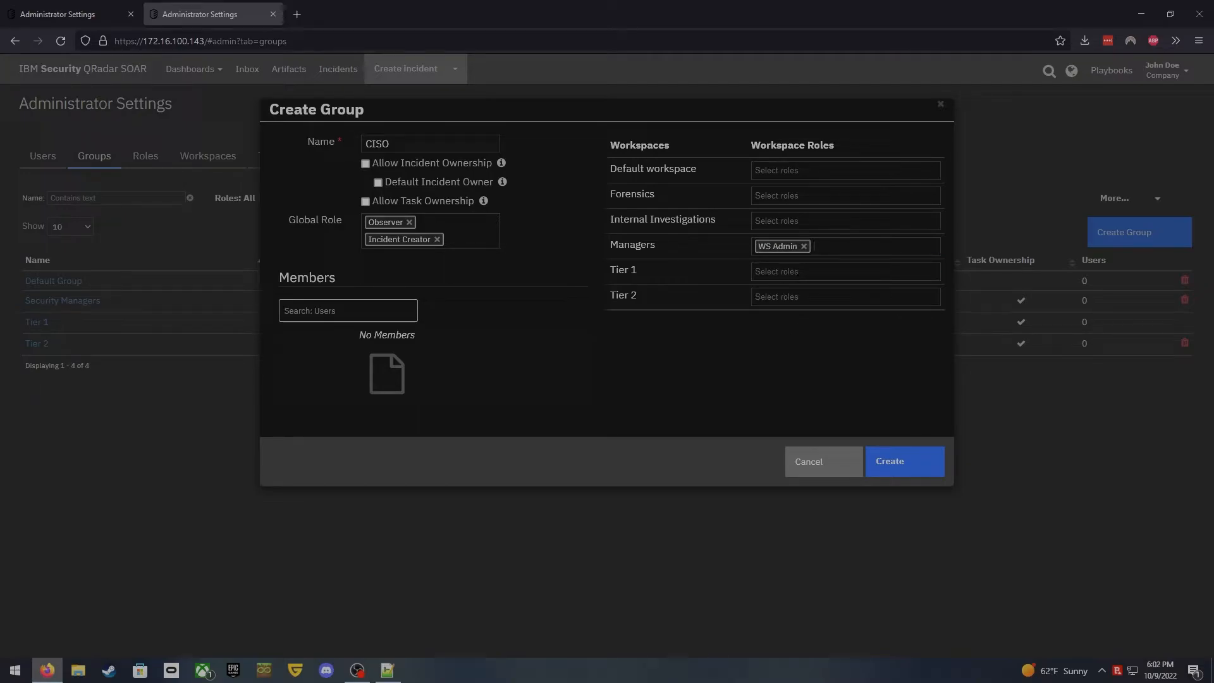
left_click(805, 196)
left_click(805, 211)
left_click(897, 464)
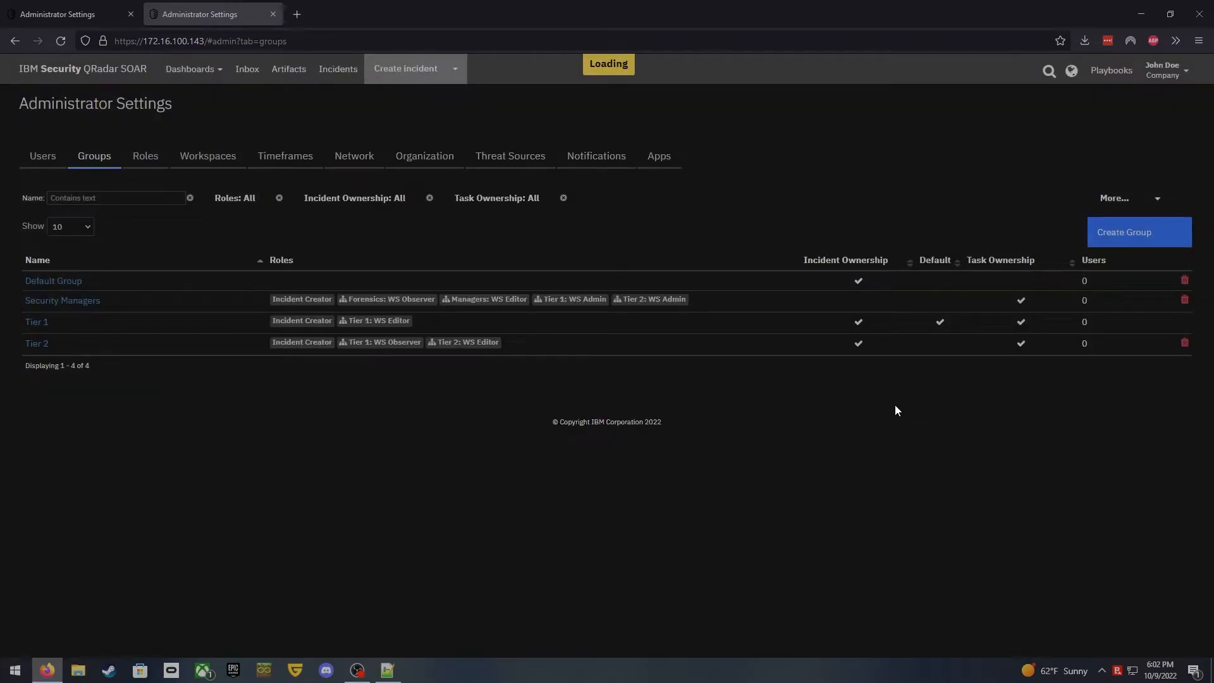
- Create a group named "User Administrators" with the User Administrator global role
left_click(1125, 238)
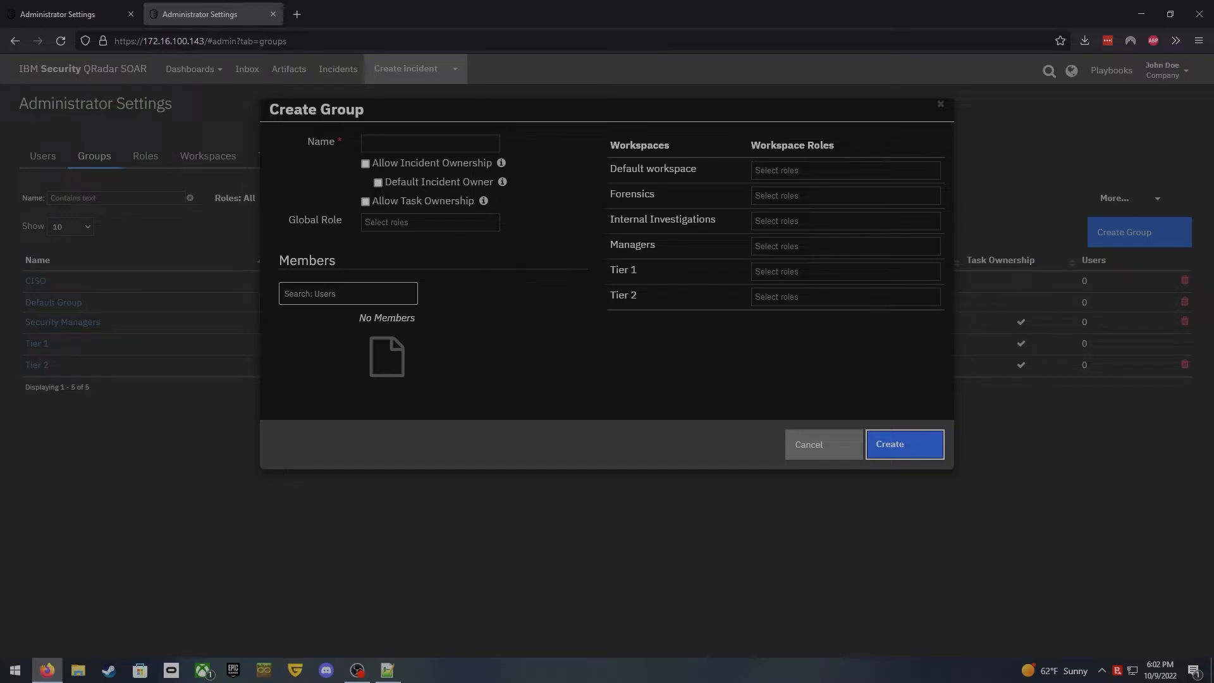
left_click(412, 140)
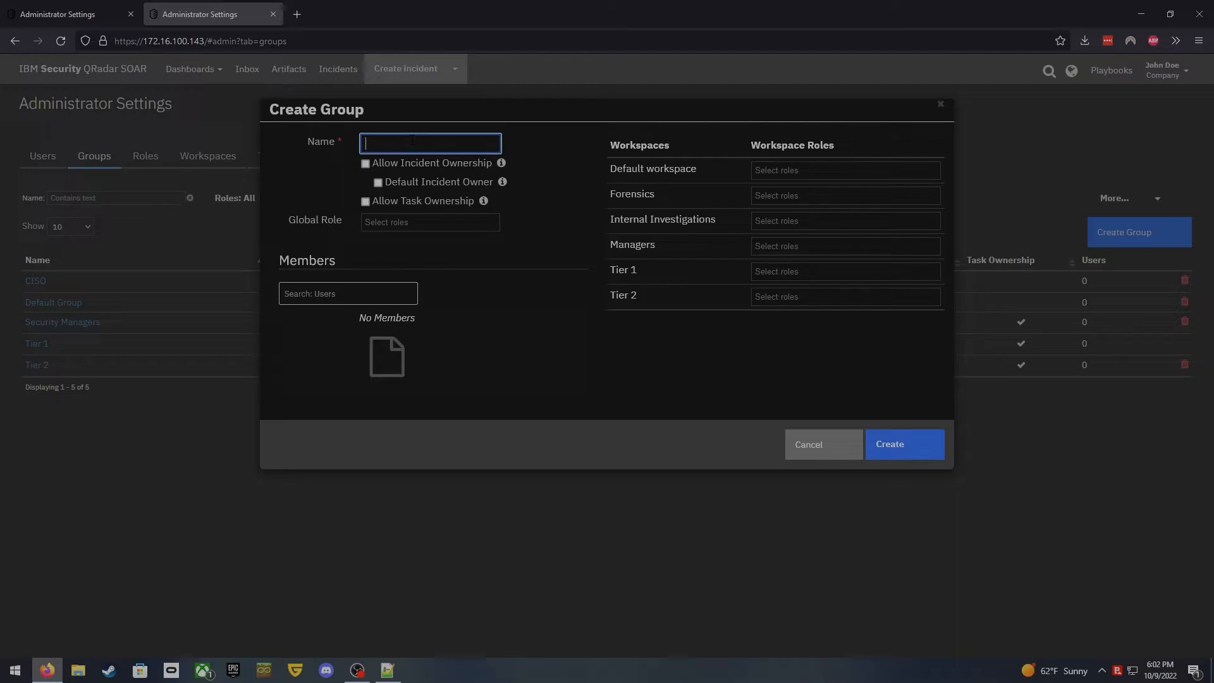
type("User Administrators")
left_click(395, 223)
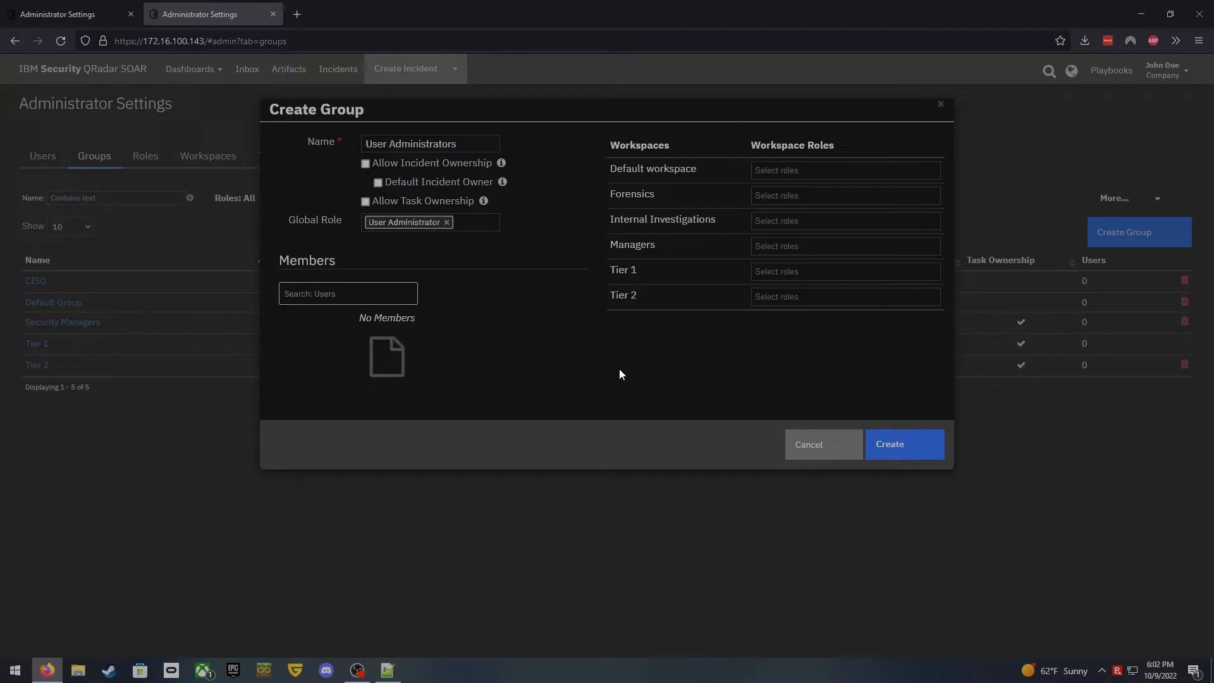
left_click(905, 450)
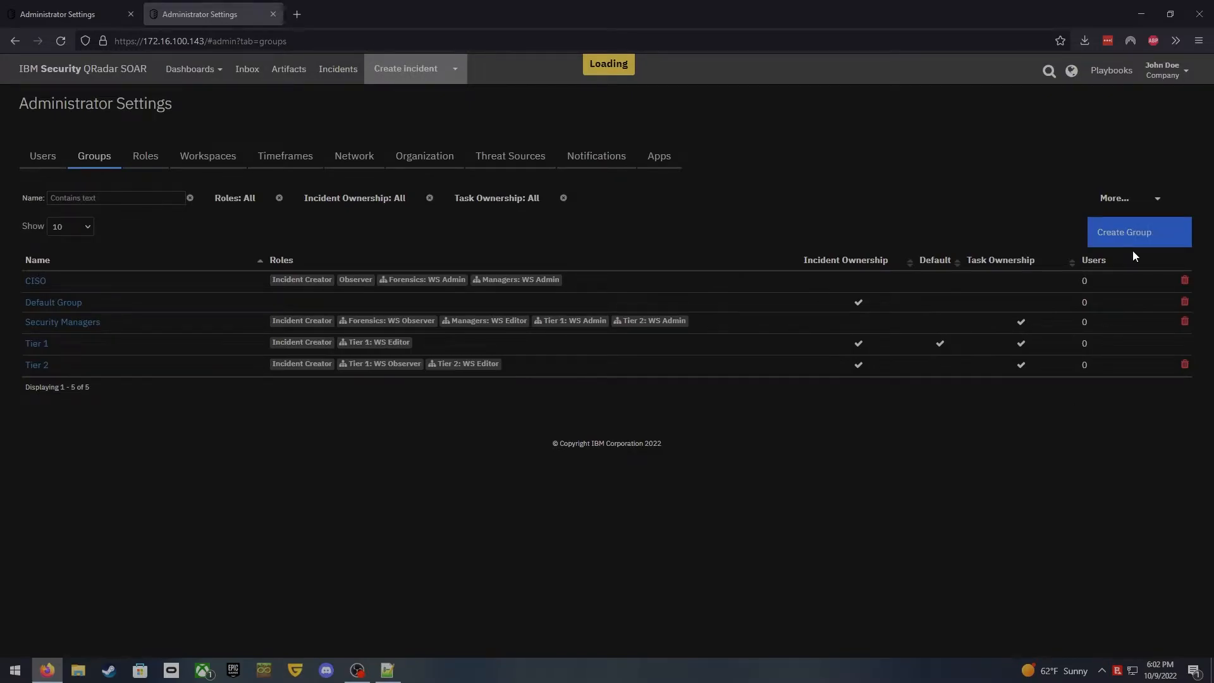
- Create a group named "Playbook Administrators" with the Playbook Administrator global role
left_click(1139, 235)
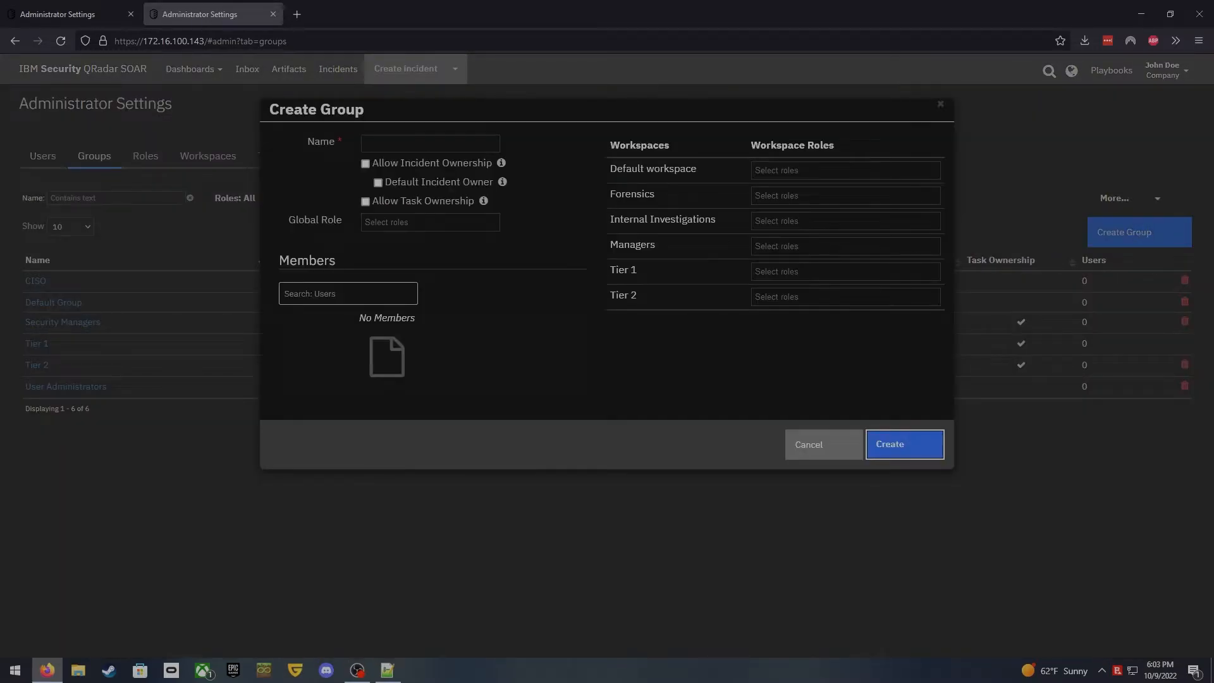
left_click(402, 146)
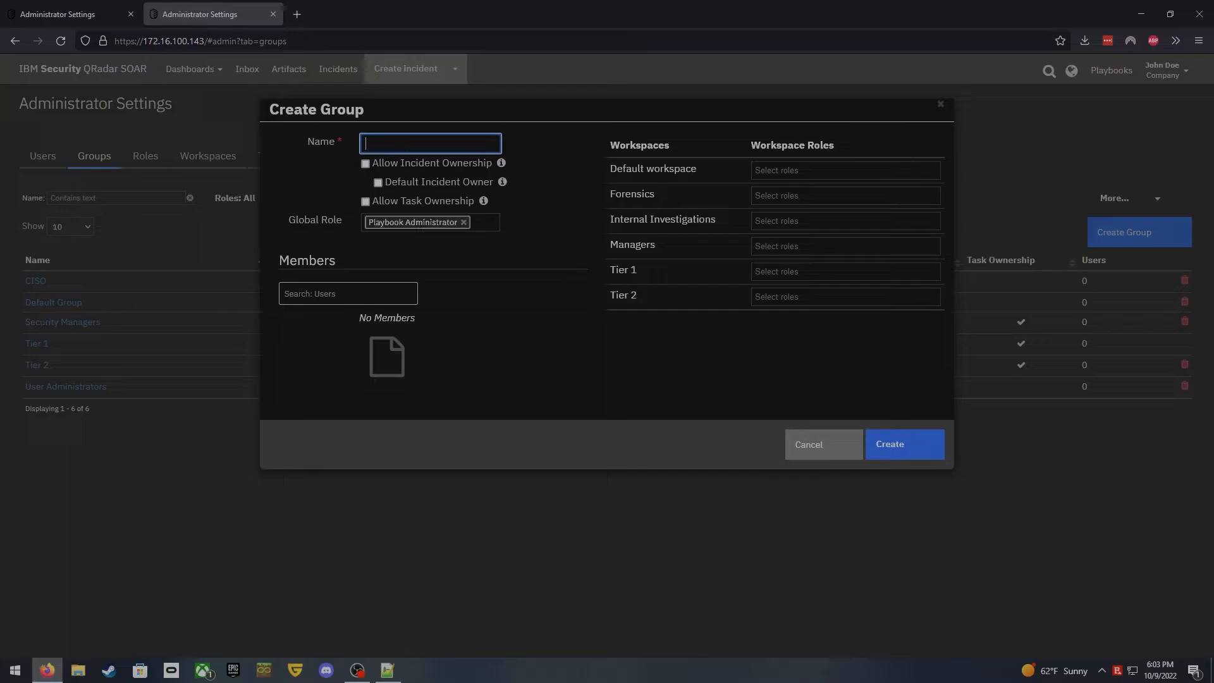
type("Playbook Administrators")
left_click(911, 441)
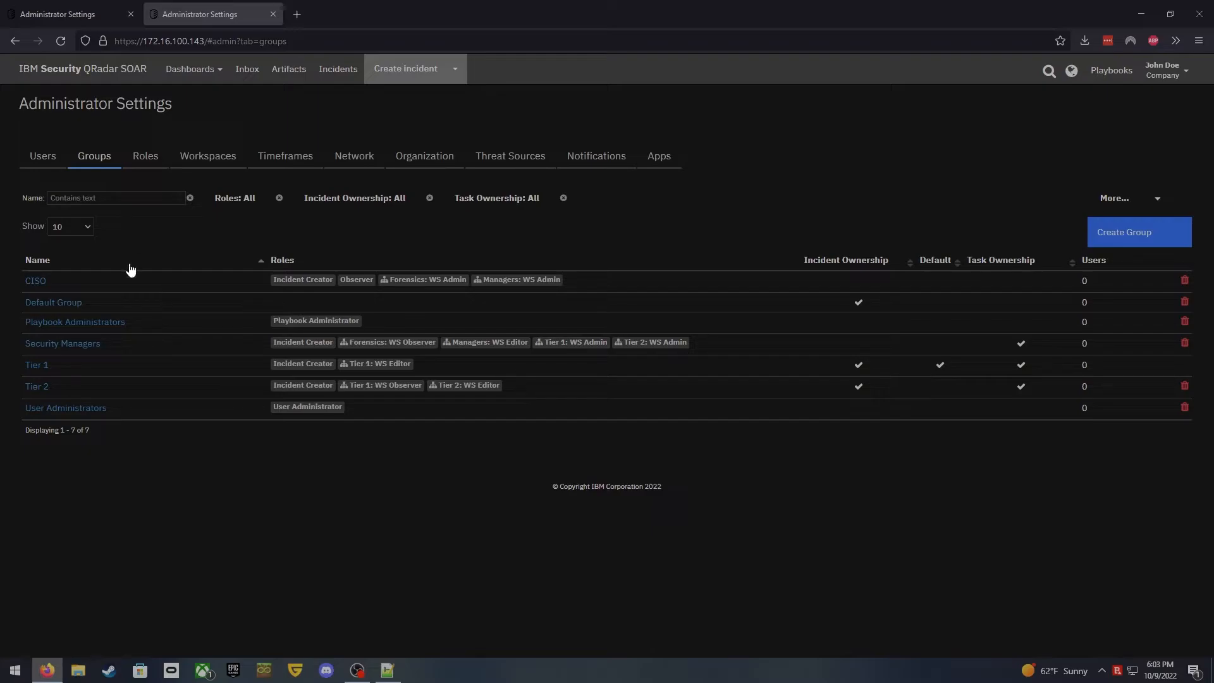
- Add the sixth user in the alphabetical user list as a member of the CISO group and save the group
left_click(38, 282)
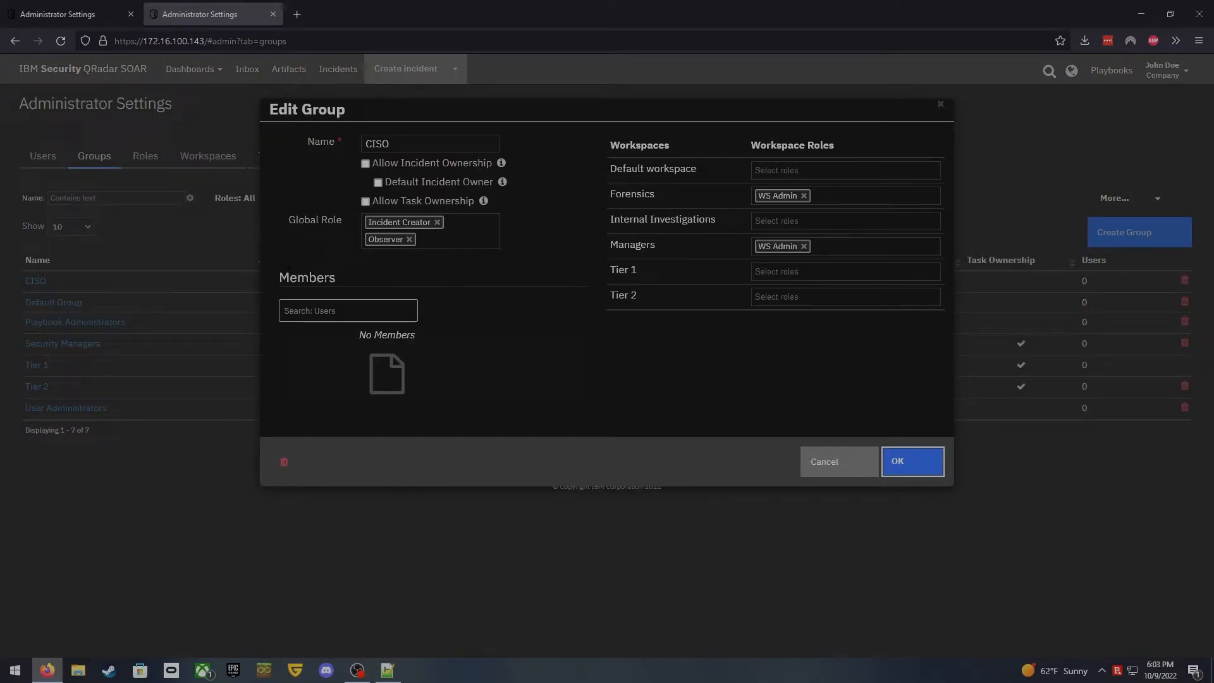
left_click(351, 308)
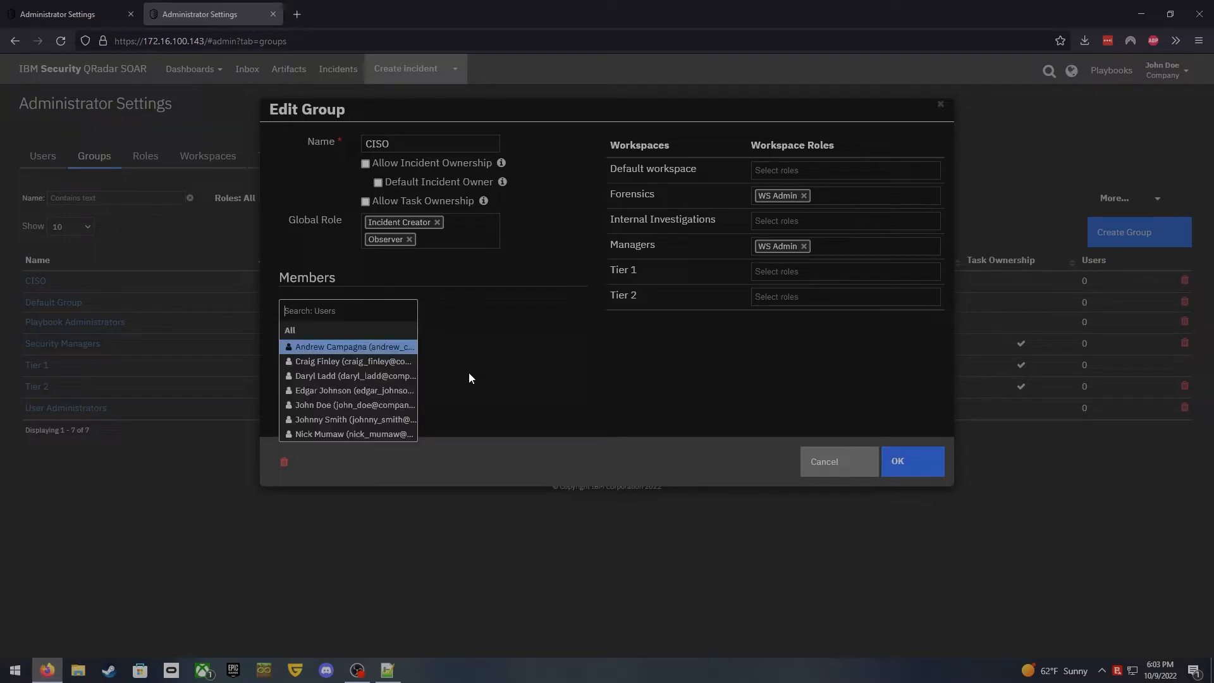
left_click(327, 420)
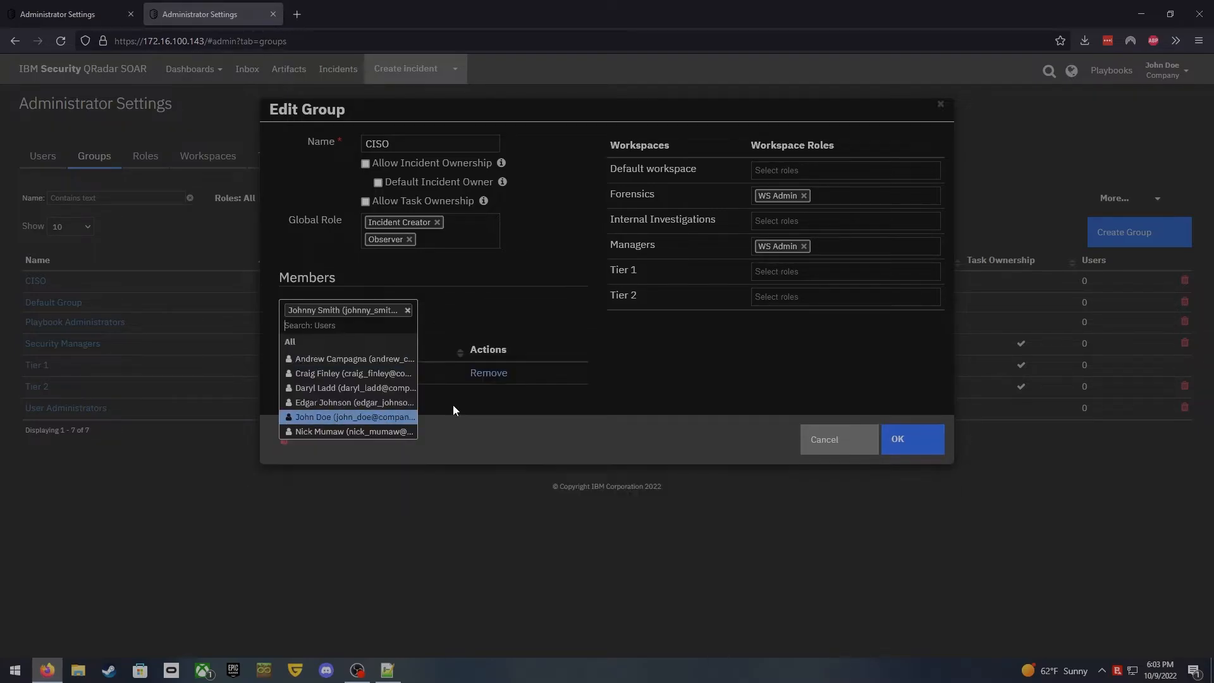
left_click(651, 382)
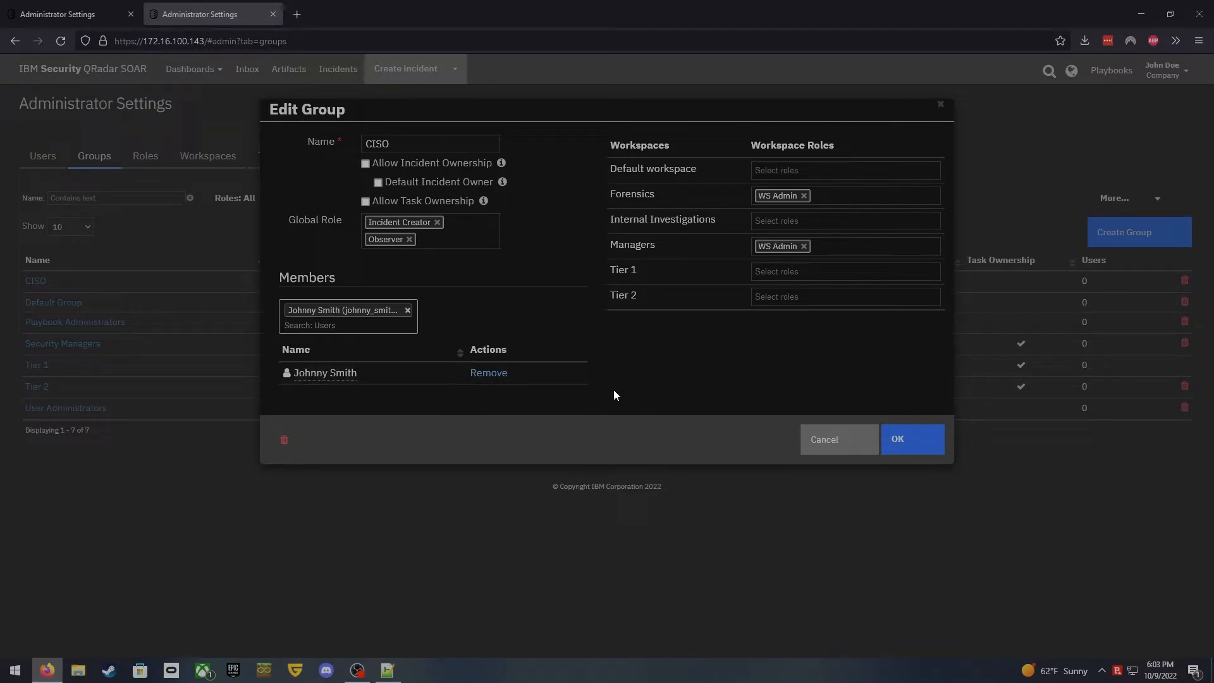
left_click(907, 451)
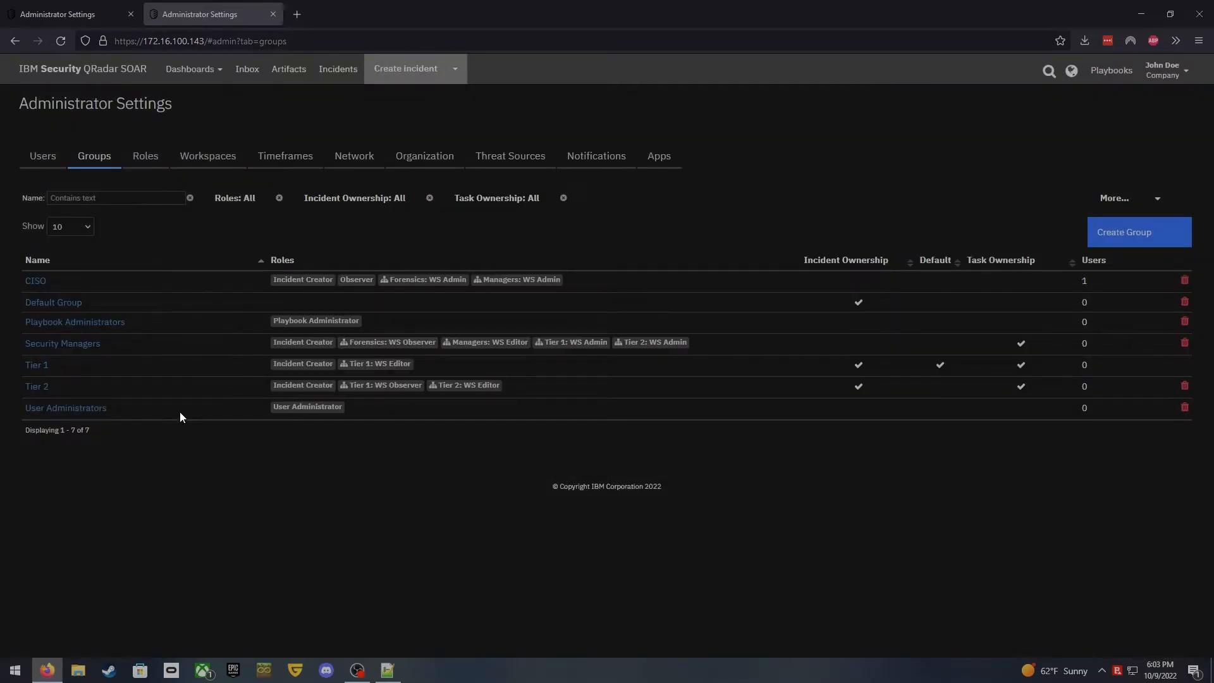
- Add the second, third and fourth users in the alphabetical user list as members of the Tier 1 group and save it
left_click(36, 367)
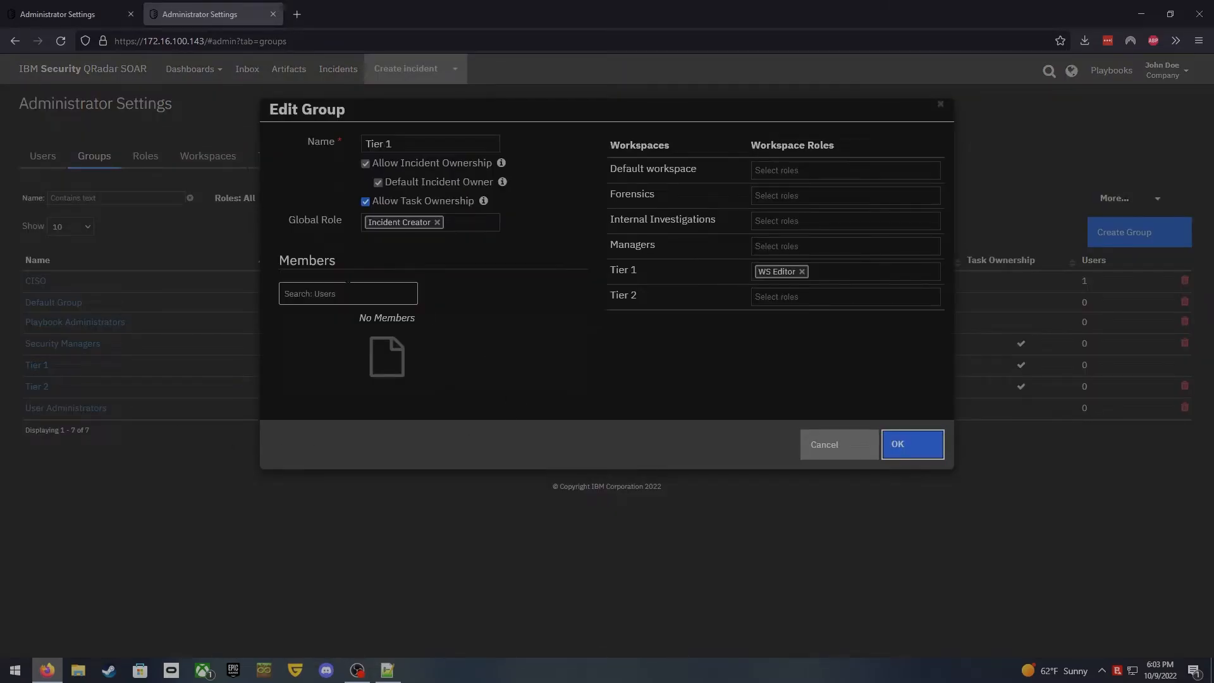
left_click(336, 291)
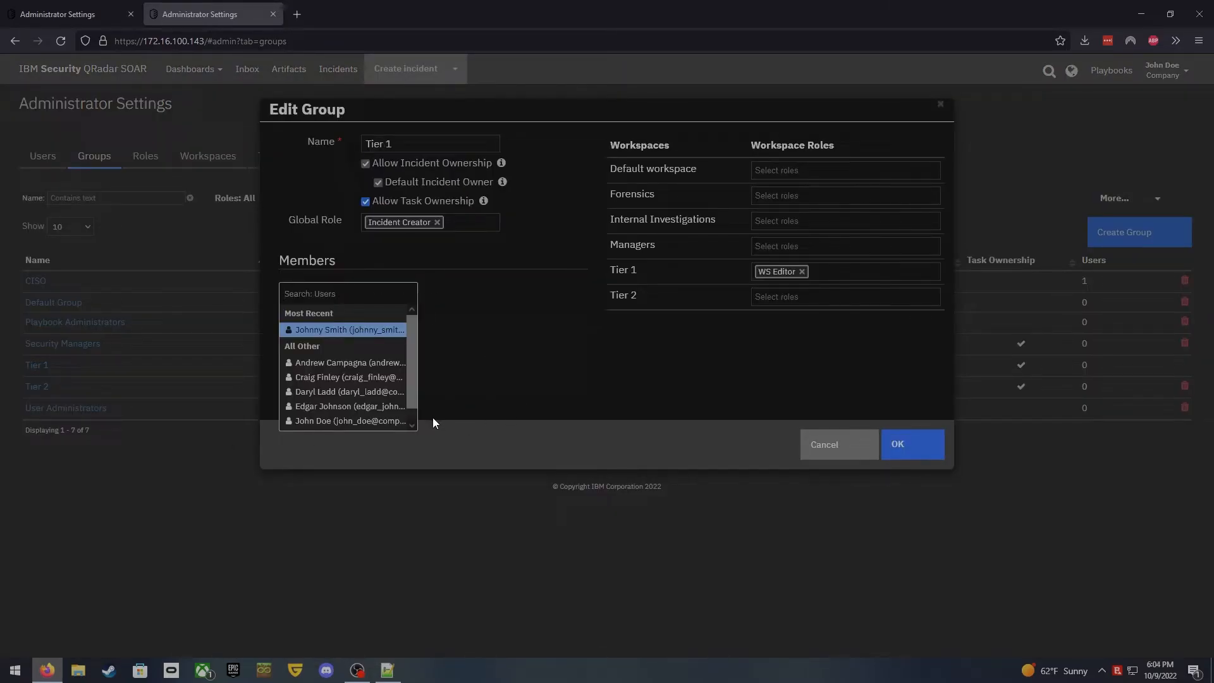
left_click(326, 406)
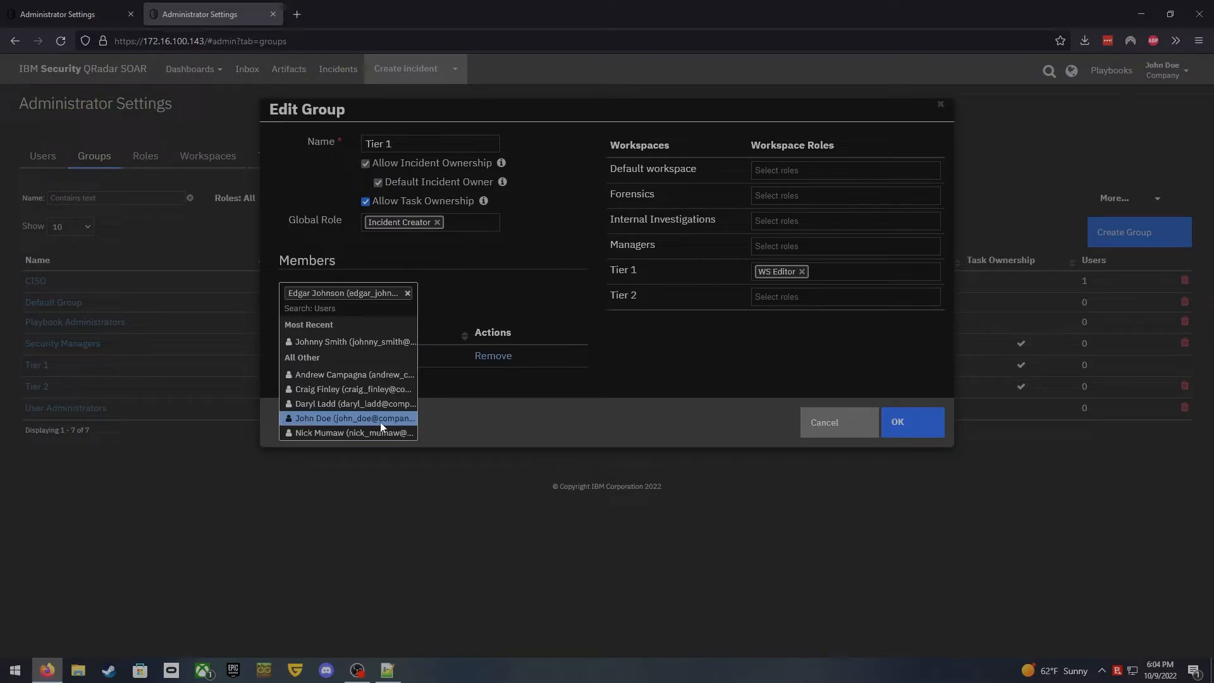
left_click(324, 390)
left_click(320, 405)
left_click(697, 408)
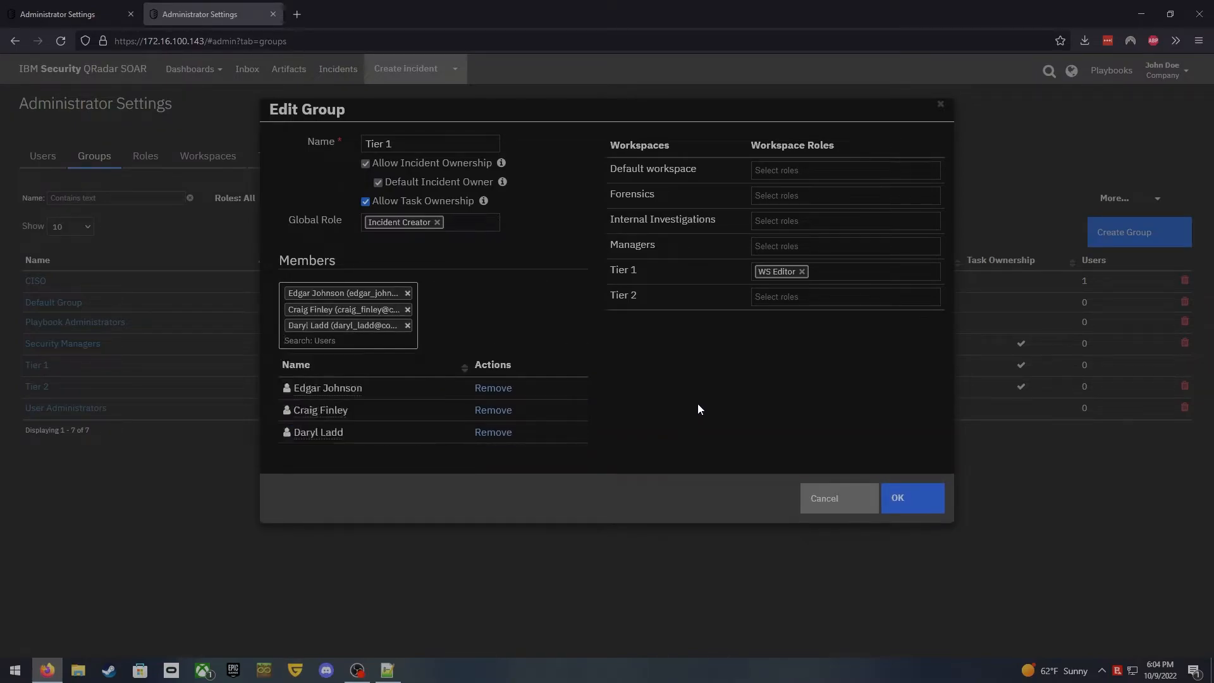
left_click(914, 513)
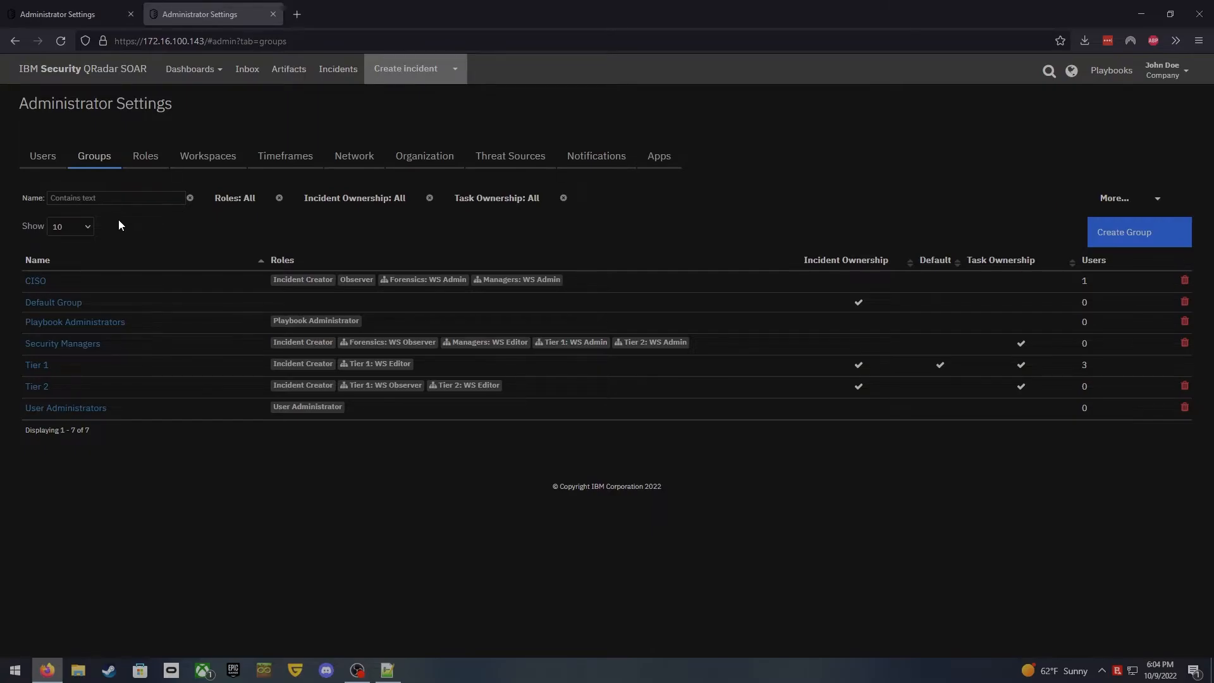
- Assign the last user in the user list to the Tier 2 group from the user's details and save
left_click(48, 166)
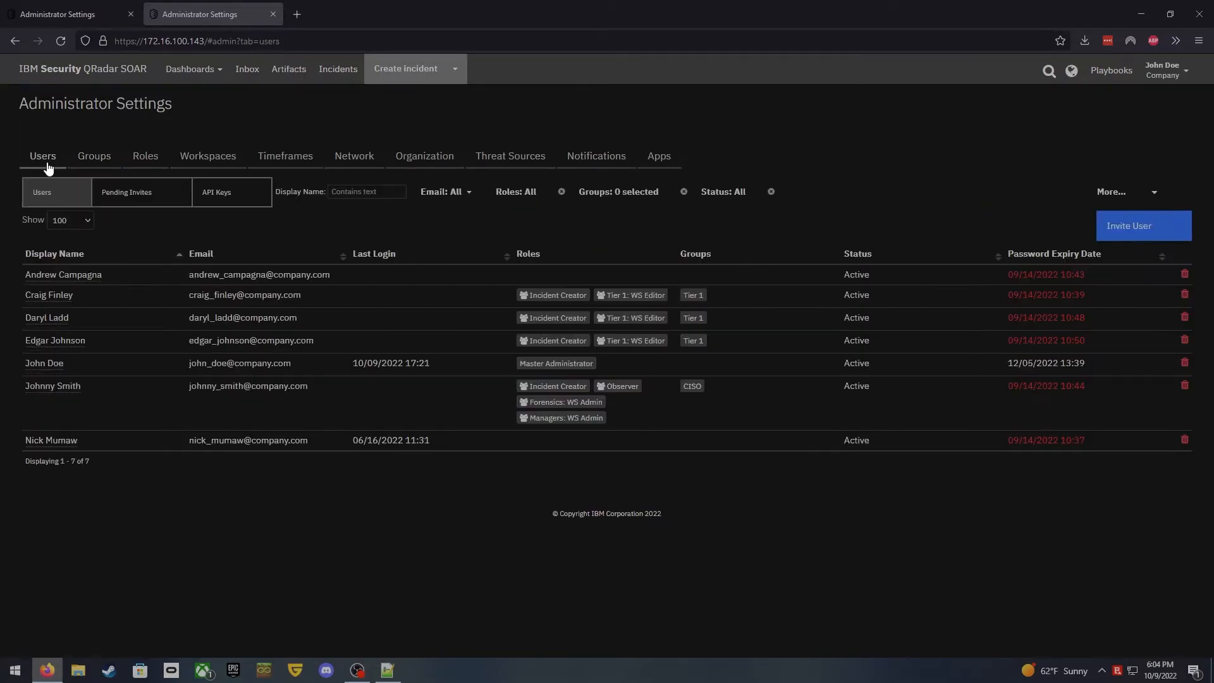
left_click(114, 443)
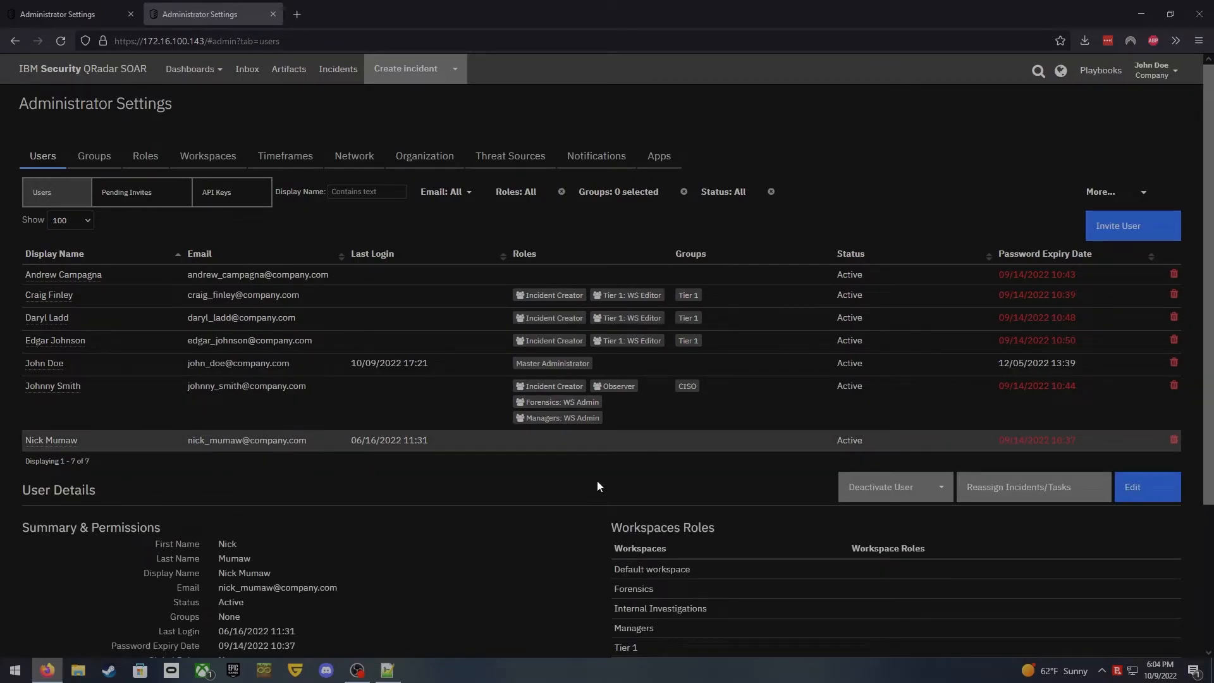
scroll(692, 507, "down", 2)
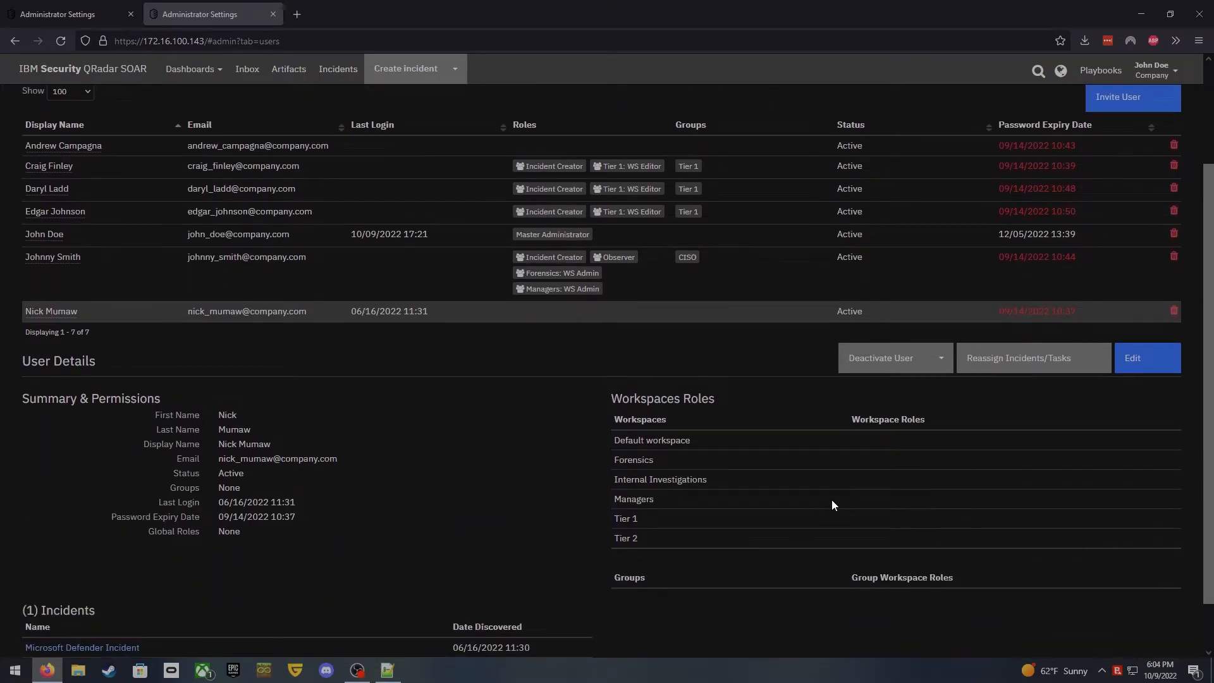
left_click(1152, 367)
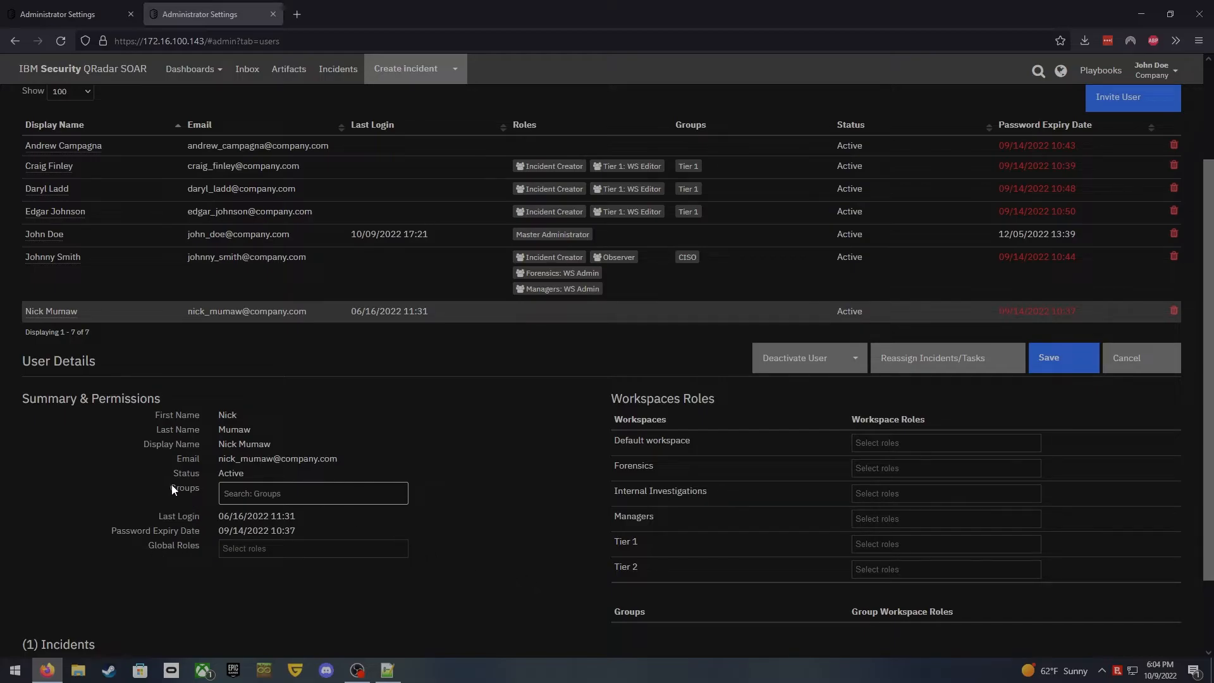
left_click(296, 493)
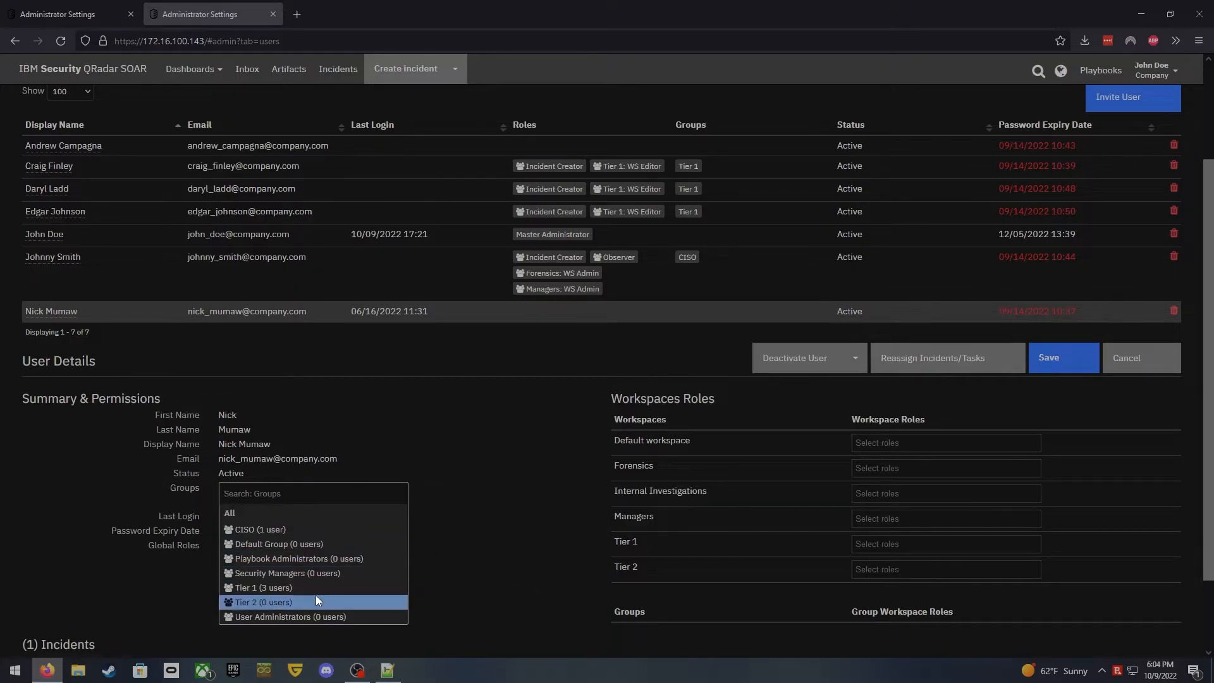
scroll(316, 595, "down", 1)
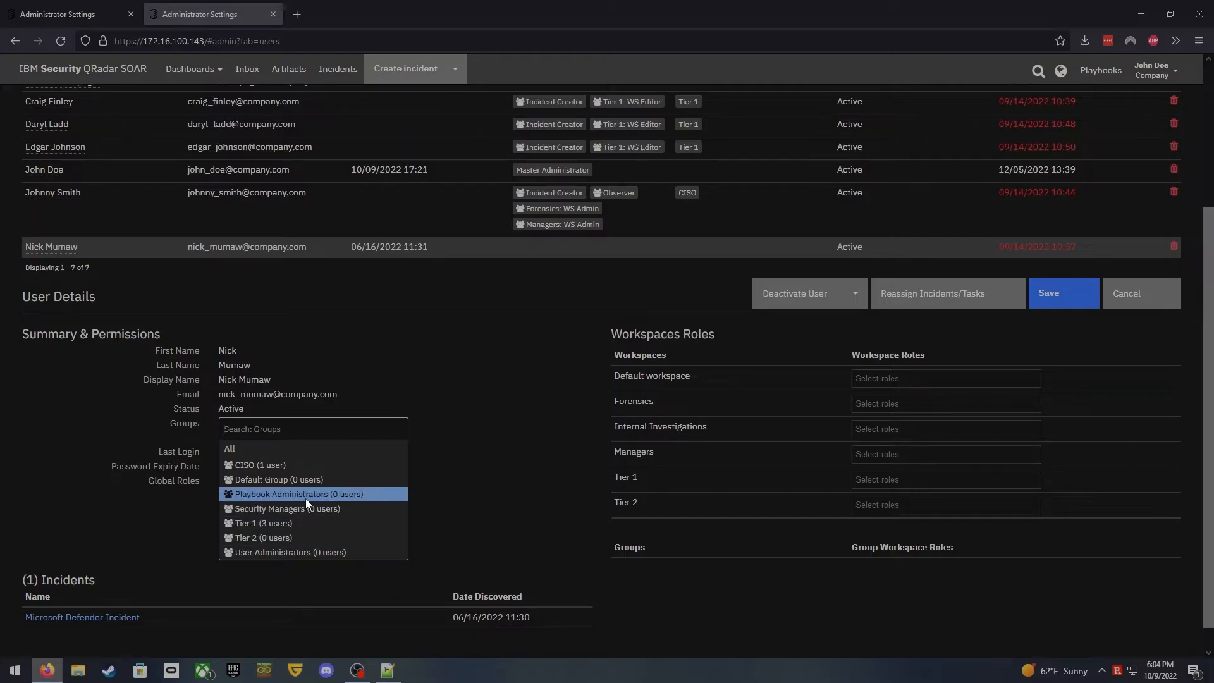
left_click(259, 538)
left_click(514, 452)
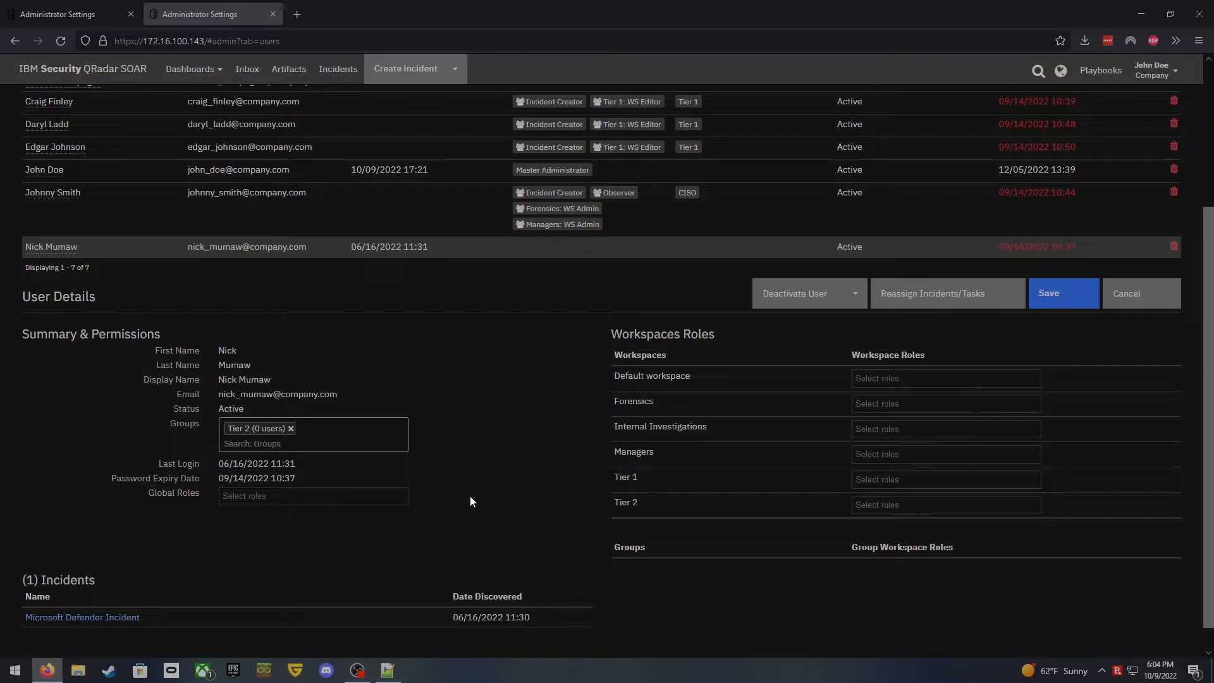
left_click(271, 497)
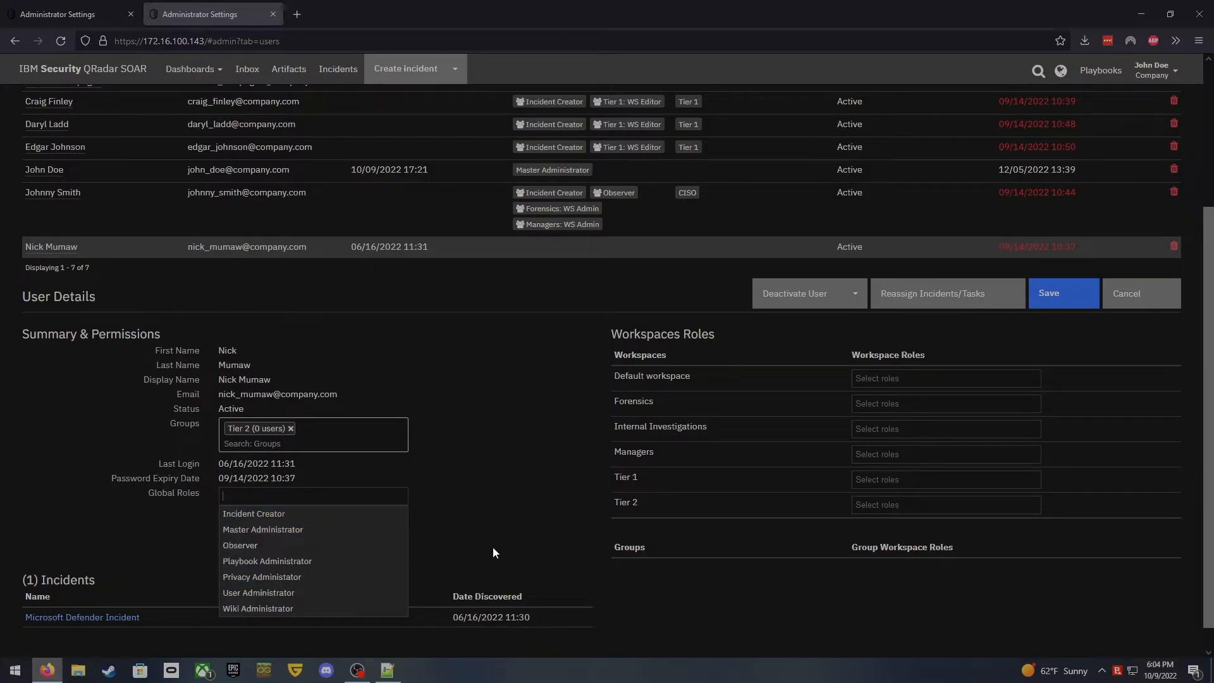
left_click(506, 531)
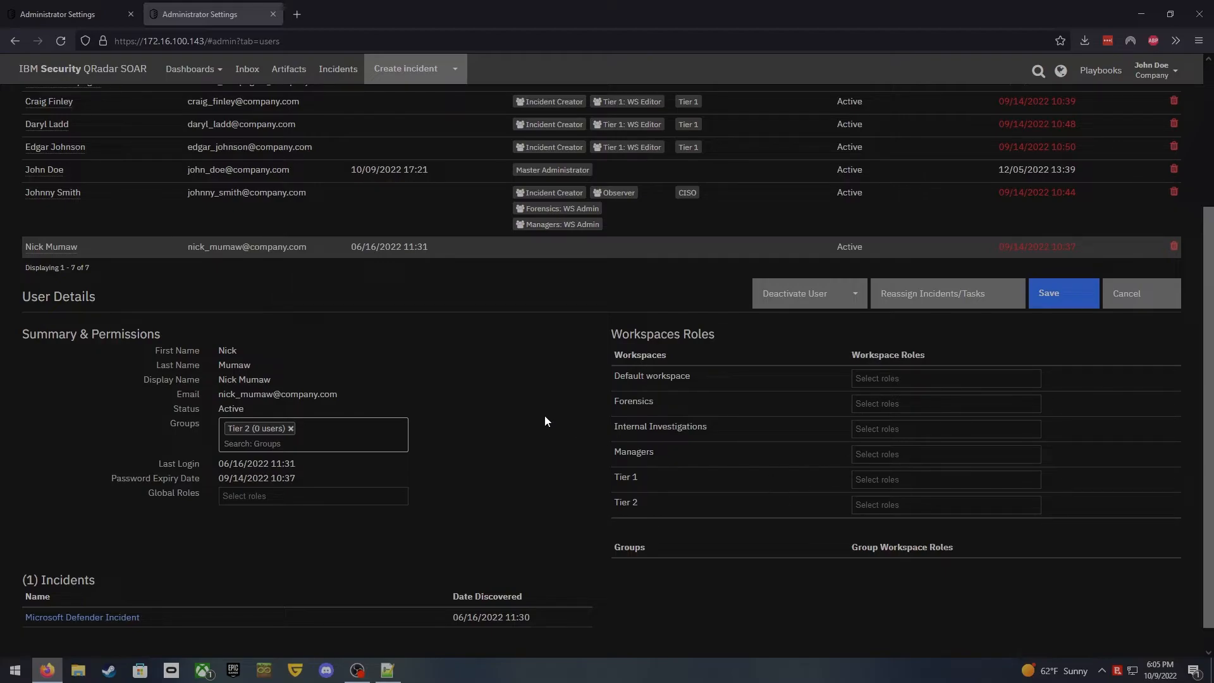
left_click(1075, 305)
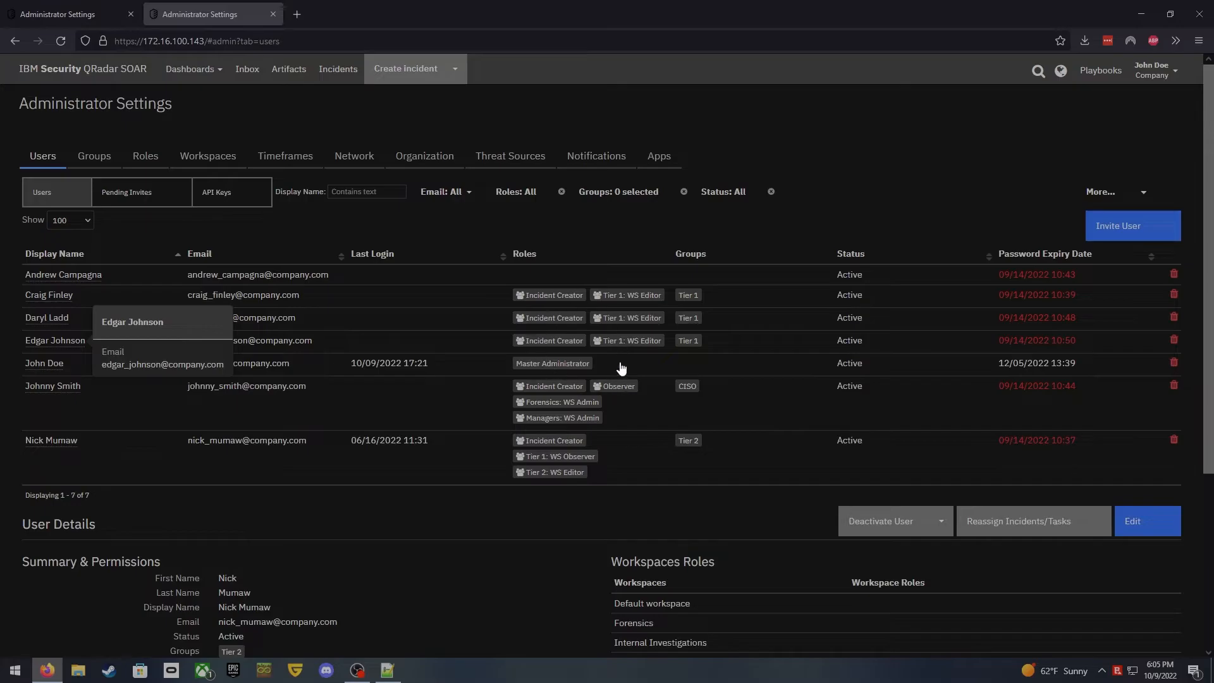
scroll(601, 397, "down", 2)
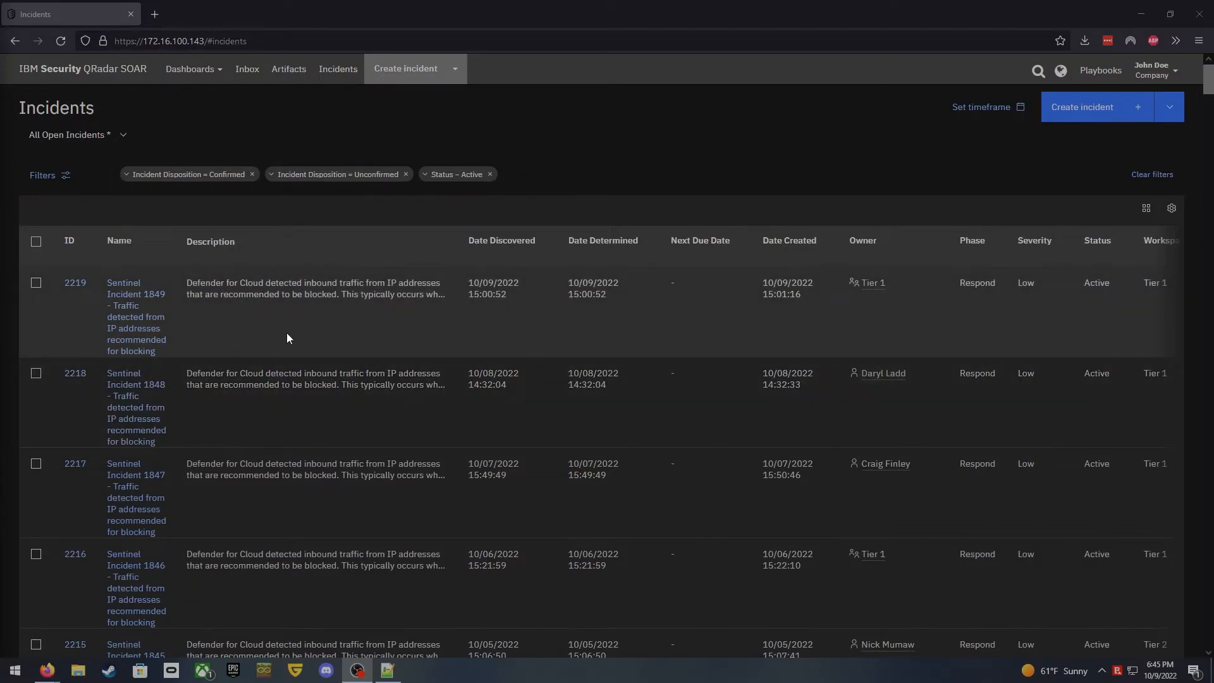
- Look through the open incidents list, comparing the owner and workspace of each incident
scroll(287, 335, "down", 8)
scroll(293, 326, "down", 15)
scroll(295, 324, "down", 15)
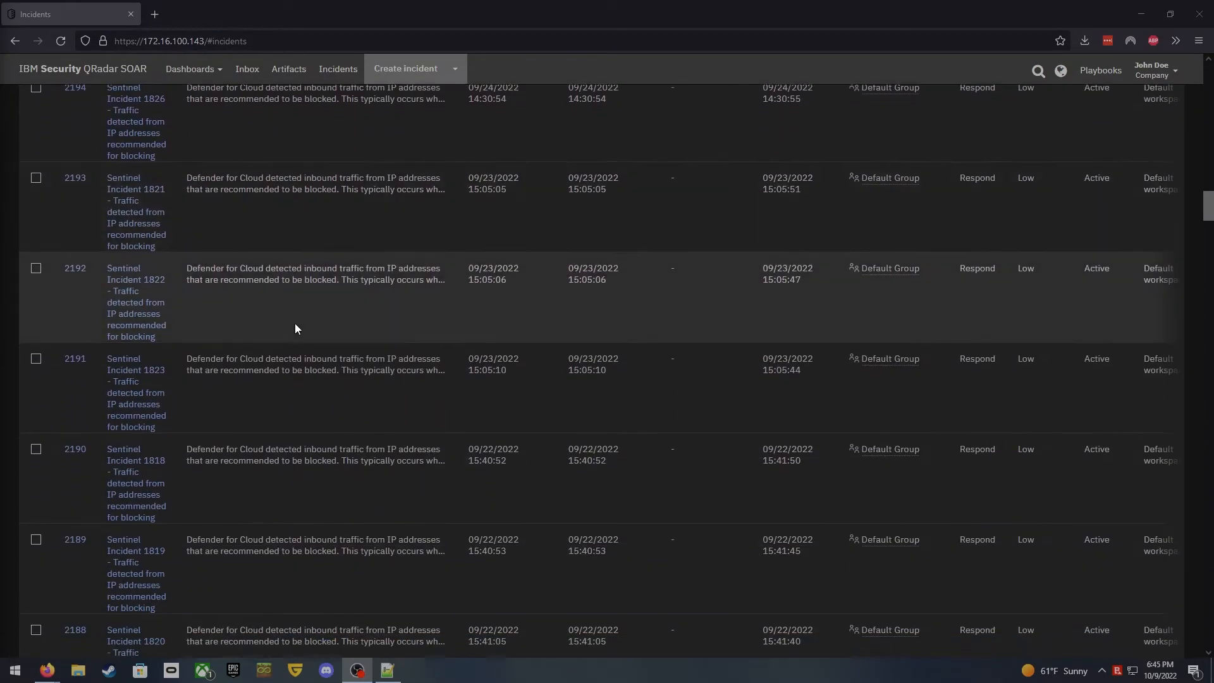
scroll(294, 324, "down", 7)
scroll(299, 316, "up", 20)
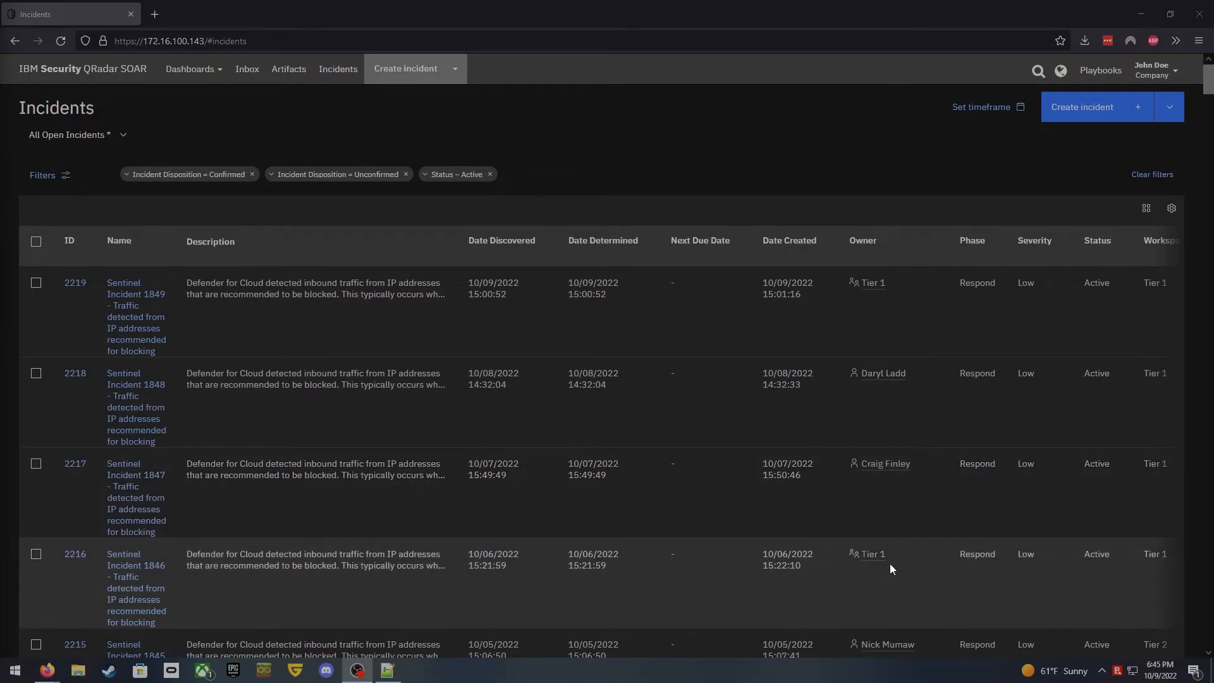
scroll(896, 487, "down", 3)
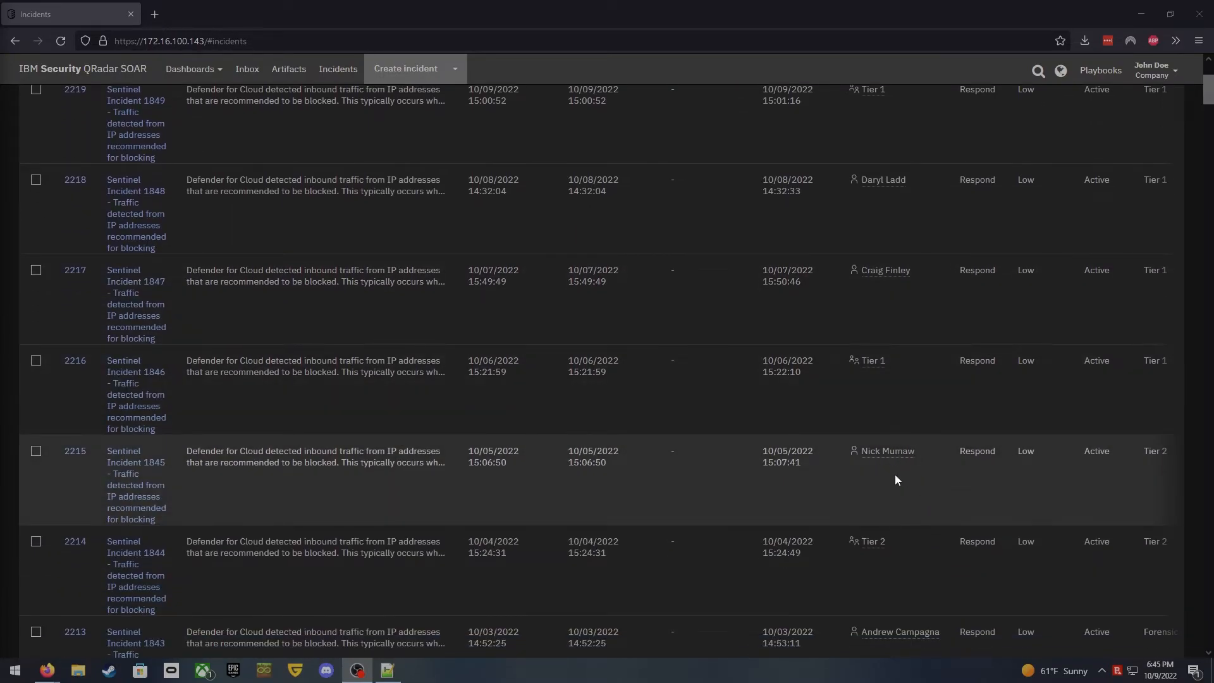
scroll(894, 471, "down", 2)
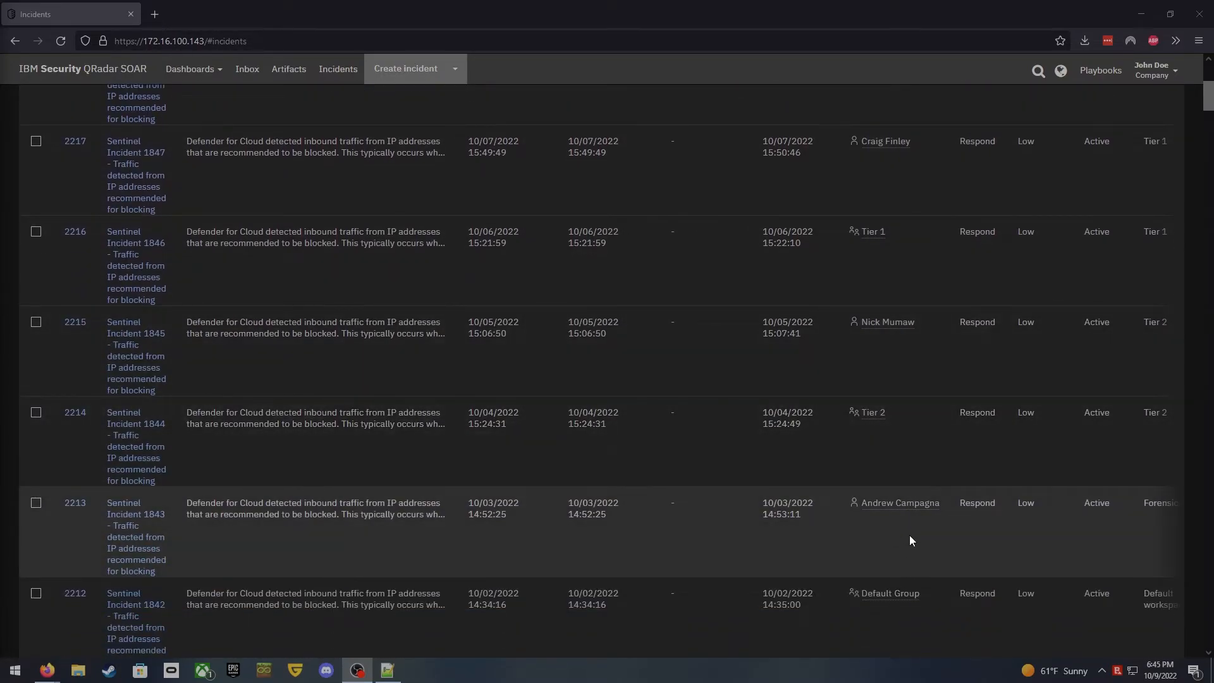
scroll(909, 534, "down", 2)
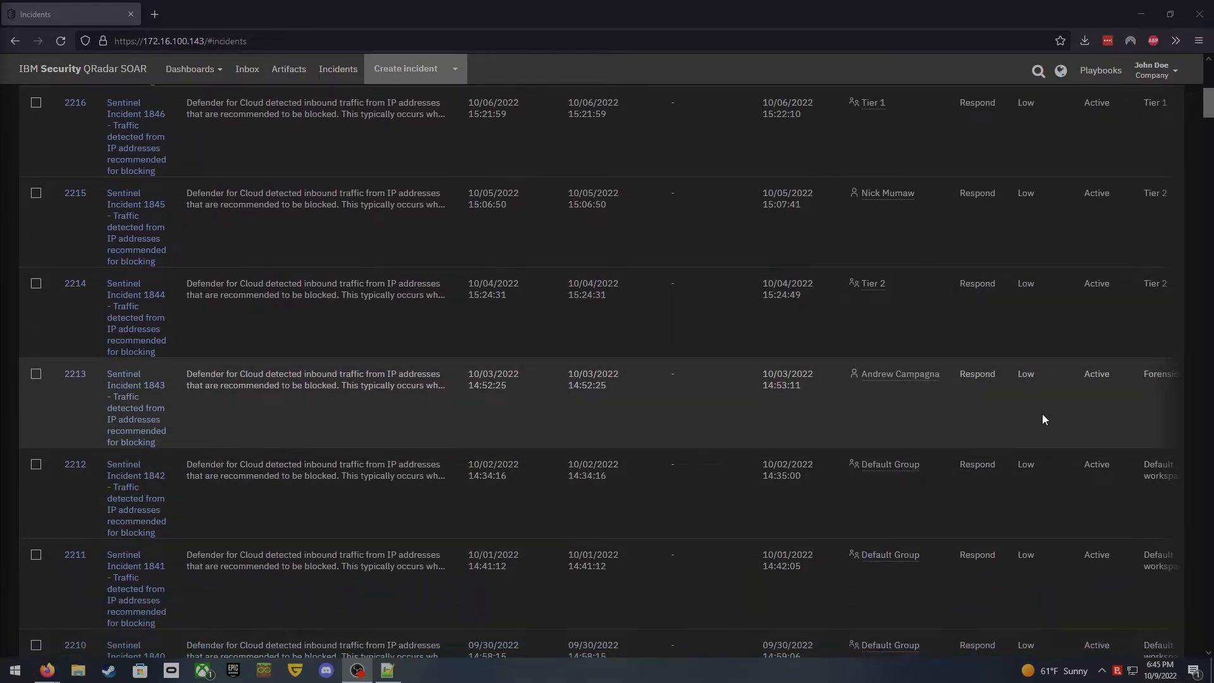
scroll(1154, 381, "up", 7)
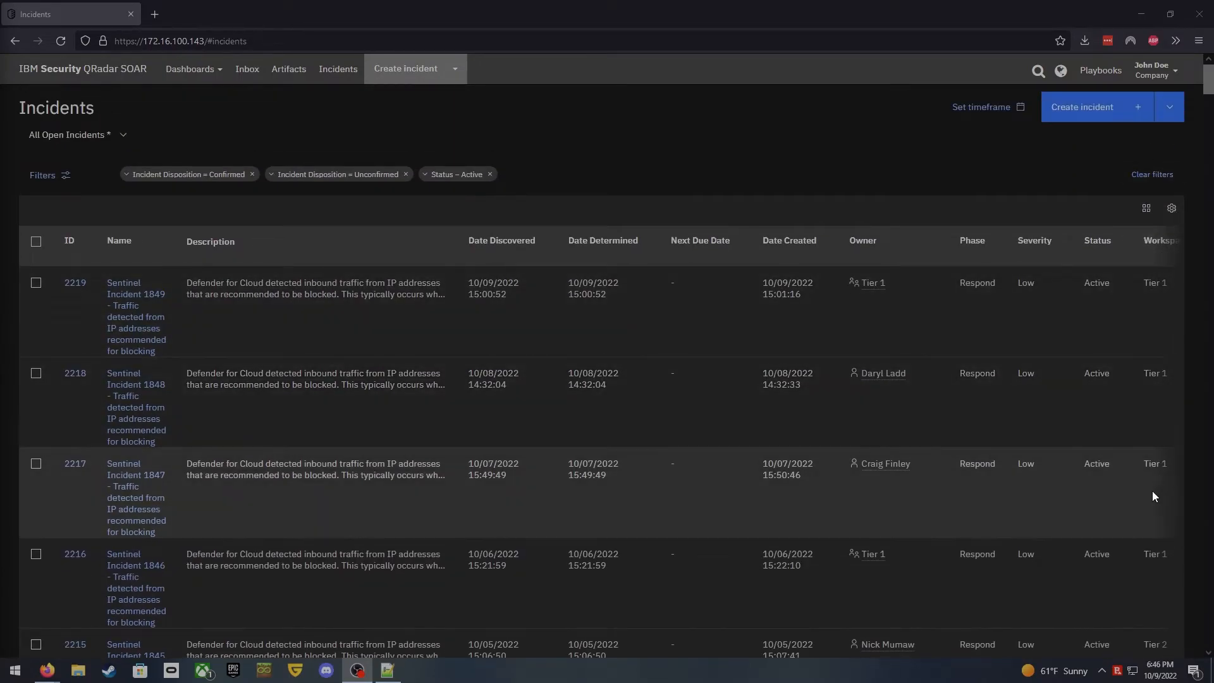
scroll(1155, 510, "down", 1)
scroll(1159, 494, "down", 3)
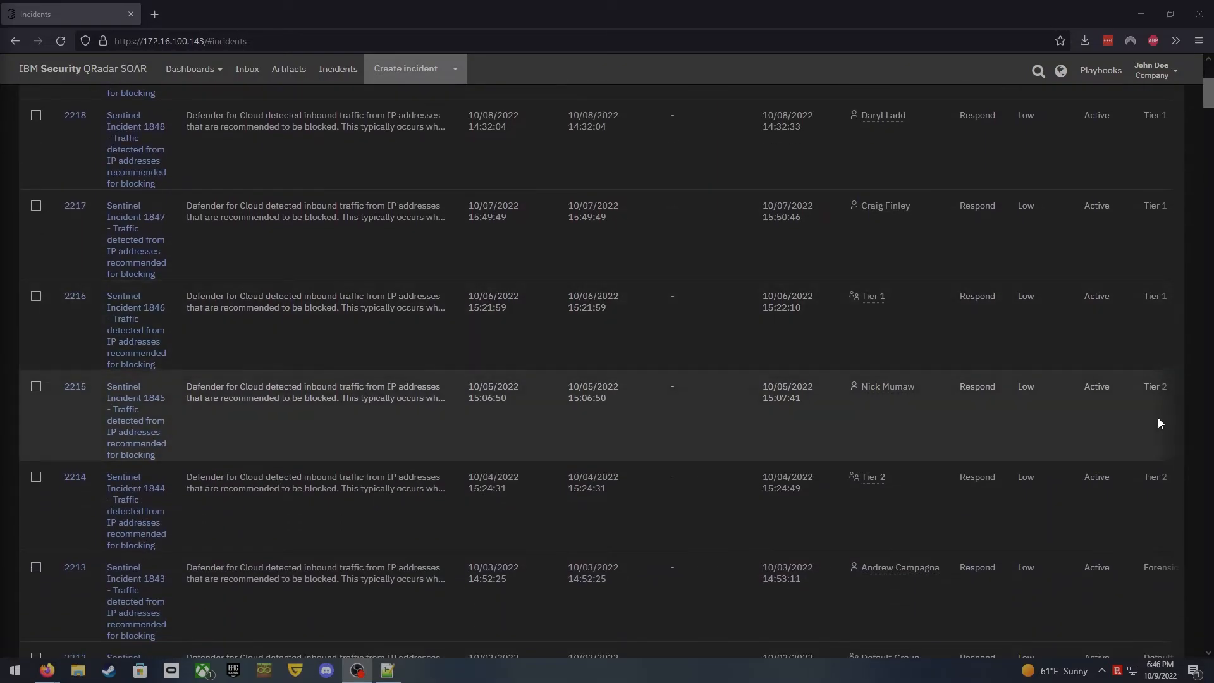
scroll(1159, 506, "down", 1)
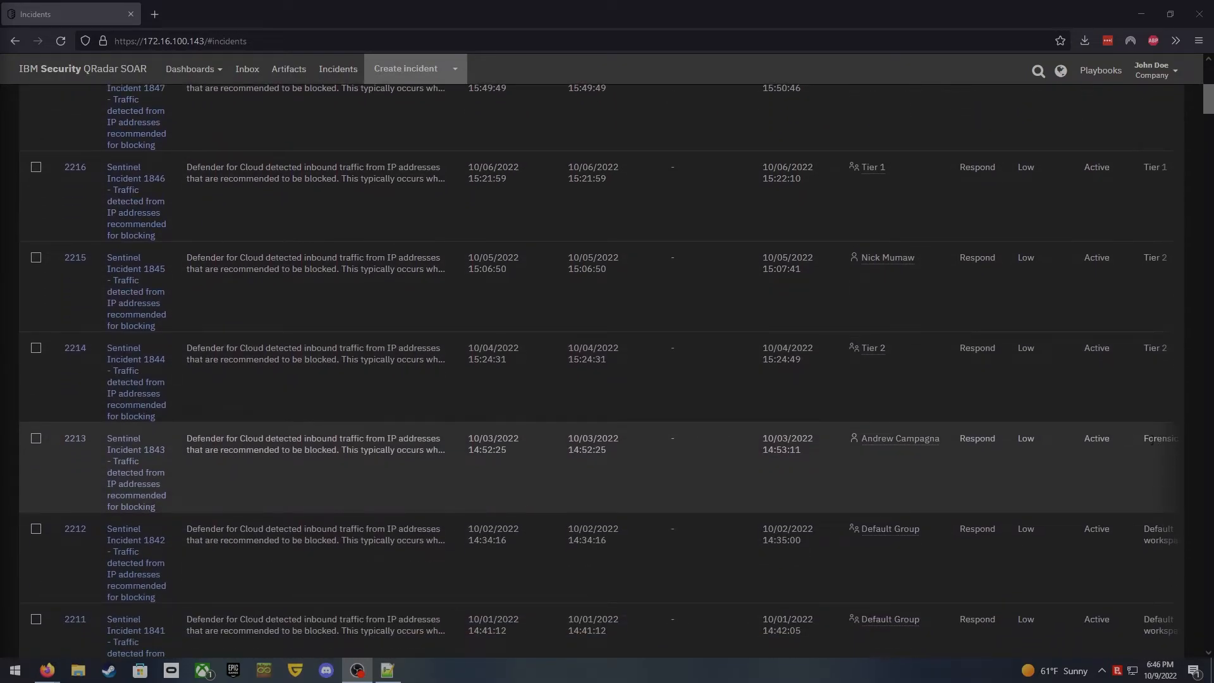
scroll(726, 302, "up", 5)
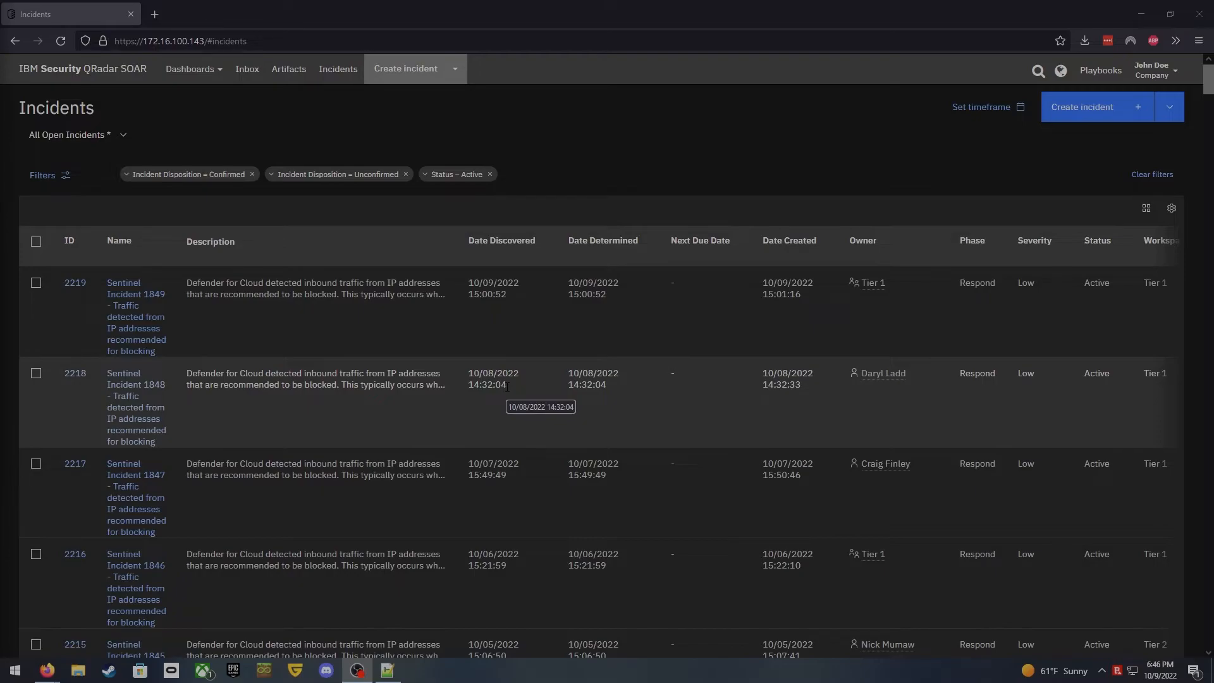
- Open the CISO group's settings from the groups list in the administrator settings
left_click(1160, 70)
left_click(1100, 99)
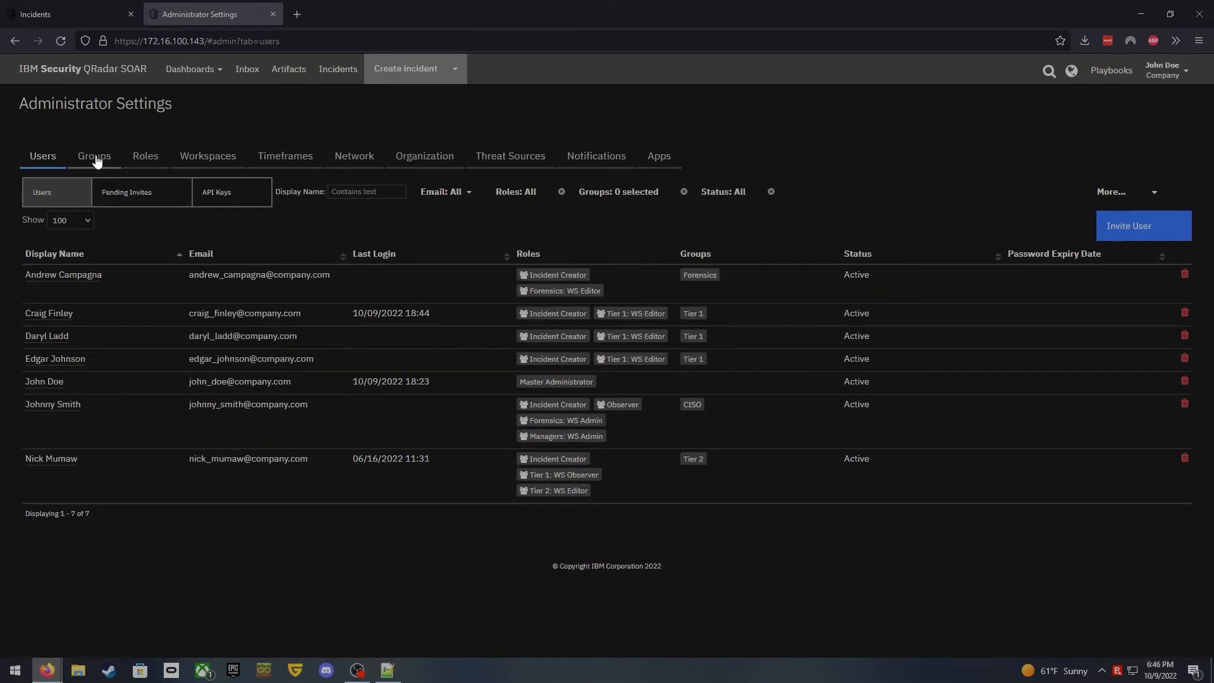
left_click(95, 157)
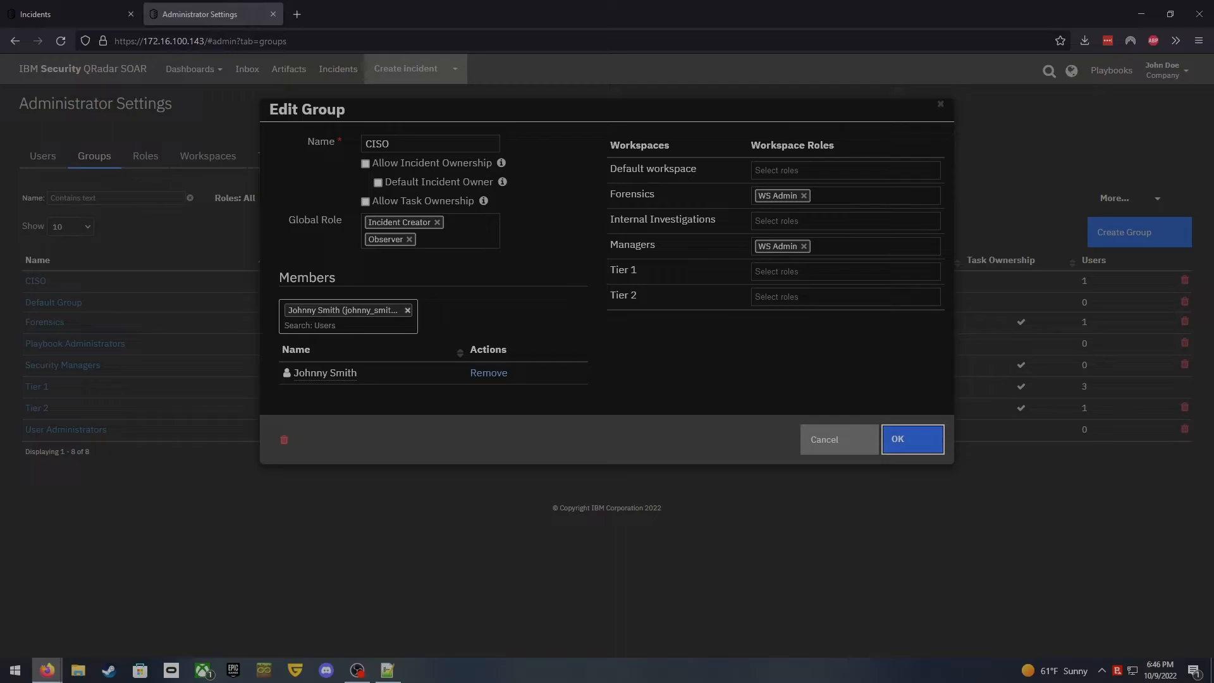
- Check the CISO group's workspace roles and bring up the browser session signed in as its member
left_click(828, 196)
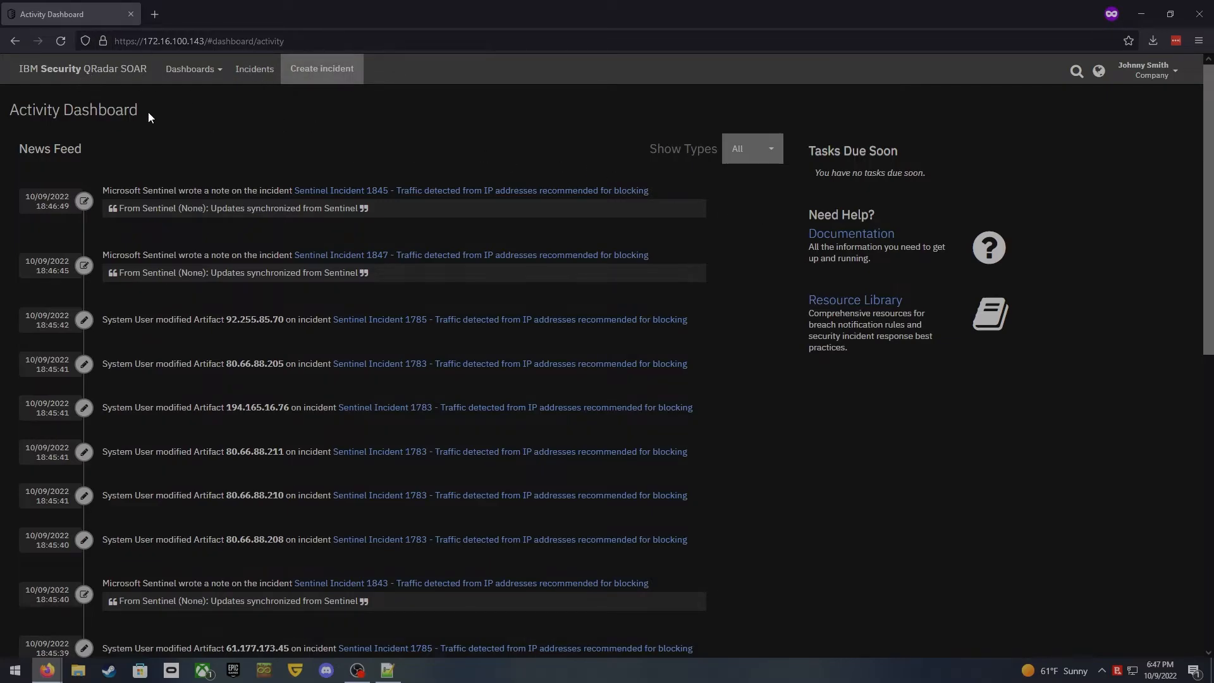
left_click_drag(389, 21, 228, 146)
left_click_drag(398, 249, 1175, 242)
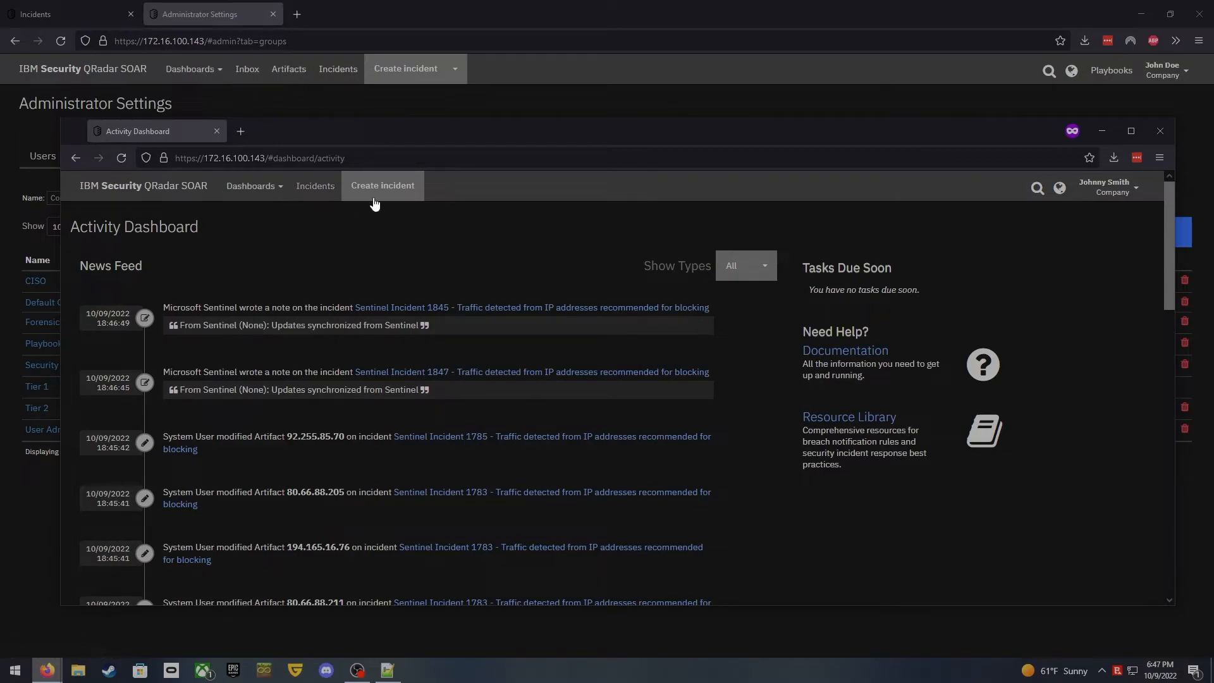
double_click(454, 134)
- Examine the open incidents visible to the CISO member and compare them with the CISO roles in the administrator's groups list
left_click(254, 69)
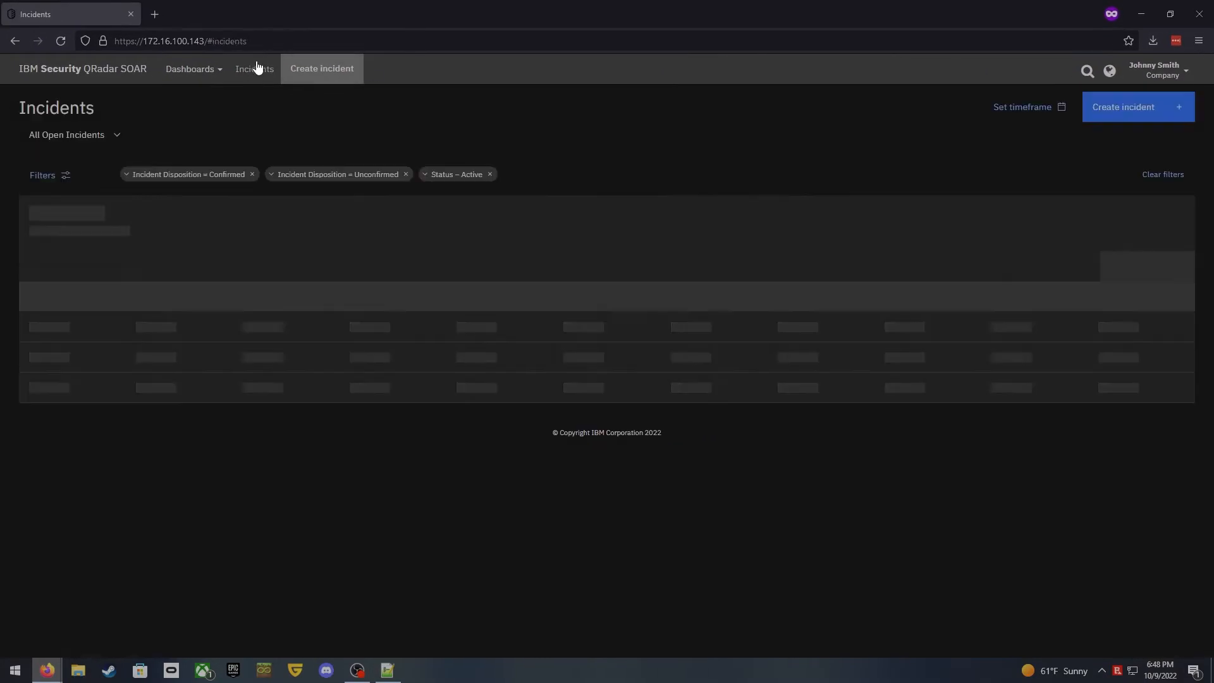
scroll(559, 456, "down", 3)
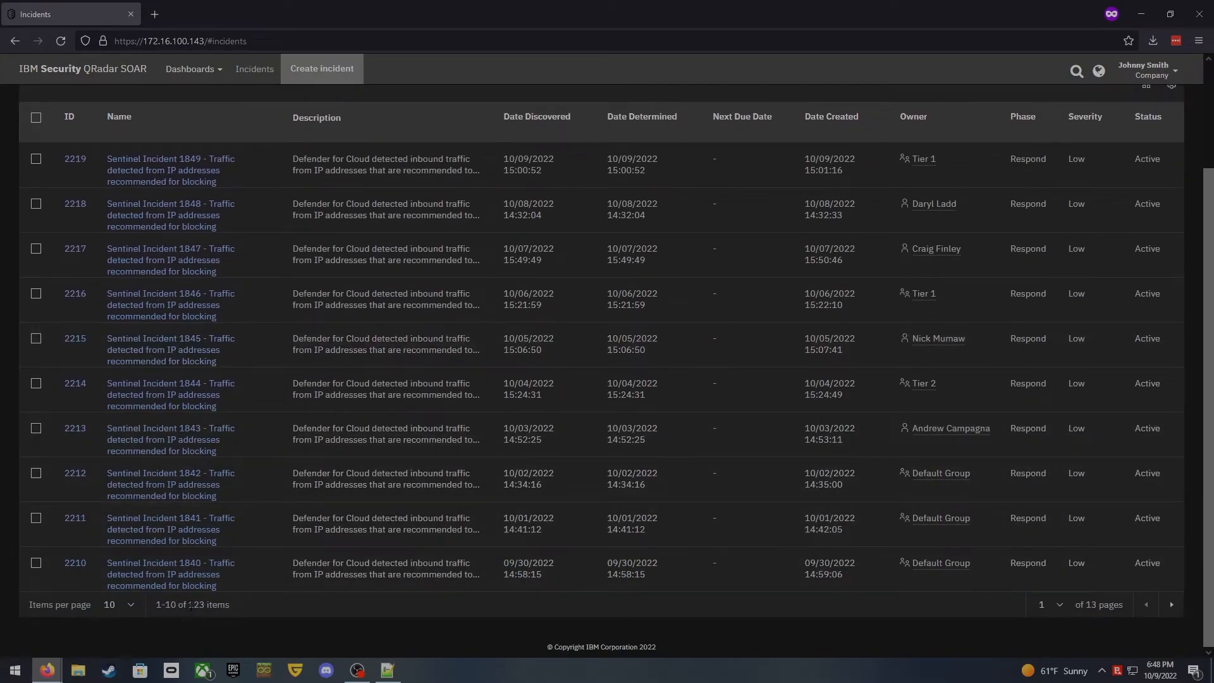
left_click_drag(188, 605, 237, 608)
left_click(237, 608)
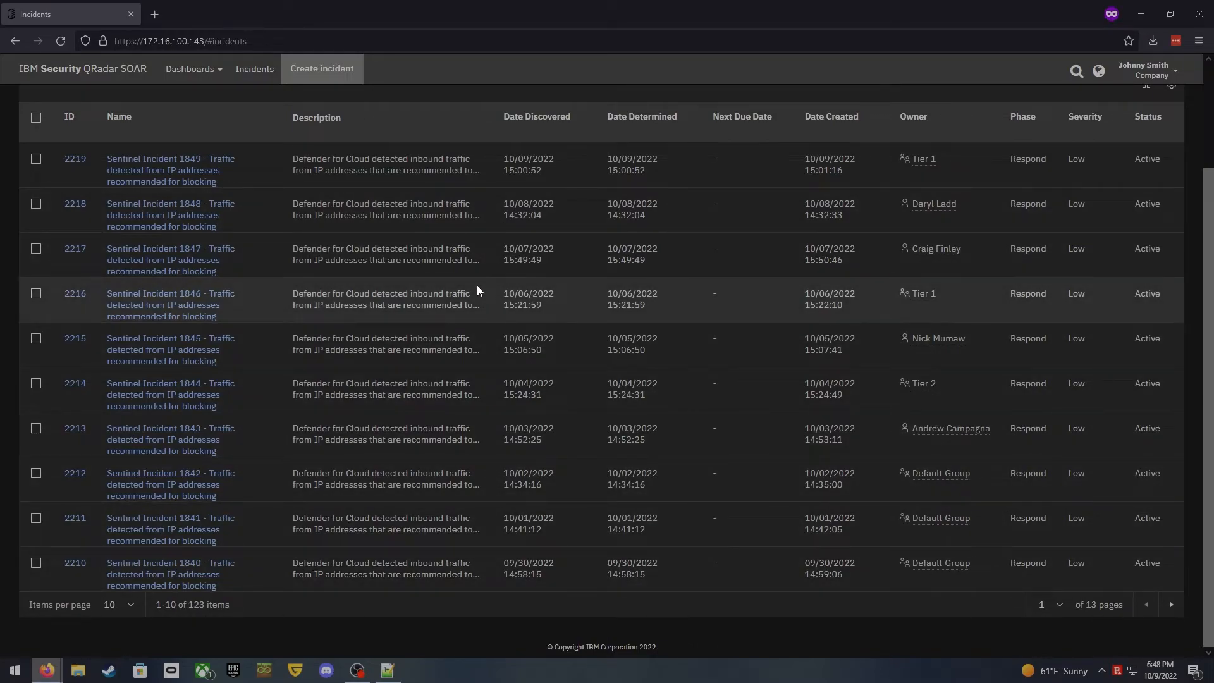
left_click_drag(883, 13, 808, 486)
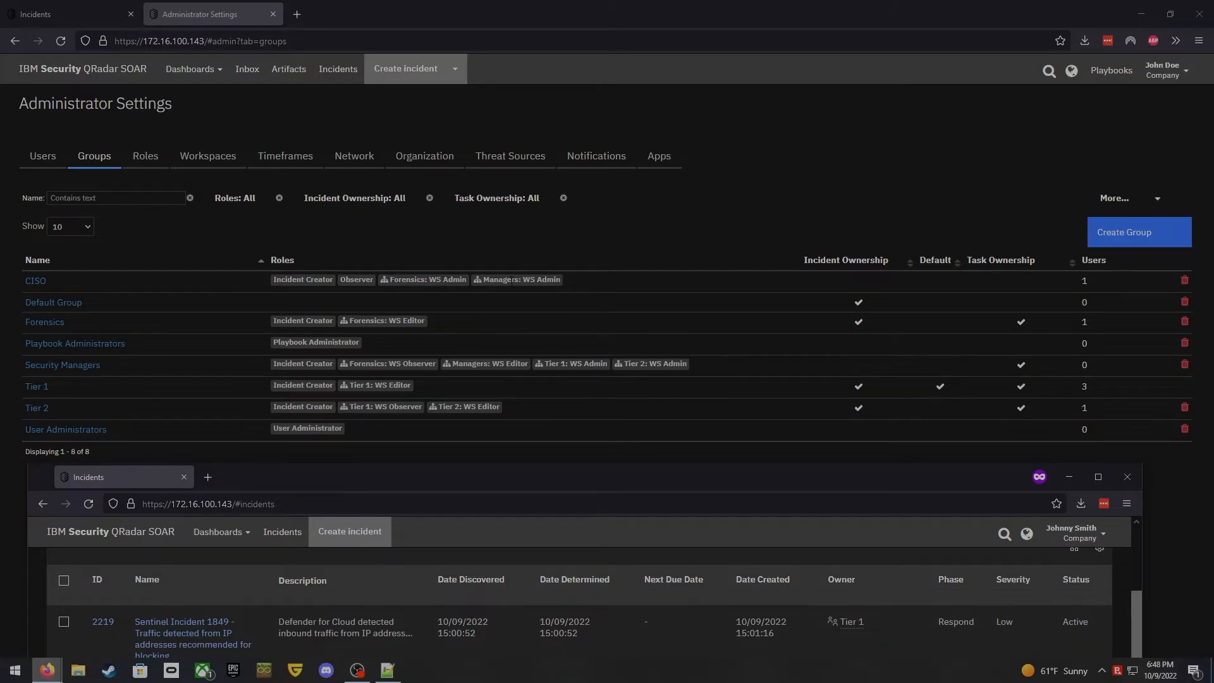
left_click_drag(679, 486, 701, 349)
double_click(701, 349)
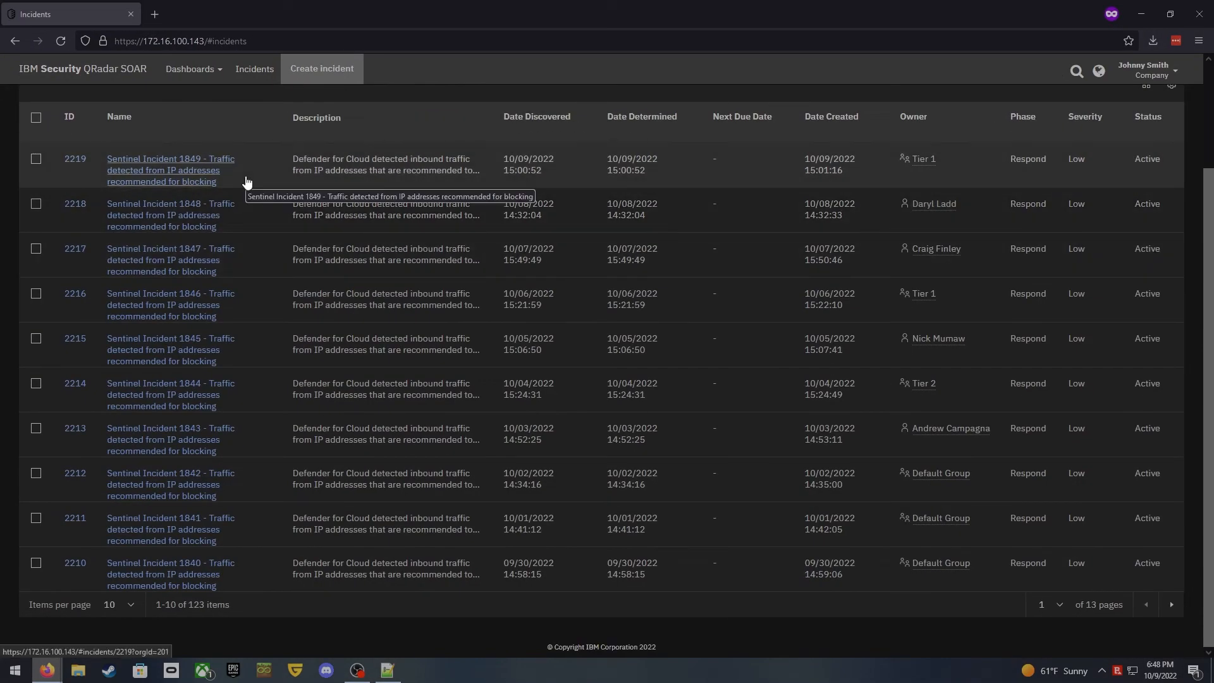
- As the CISO member, check which edit options Sentinel Incident 1849 offers in its incident details and its personal data exposure task
left_click(247, 182)
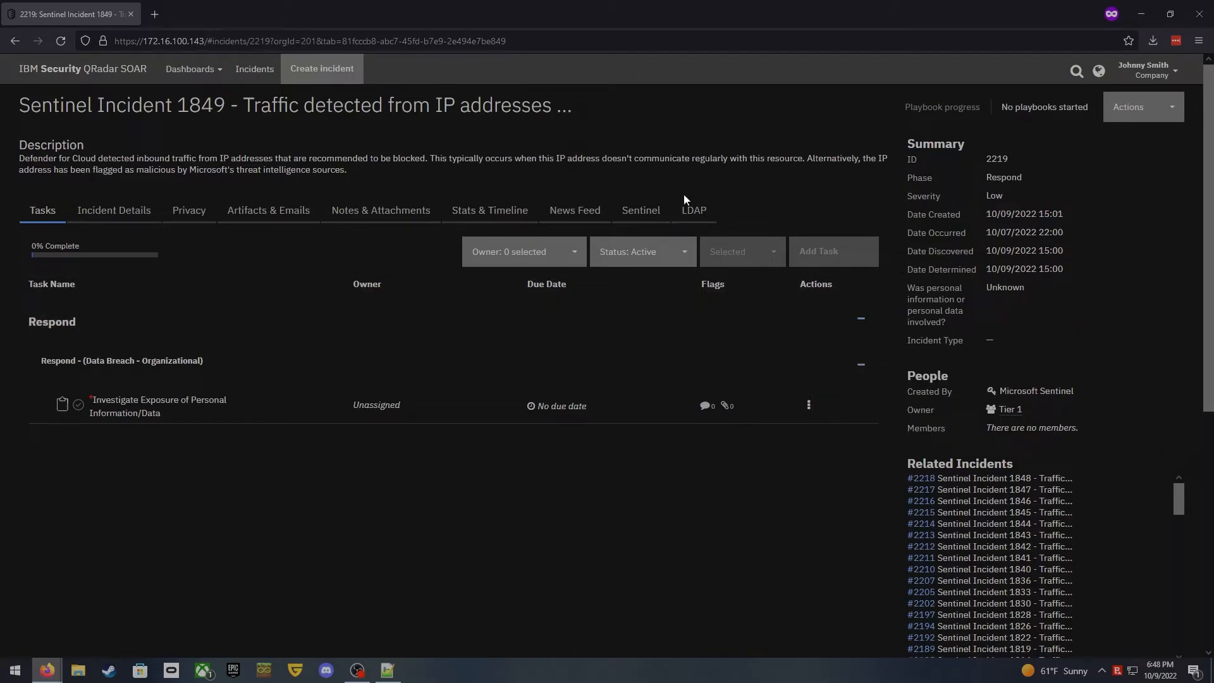
left_click(110, 212)
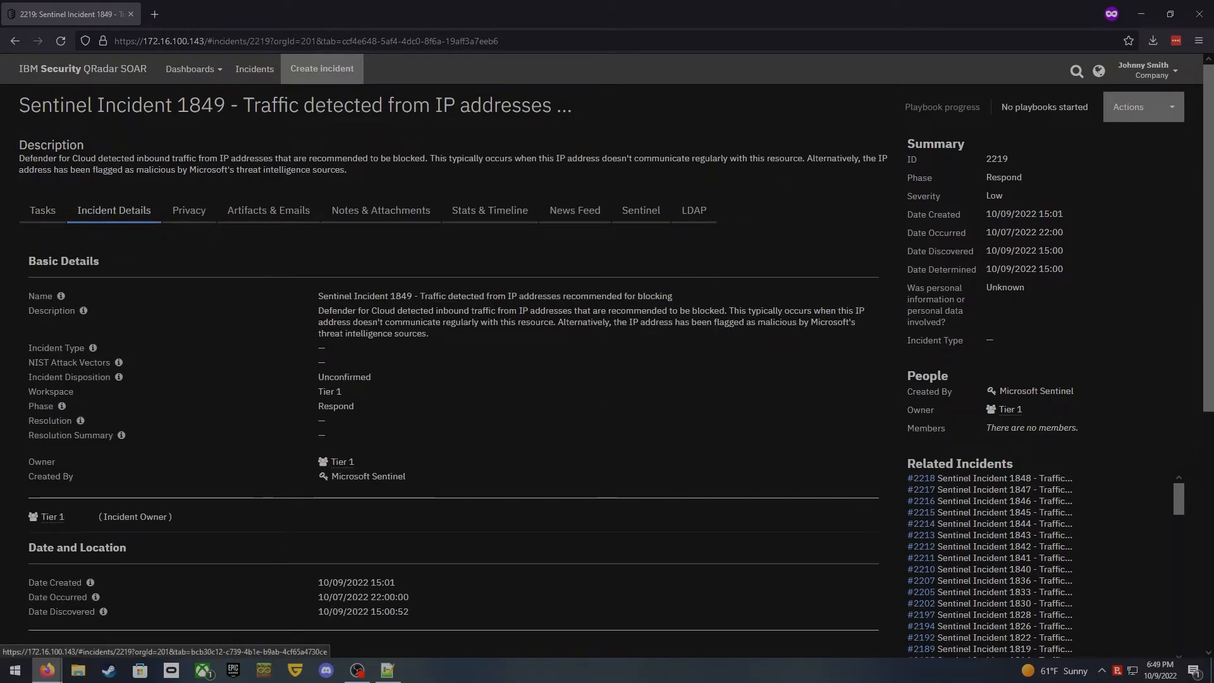
scroll(563, 371, "down", 6)
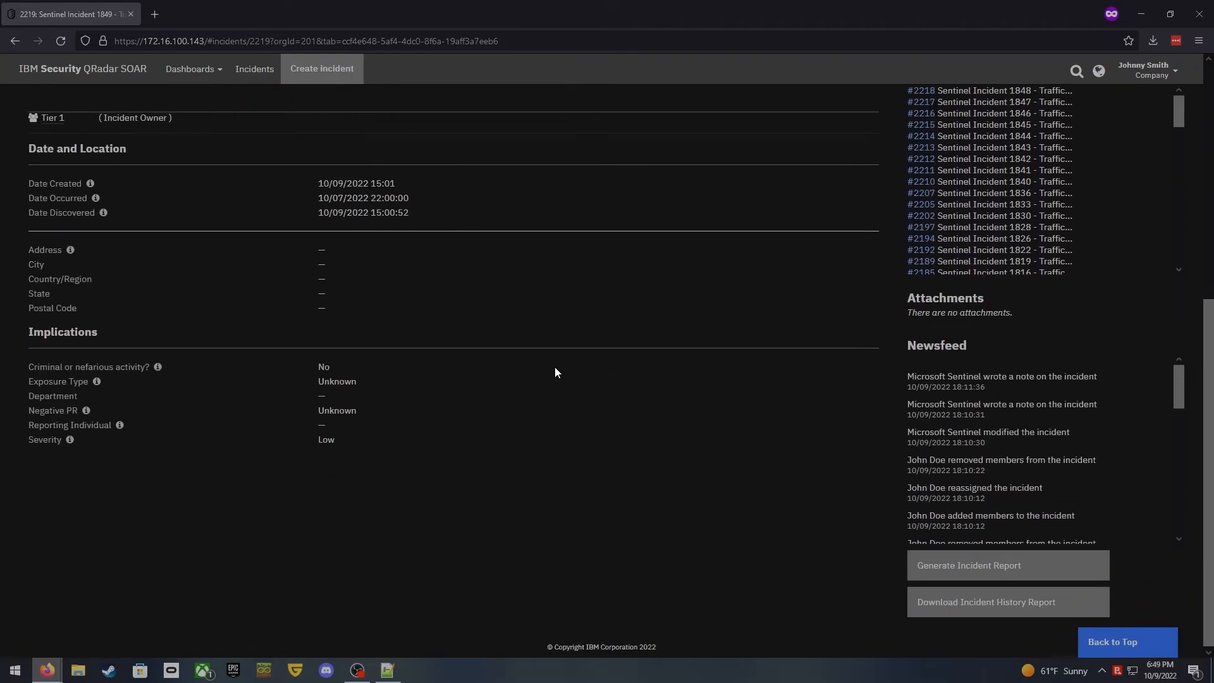
scroll(554, 367, "up", 7)
left_click(40, 210)
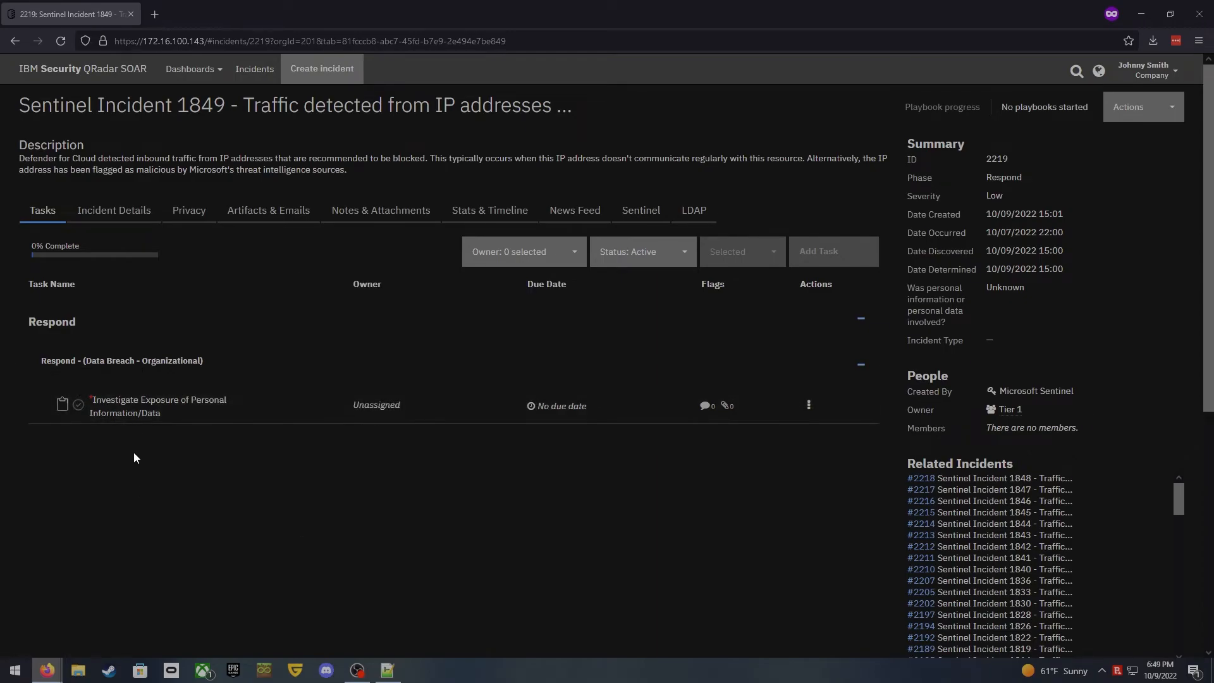
left_click(141, 408)
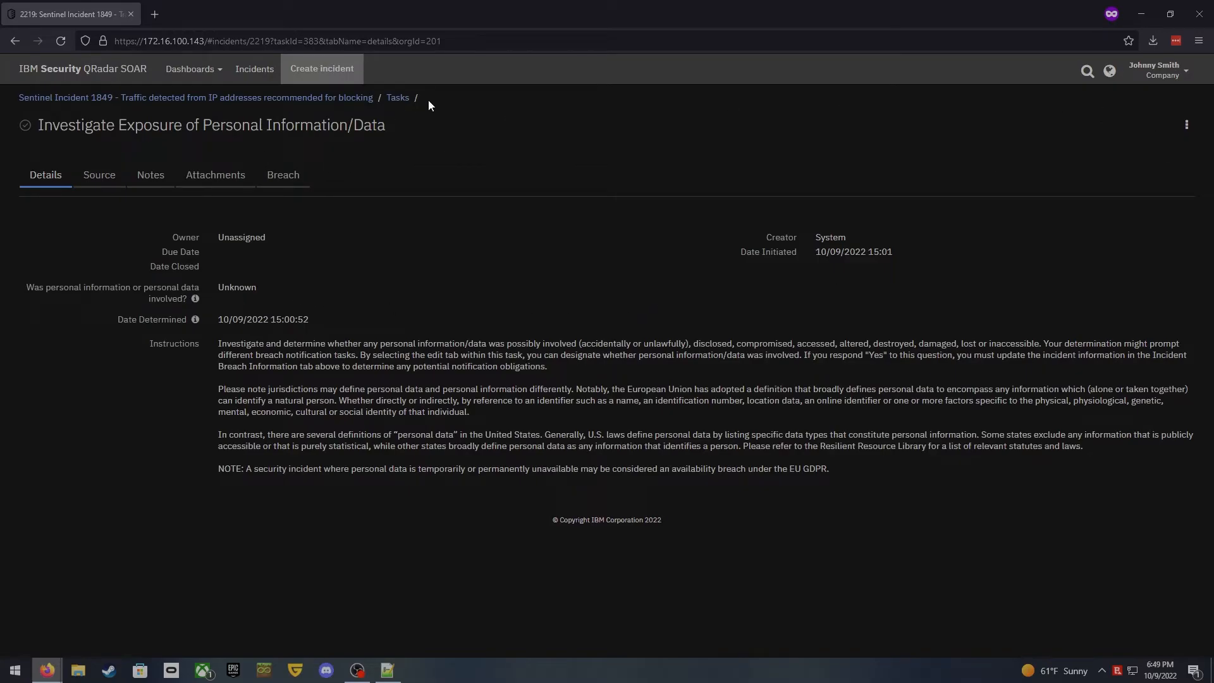
left_click(280, 98)
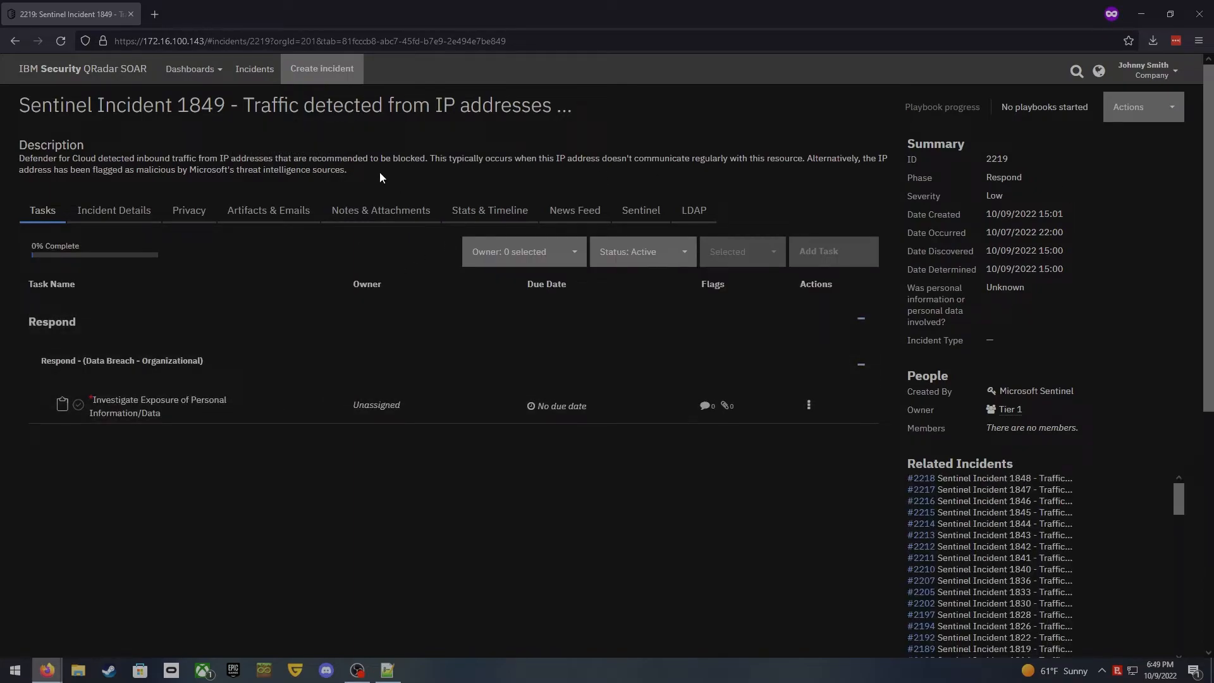
- Open Sentinel Incident 1843 from the incidents list and check the edit options in its task and incident details
left_click(231, 76)
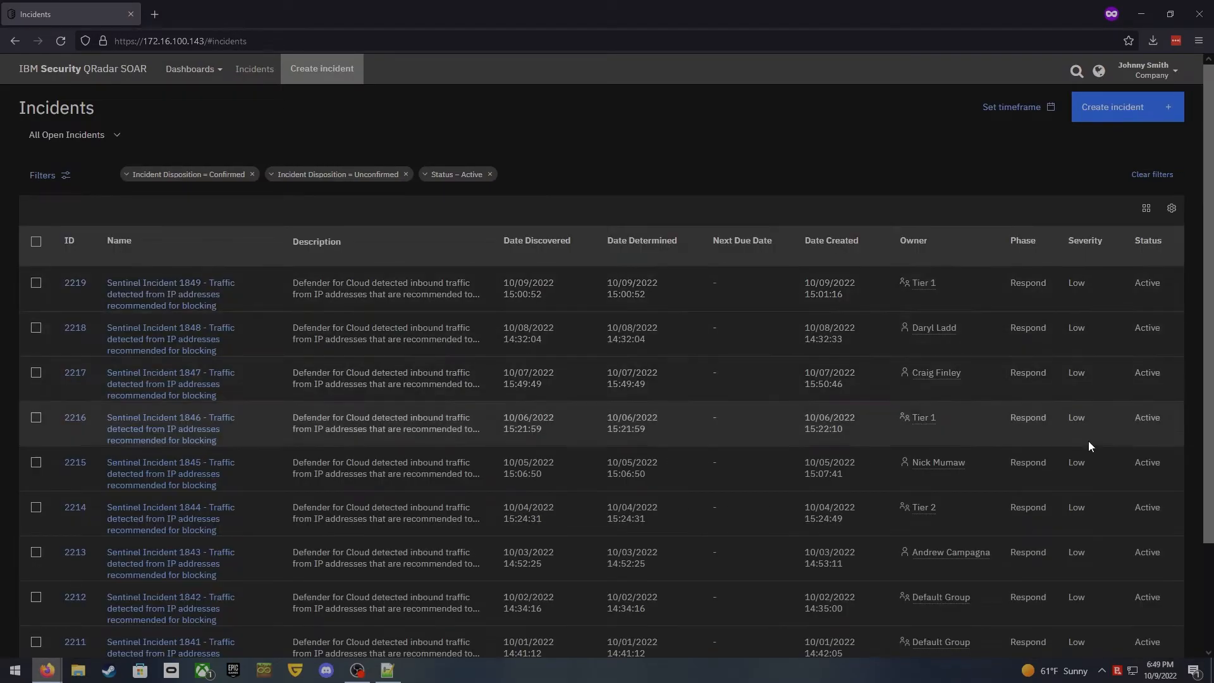
left_click(170, 565)
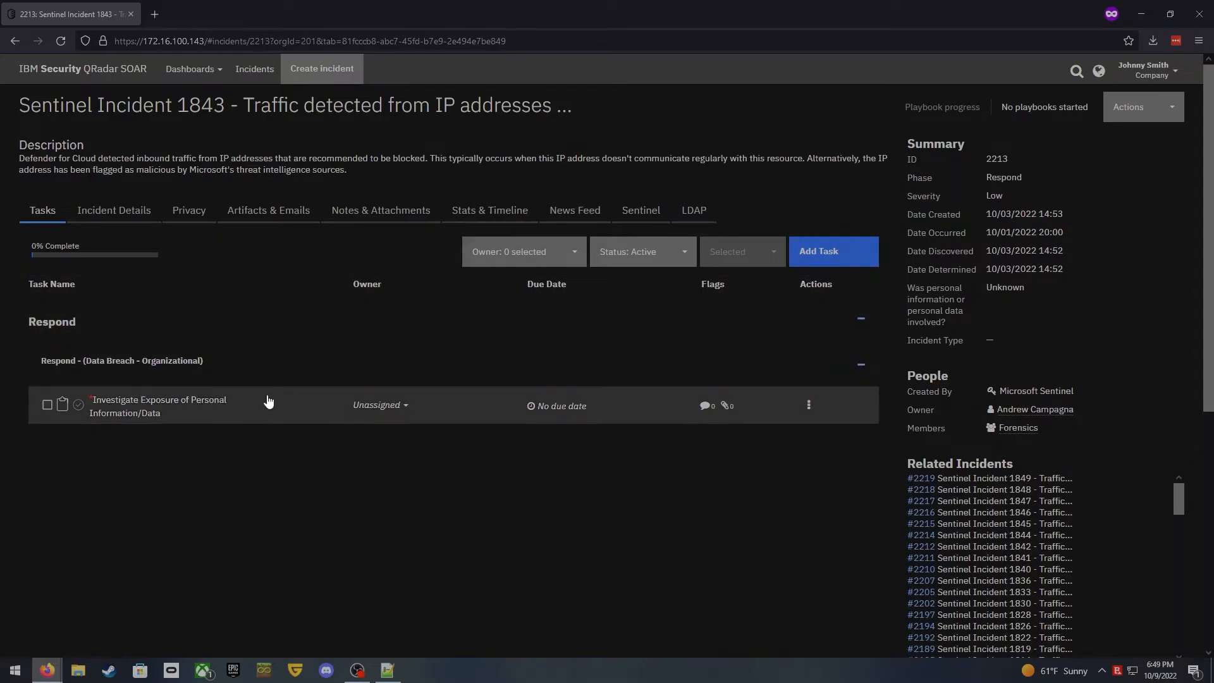
mouse_move(103, 410)
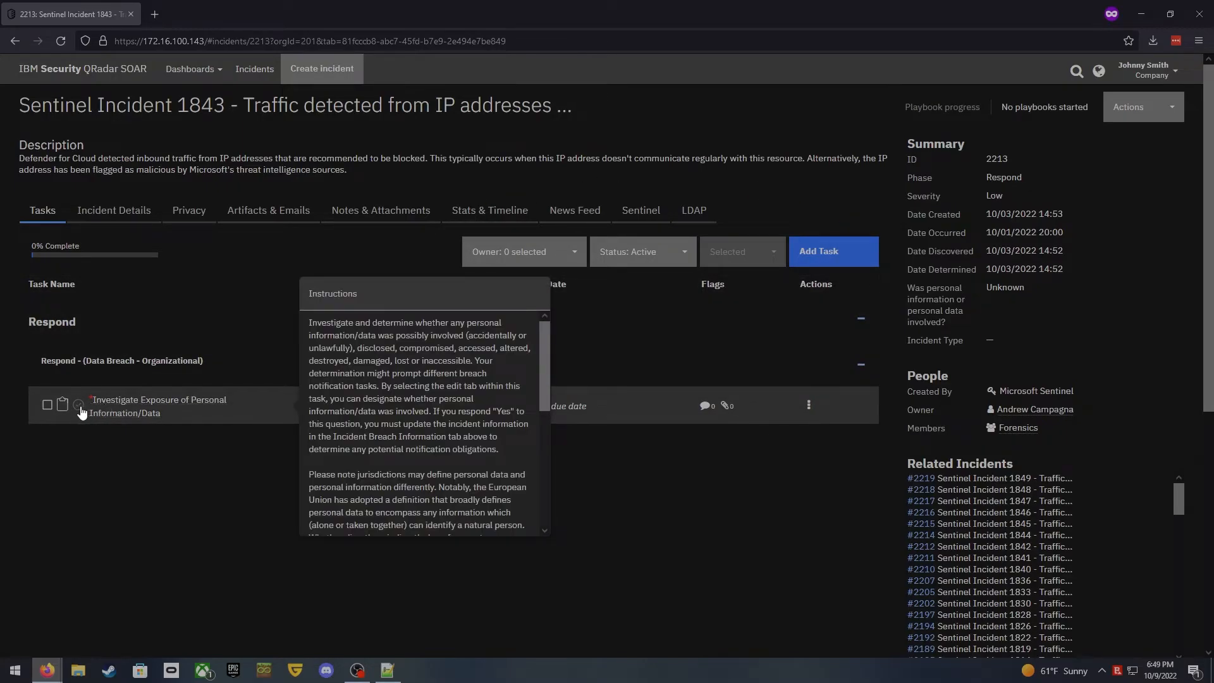
left_click(172, 404)
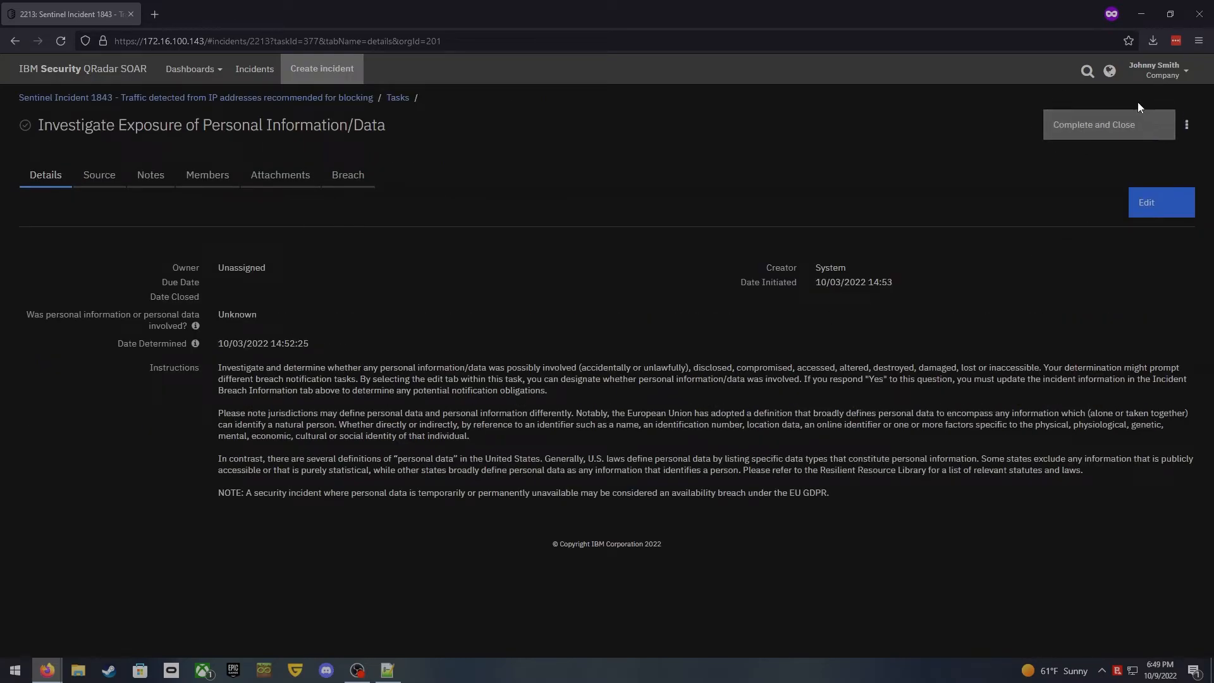
left_click(163, 98)
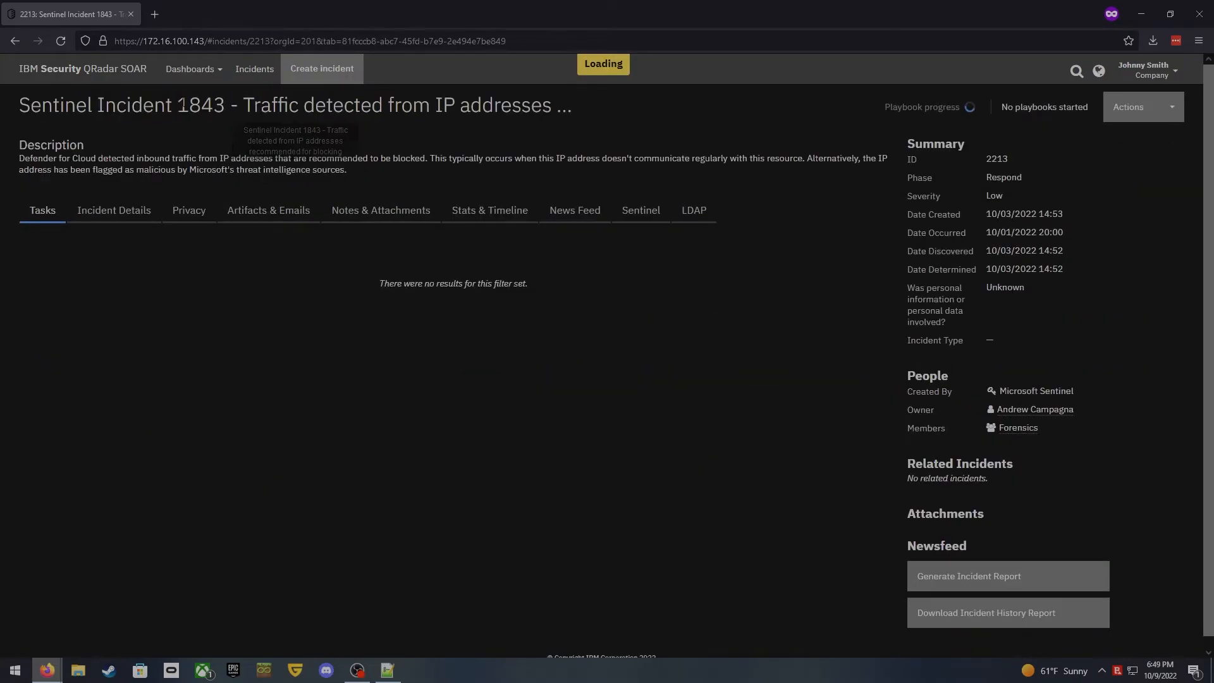
left_click(118, 215)
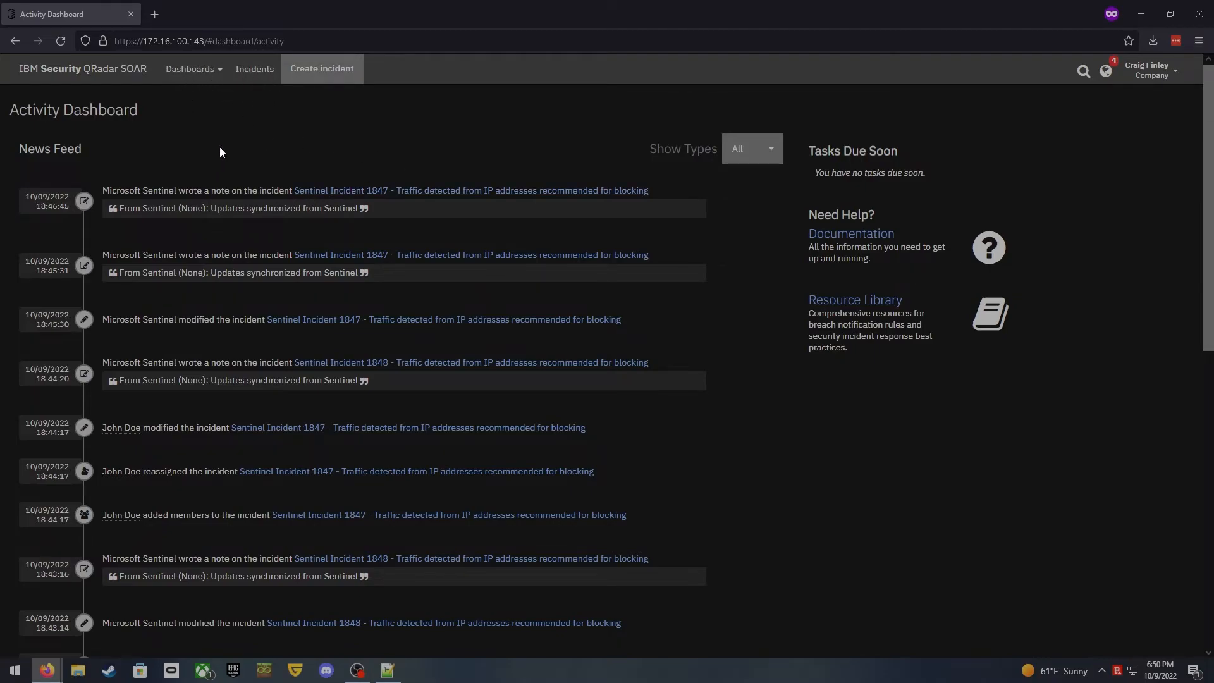
- In the Tier 1 member's session, review the visible open incidents and the tasks, details and related incidents of Sentinel Incident 1849
left_click(253, 75)
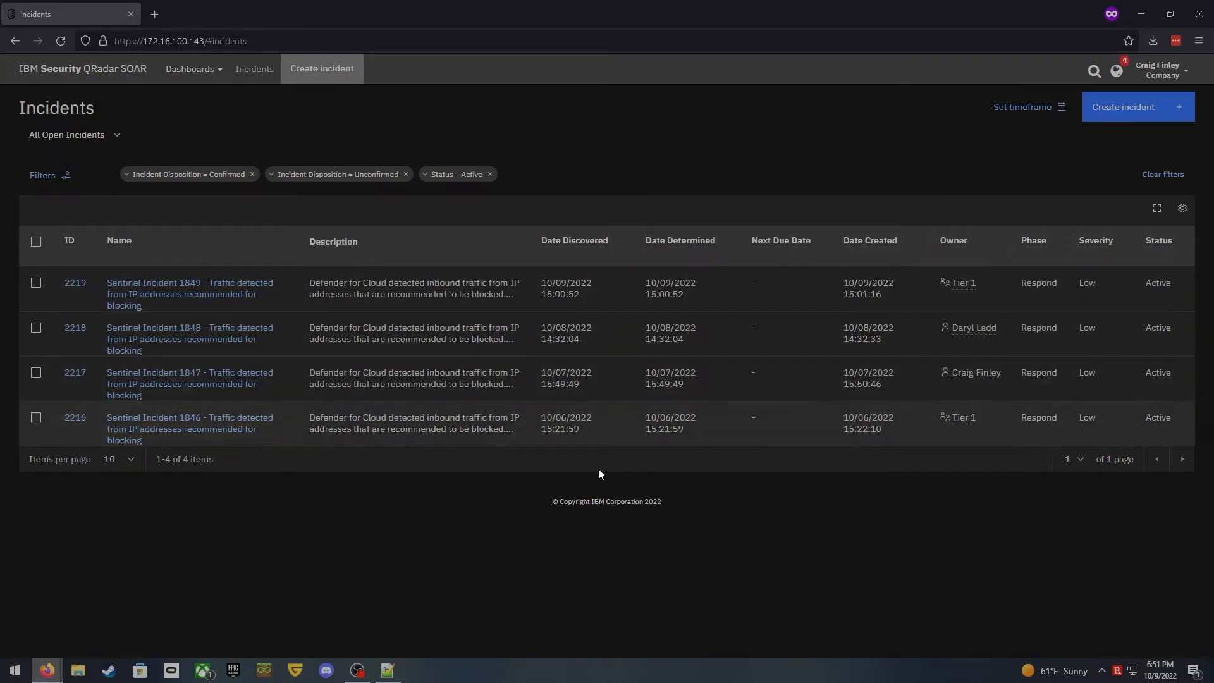
left_click(201, 292)
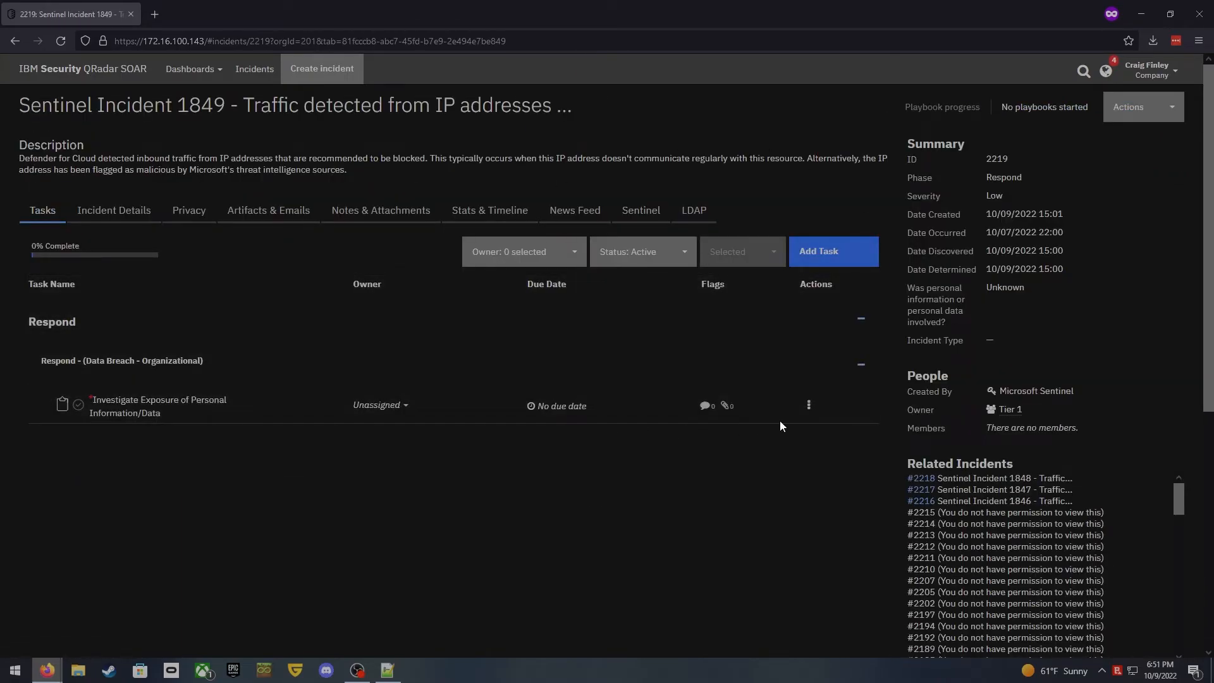
left_click(138, 225)
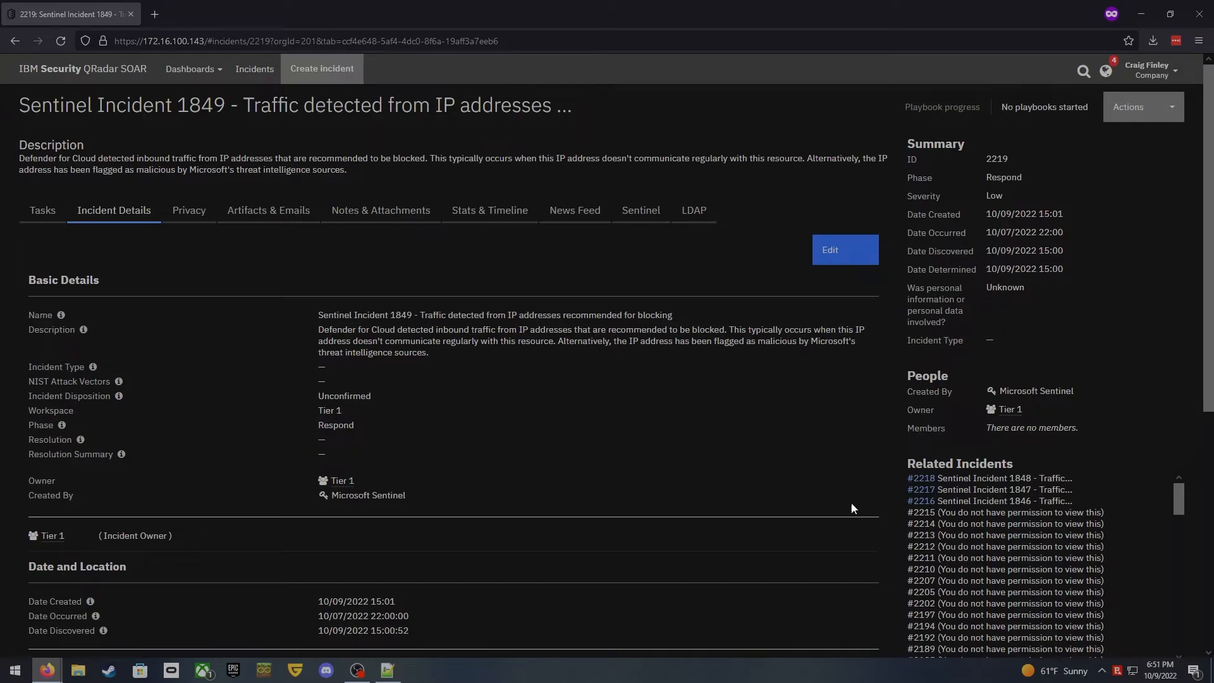
mouse_move(1004, 524)
- Switch the session to the Tier 2 member's account and check the Tier 2 group's roles in the administrator's groups list
left_click(1151, 71)
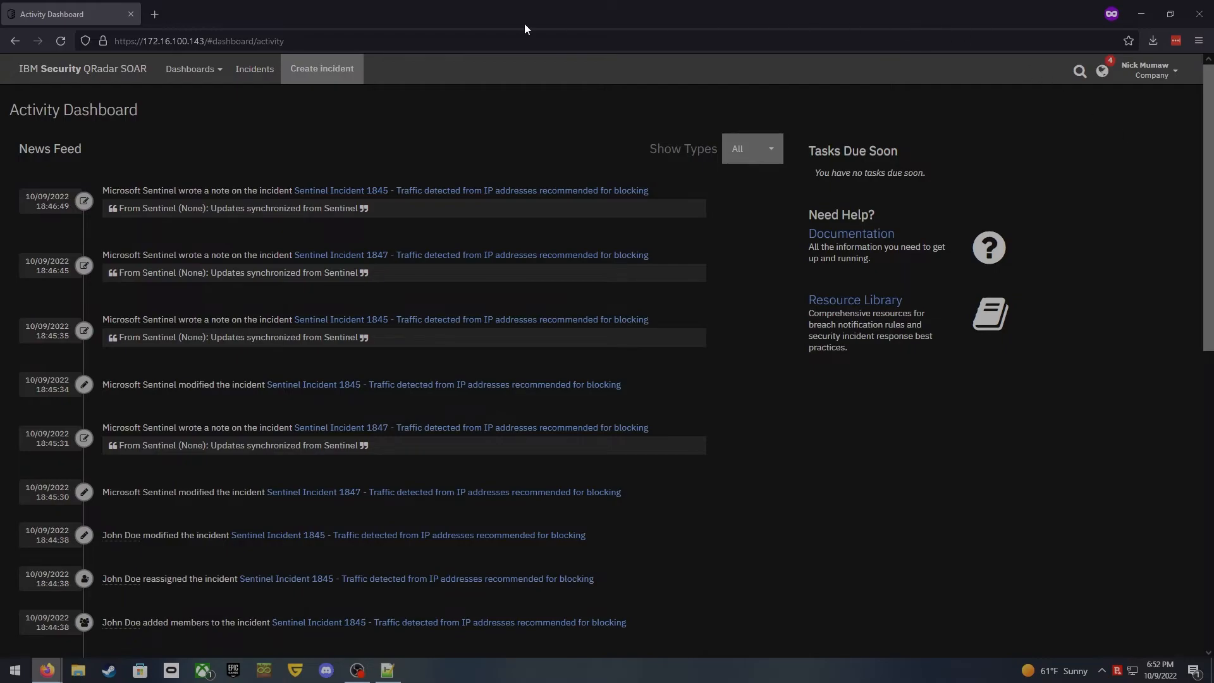
left_click_drag(431, 13, 484, 510)
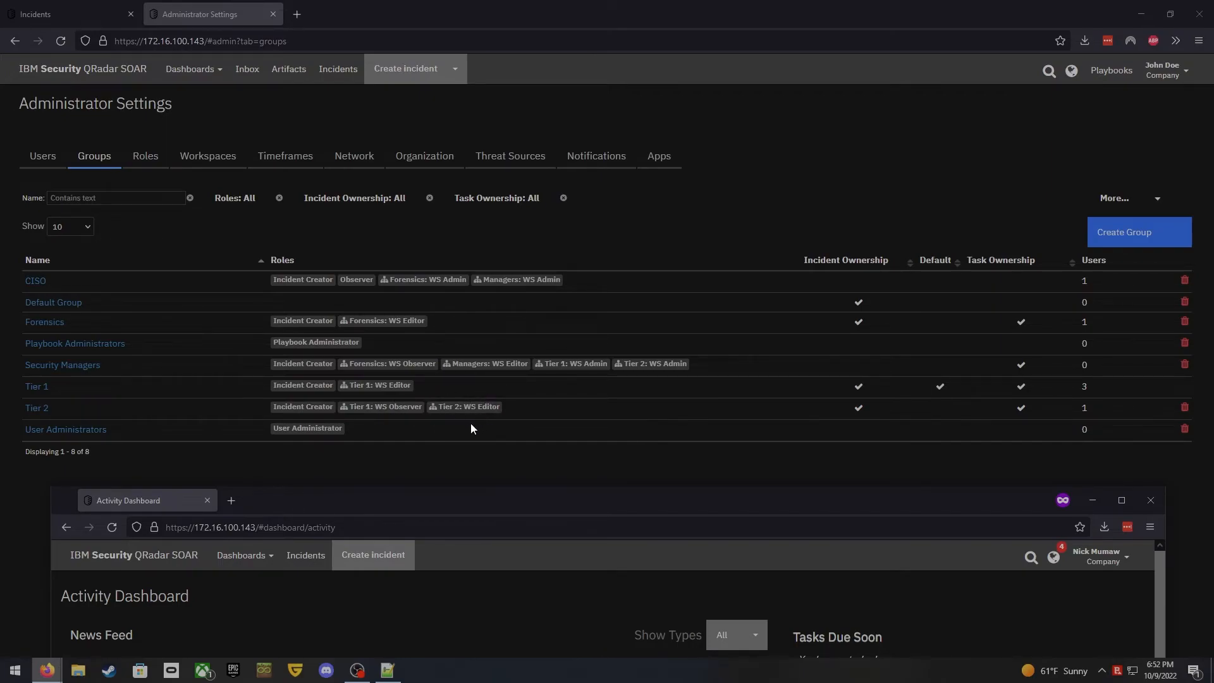
double_click(552, 499)
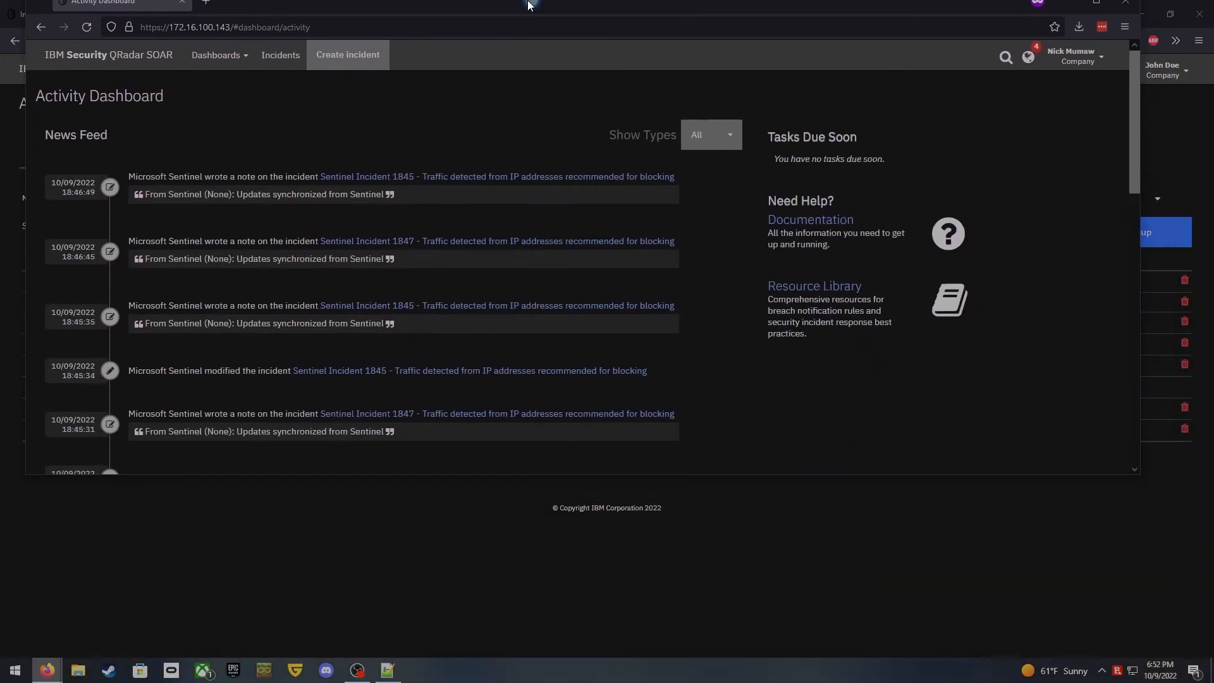
- As the Tier 2 member, review the visible open incidents and check the tasks and incident details of Sentinel Incident 1847
left_click(256, 71)
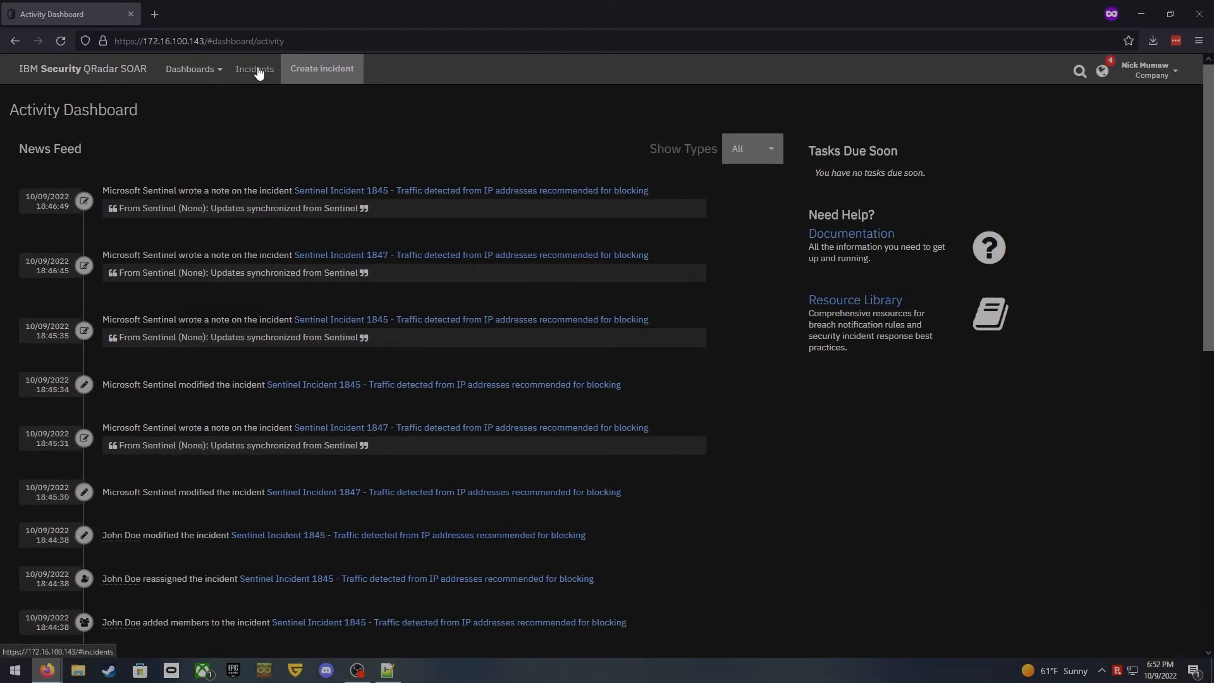
scroll(939, 381, "down", 1)
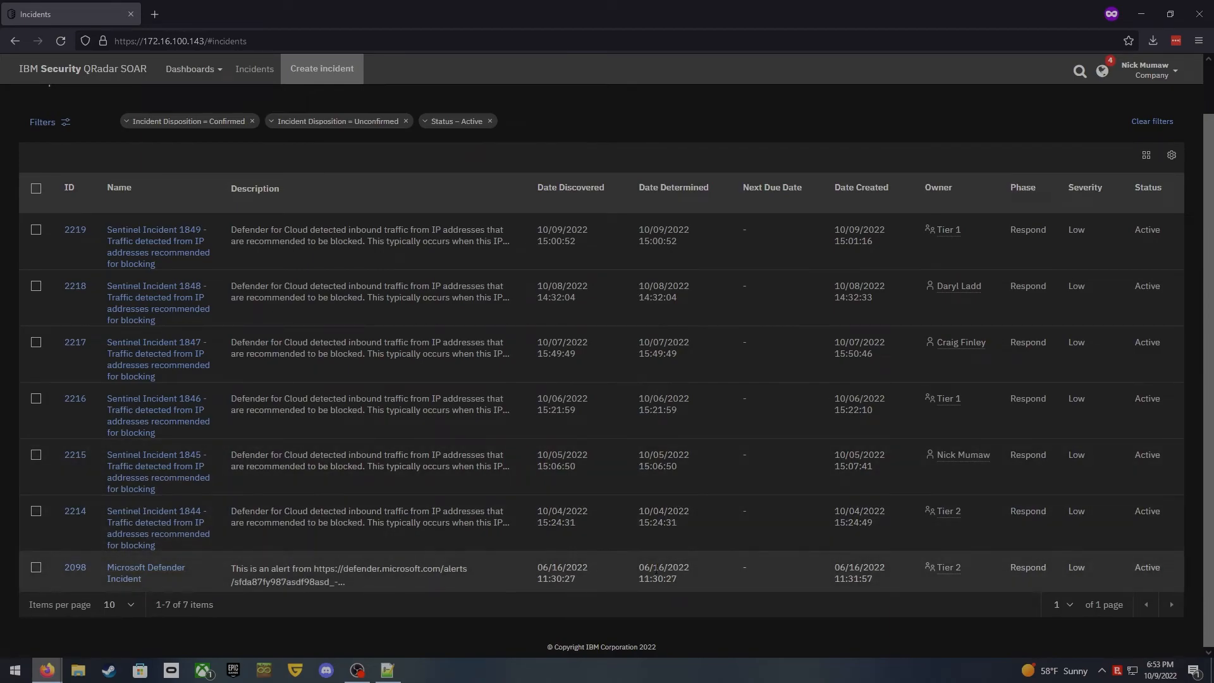
left_click(168, 354)
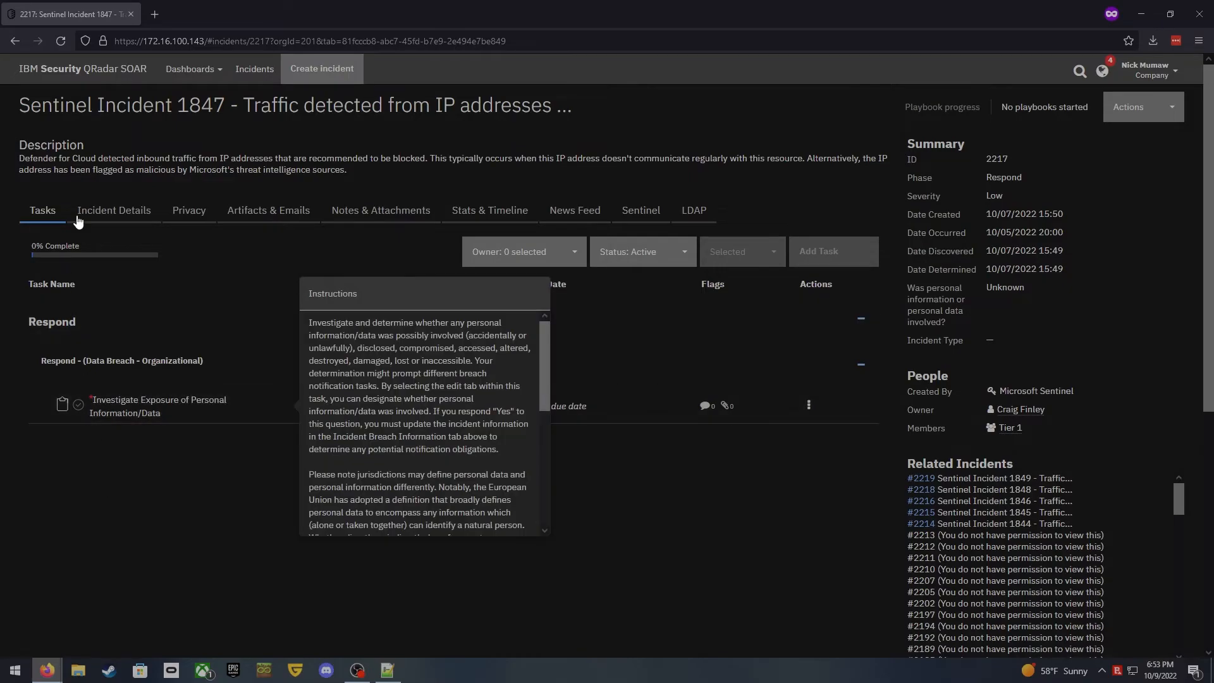
left_click(118, 219)
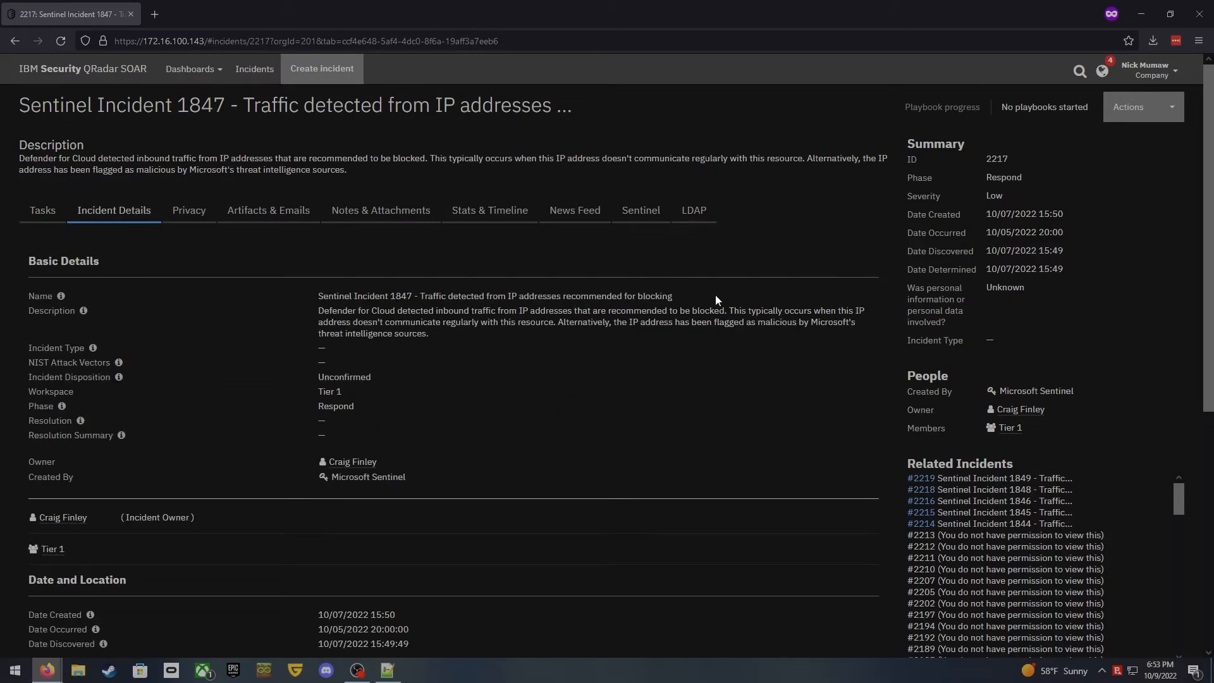
- Return to the incidents list and check the edit options in the tasks and incident details of Sentinel Incident 1844
left_click(252, 71)
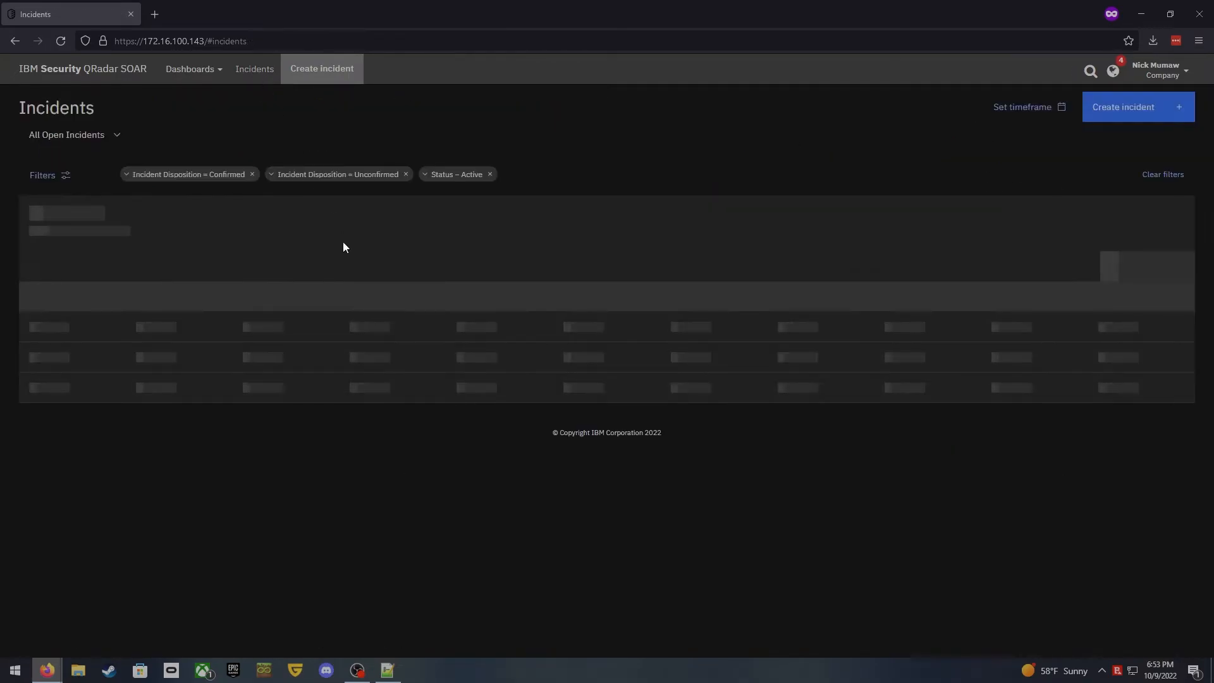
scroll(286, 470, "down", 1)
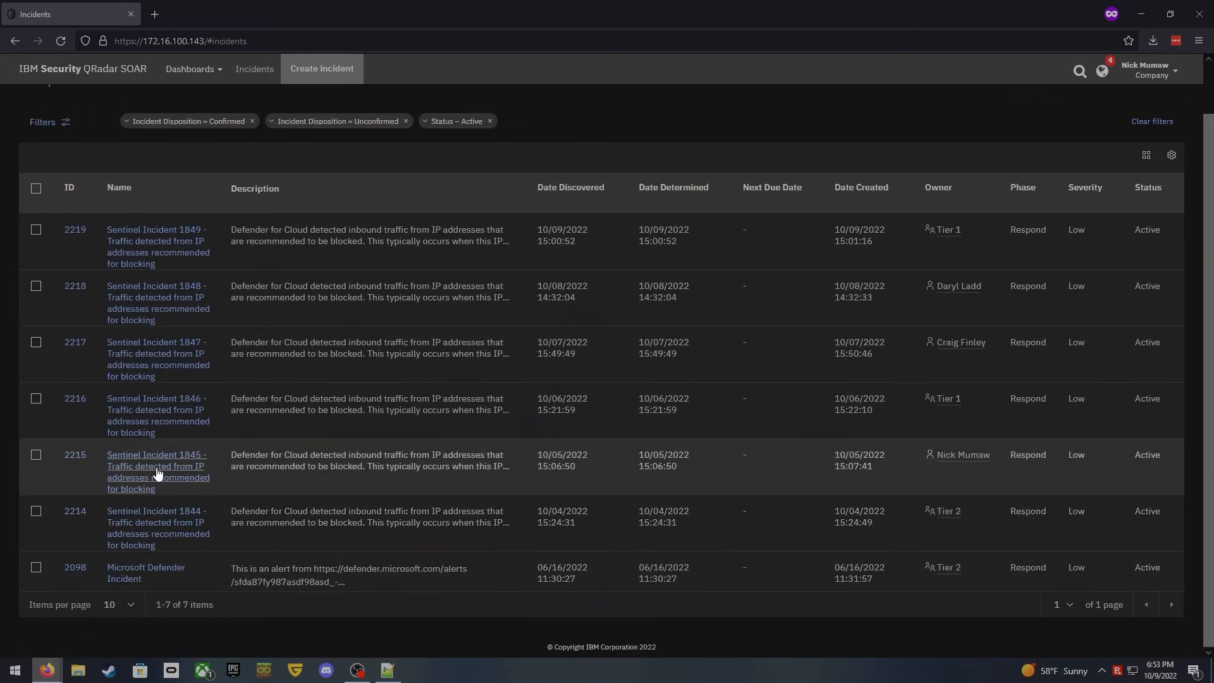
left_click(203, 533)
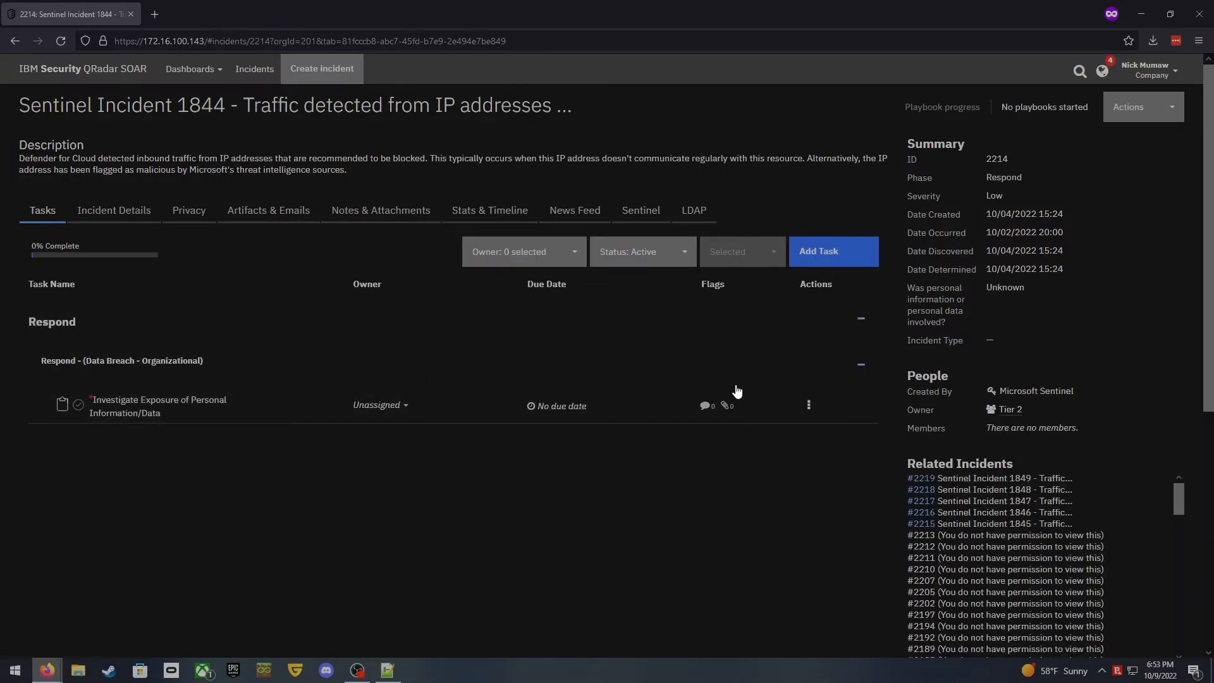
left_click(145, 203)
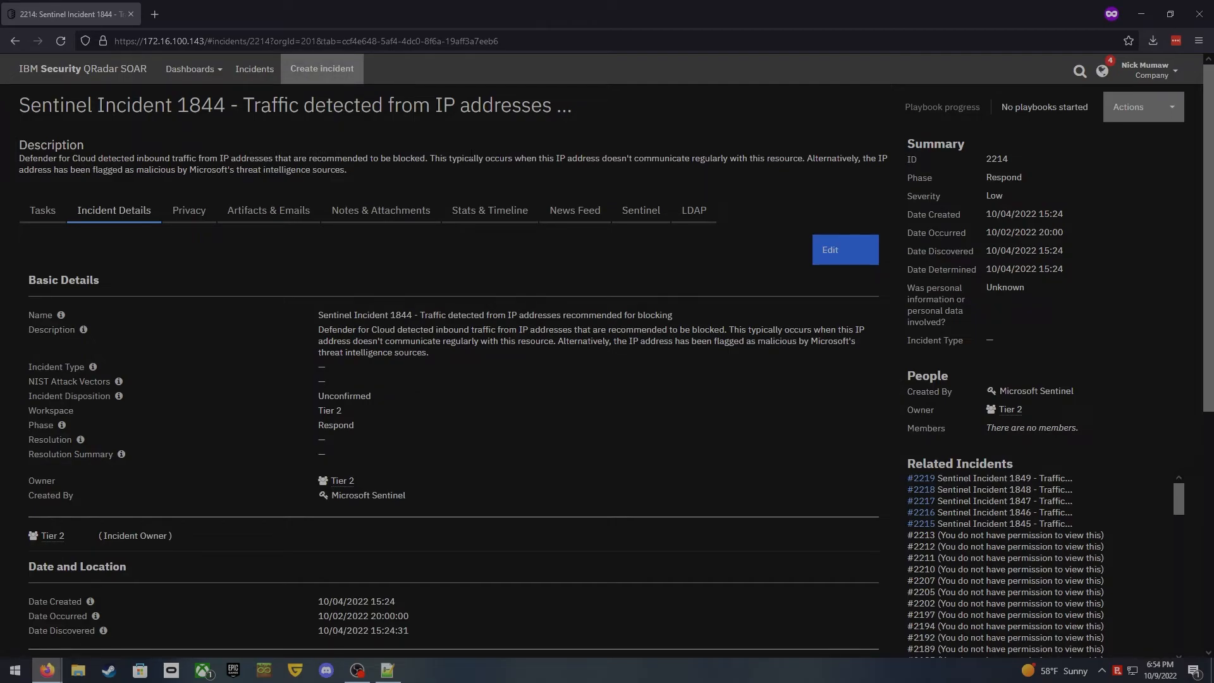
left_click(264, 77)
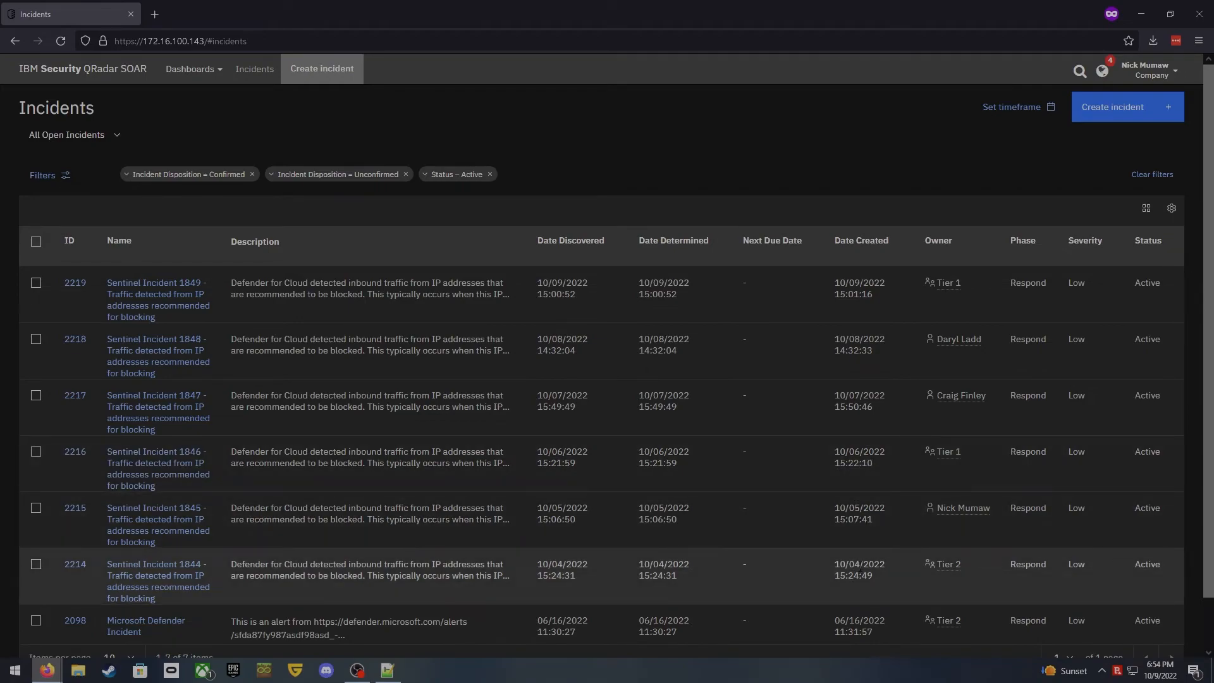
left_click(152, 578)
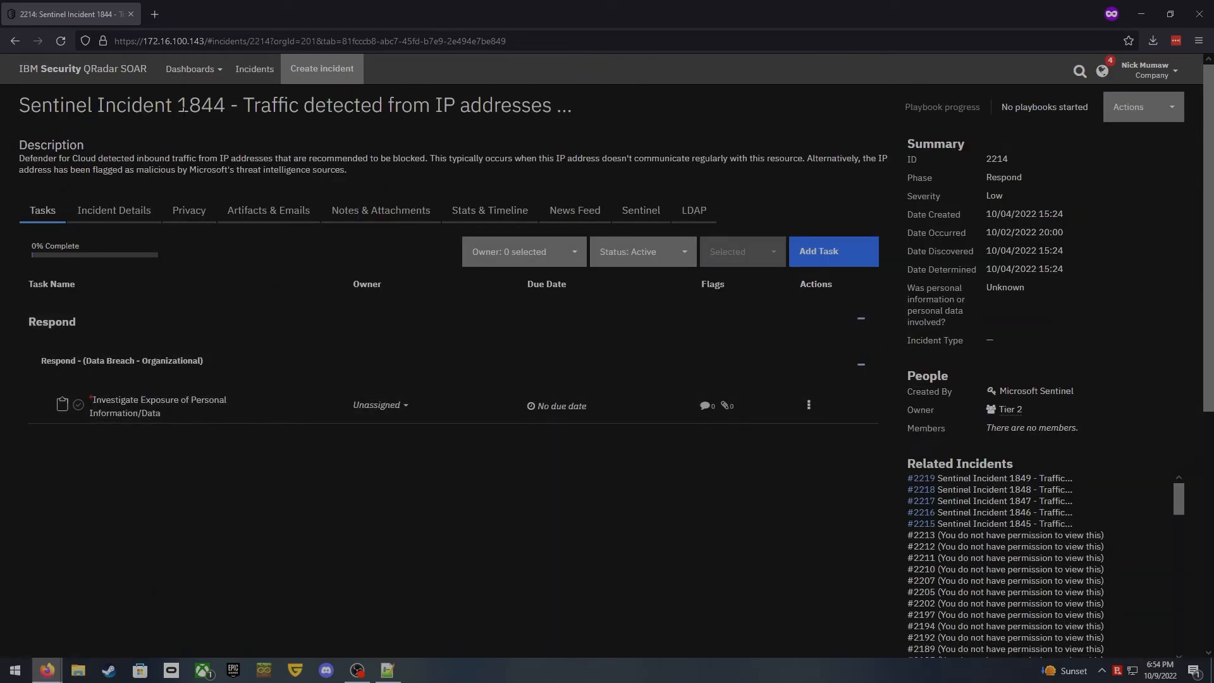
- Add the Forensics group as a member in the incident details of Sentinel Incident 1844 and save the incident
left_click_drag(177, 105, 225, 105)
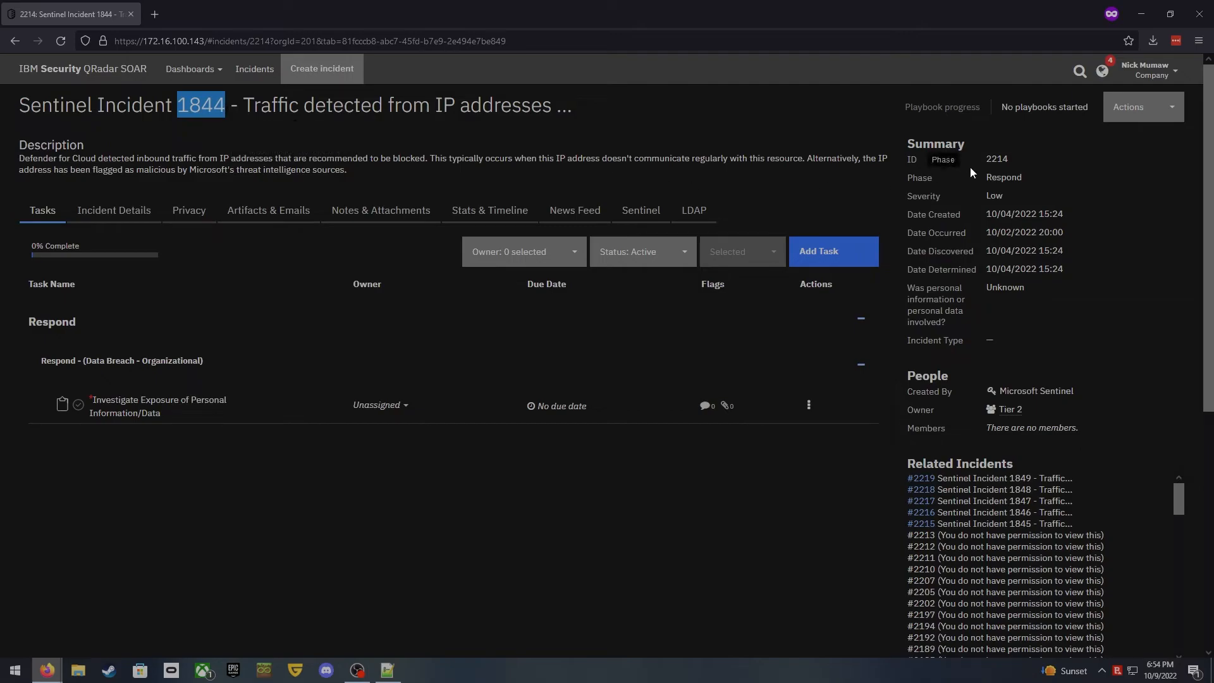
left_click_drag(987, 159, 1019, 166)
left_click(1033, 162)
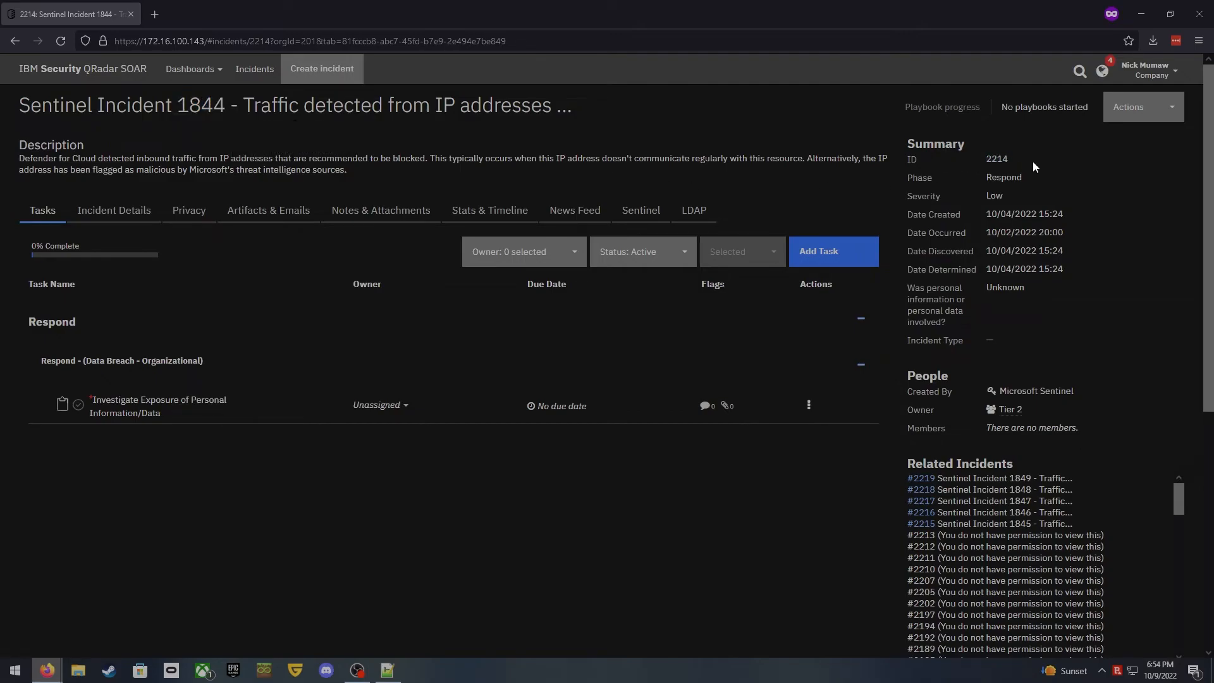
left_click(145, 204)
left_click(853, 250)
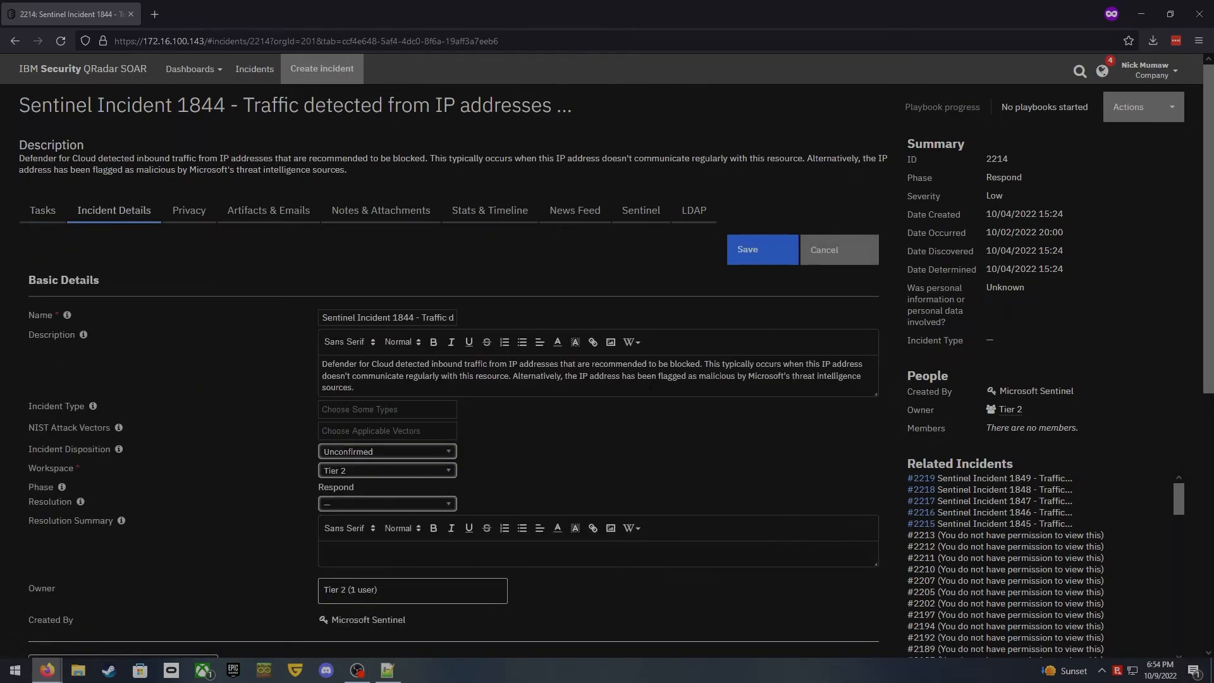
scroll(127, 493, "down", 4)
left_click(120, 377)
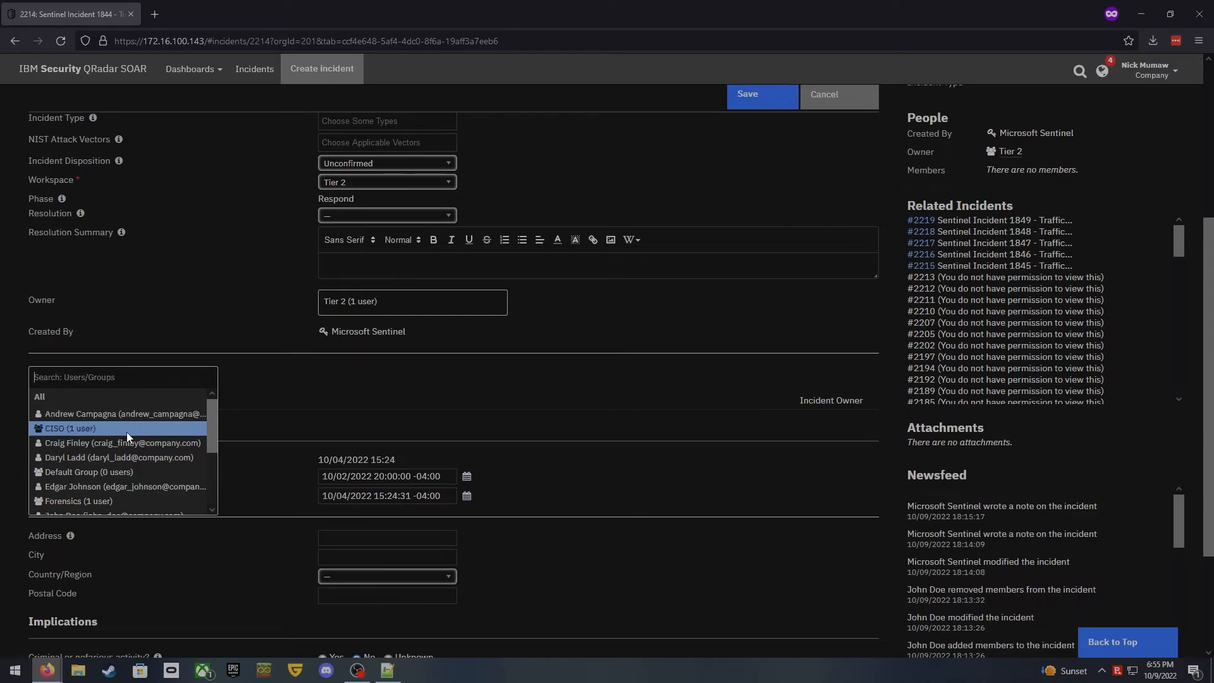
scroll(131, 472, "down", 2)
left_click(97, 436)
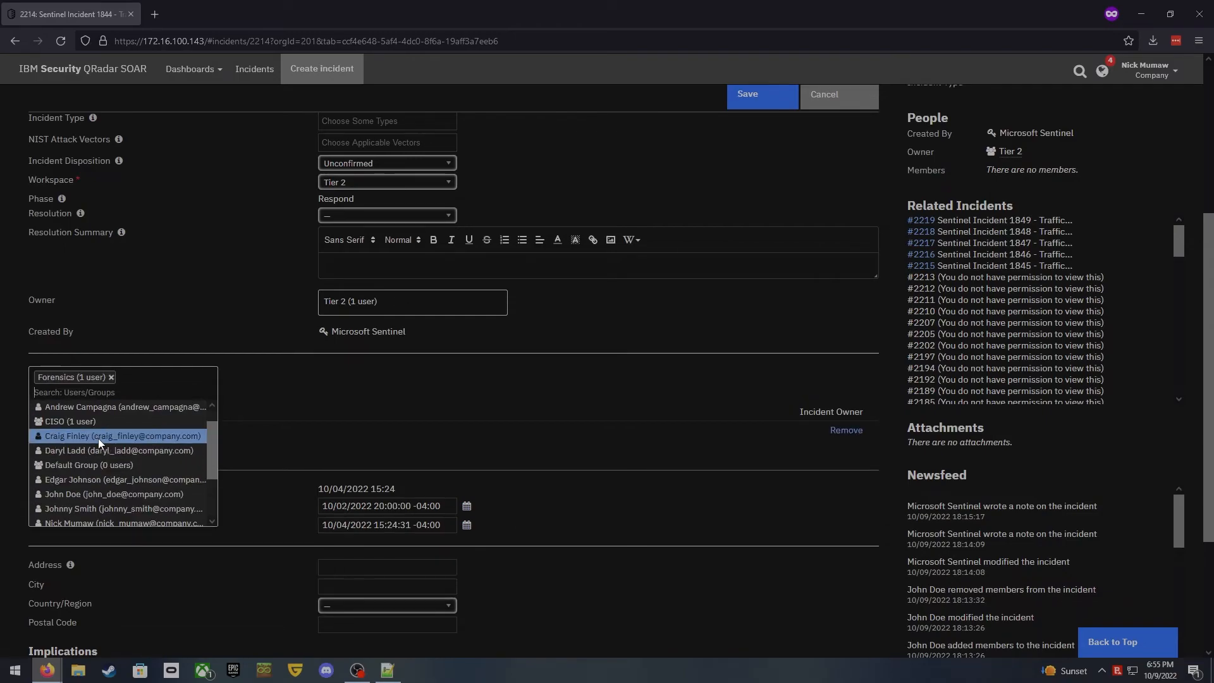
left_click(298, 399)
scroll(772, 249, "up", 5)
left_click(763, 249)
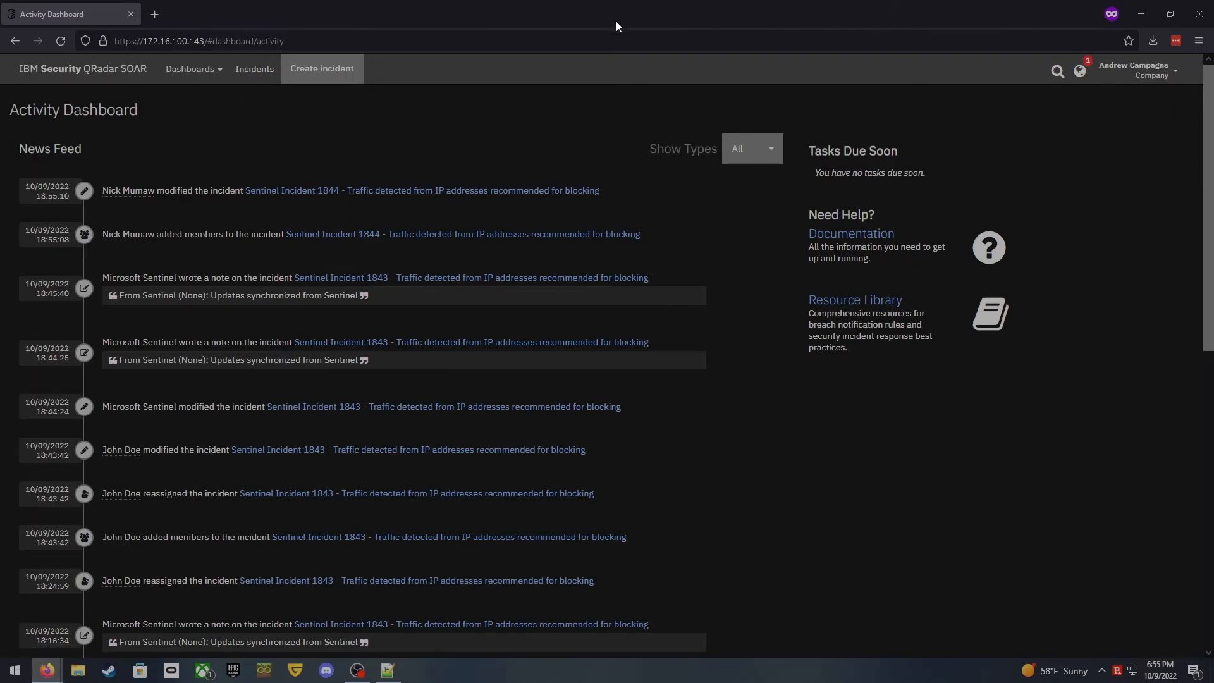
- In the Forensics member's session, review the visible open incidents and check the workspace and members in Sentinel Incident 1843's details
left_click(324, 71)
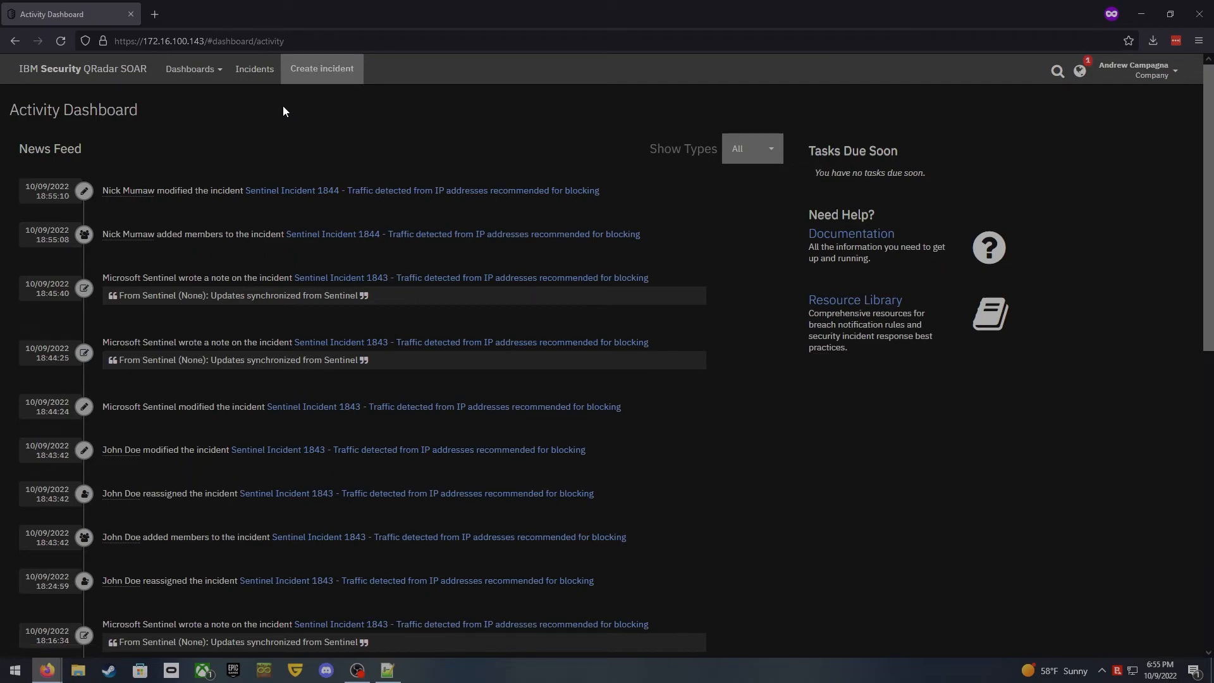
left_click(255, 69)
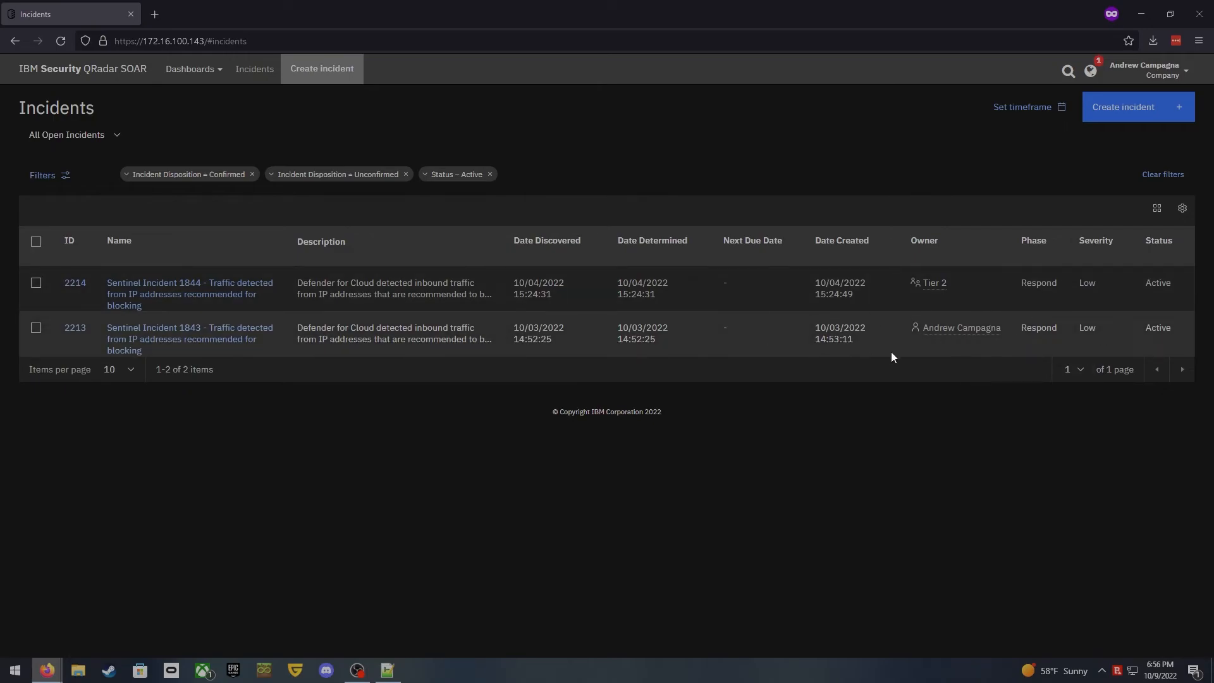
left_click(134, 342)
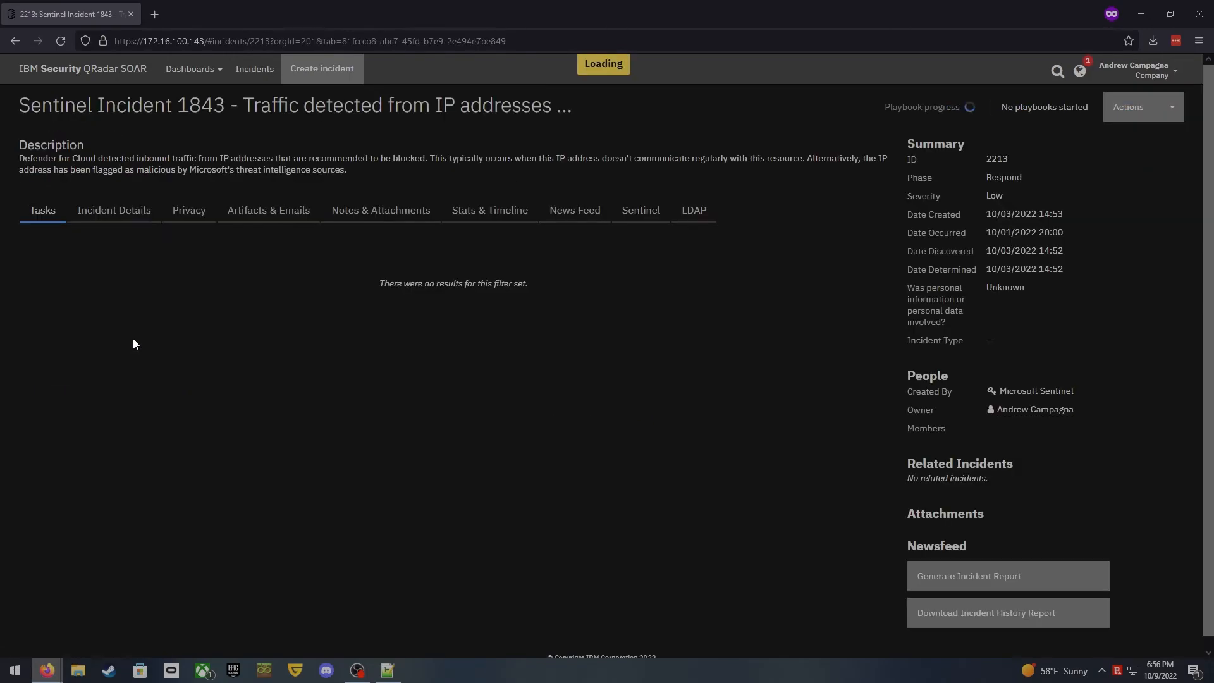
left_click(113, 212)
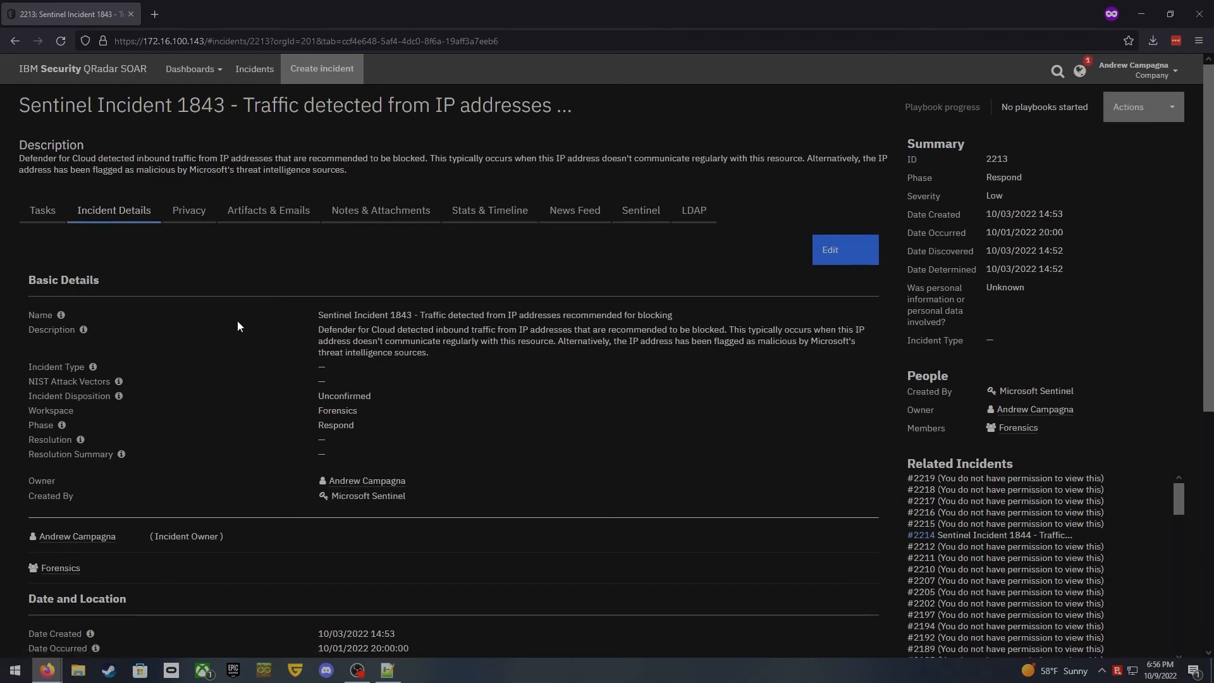
scroll(297, 426, "down", 1)
mouse_move(38, 504)
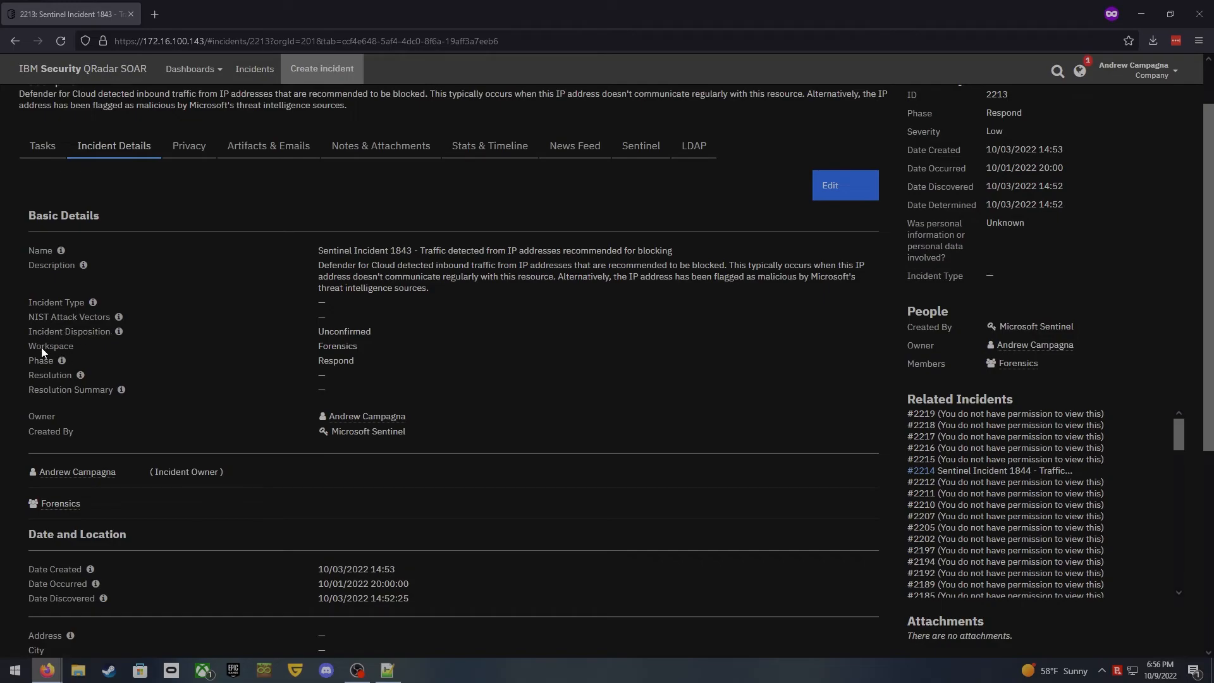
triple_click(371, 348)
left_click(480, 375)
scroll(663, 304, "up", 2)
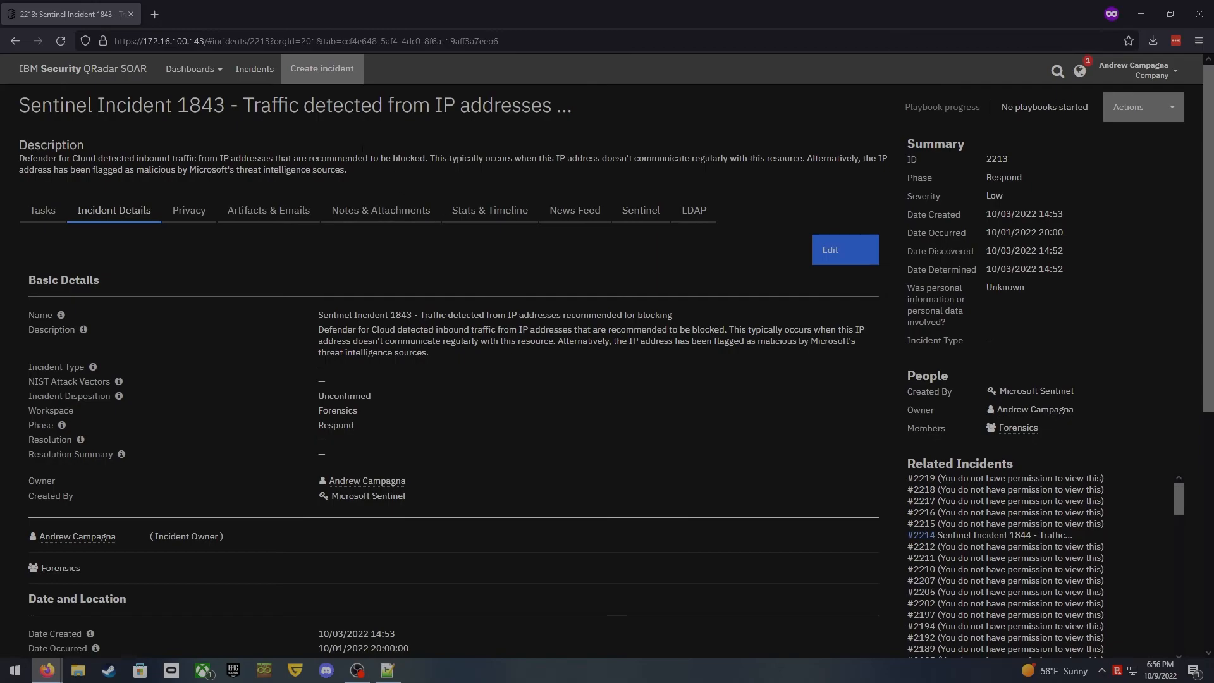
- Open Sentinel Incident 1844 from the incidents list, set its incident disposition to Confirmed and save the change
left_click(243, 71)
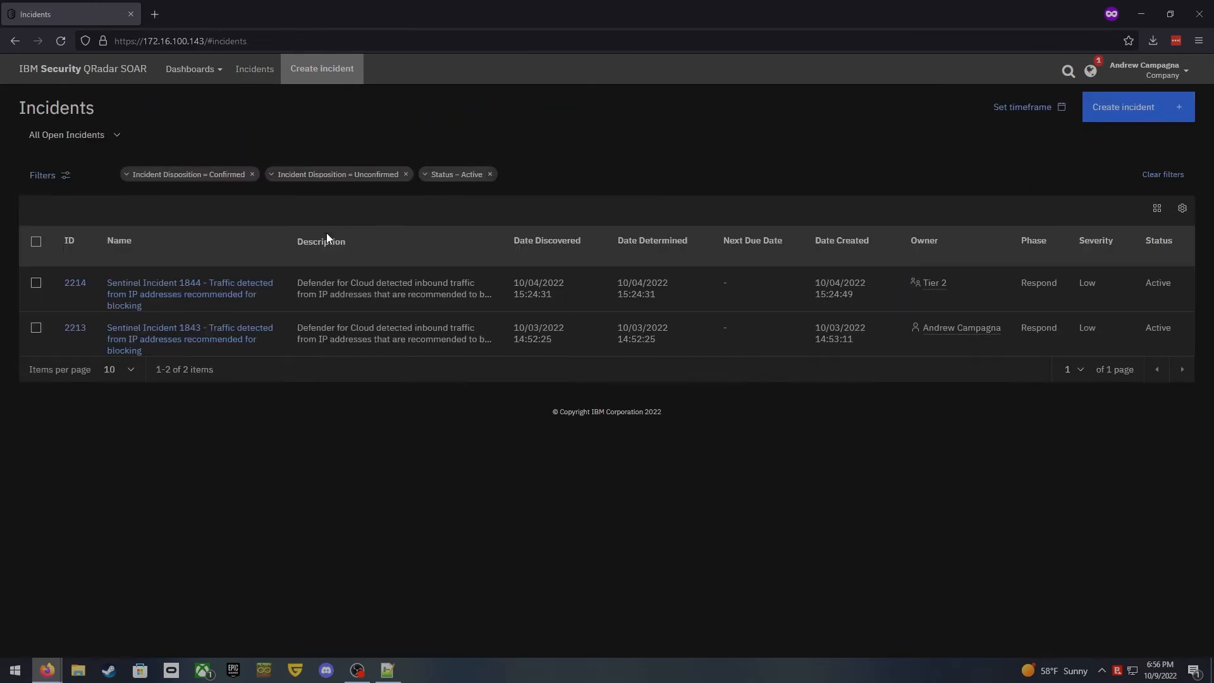
left_click(153, 290)
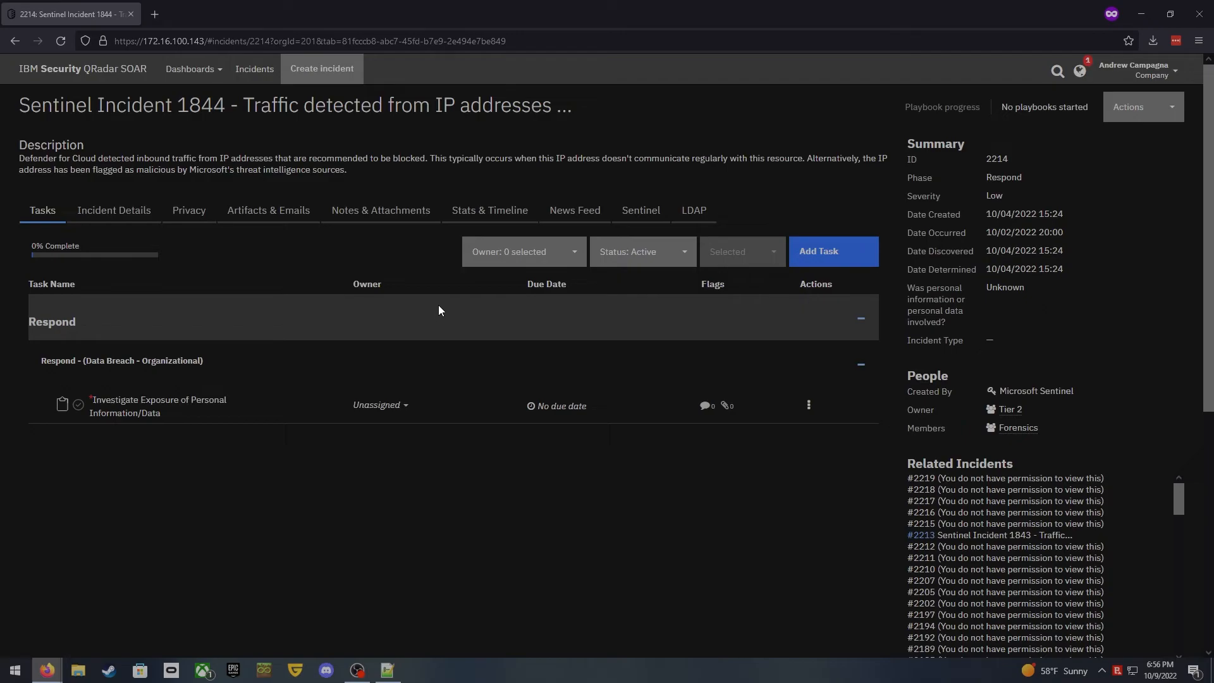
left_click(118, 215)
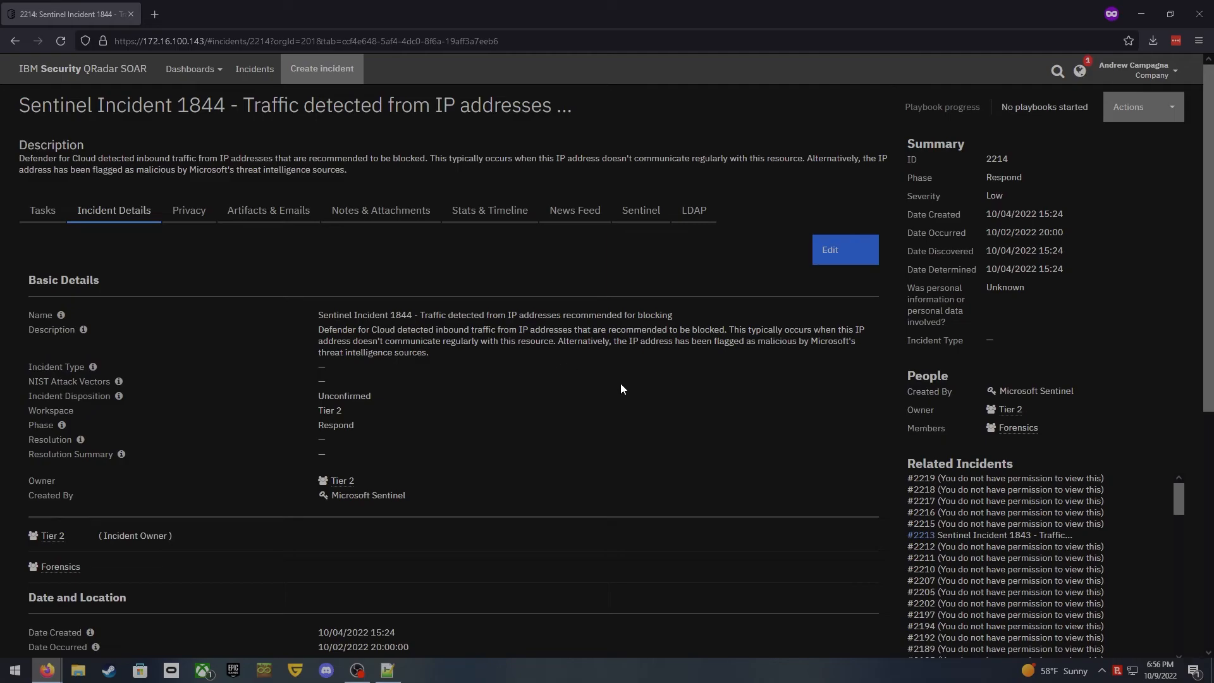
left_click(836, 258)
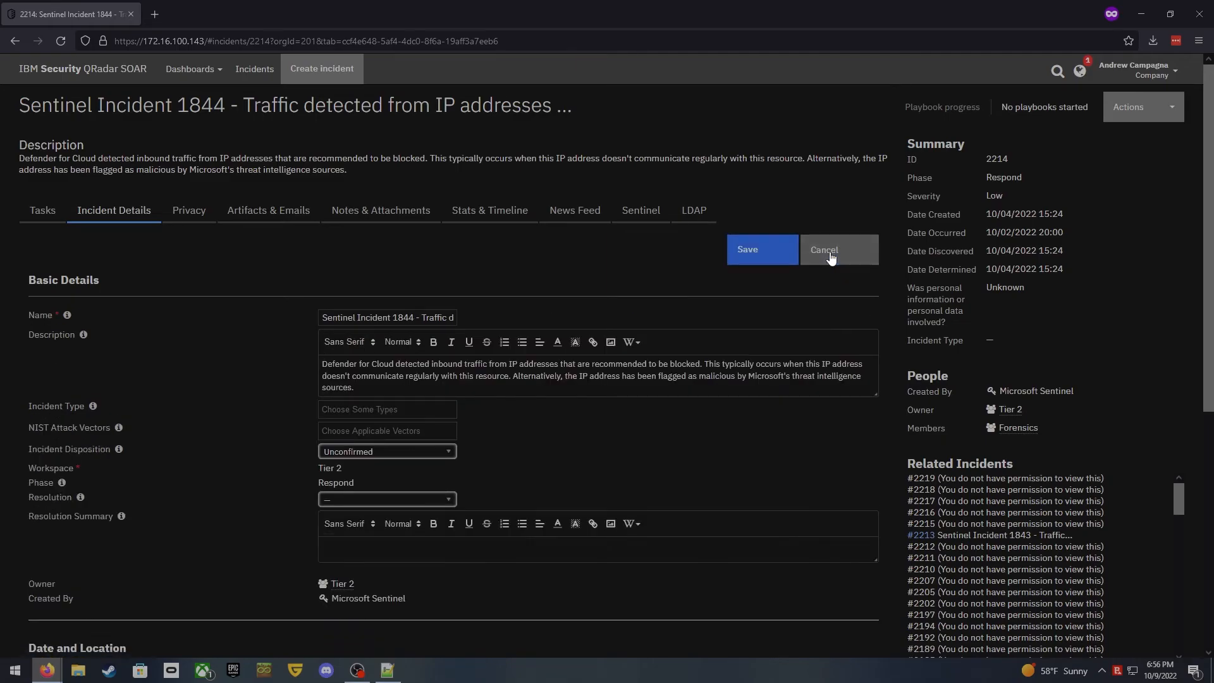
scroll(503, 455, "down", 2)
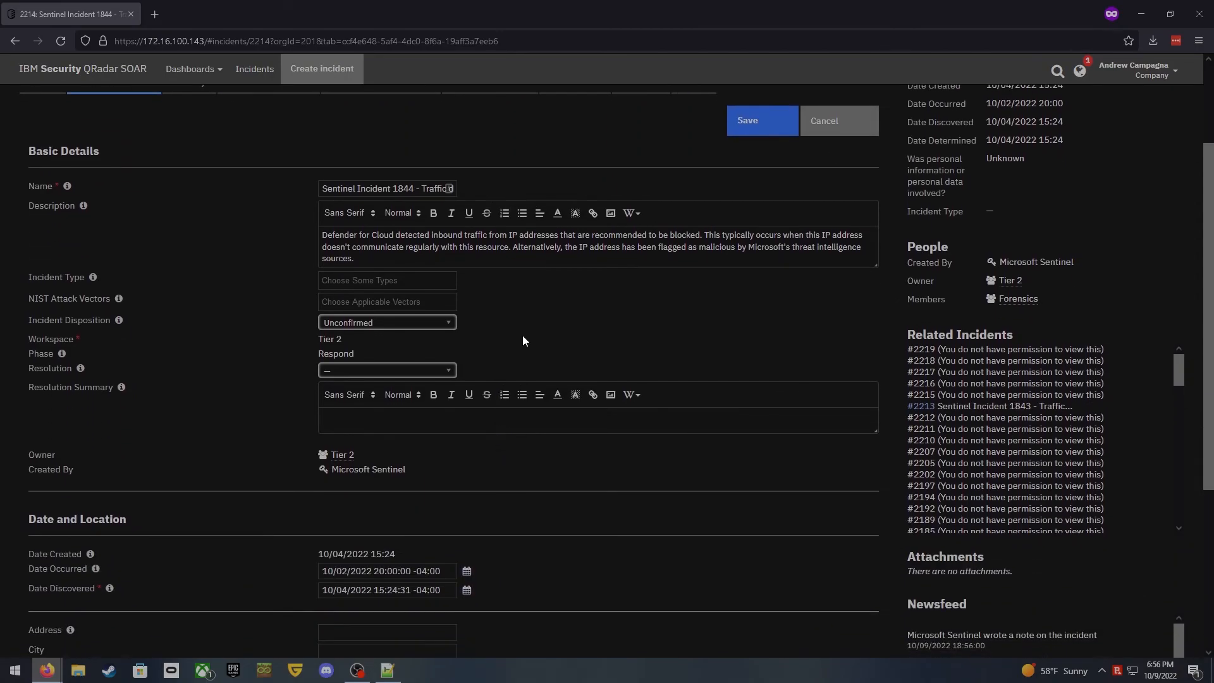
left_click(417, 322)
left_click(378, 336)
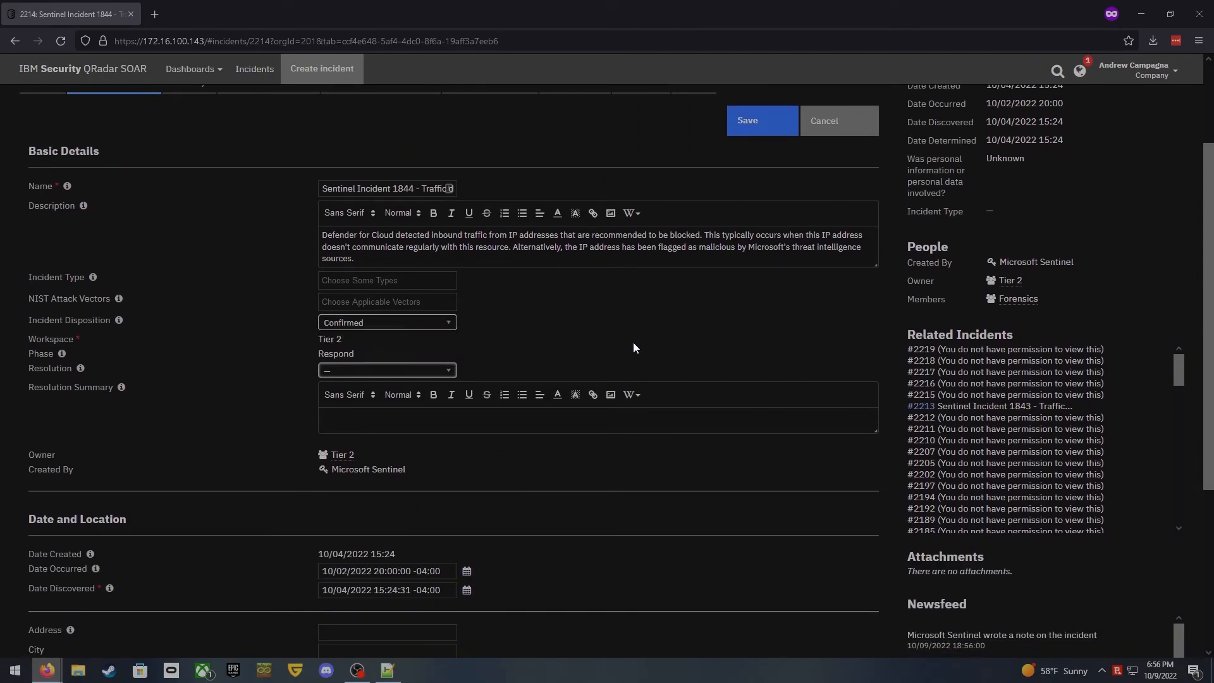
scroll(709, 324, "up", 1)
left_click(769, 190)
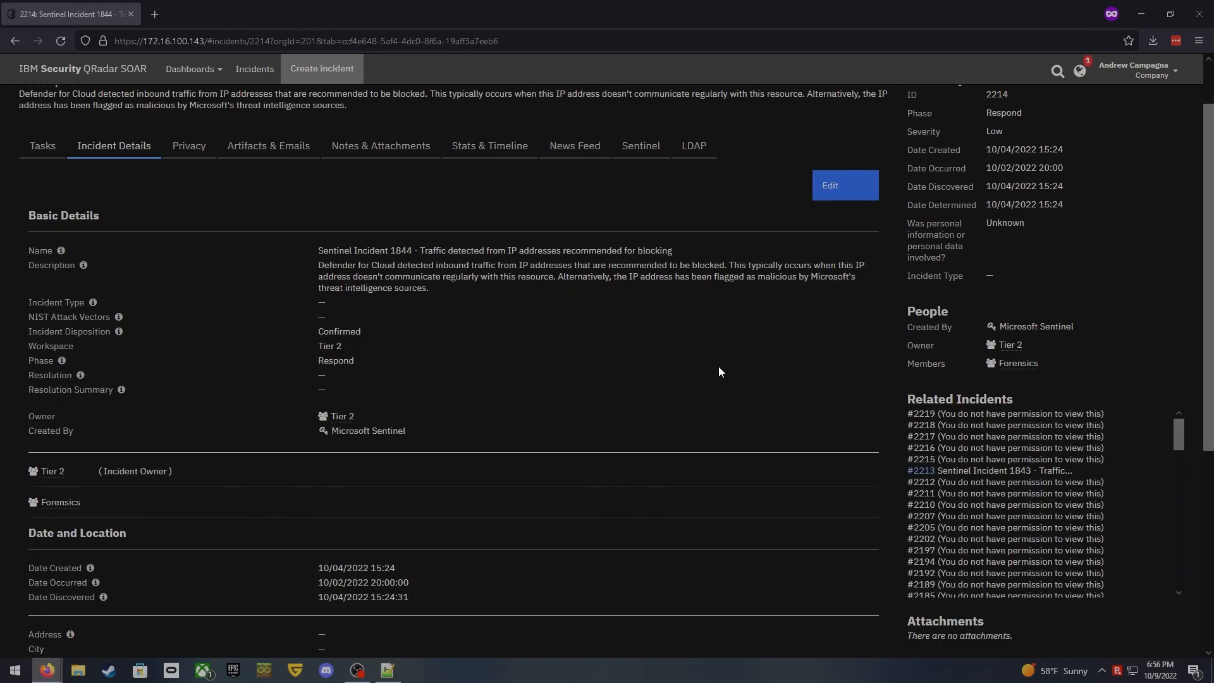
- Check the owner and members listed for Sentinel Incident 1844
scroll(718, 371, "up", 1)
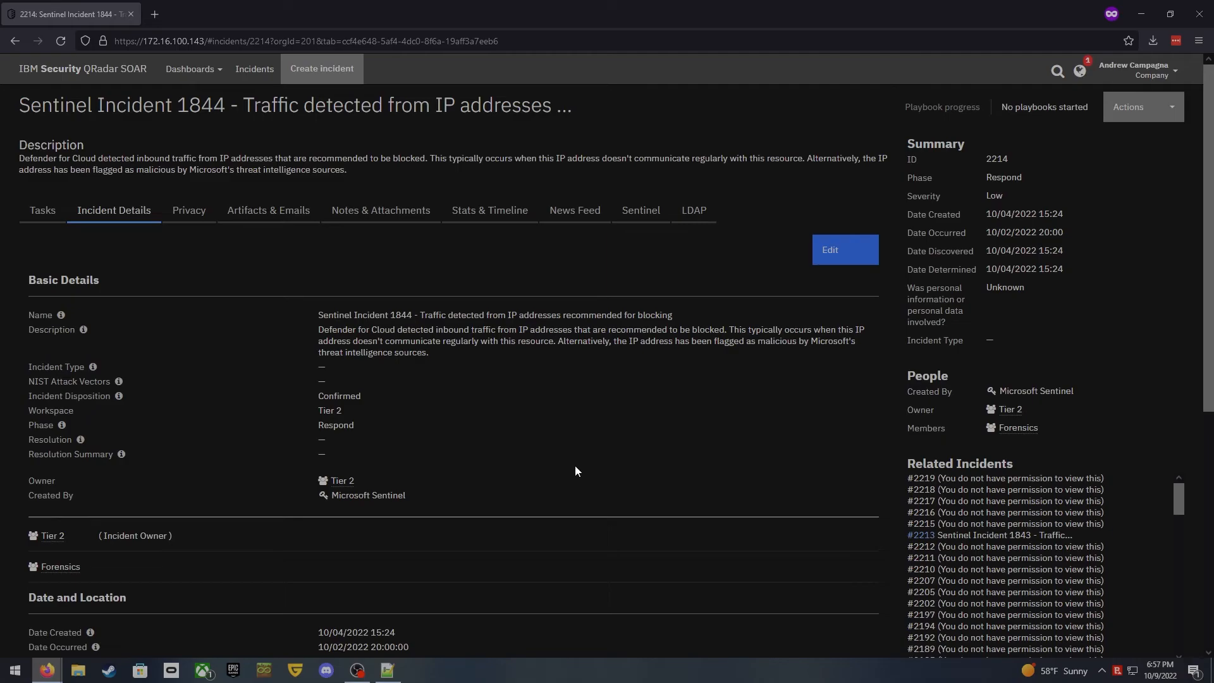
double_click(927, 428)
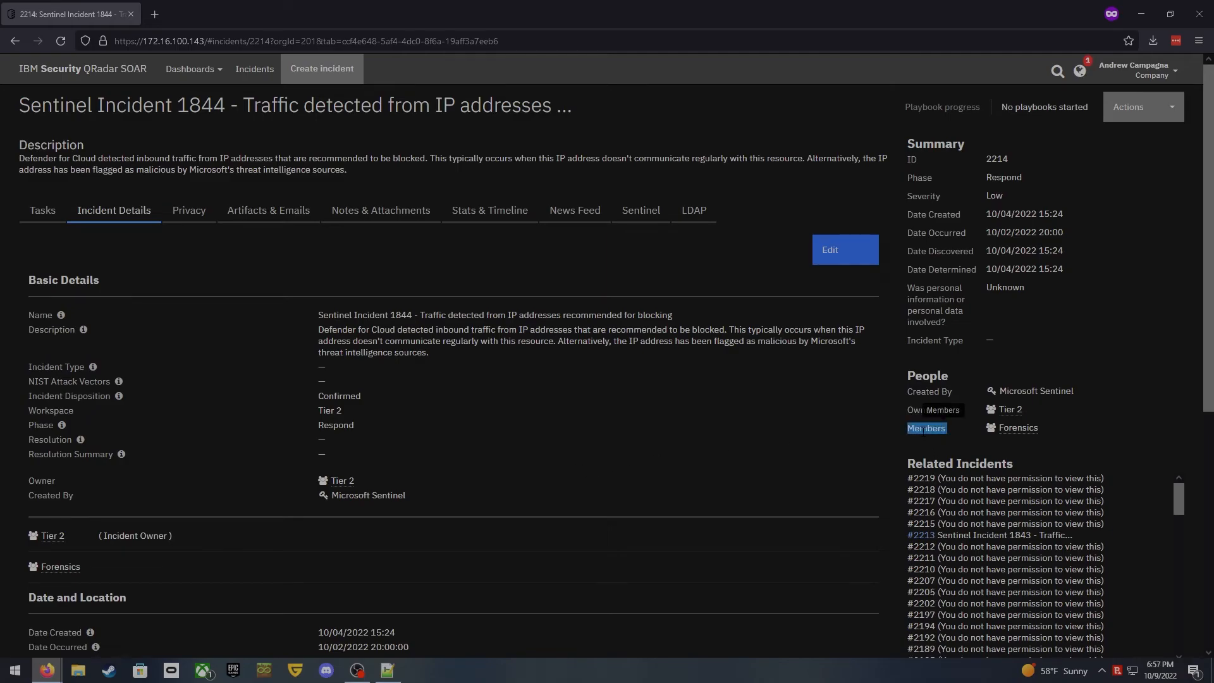
left_click(863, 461)
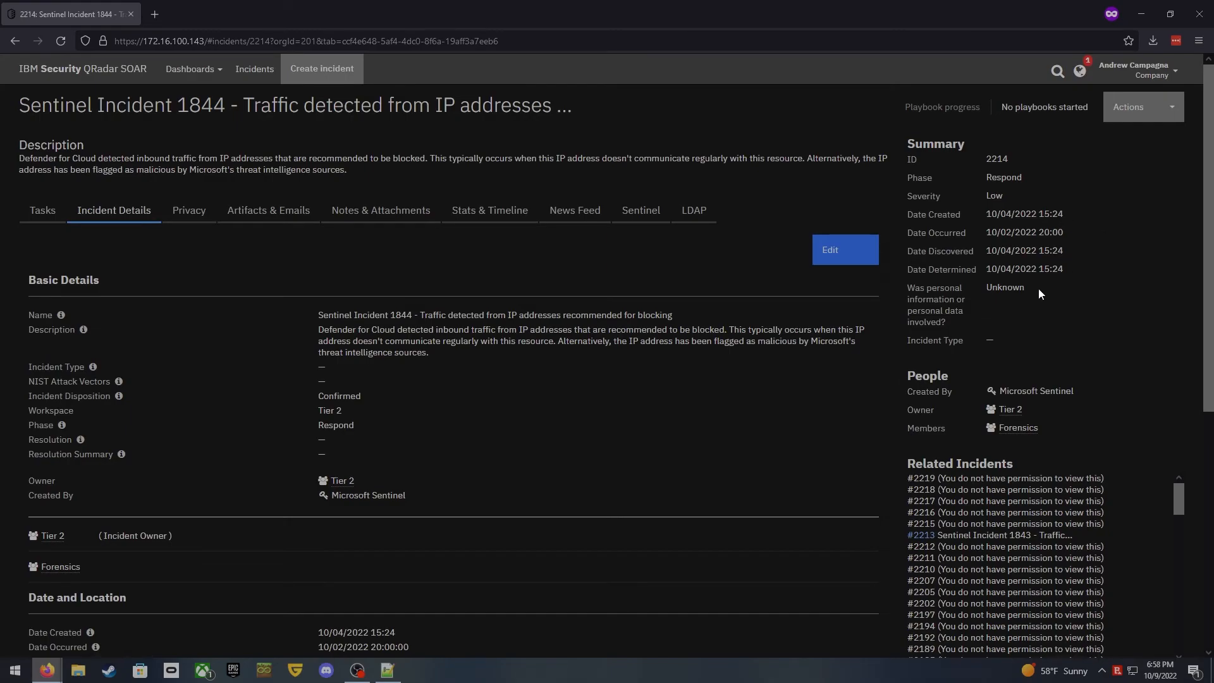
- Return to the incidents list and check the members and assigned workspace of Sentinel Incident 1843
left_click(254, 68)
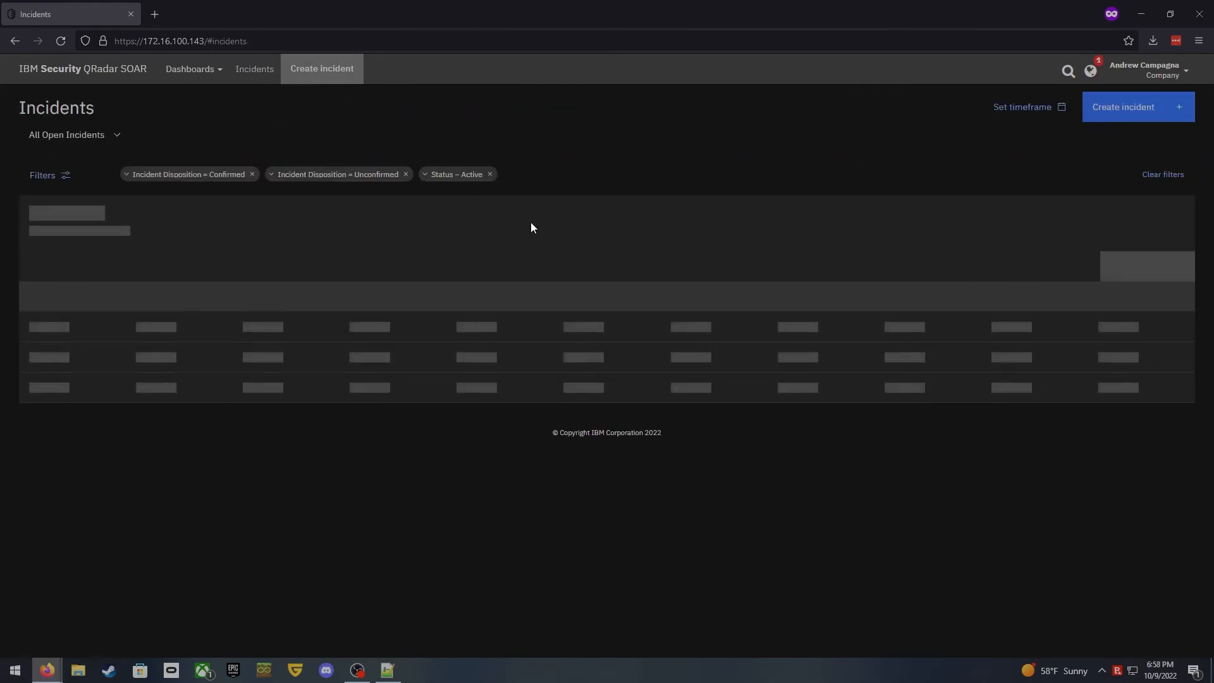
left_click(162, 340)
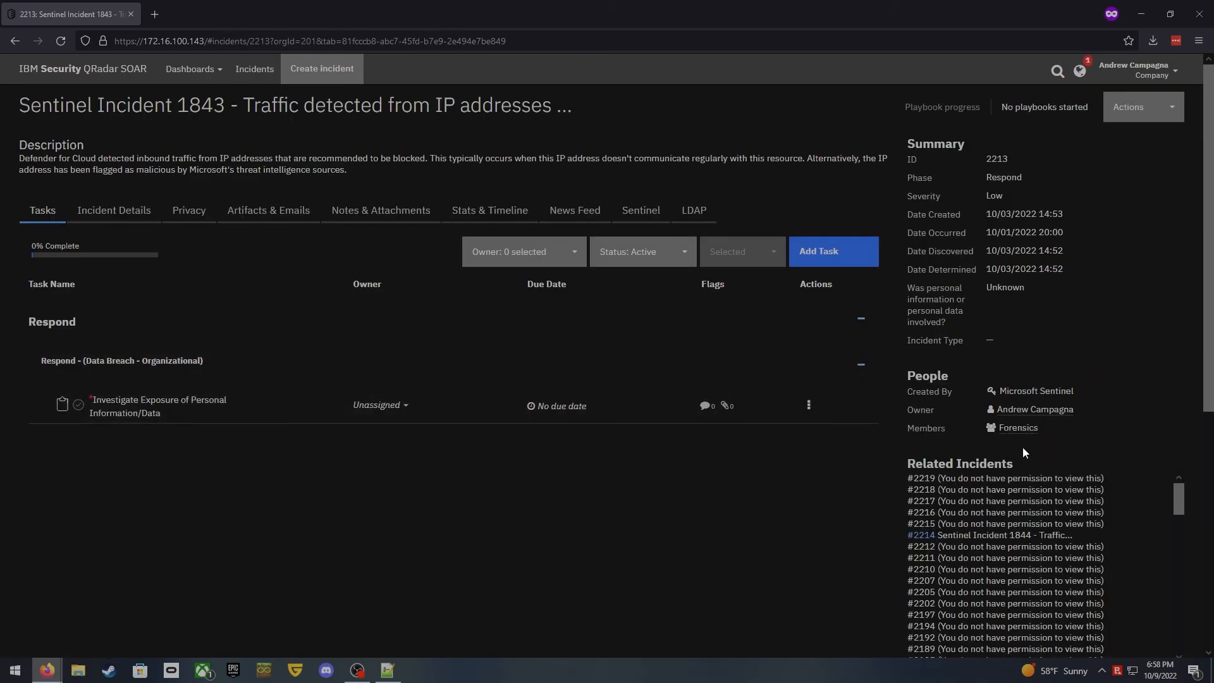
mouse_move(1019, 428)
left_click(115, 210)
double_click(345, 411)
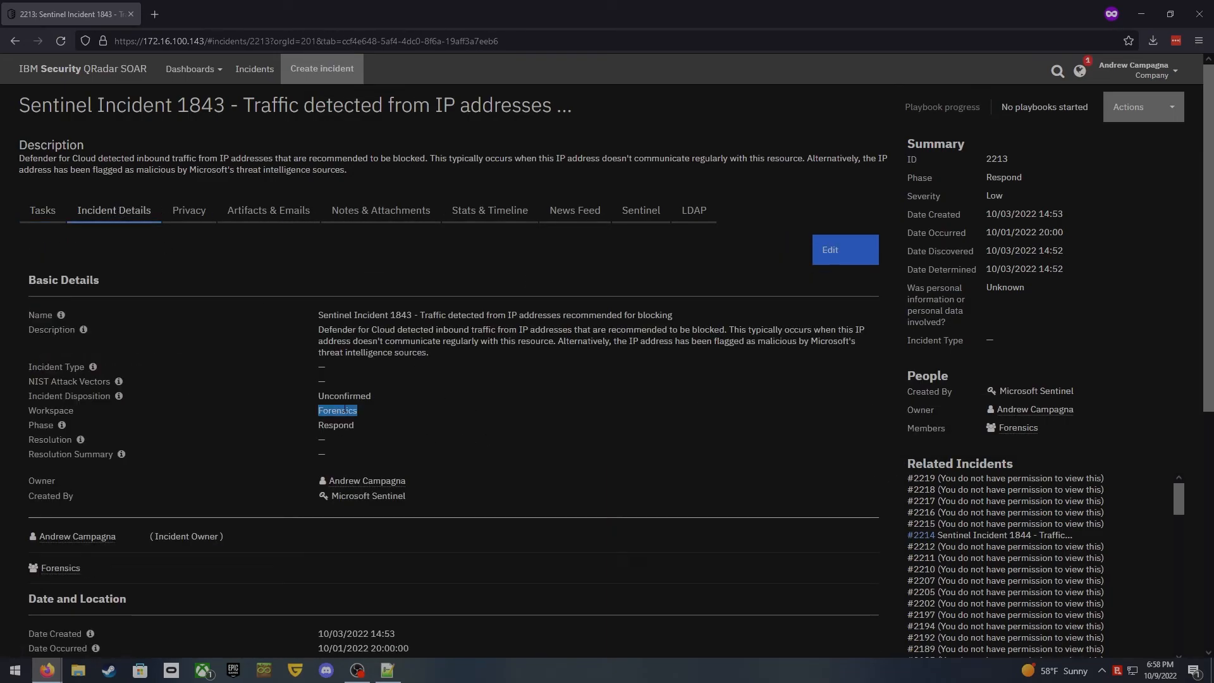
left_click(479, 497)
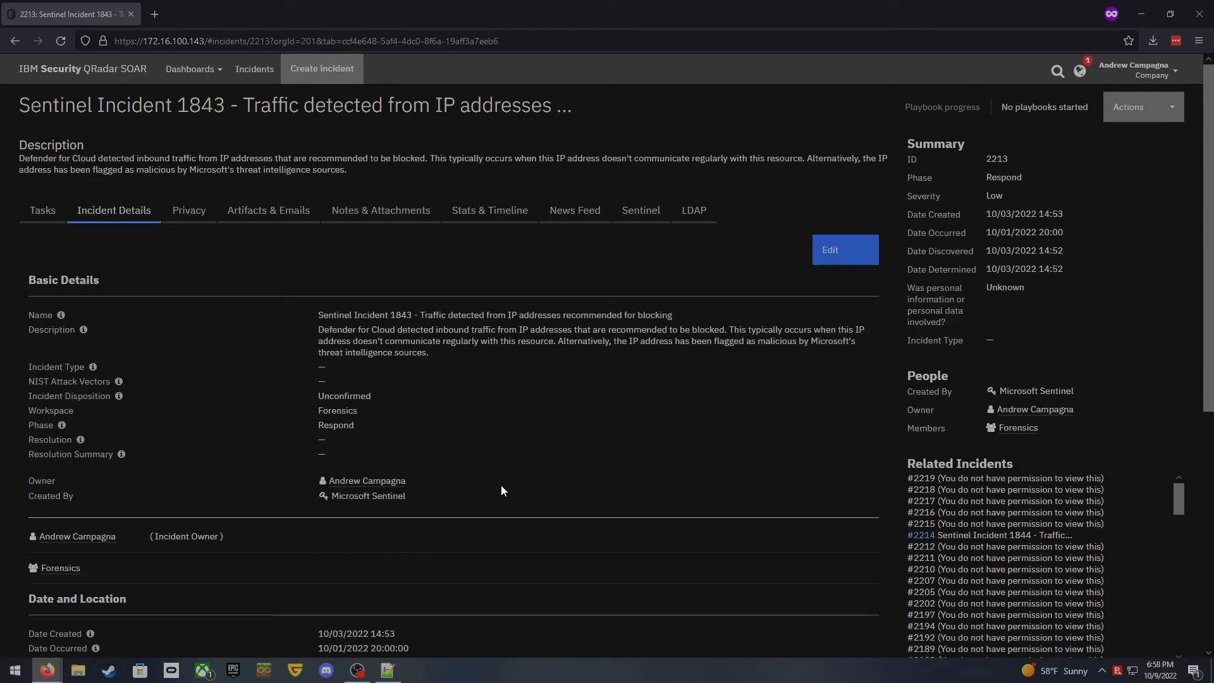
- Set both the workspace and the owner of Sentinel Incident 1843 to Tier 2 and save the incident
left_click(828, 249)
left_click(373, 471)
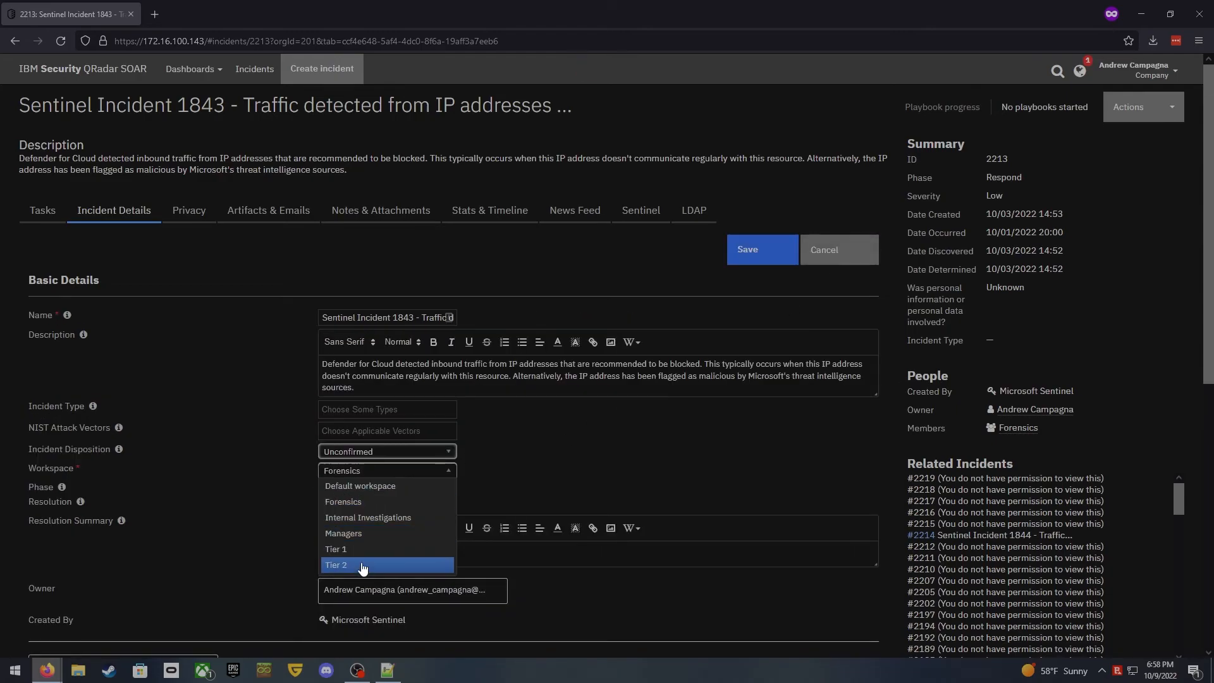
left_click(341, 564)
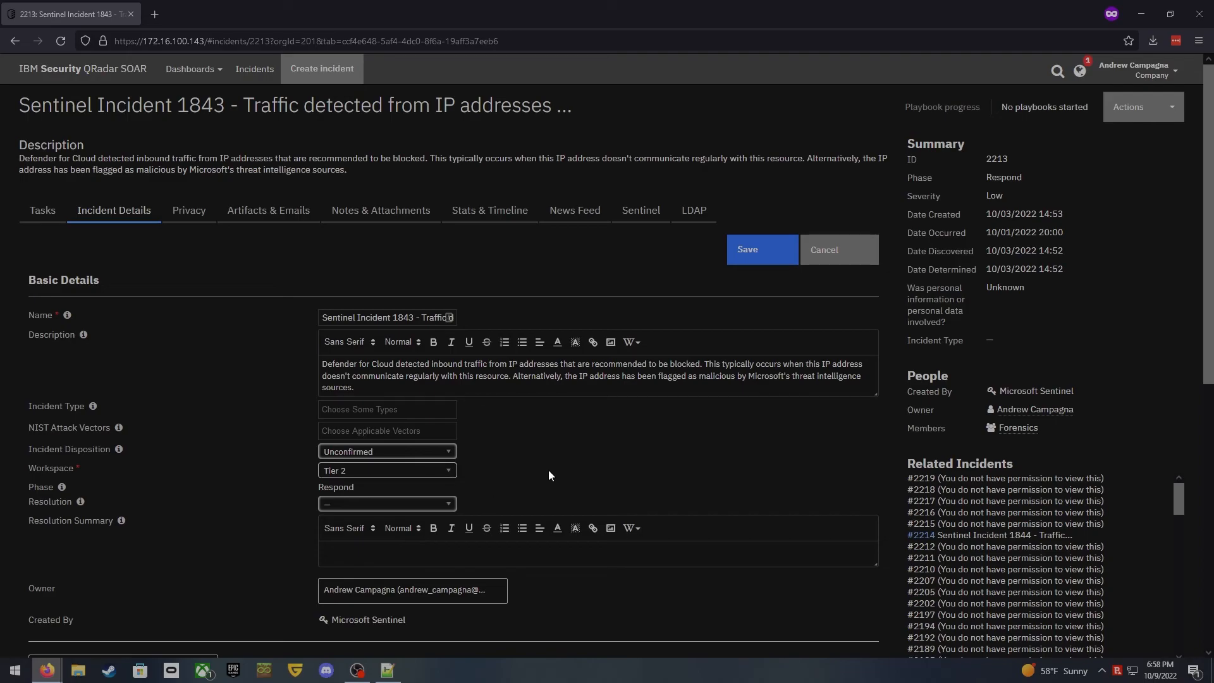
scroll(548, 475, "down", 2)
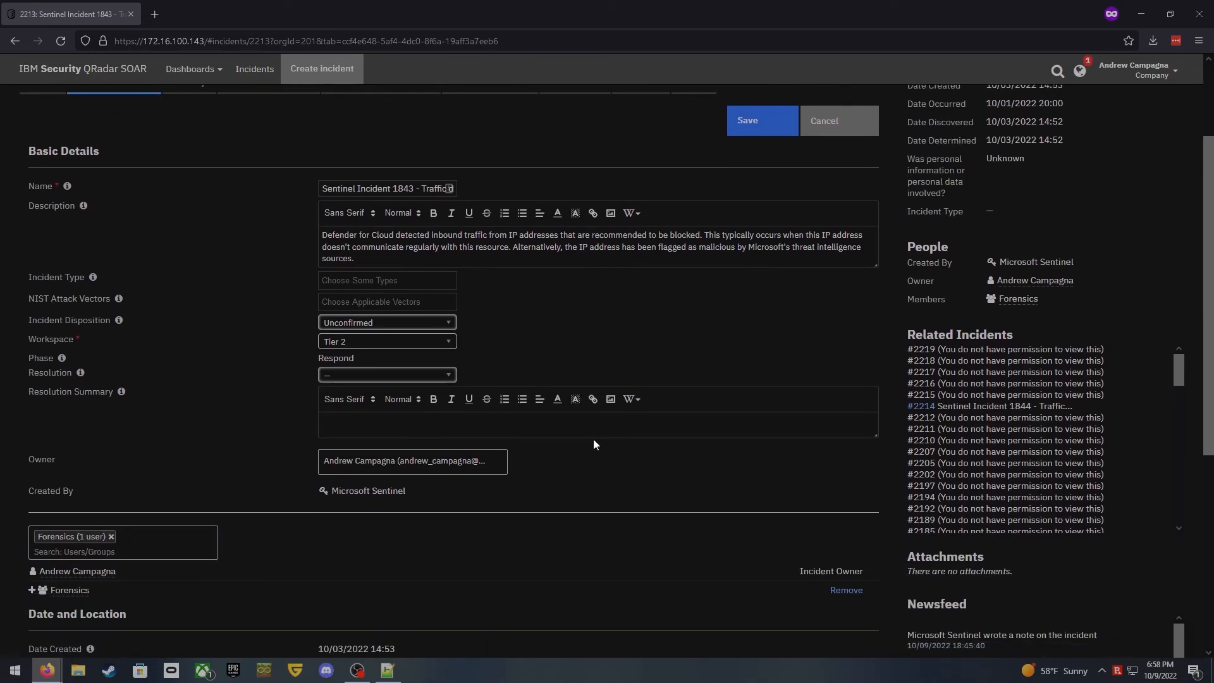
left_click(422, 466)
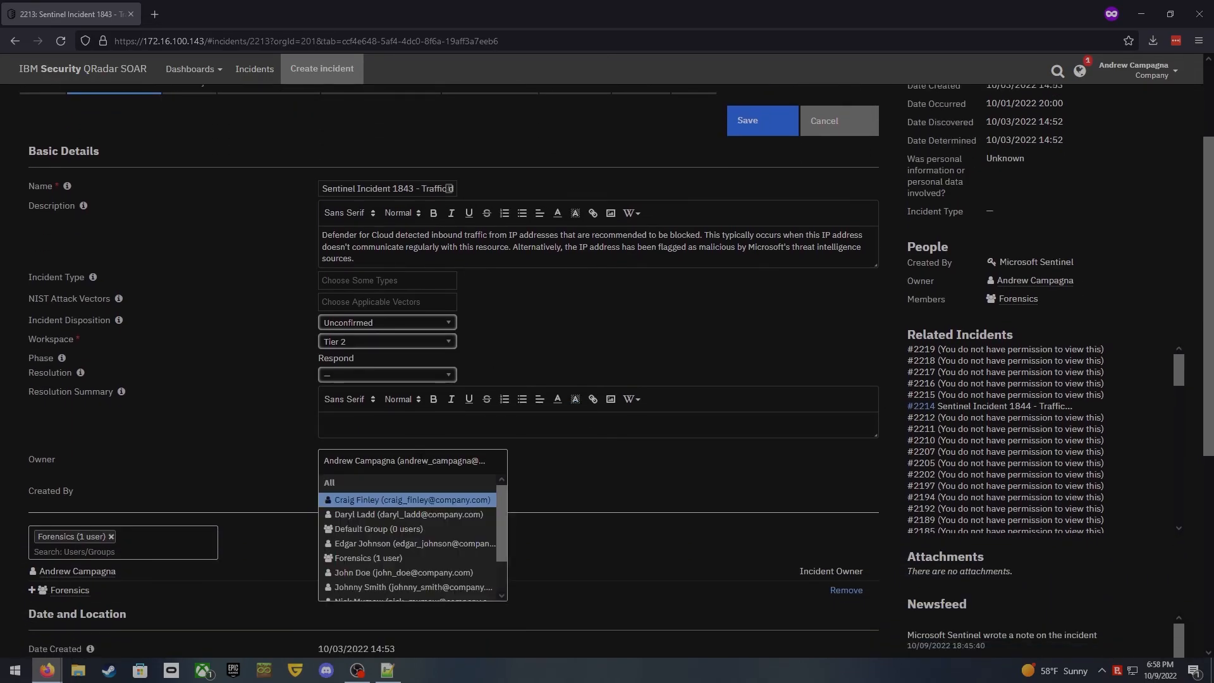
scroll(435, 541, "down", 1)
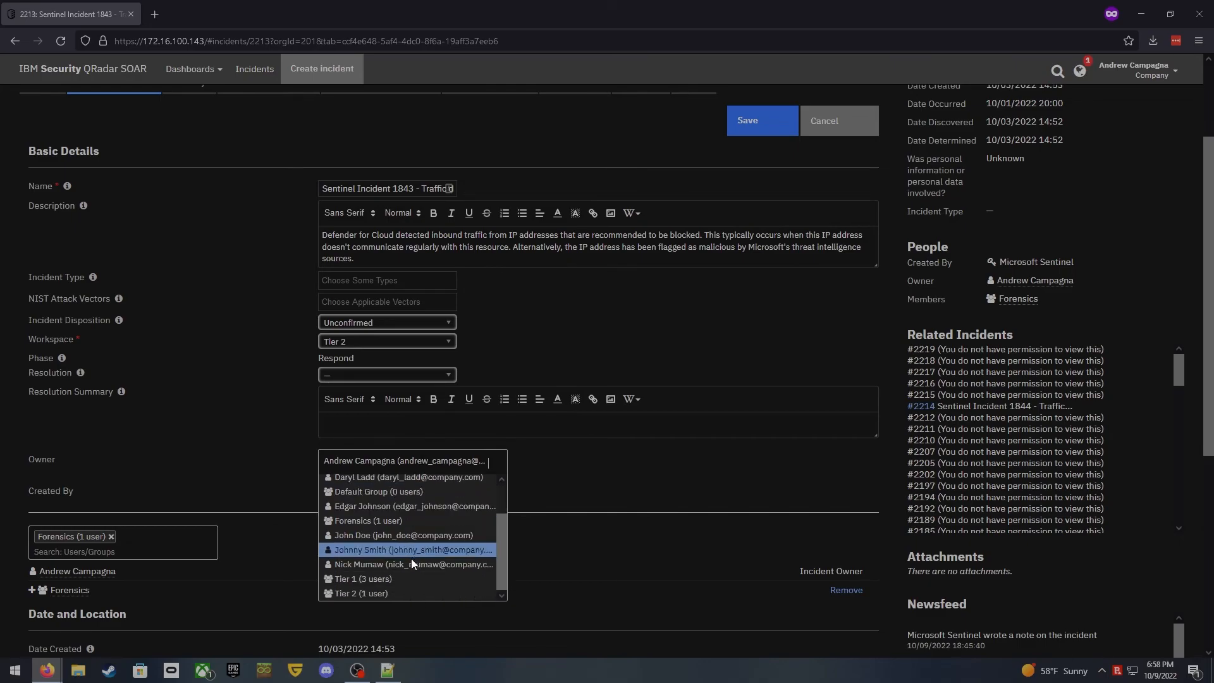
left_click(367, 565)
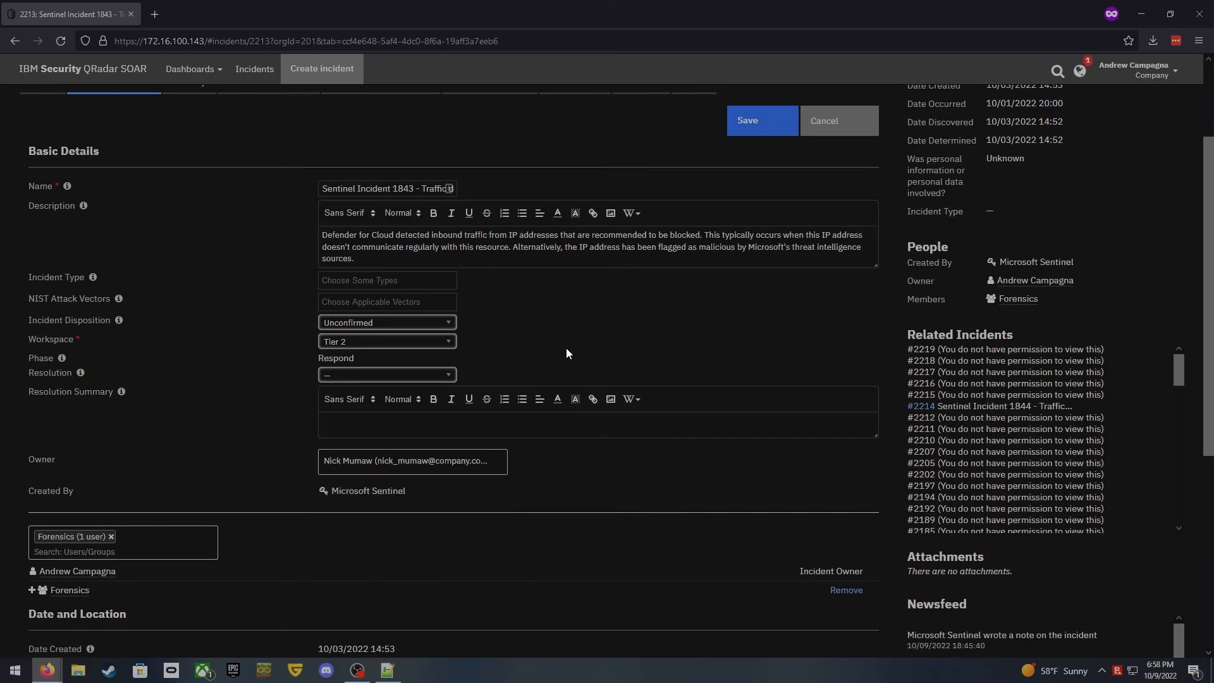
left_click(399, 467)
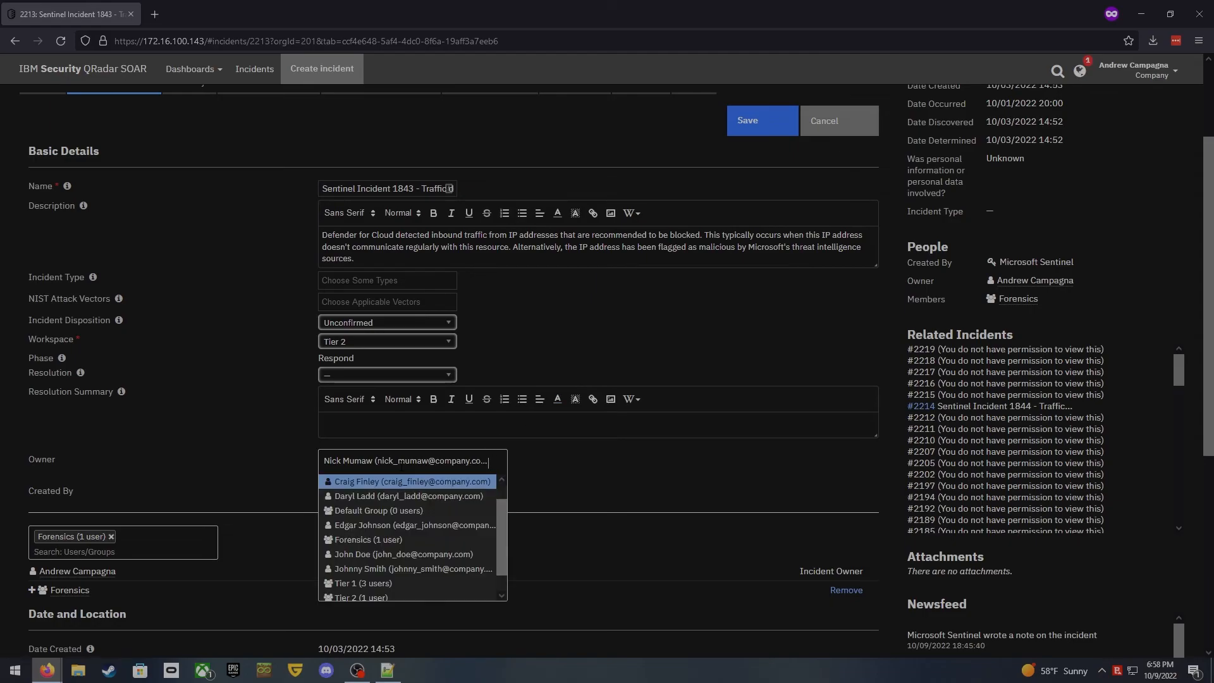
left_click(373, 597)
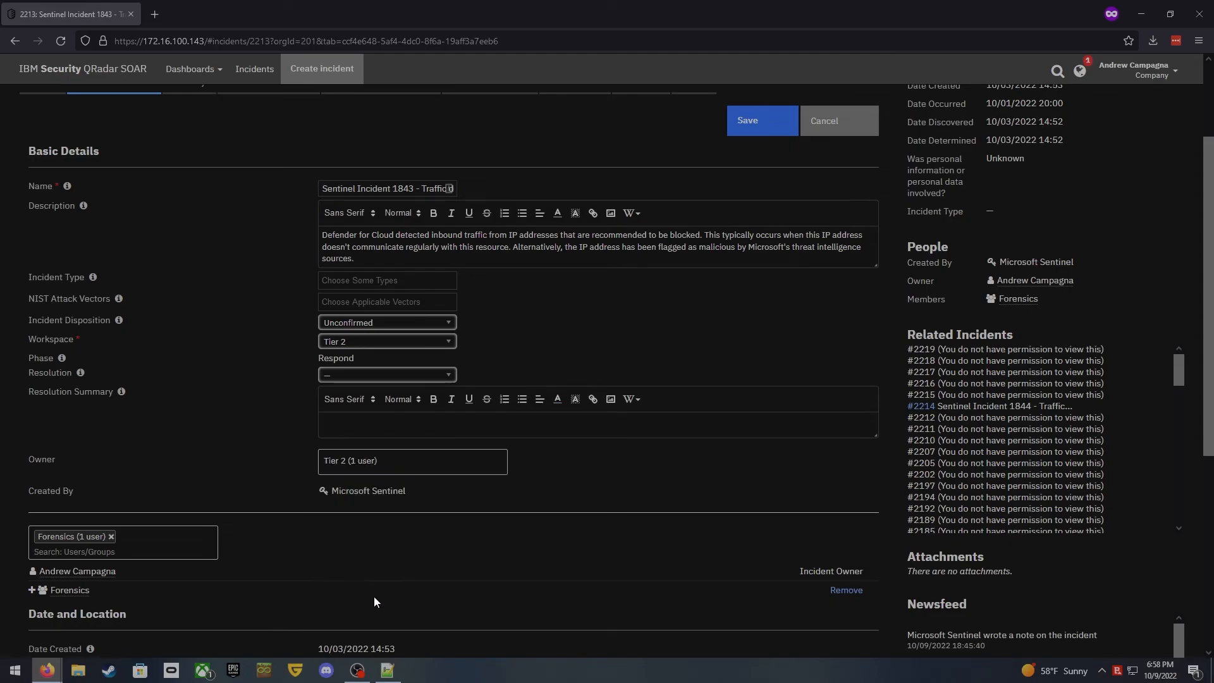
left_click(753, 128)
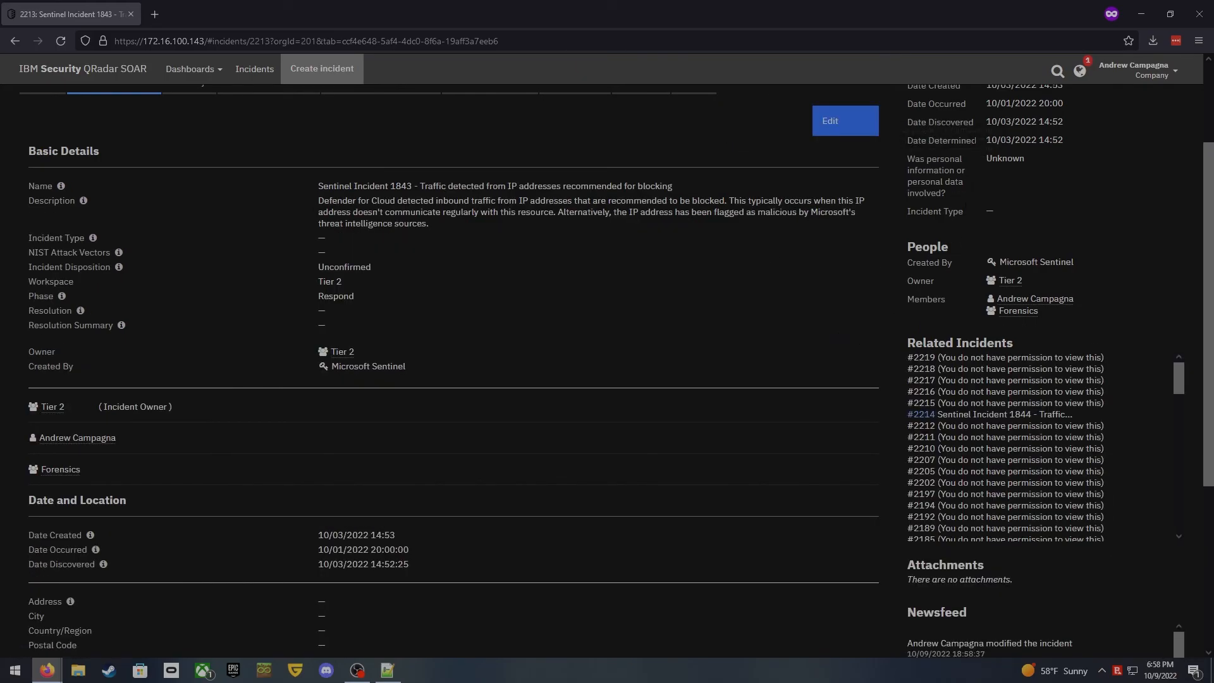
- Check which fields of Sentinel Incident 1843 the current member can edit, including workspace and owner, and leave editing without saving
scroll(1059, 209, "up", 2)
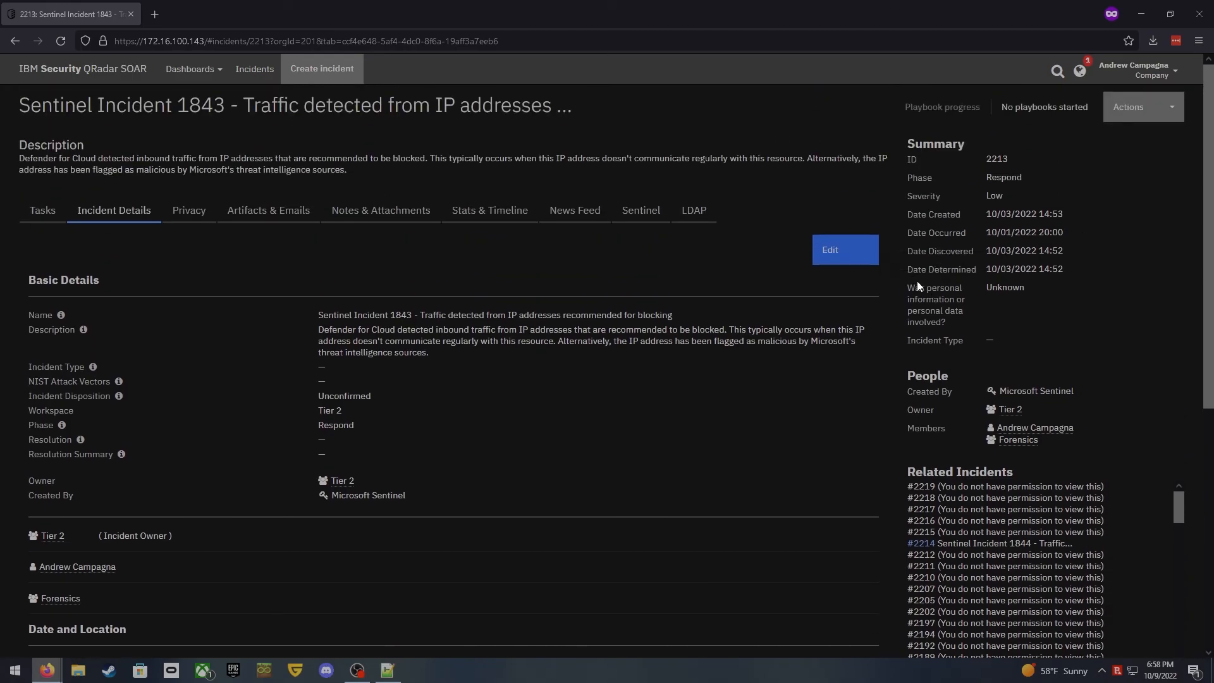
scroll(777, 397, "down", 1)
scroll(776, 397, "down", 1)
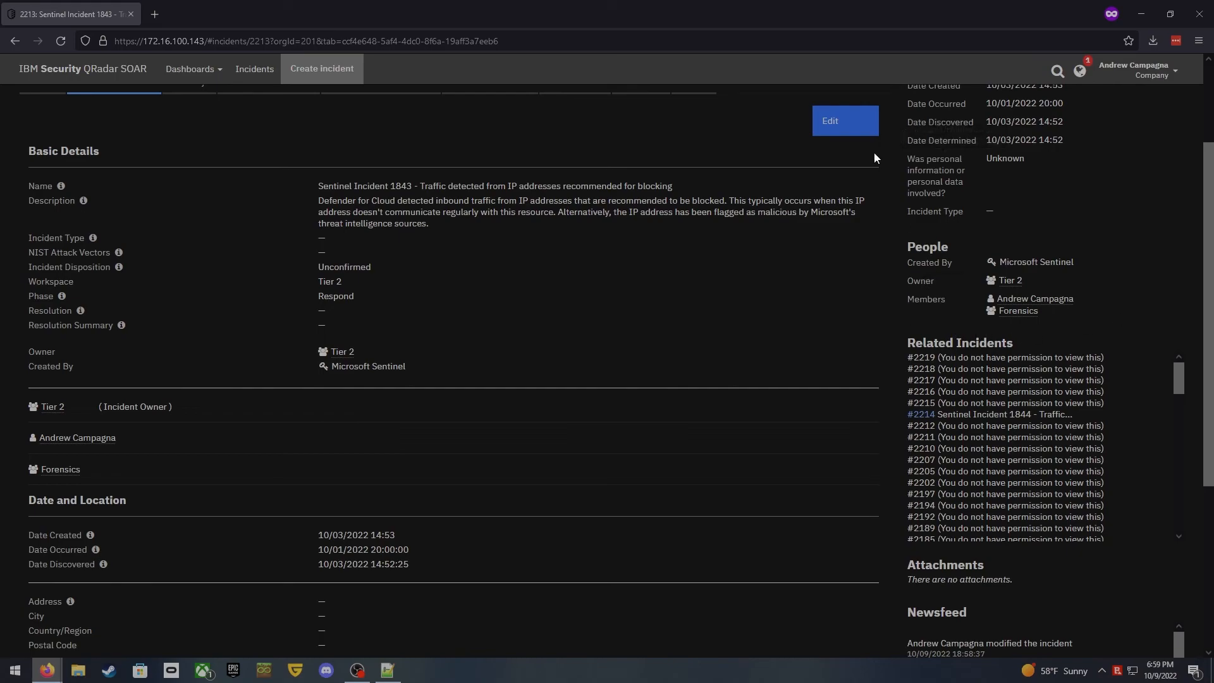
left_click(850, 132)
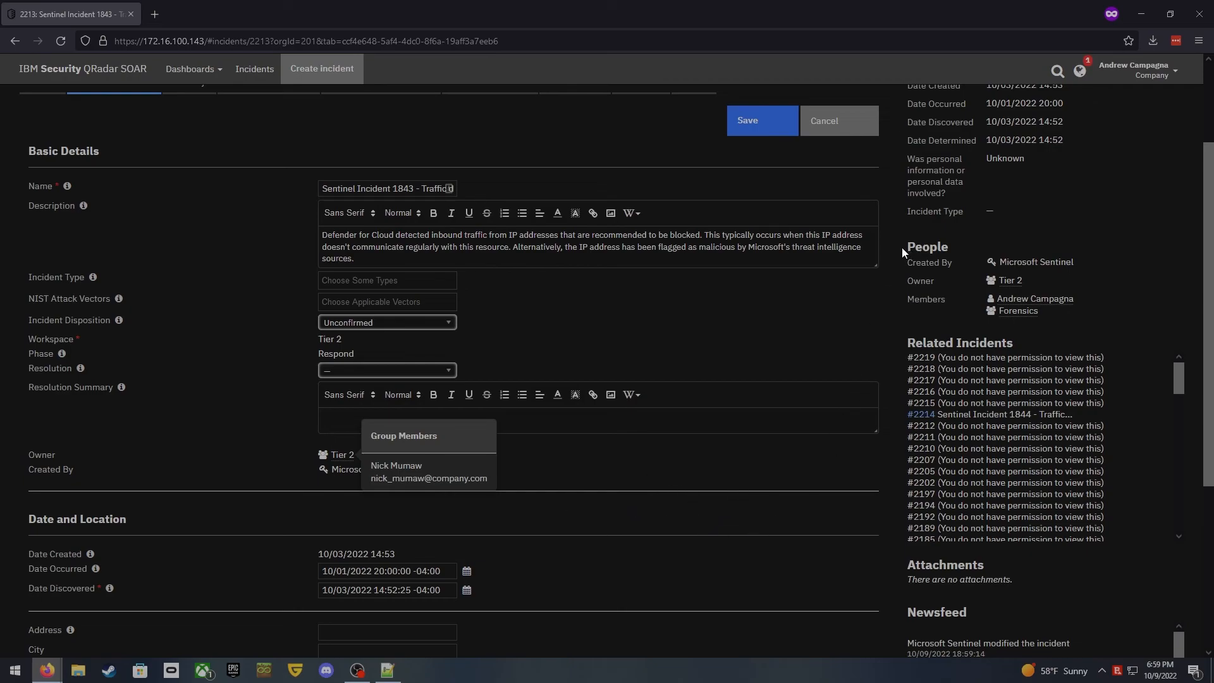
left_click(847, 128)
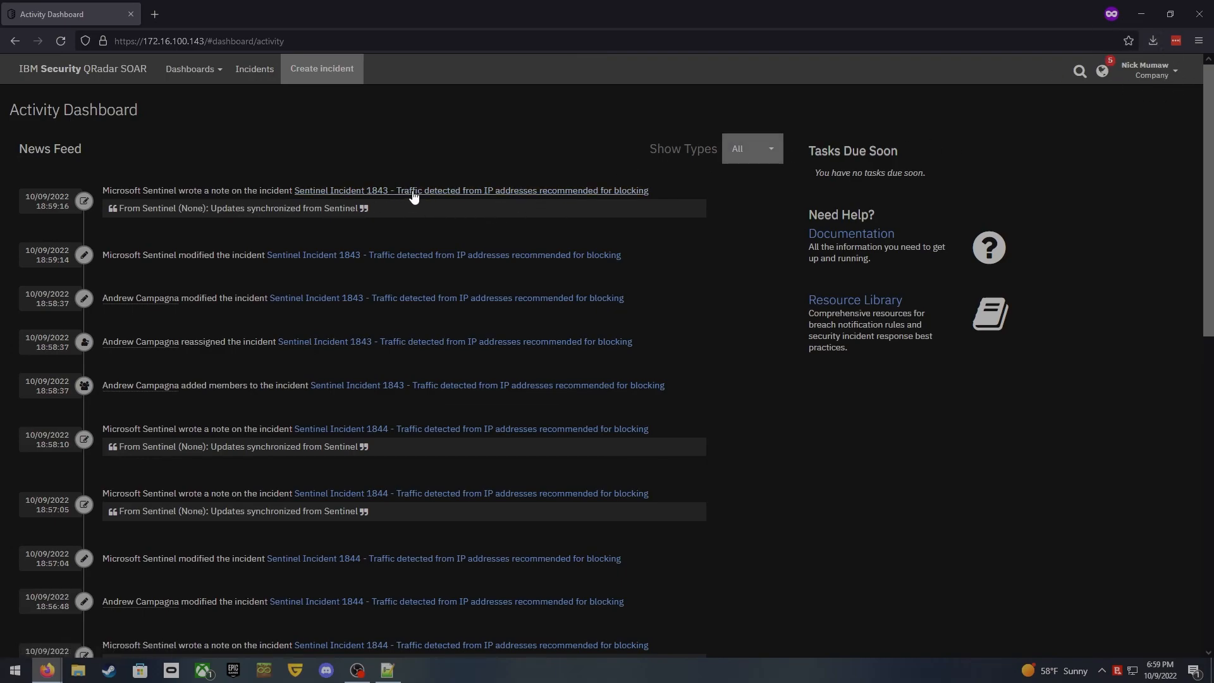
- Open the incident details of Sentinel Incident 1843 from the incidents list as the Tier 2 user
left_click(255, 71)
scroll(695, 329, "down", 3)
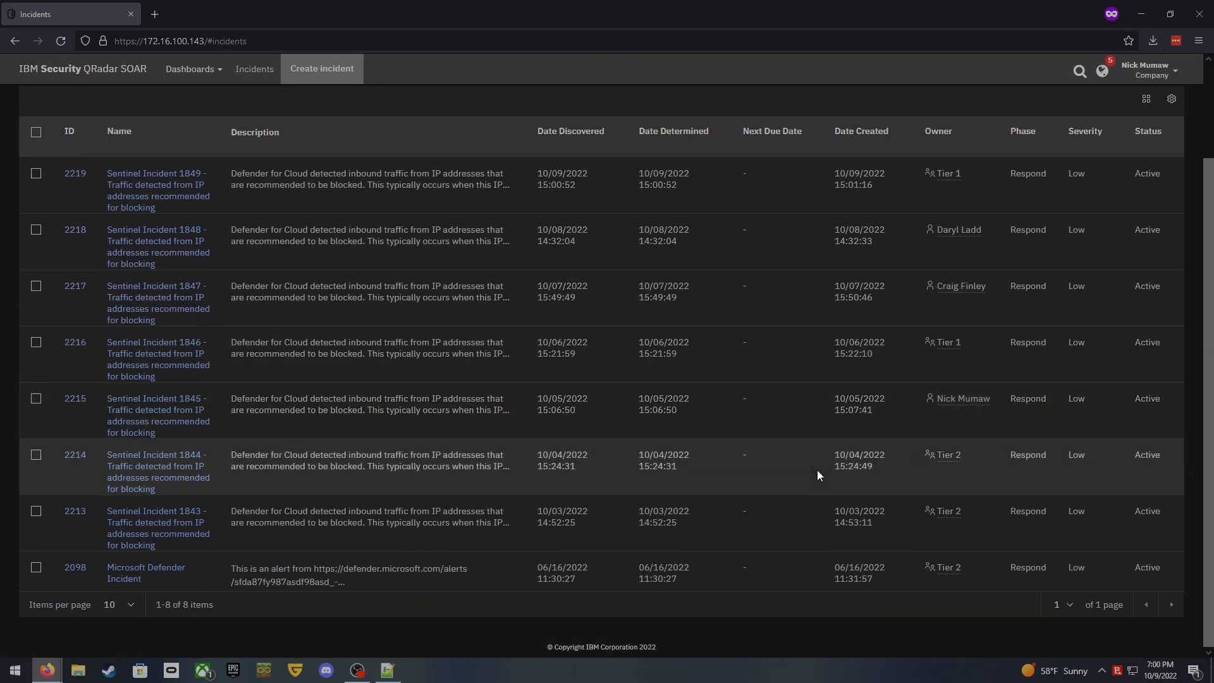
left_click(163, 521)
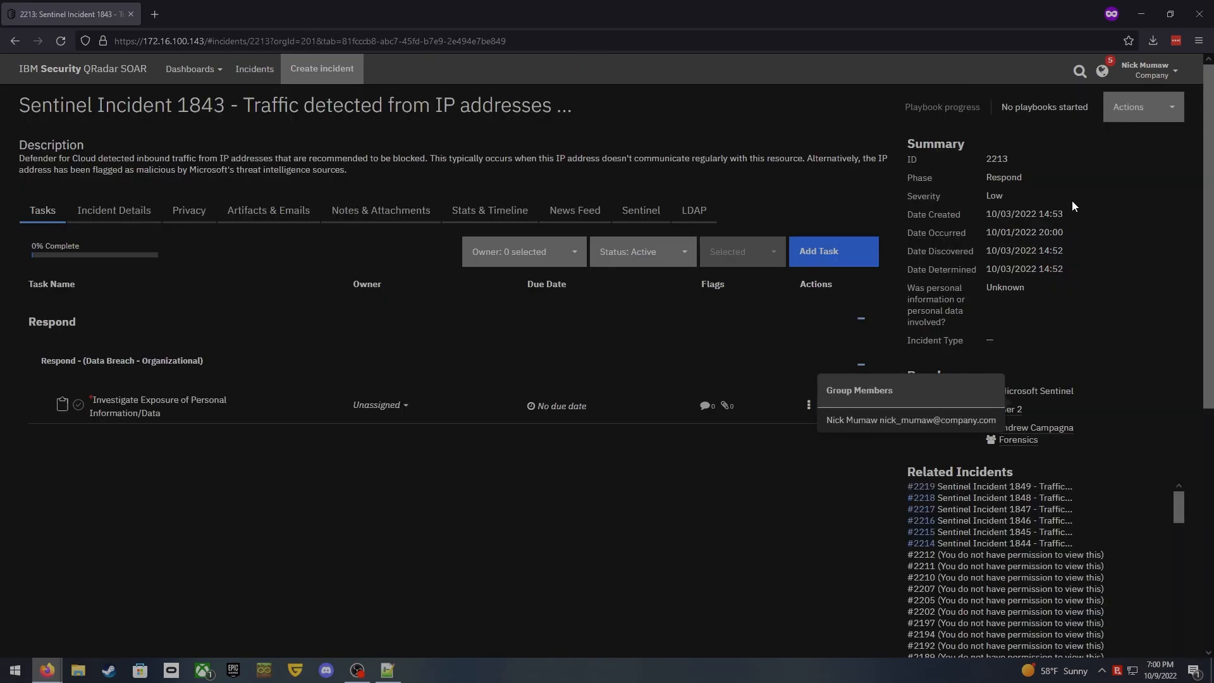
left_click(116, 217)
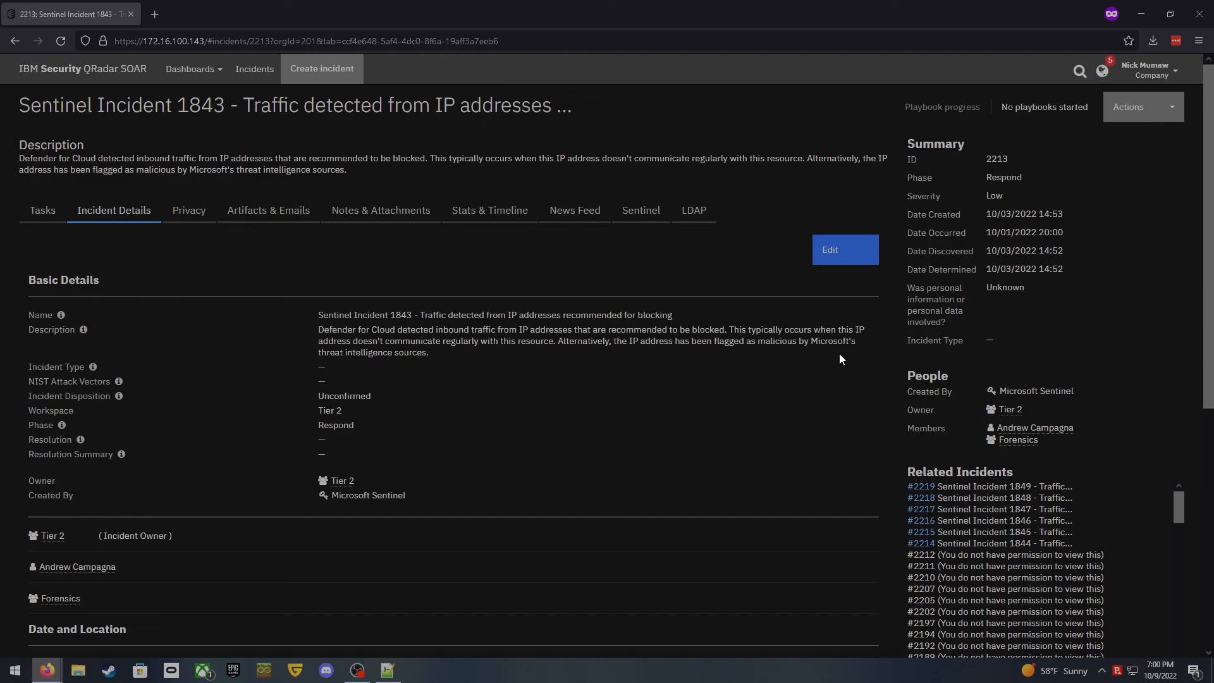
- Remove the Forensics group and the individual user from the members of Sentinel Incident 1843 and save the incident
left_click(847, 253)
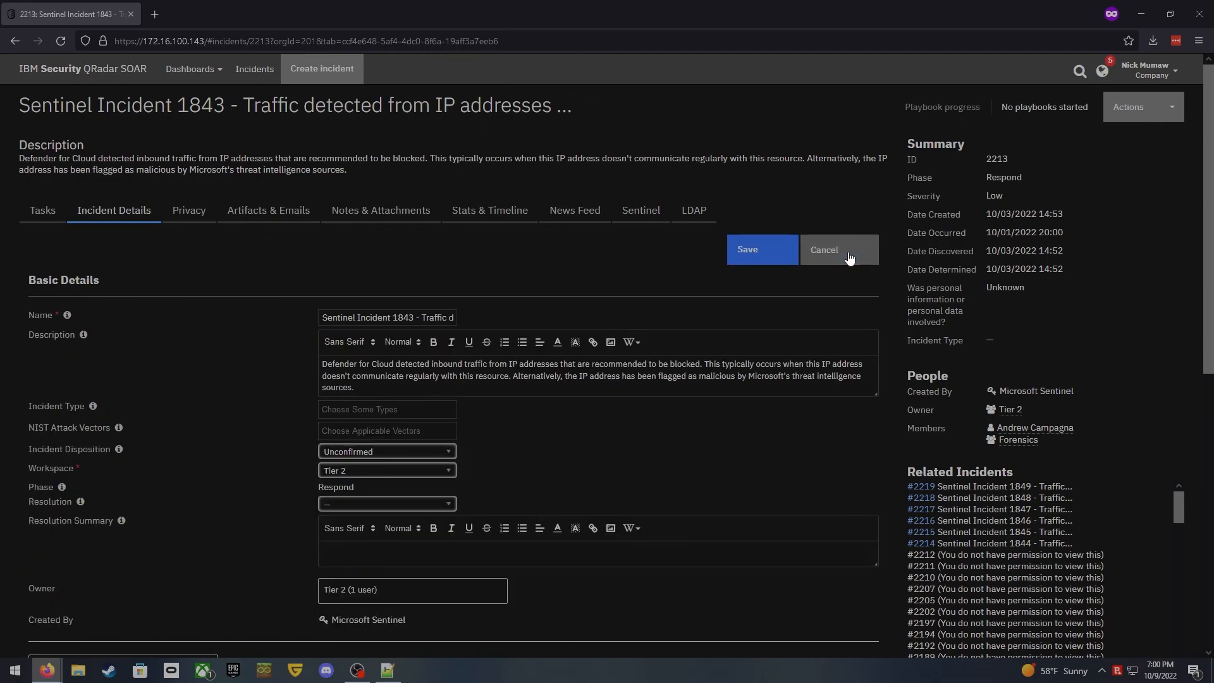
scroll(606, 480, "down", 2)
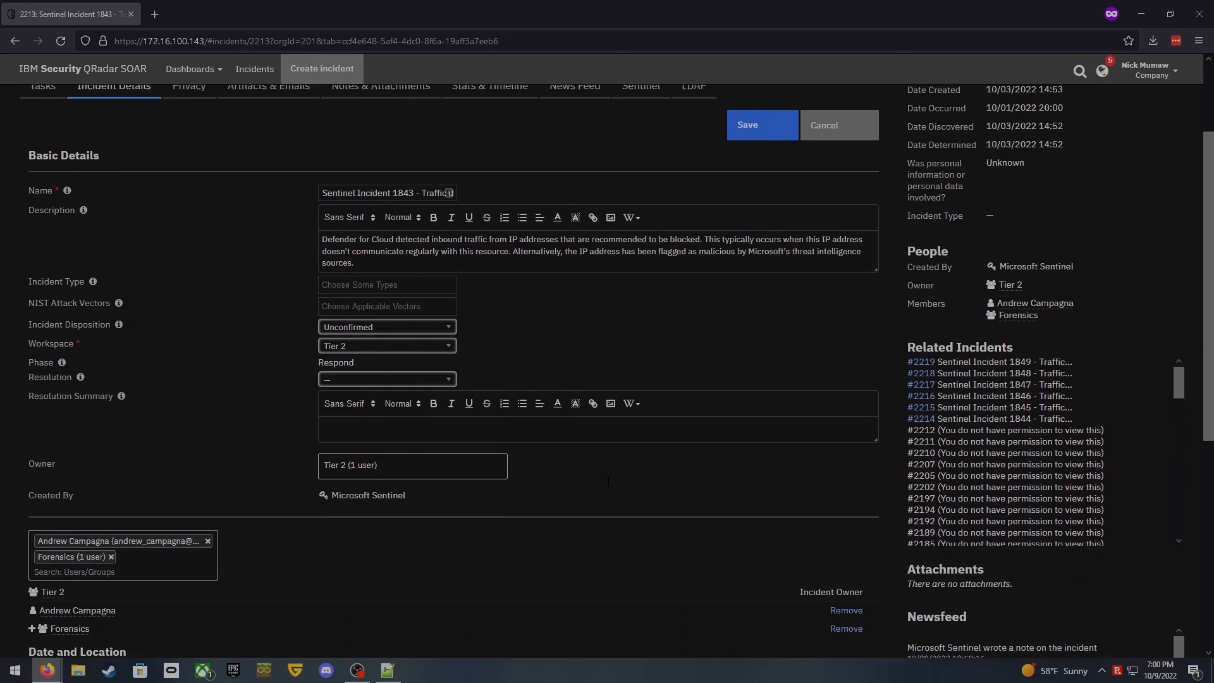
left_click(110, 551)
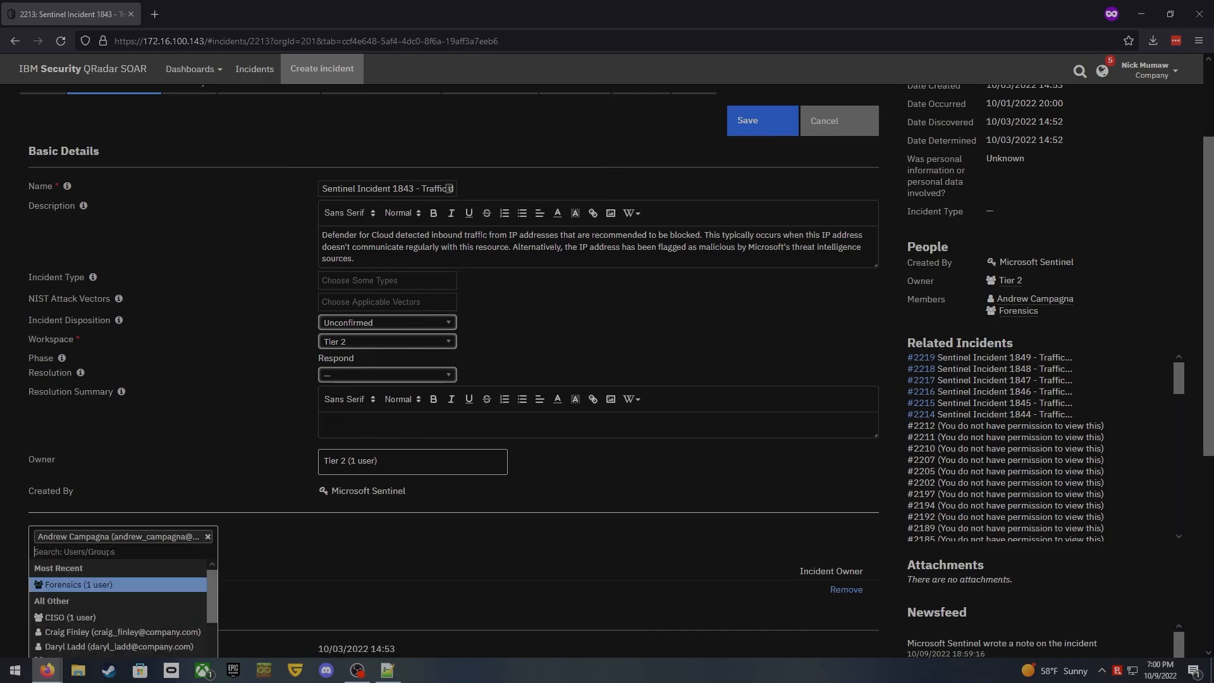
left_click(208, 537)
left_click(402, 545)
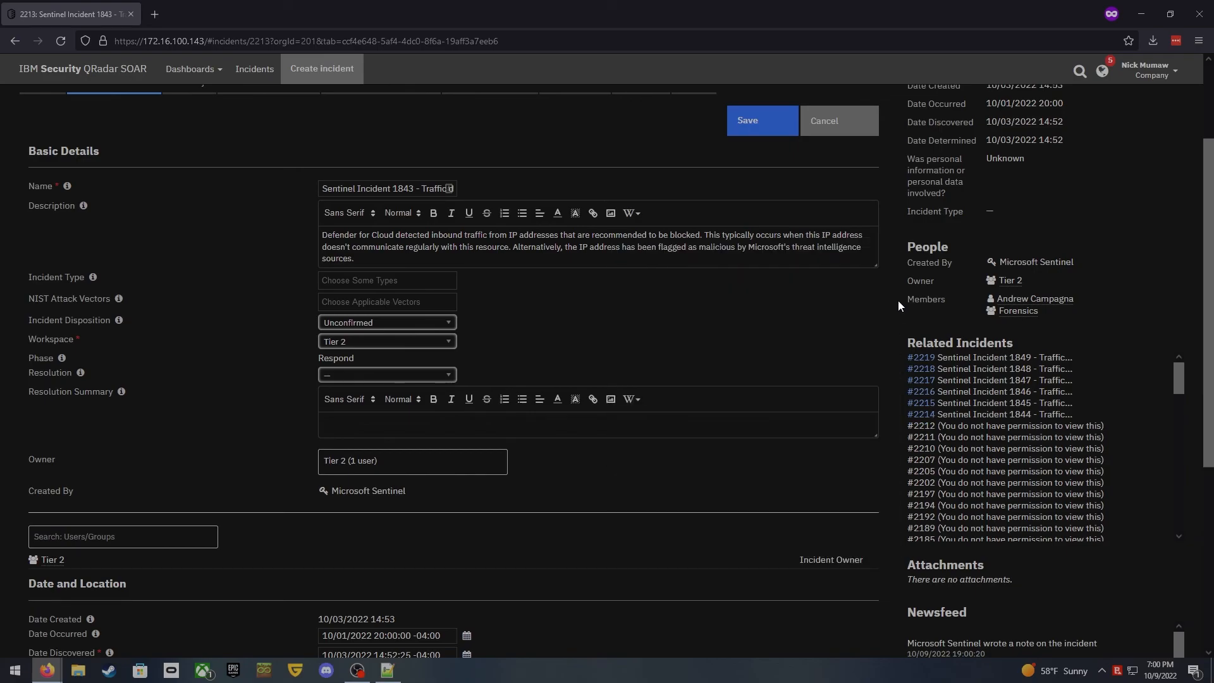
scroll(898, 302, "up", 2)
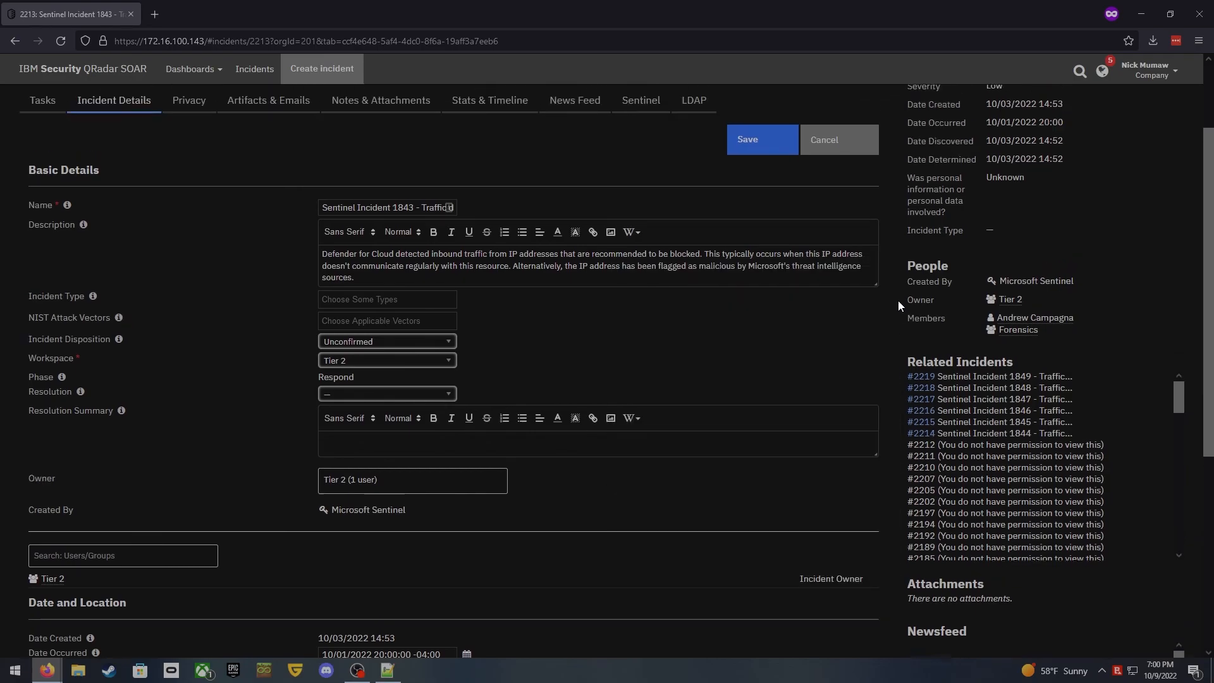
scroll(844, 287, "down", 1)
left_click(770, 189)
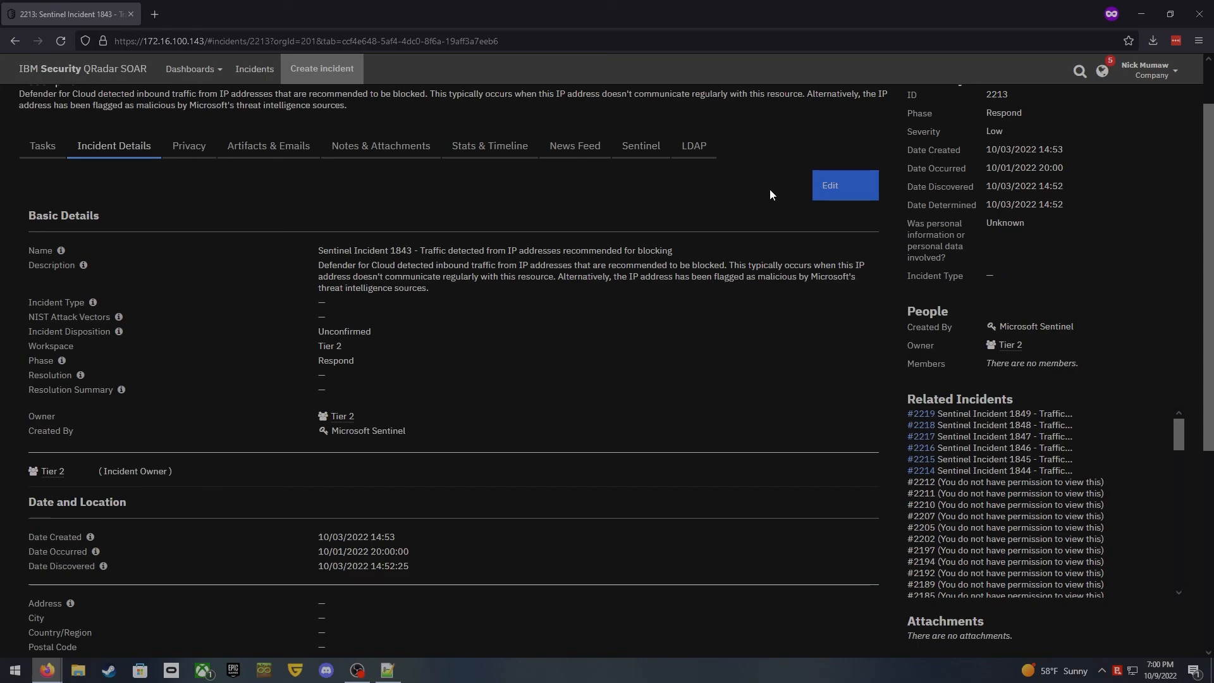
scroll(770, 189, "up", 1)
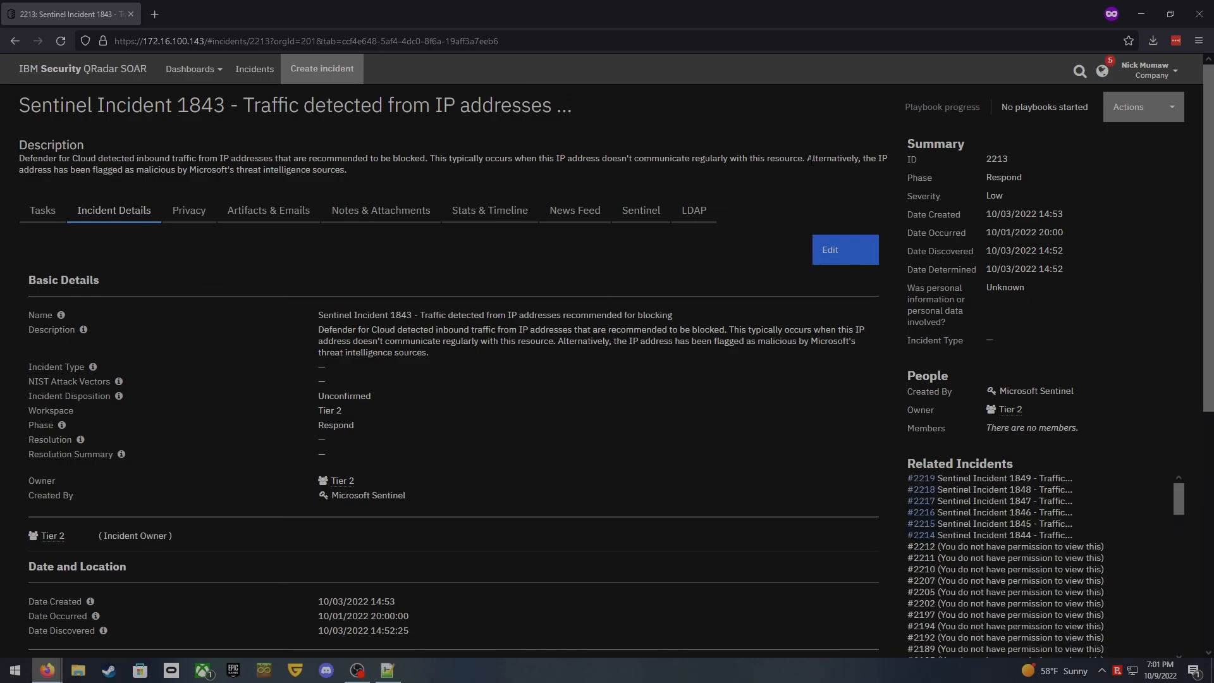
key("alt+Tab")
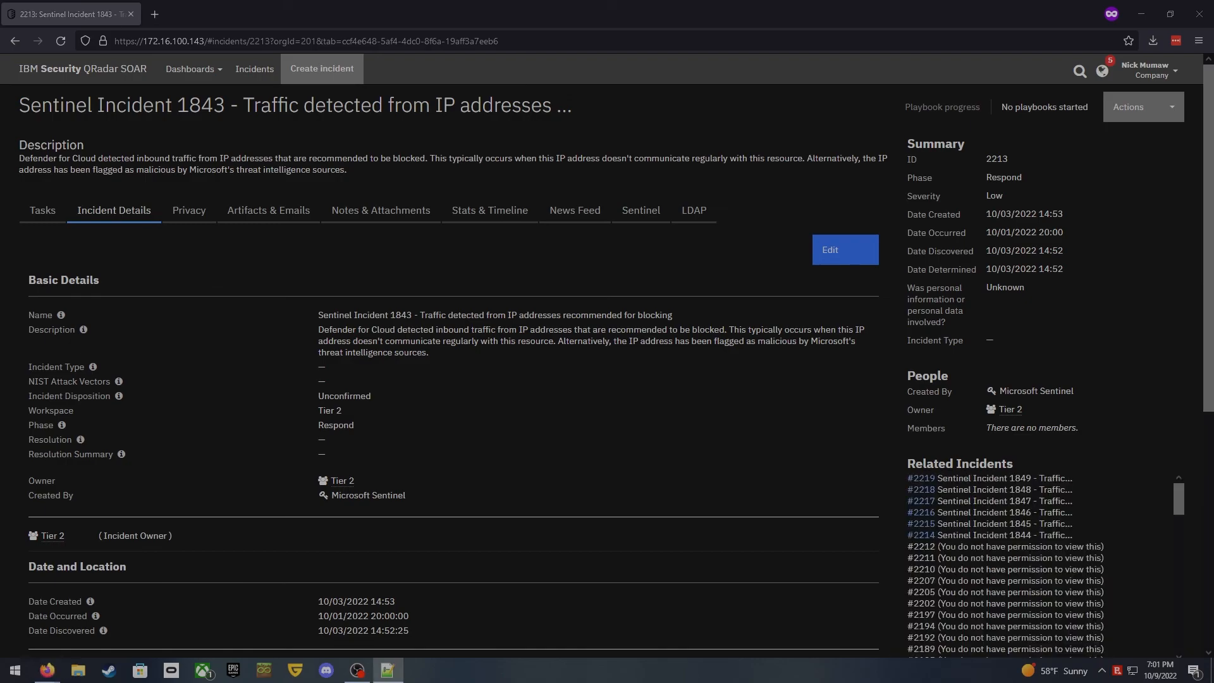